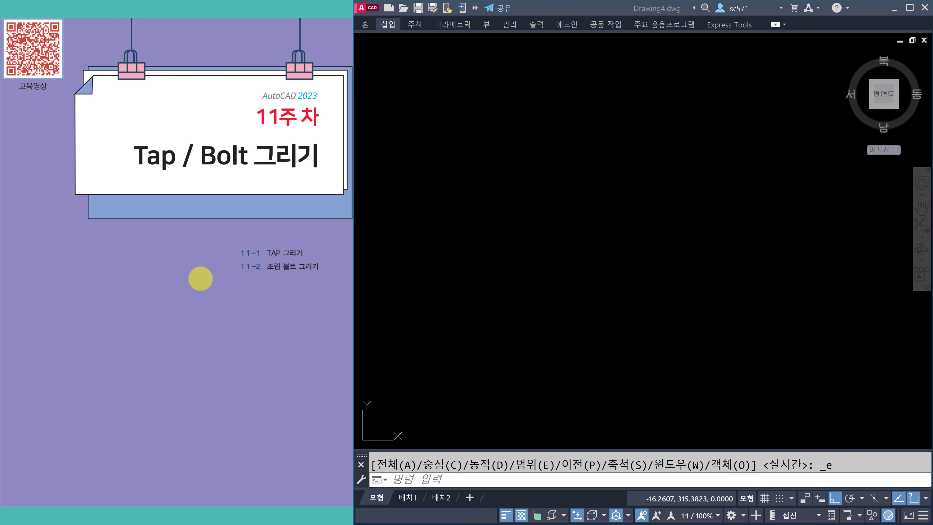
Step: Draw a vertical line to serve as the tap's centre axis
left_click(231, 290)
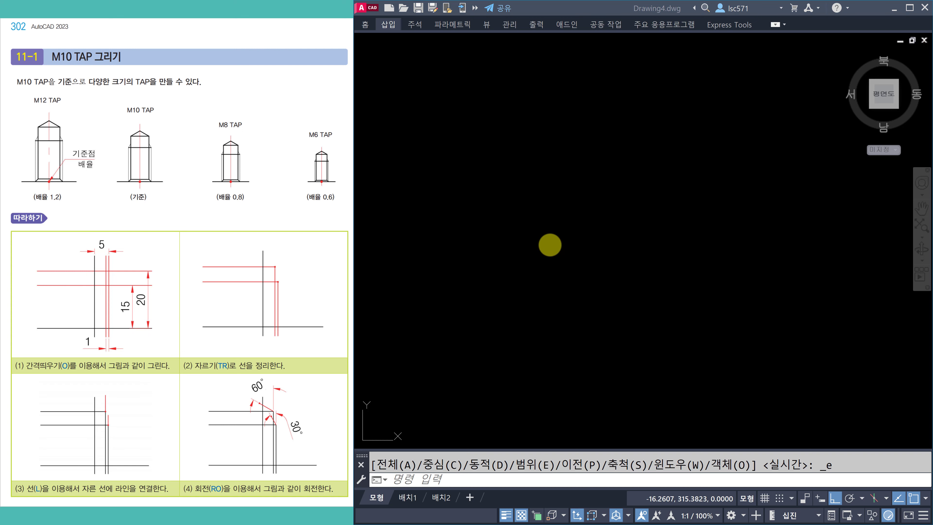
left_click(557, 234)
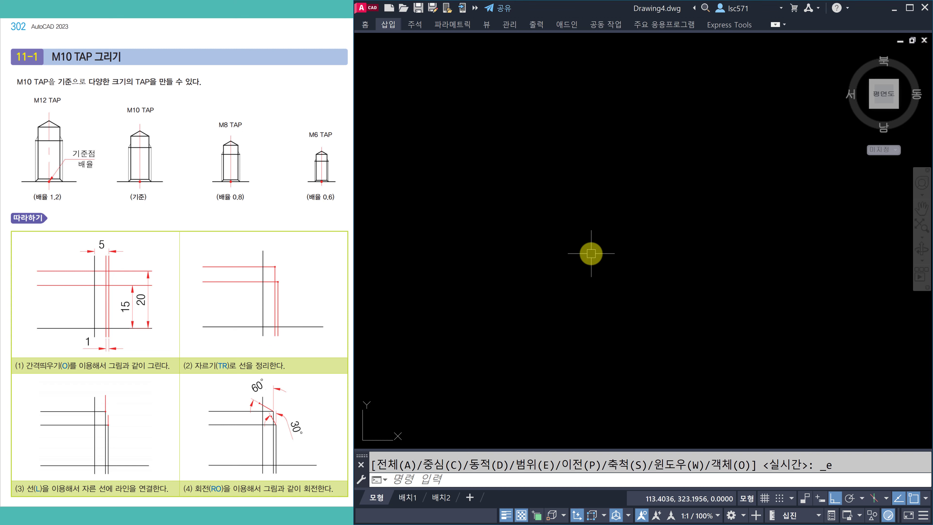
key("Escape")
type("l")
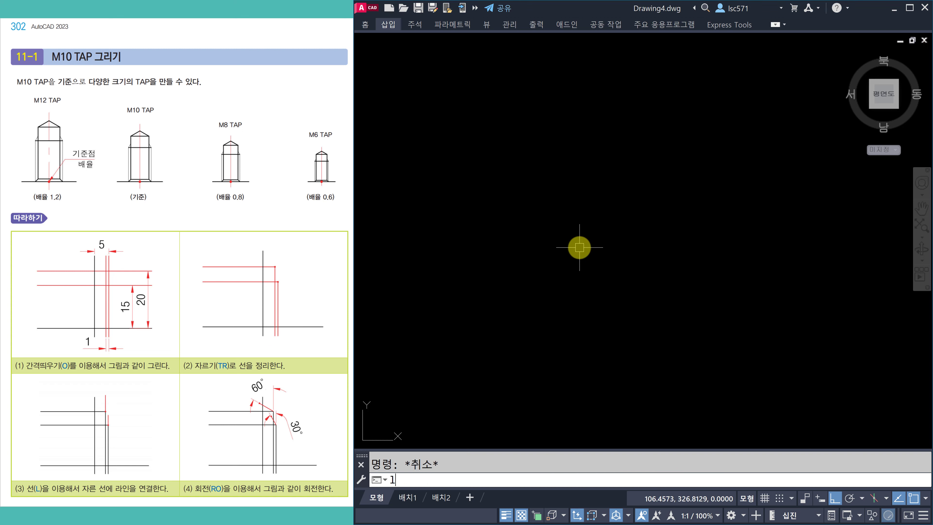
key("Return")
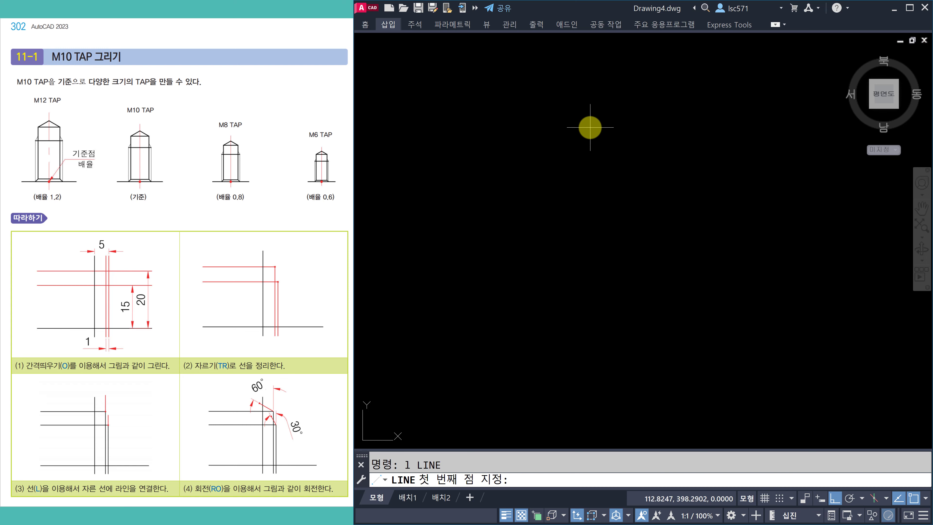
left_click(589, 127)
left_click(579, 326)
key("Return")
Step: Draw a horizontal base line crossing the vertical line near its lower end
key("Return")
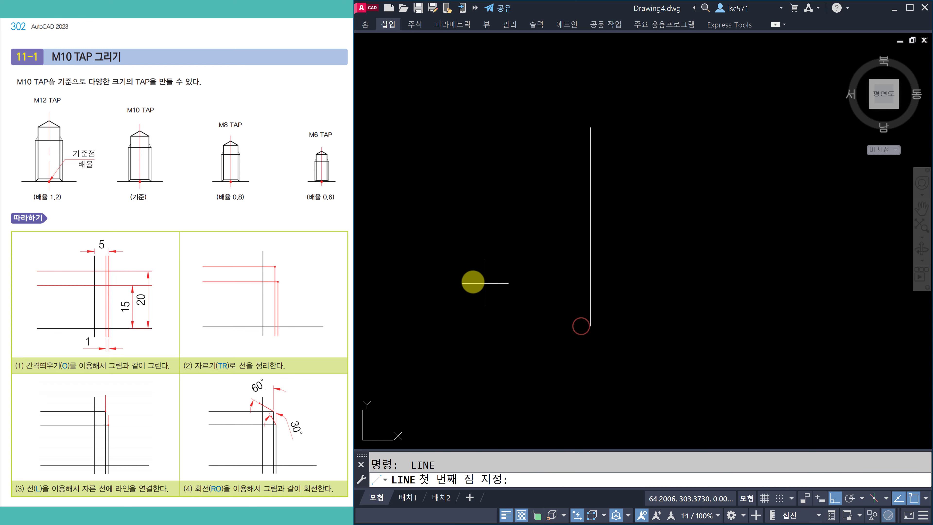
left_click(435, 289)
left_click(737, 289)
key("Return")
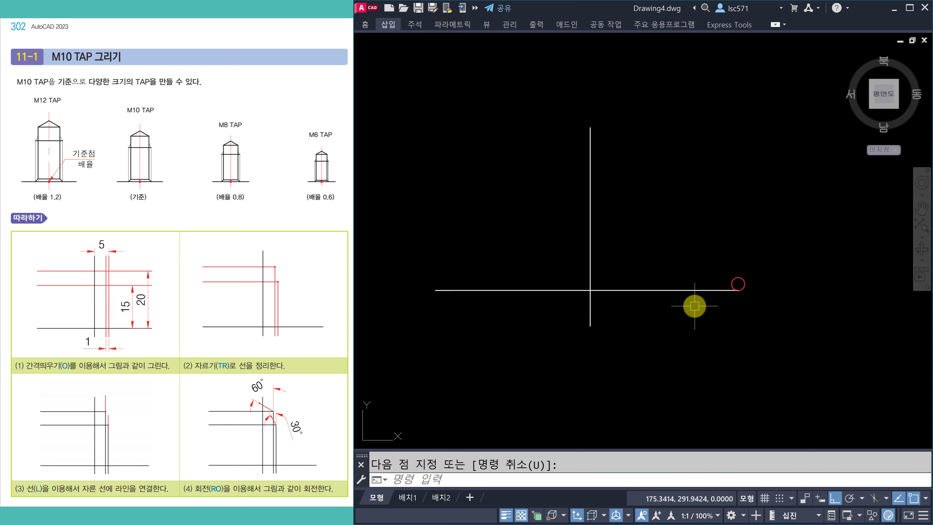
key("Escape")
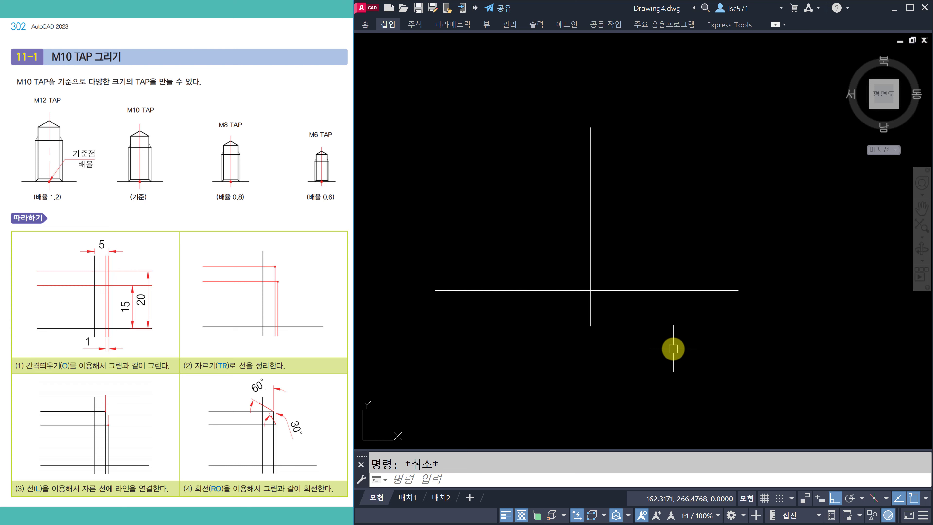
Step: Offset the vertical centre line 5 to its right
type("o")
key("Return")
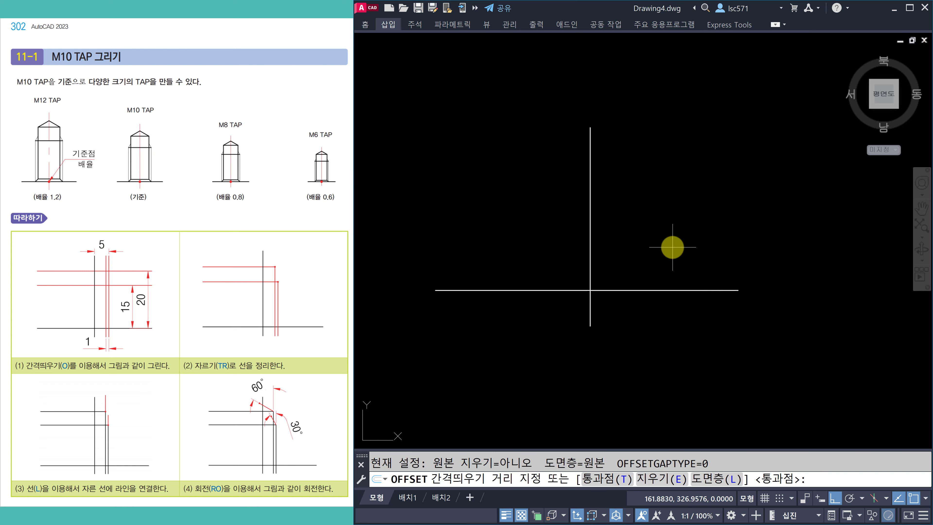
key("Return")
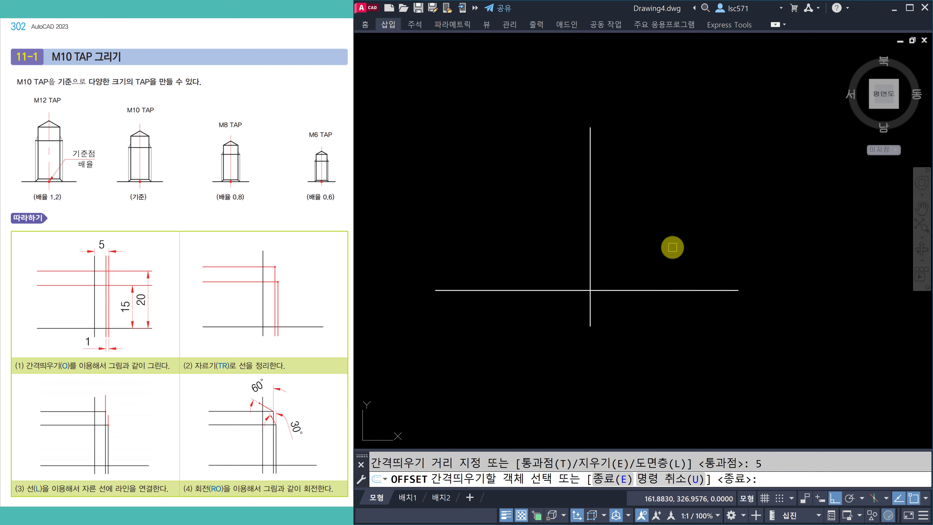
left_click(588, 236)
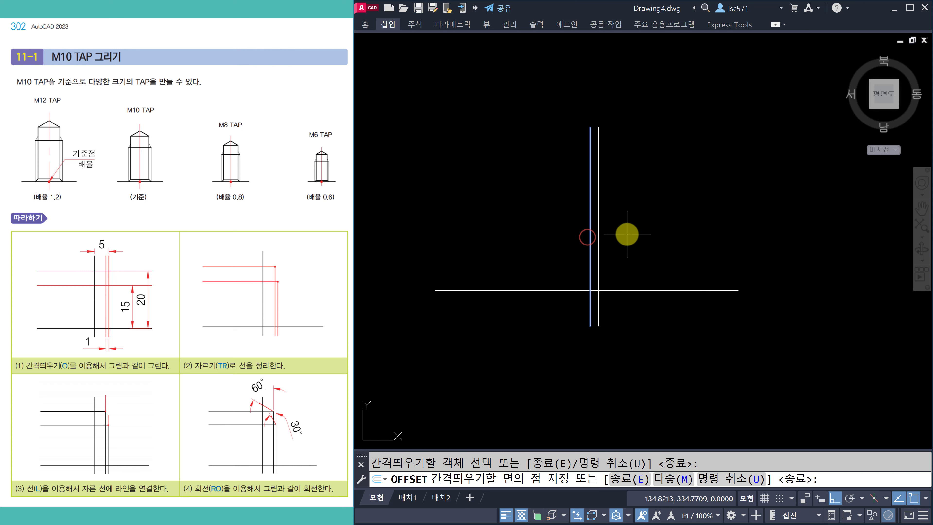
left_click(624, 233)
scroll(606, 258, "up", 5)
scroll(606, 323, "up", 3)
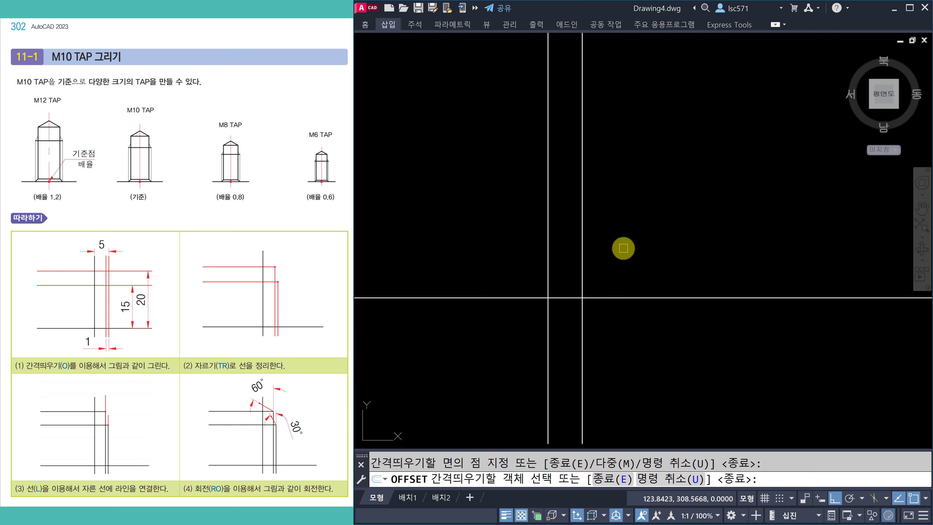
key("Escape")
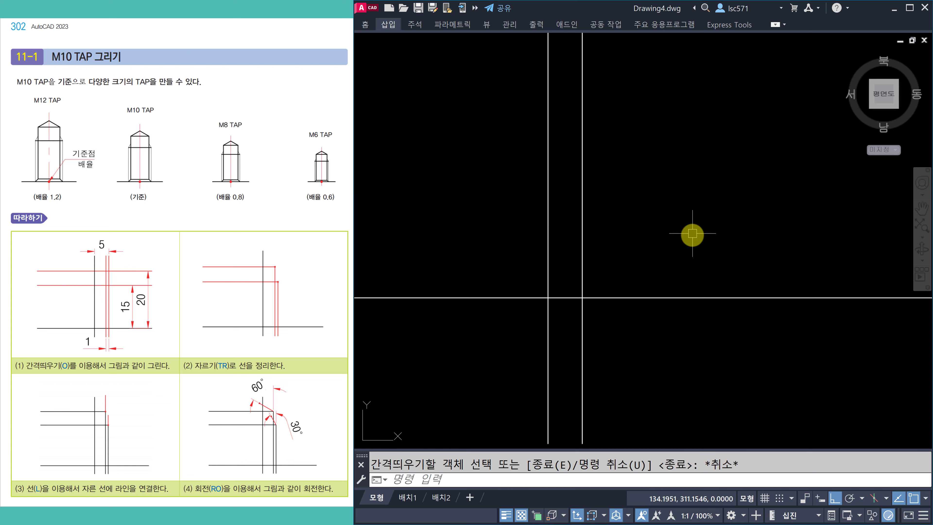
Step: Offset the outer vertical line 1 inward, towards the centre line
key("Return")
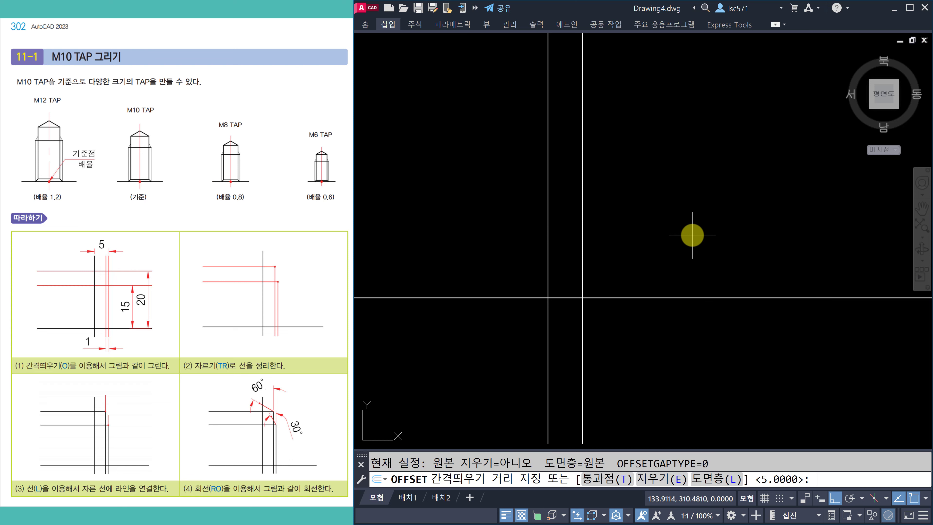
type("1")
key("Return")
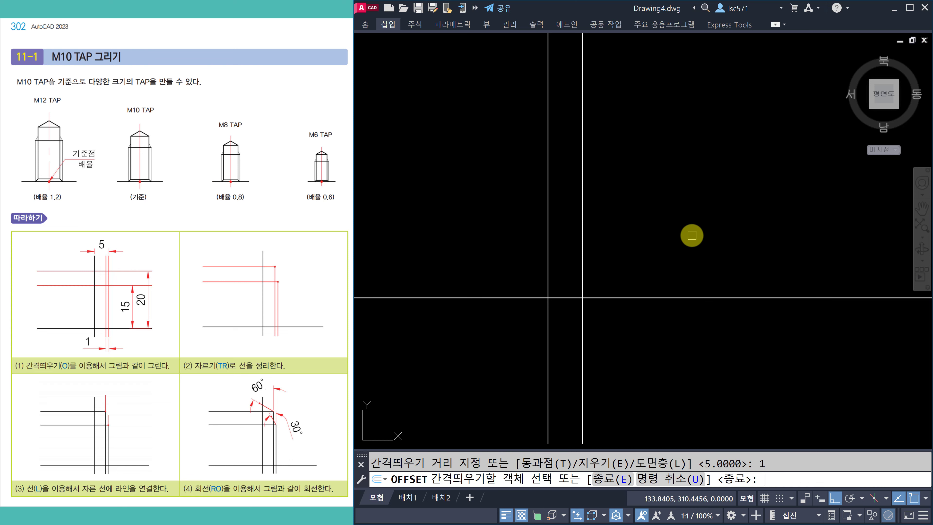
left_click(582, 244)
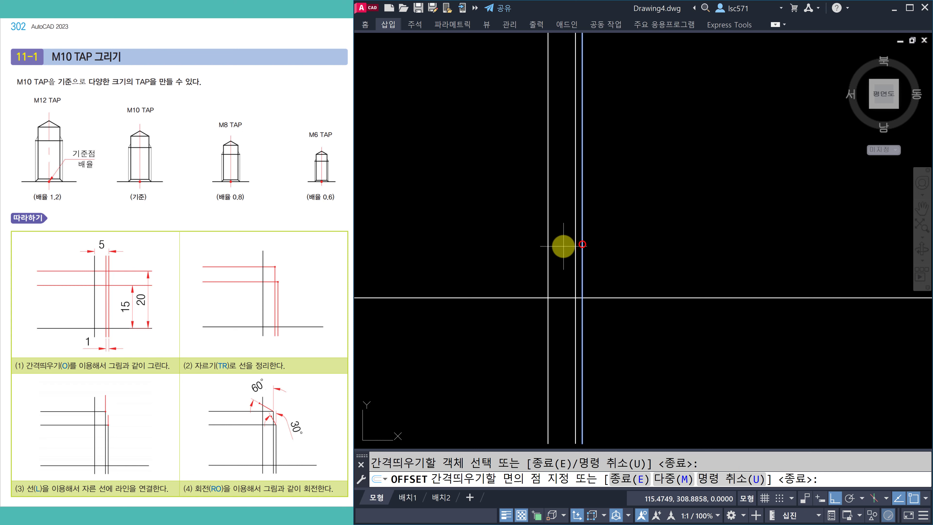
scroll(561, 250, "up", 2)
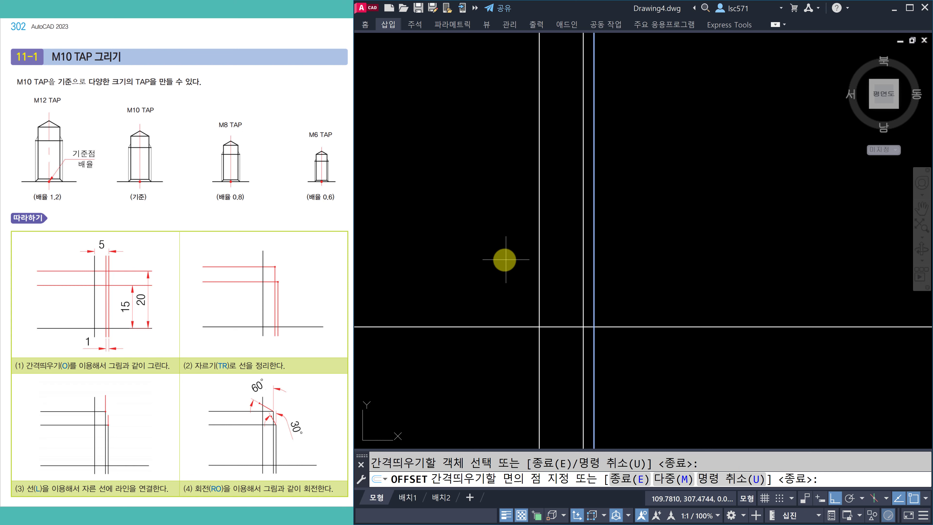
left_click(502, 260)
key("Escape")
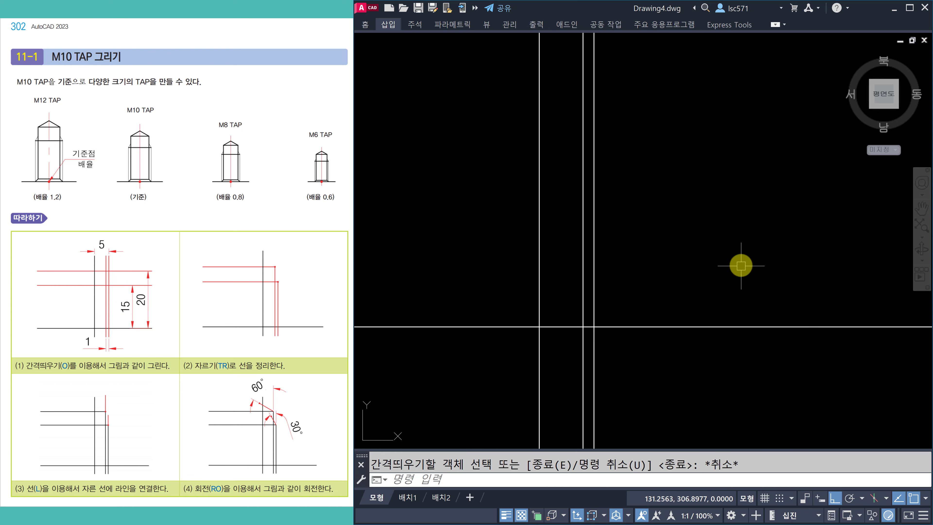
key("Escape")
Step: Offset the horizontal base line 15 upward
type("o")
key("Return")
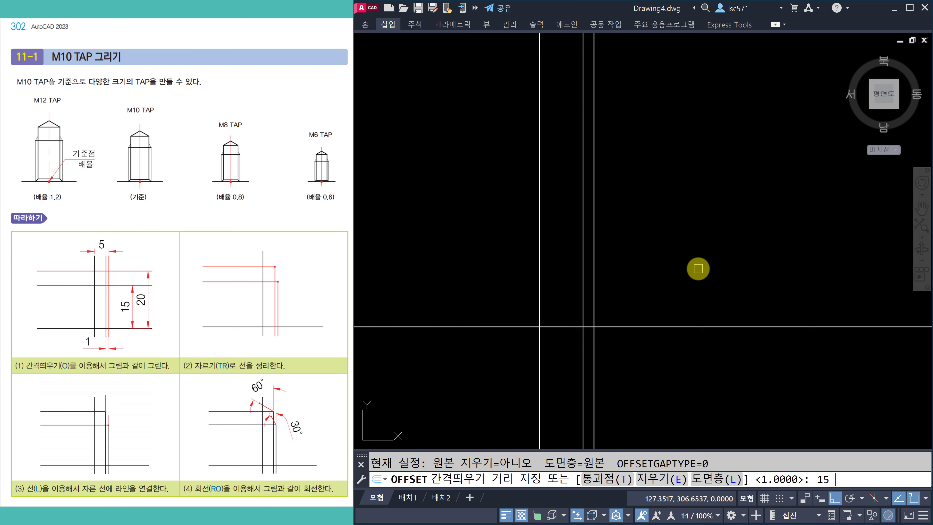
key("Return")
left_click(631, 327)
left_click(635, 272)
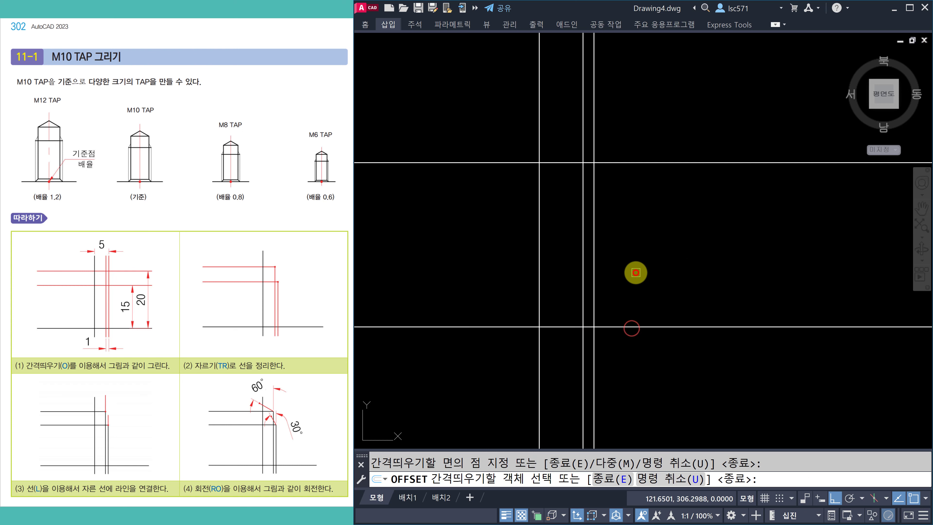
key("Escape")
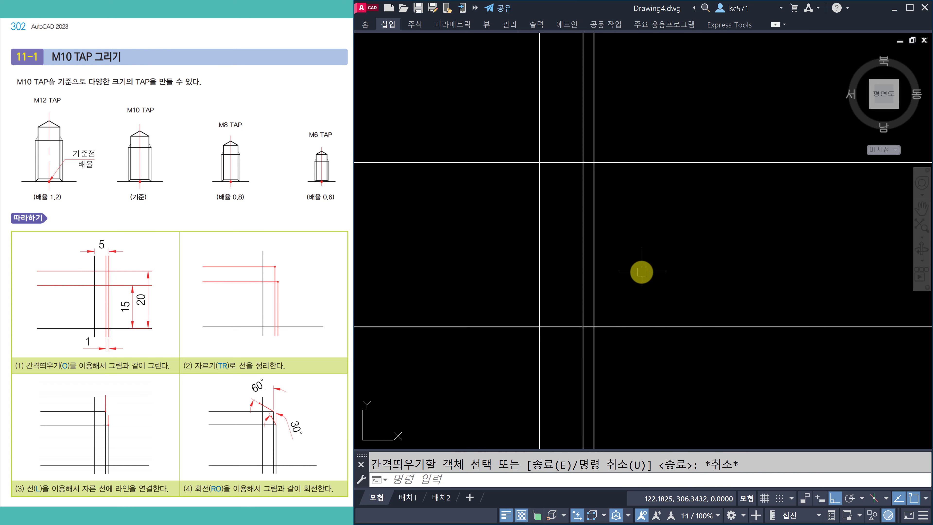
Step: Offset the horizontal base line 20 upward for the tap's drilled depth
type("o")
key("Return")
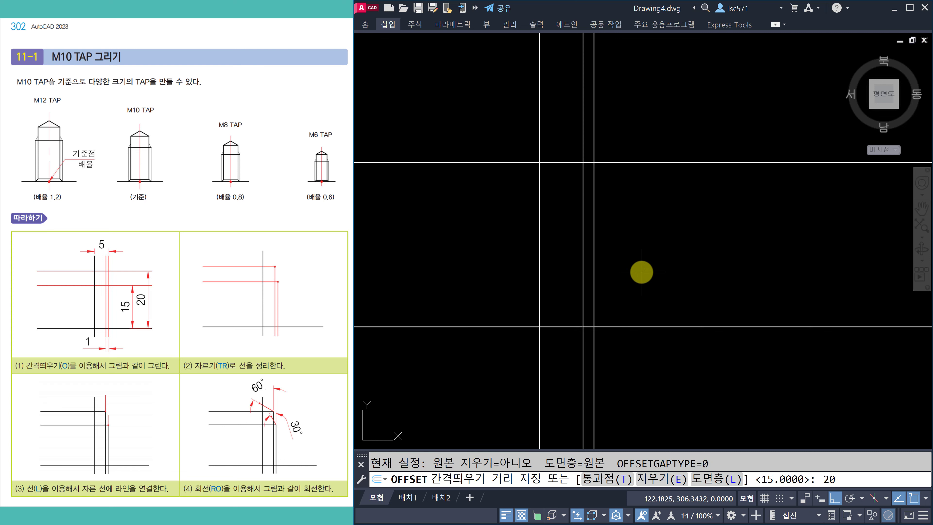
type("20")
key("Return")
left_click(635, 327)
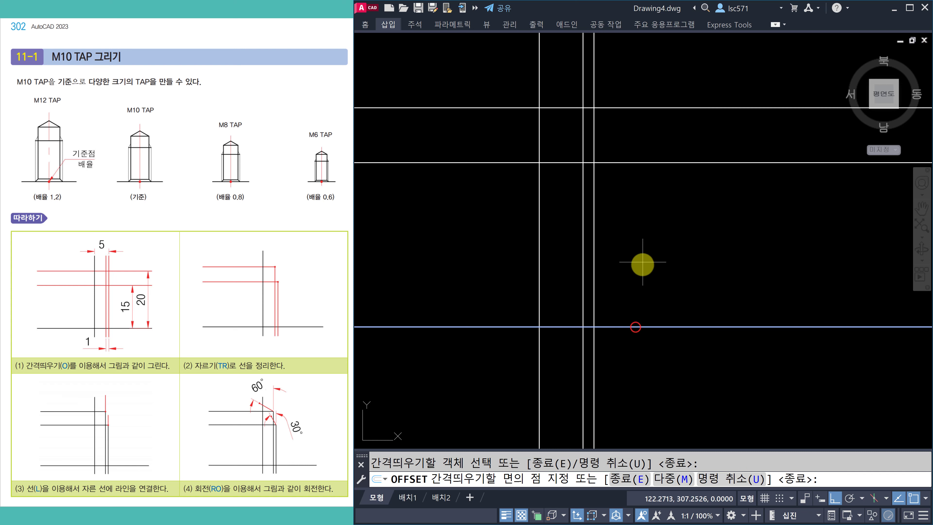
left_click(642, 262)
key("Escape")
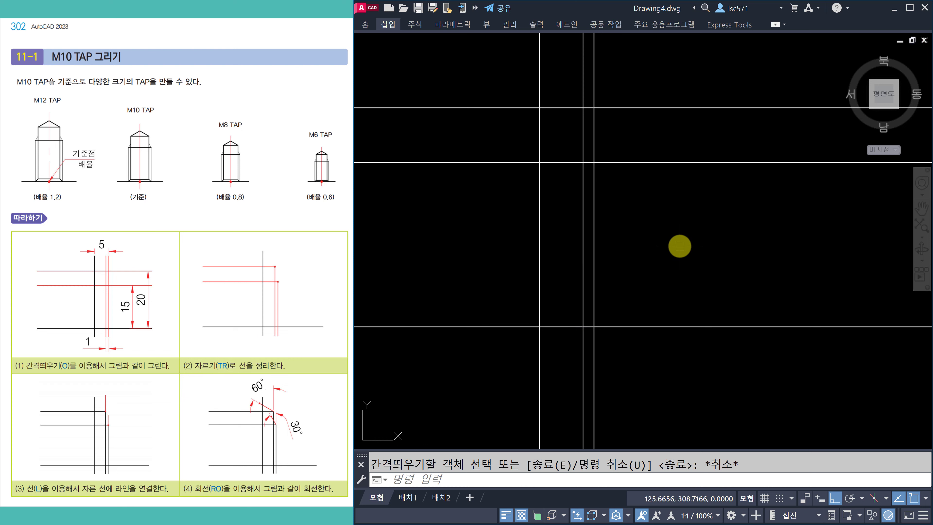
Step: Fillet the lower offset horizontal line and the outer vertical line with radius 0 to form a sharp corner
key("Return")
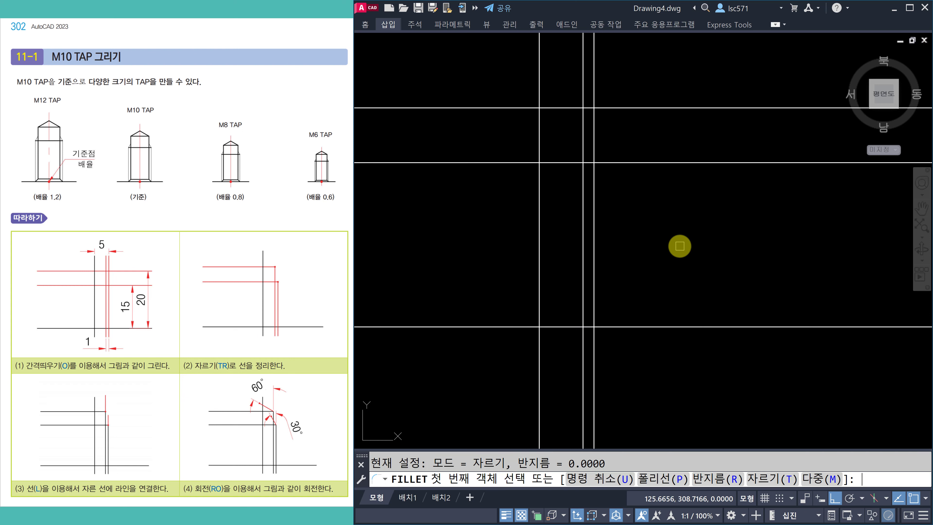
type("r")
key("Return")
type("0")
key("Return")
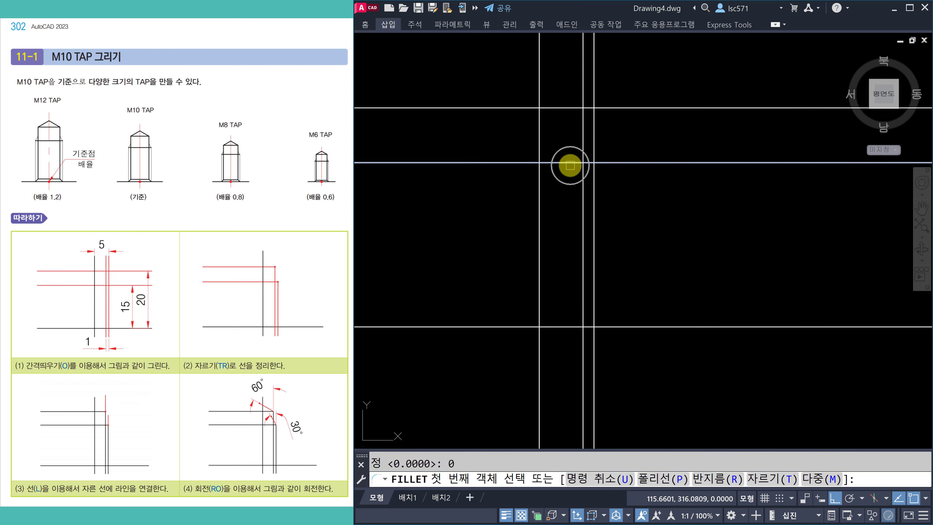
left_click(570, 165)
left_click(597, 182)
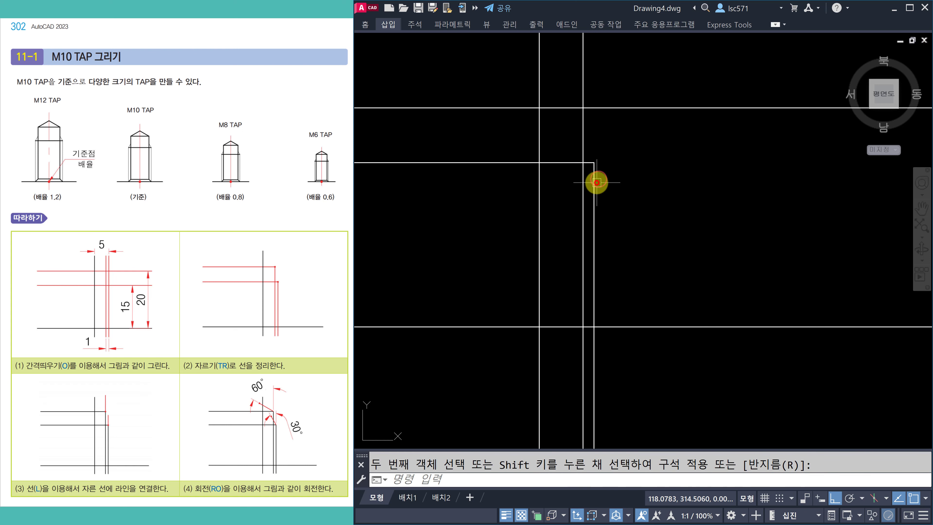
Step: Fillet the topmost horizontal line and the inner offset vertical line into a sharp corner, keeping radius 0
key("space")
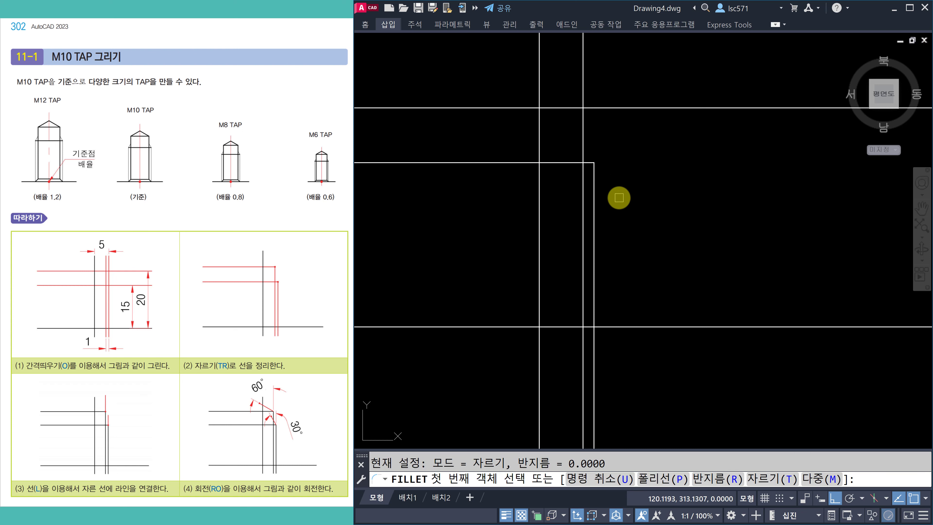
left_click(563, 109)
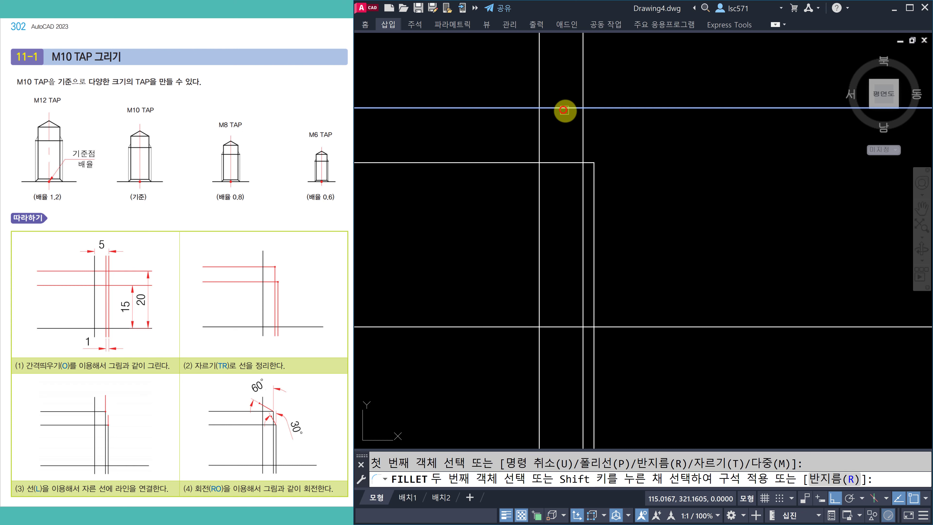
left_click(582, 127)
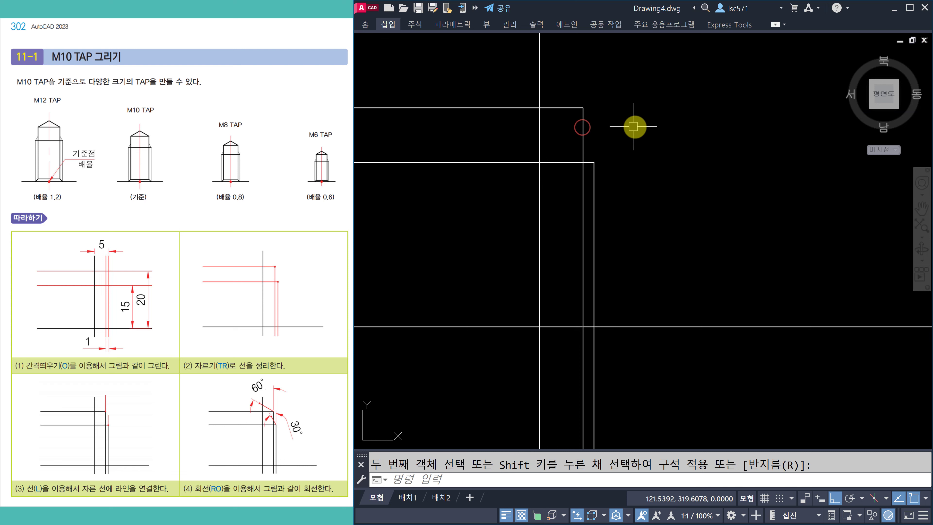
key("Escape")
Step: Draw a vertical line about 7.8 long upward from the upper, inner corner
middle_click_drag(635, 140, 633, 181)
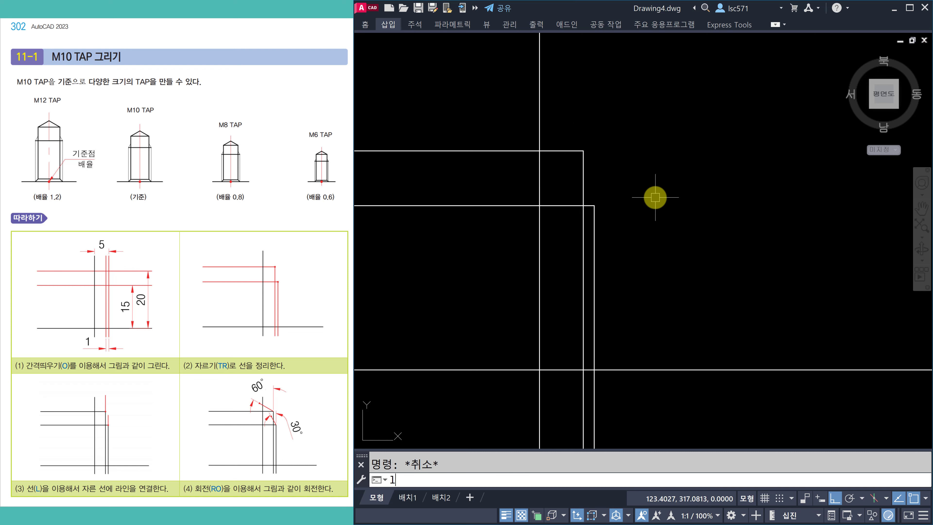
key("Return")
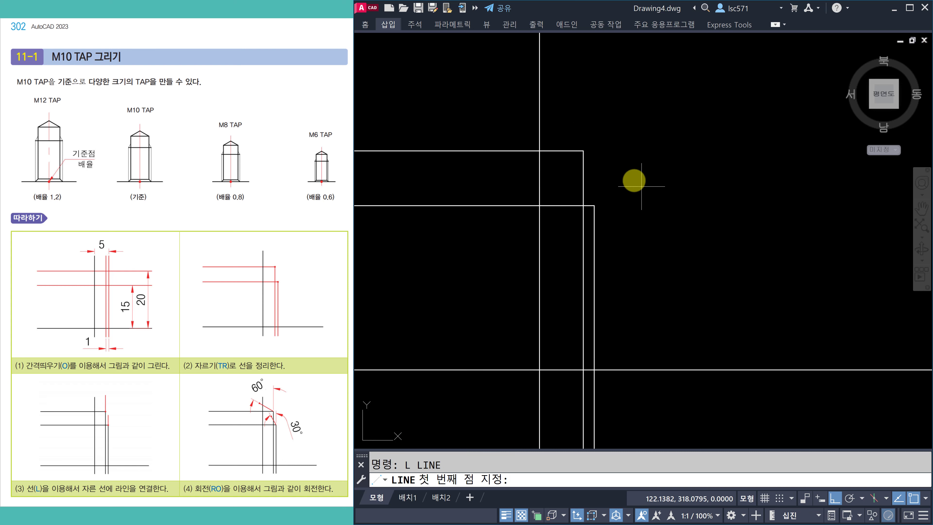
left_click(584, 150)
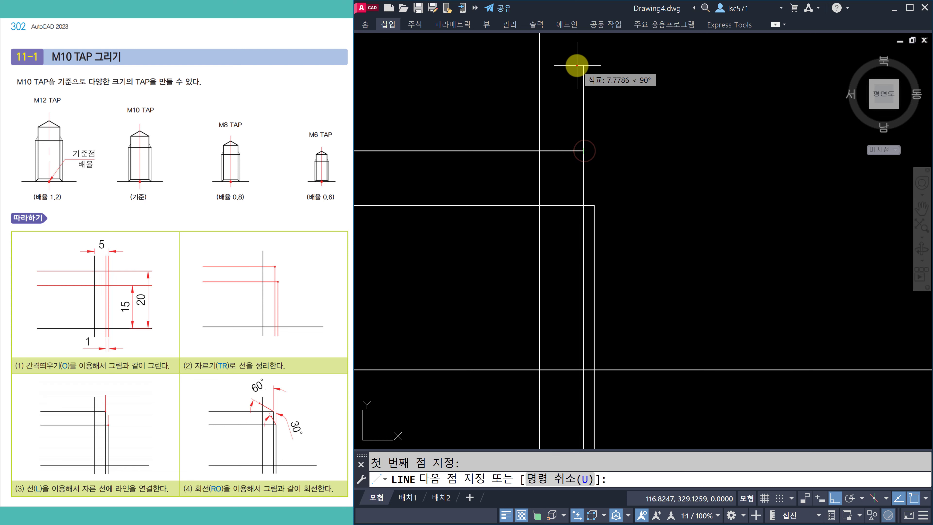
left_click(578, 66)
key("Return")
Step: Draw a short vertical line upward from the lower, outer corner
key("Return")
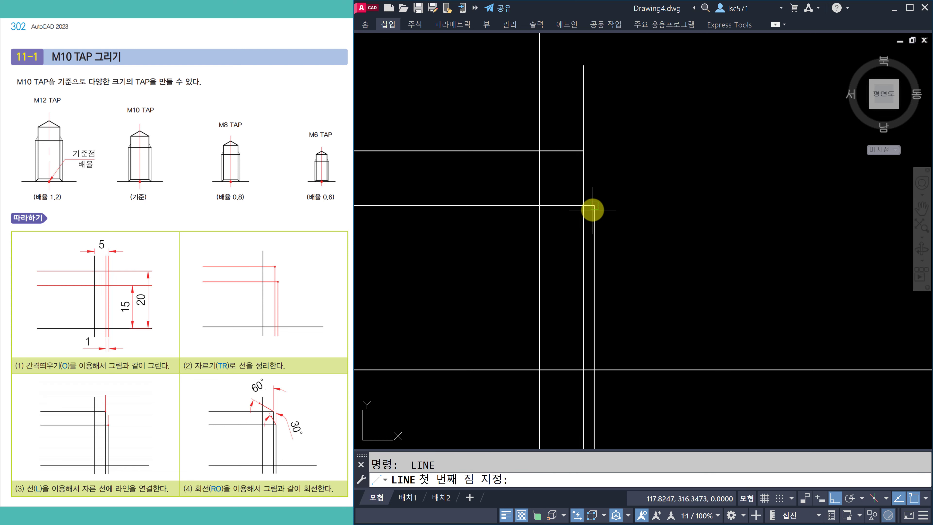
left_click(594, 206)
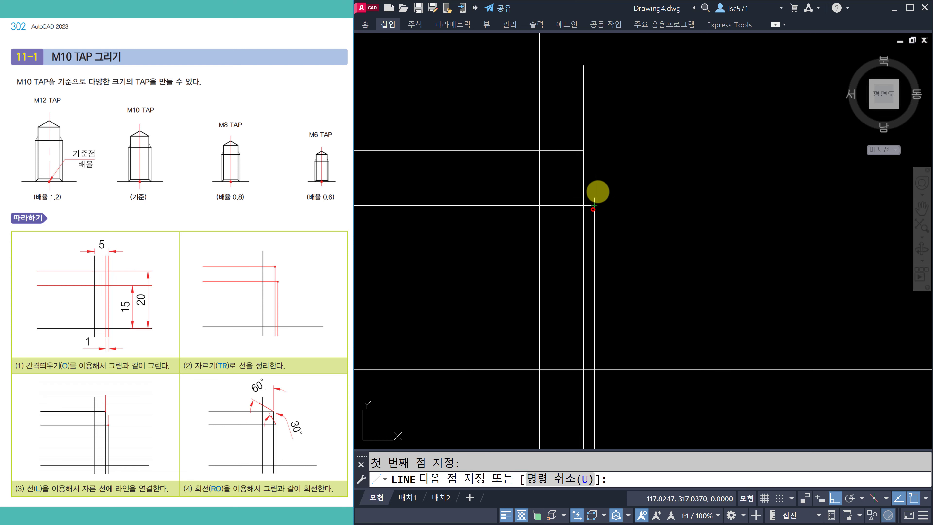
left_click(597, 163)
key("Escape")
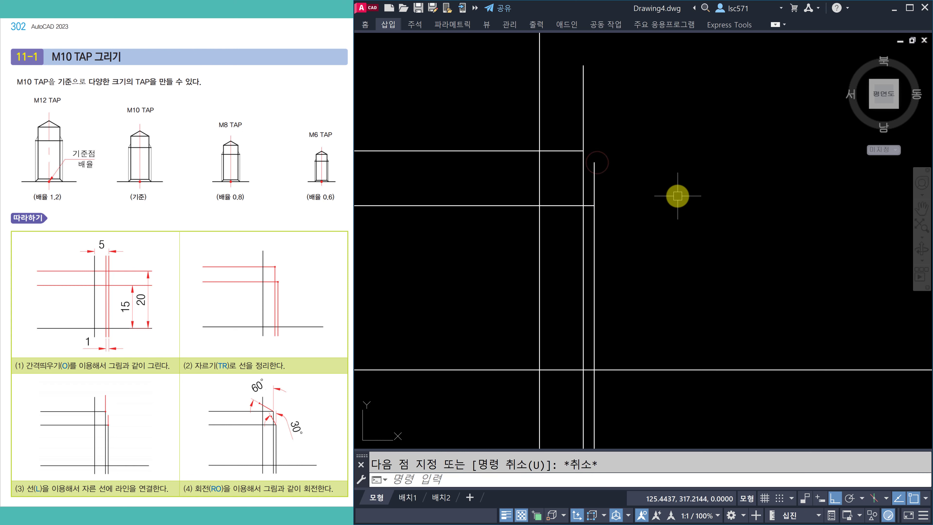
Step: Rotate the upper short vertical line 60 degrees about the upper, inner corner point
middle_click_drag(621, 219, 625, 223)
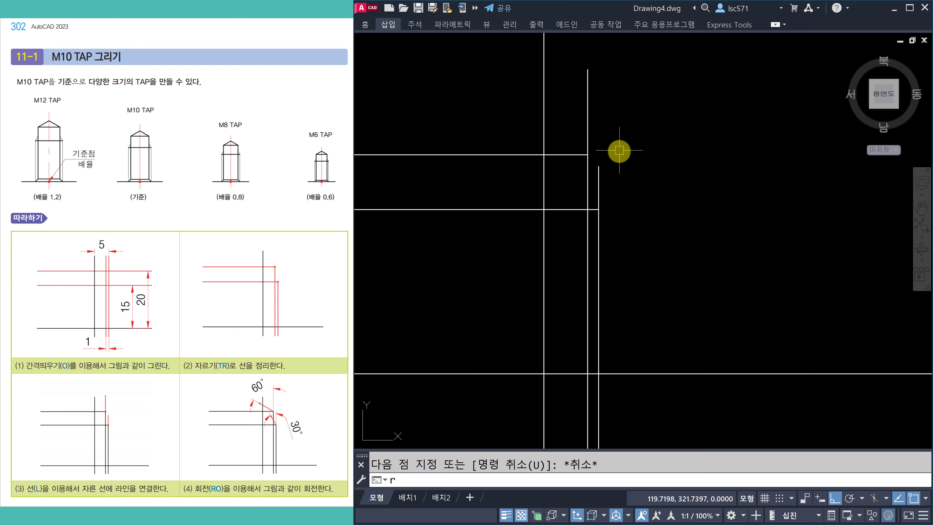
type("o")
key("Return")
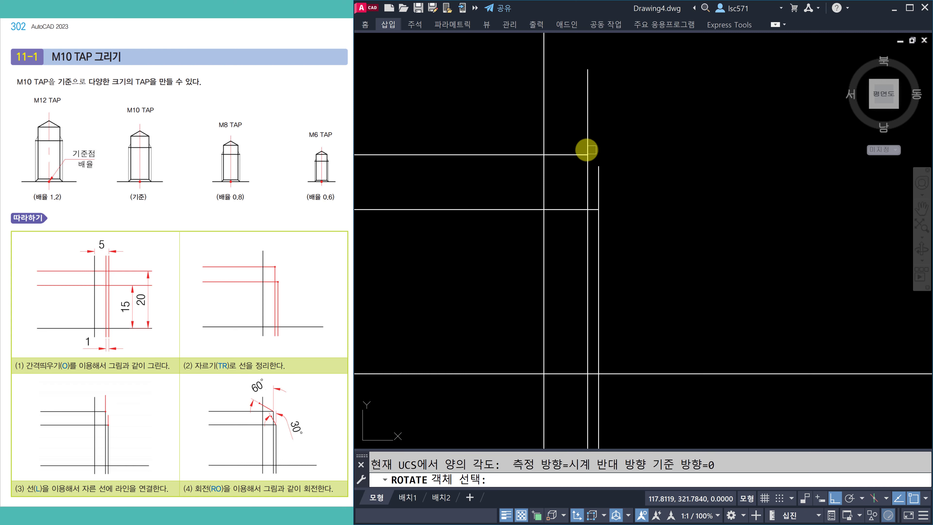
left_click(586, 138)
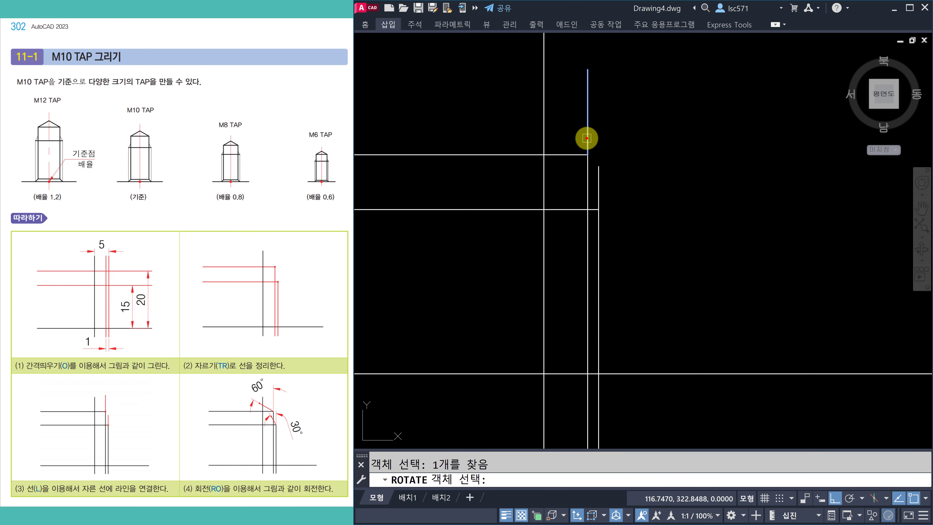
key("Return")
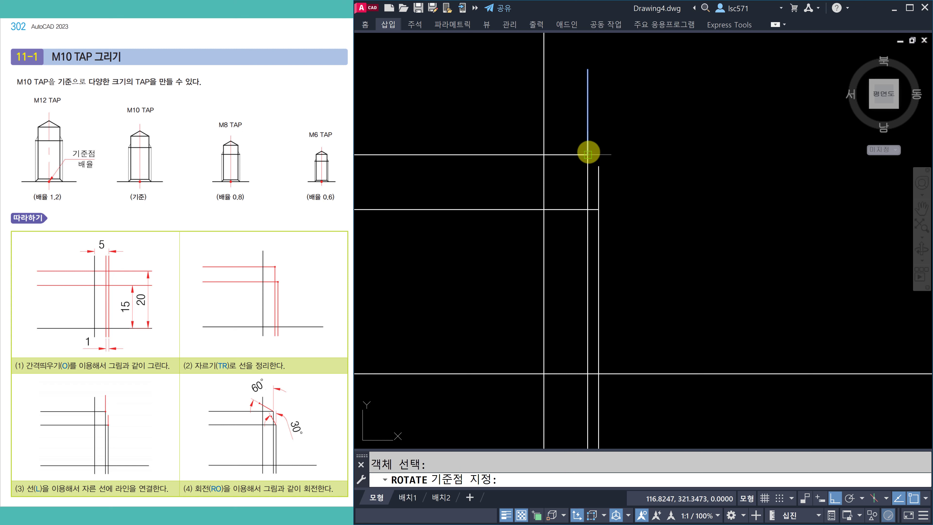
left_click(588, 154)
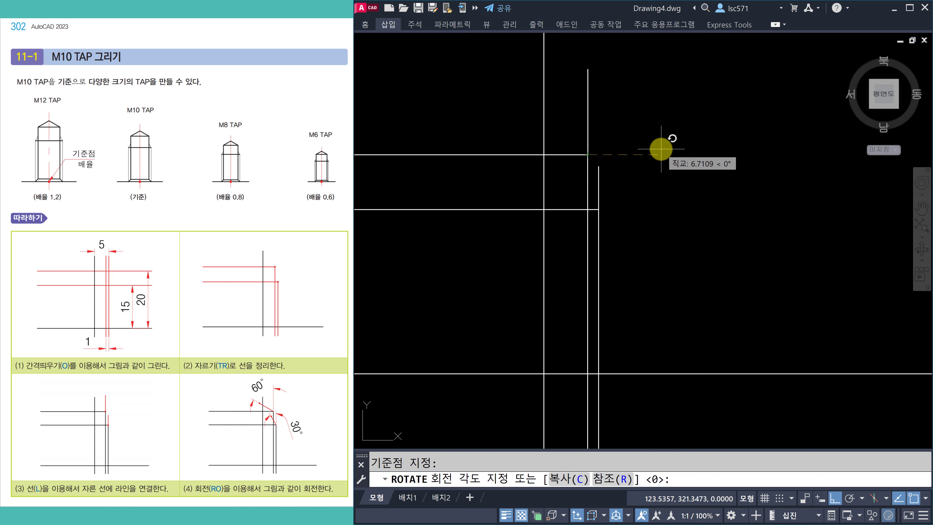
key("Return")
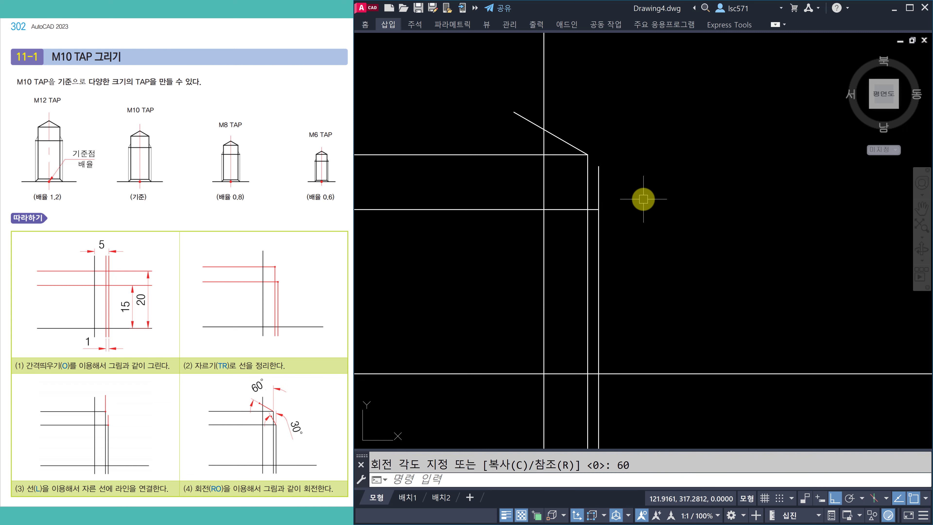
Step: Rotate the lower short vertical line 30 degrees about the lower, outer corner point
type("ro")
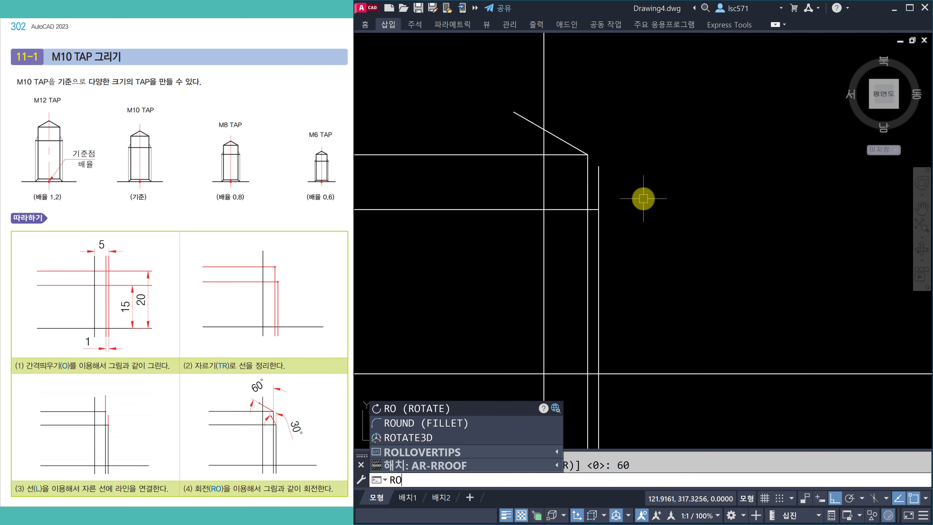
key("Return")
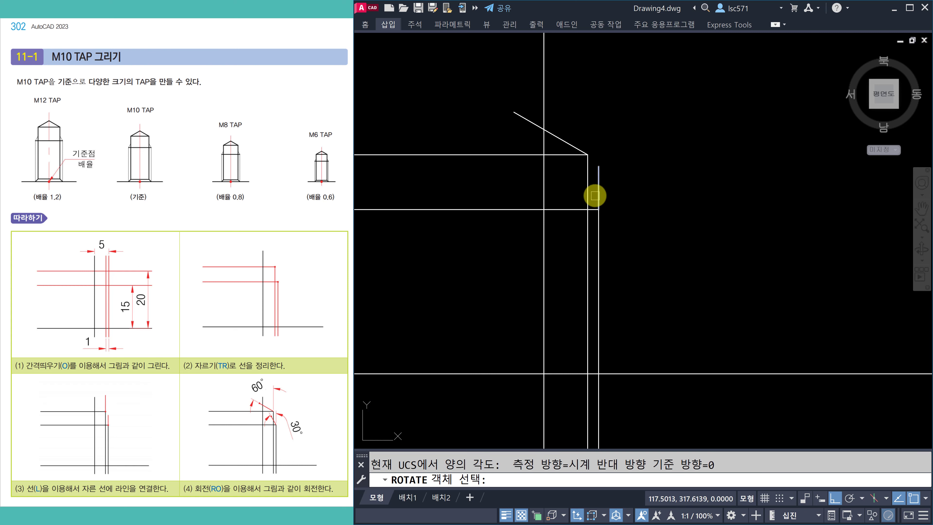
left_click(598, 192)
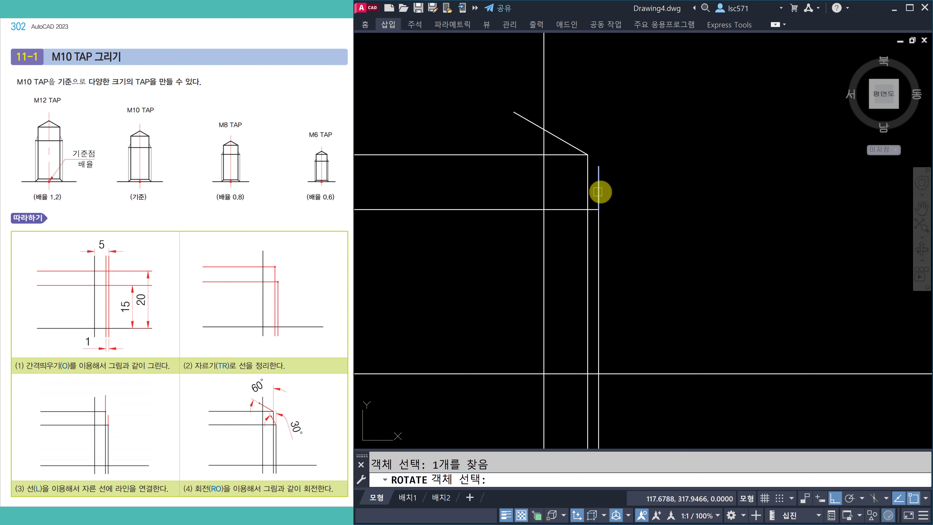
key("Return")
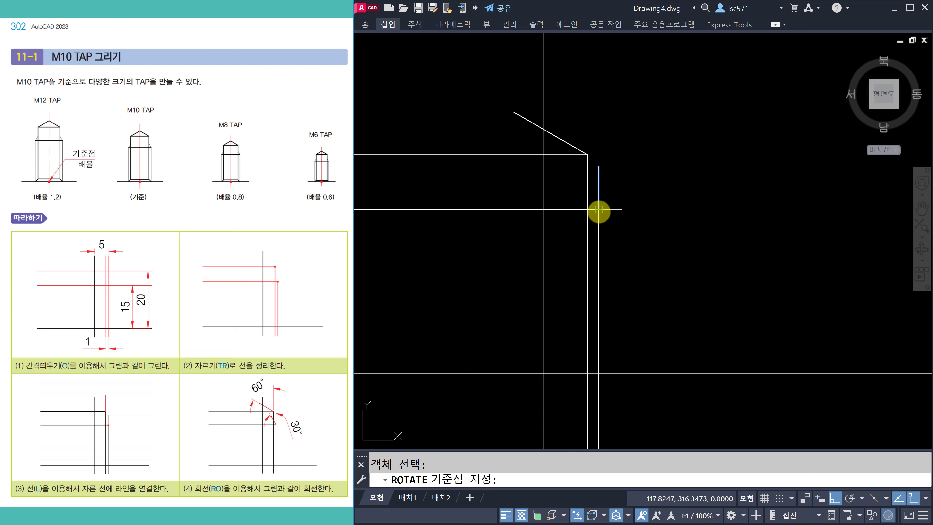
left_click(598, 210)
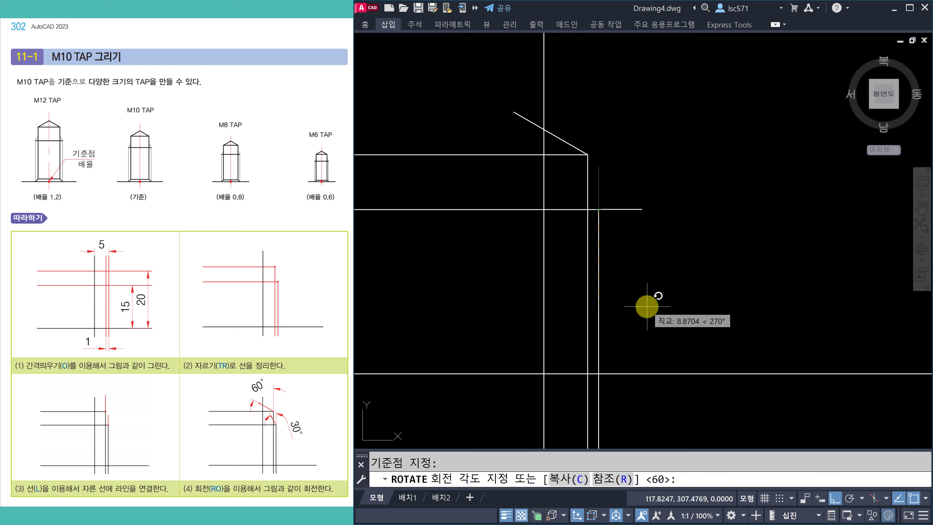
type("30")
key("Return")
key("Escape")
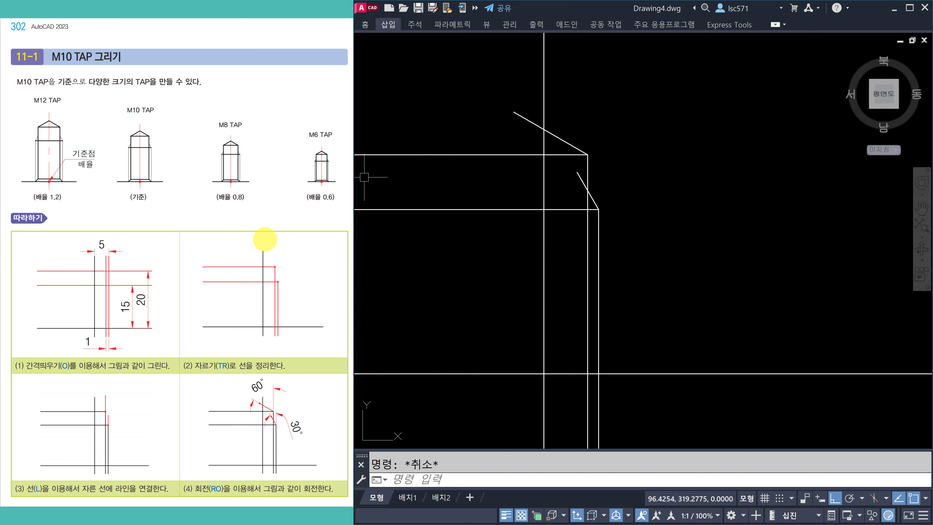
Step: Turn the textbook to page 303 and trim the angled lines where they pass the centre line and the inner vertical line
left_click(265, 239)
scroll(265, 239, "down", 1)
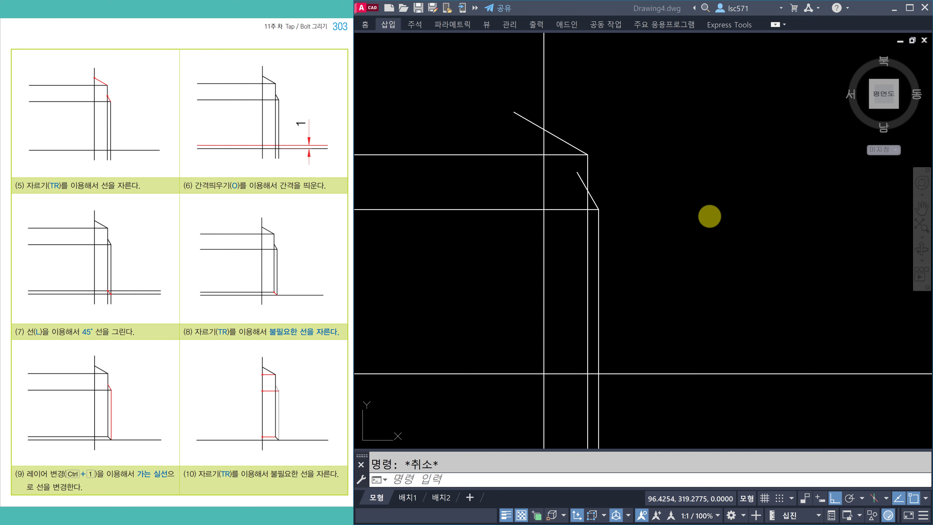
left_click(682, 209)
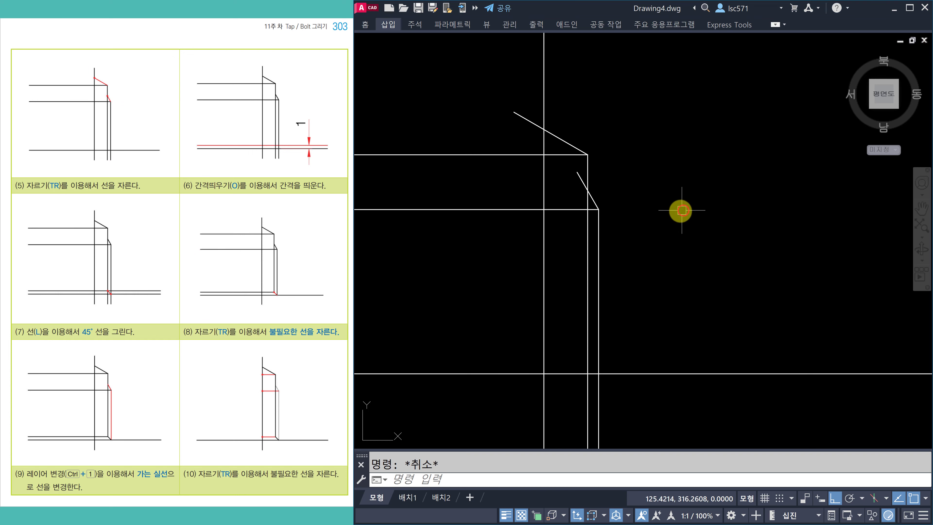
key("Return")
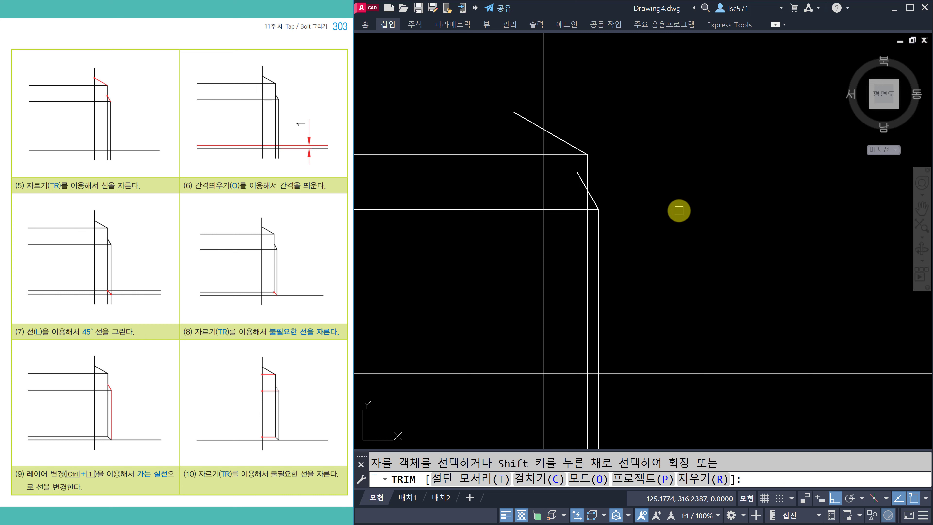
left_click(528, 124)
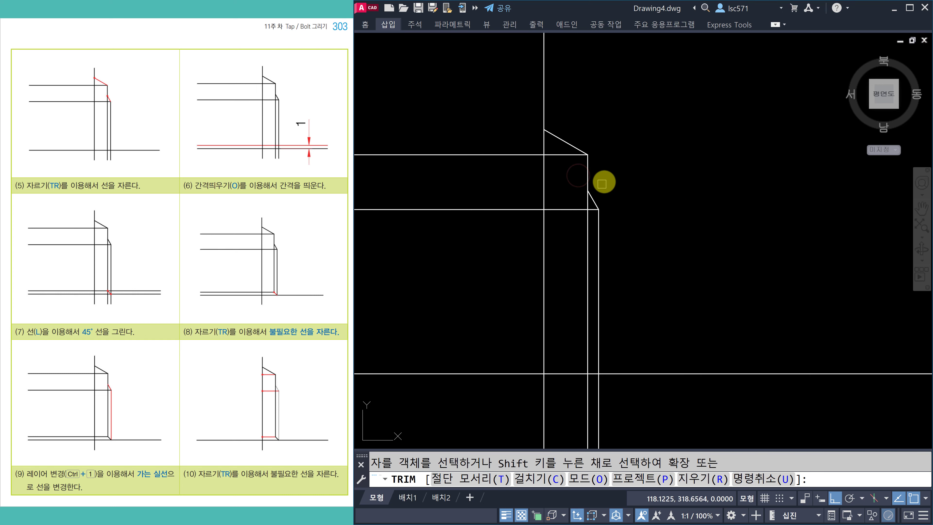
key("Escape")
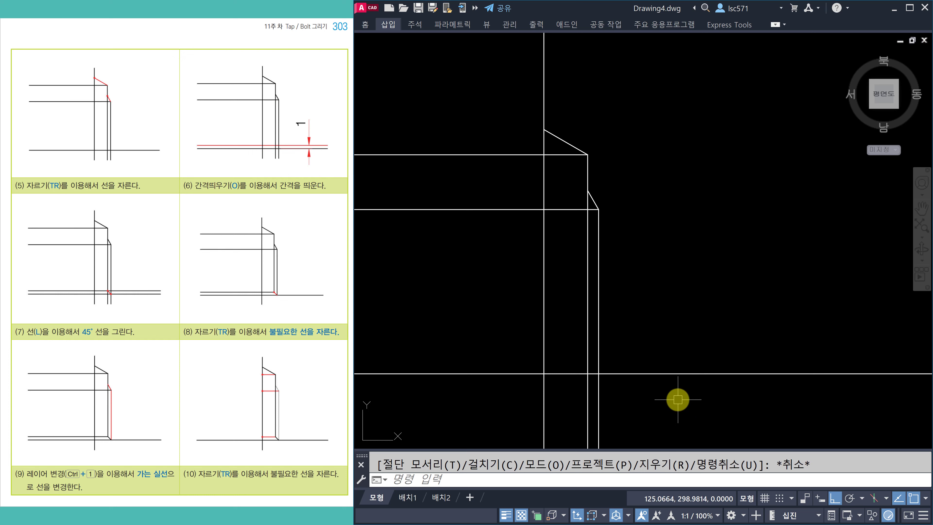
Step: Offset the horizontal base line upward by 1
type("o")
key("Return")
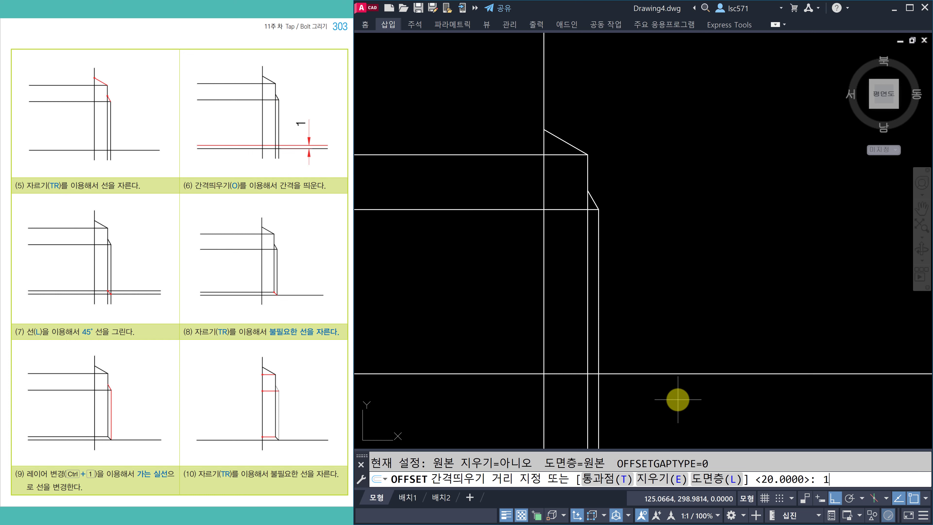
type("1")
key("Return")
left_click(658, 374)
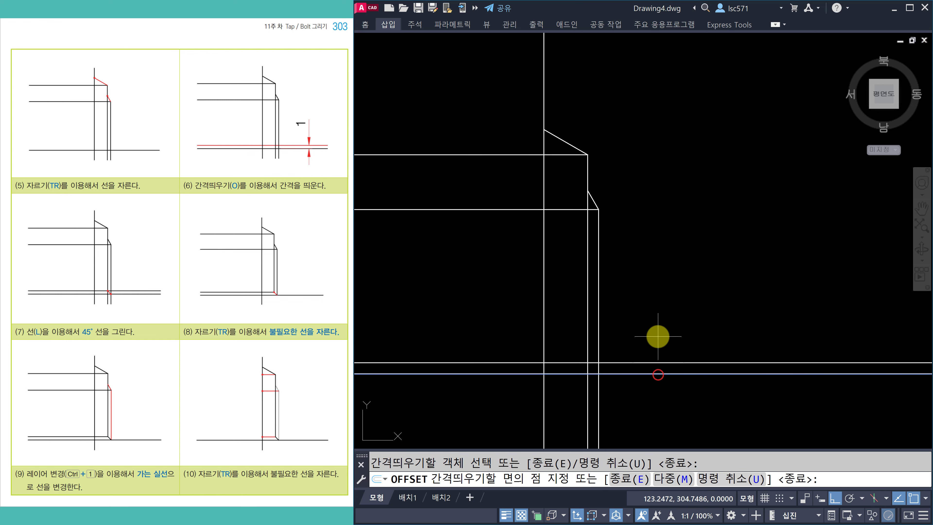
left_click(658, 336)
key("Escape")
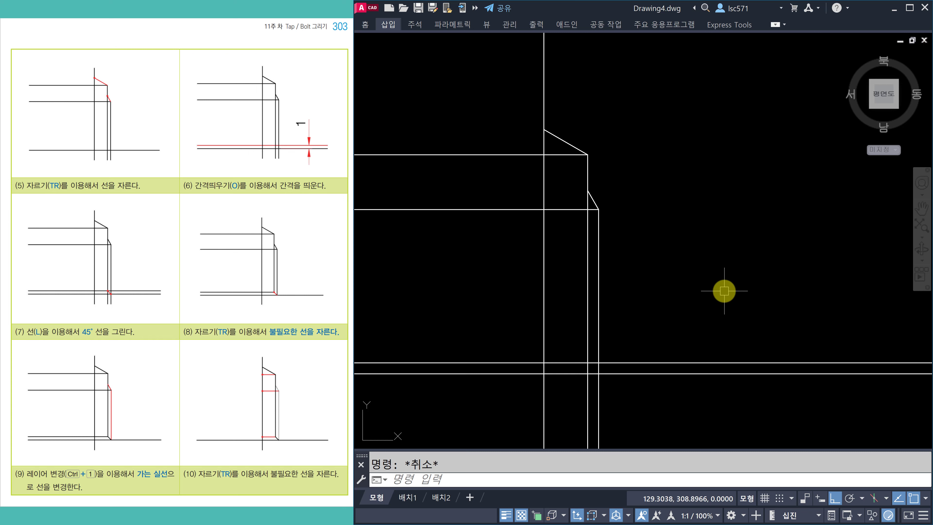
Step: Draw a 45-degree line from the inner vertical's intersection with the new offset line to the outer vertical's intersection with the base line
type("l")
key("Return")
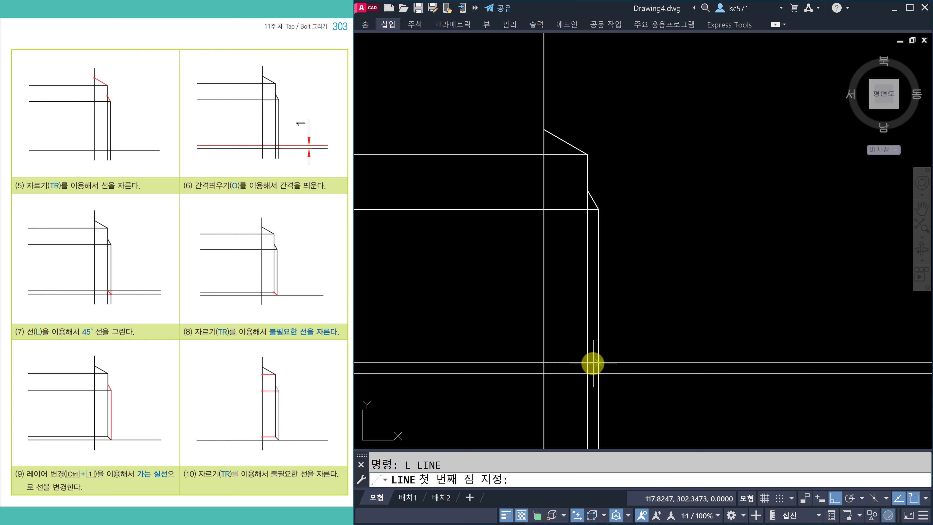
left_click(589, 362)
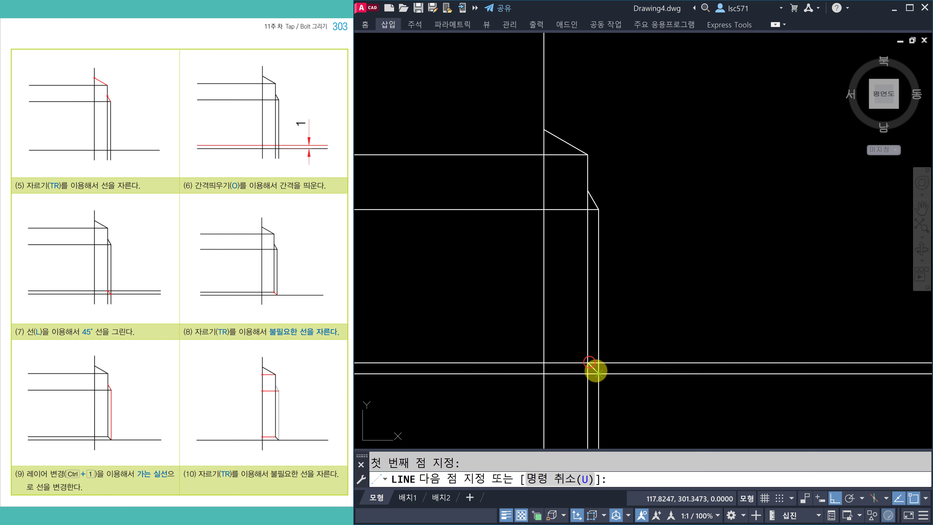
left_click(595, 371)
key("Return")
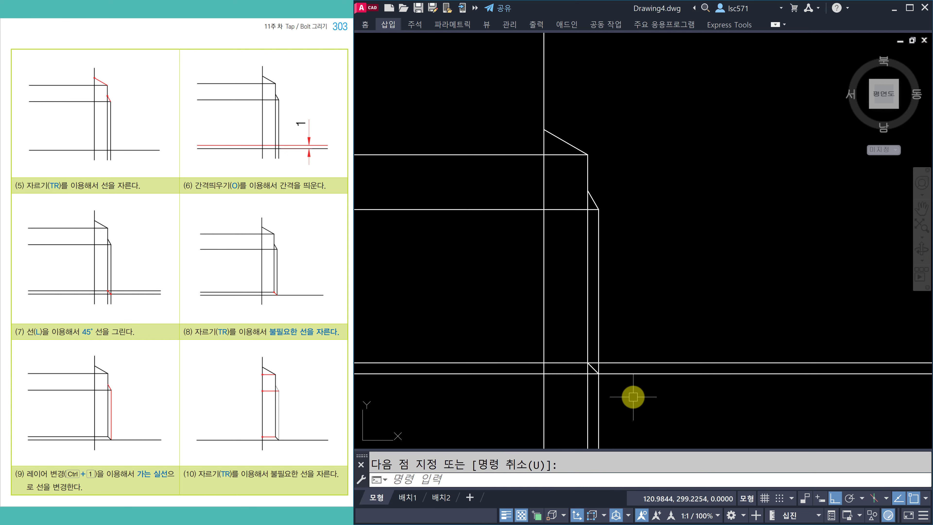
Step: Fillet the offset line above the base line and the inner vertical line with radius 0 to form a sharp corner
middle_click_drag(628, 392, 630, 382)
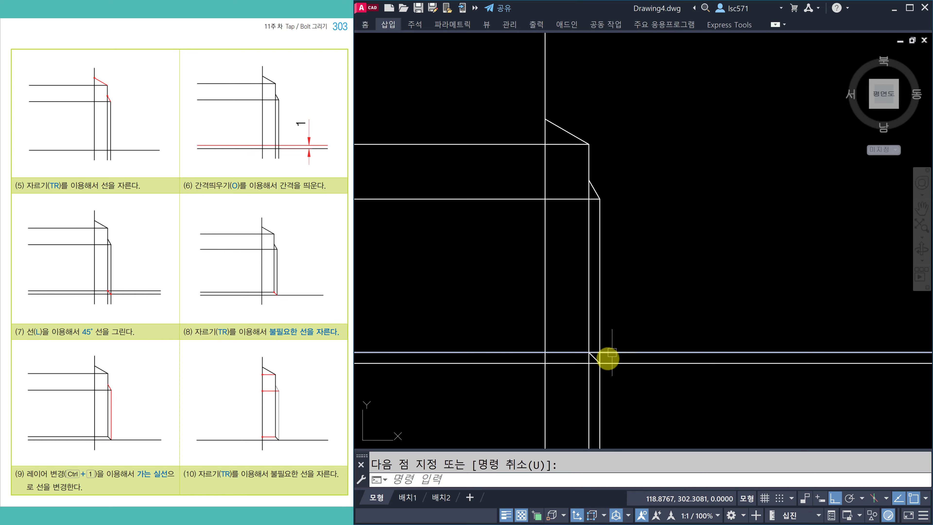
scroll(602, 378, "up", 2)
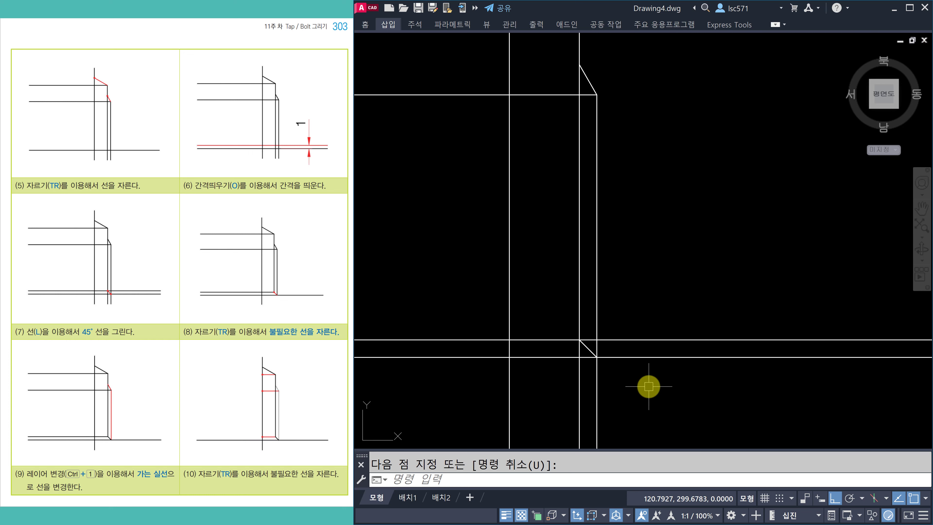
key("Return")
type("r 모깎기 반지름 지정")
key("Return")
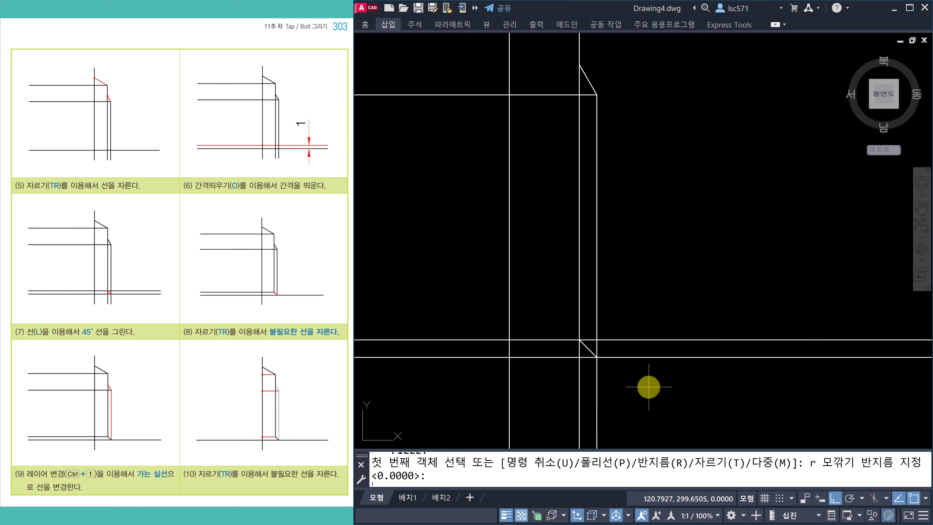
type("0")
key("Return")
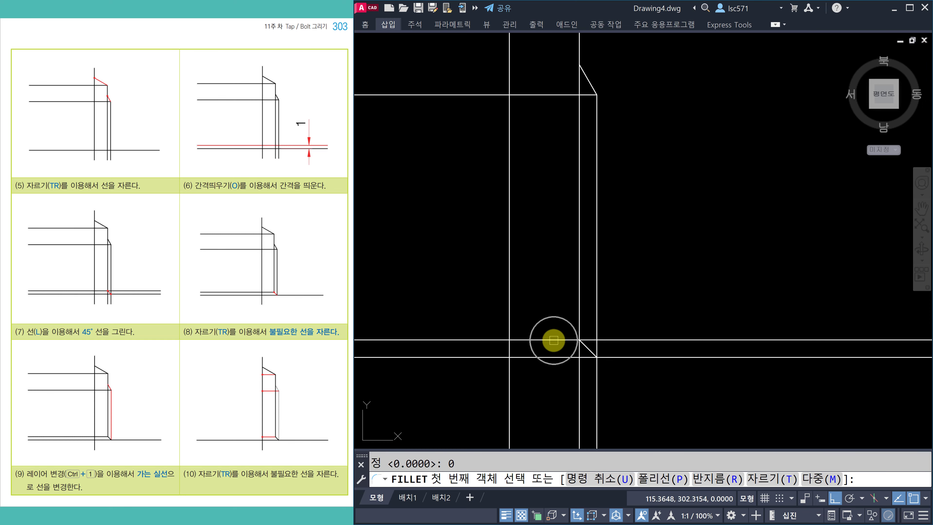
left_click(553, 340)
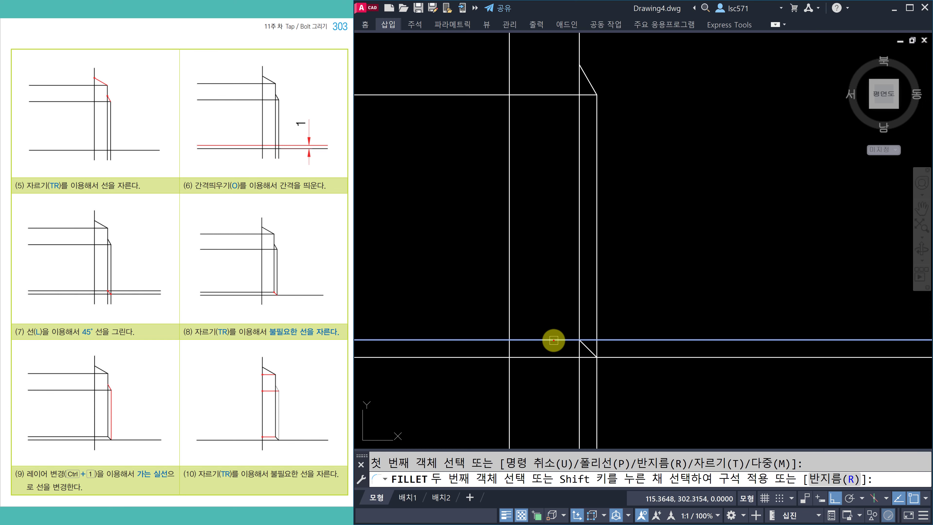
left_click(579, 314)
key("Escape")
Step: Trim the part of the outer vertical line that extends below the base line
type("t")
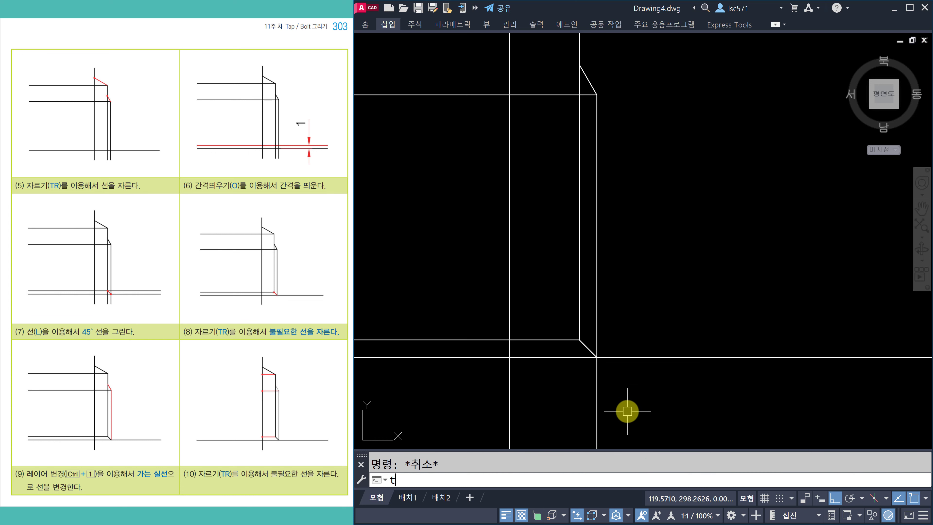
type("r")
key("Return")
left_click(597, 381)
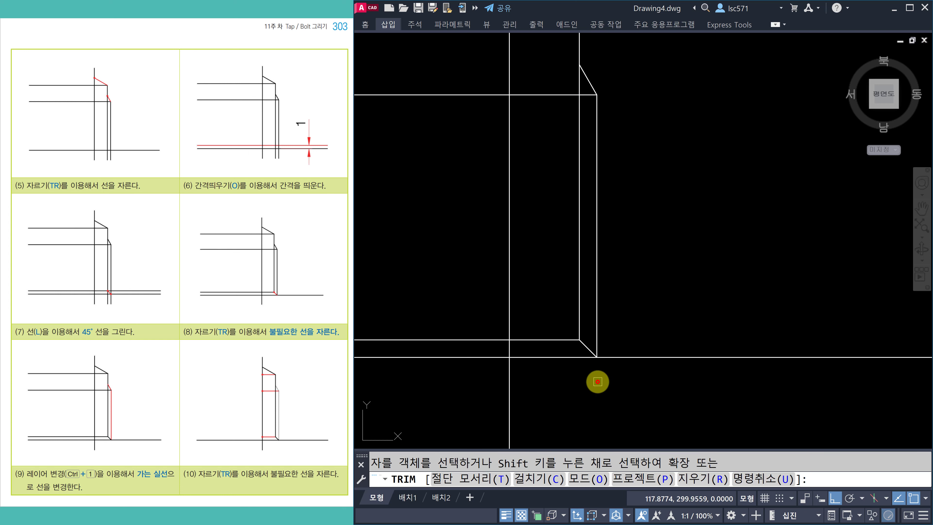
key("Escape")
scroll(588, 334, "down", 2)
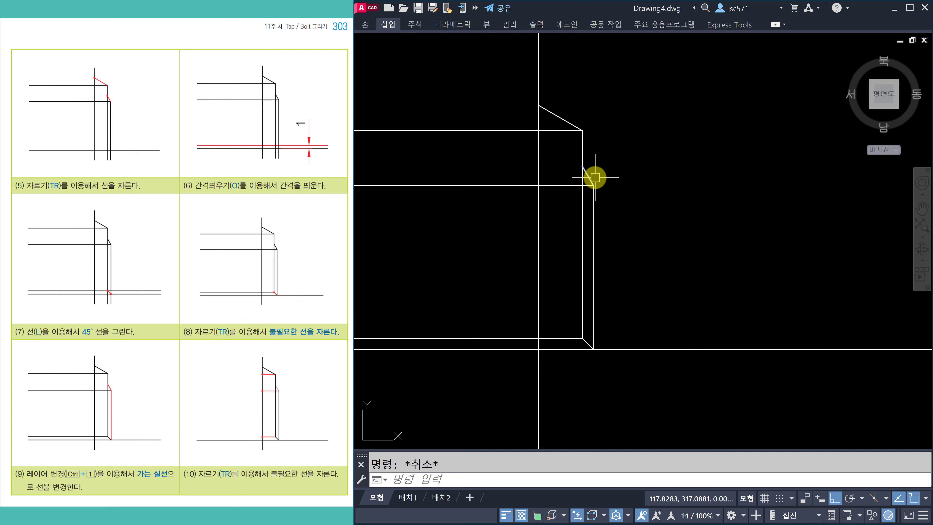
middle_click_drag(624, 233, 635, 265)
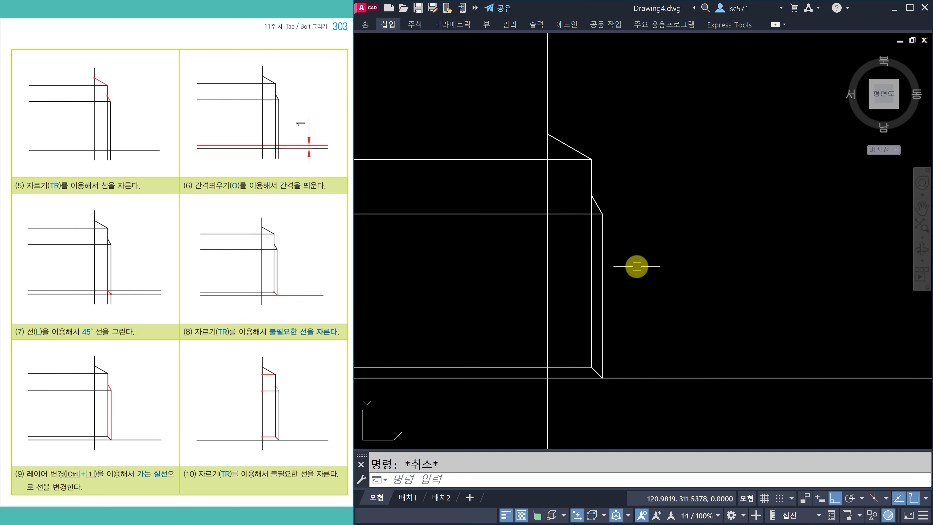
scroll(635, 266, "up", 1)
scroll(635, 267, "down", 1)
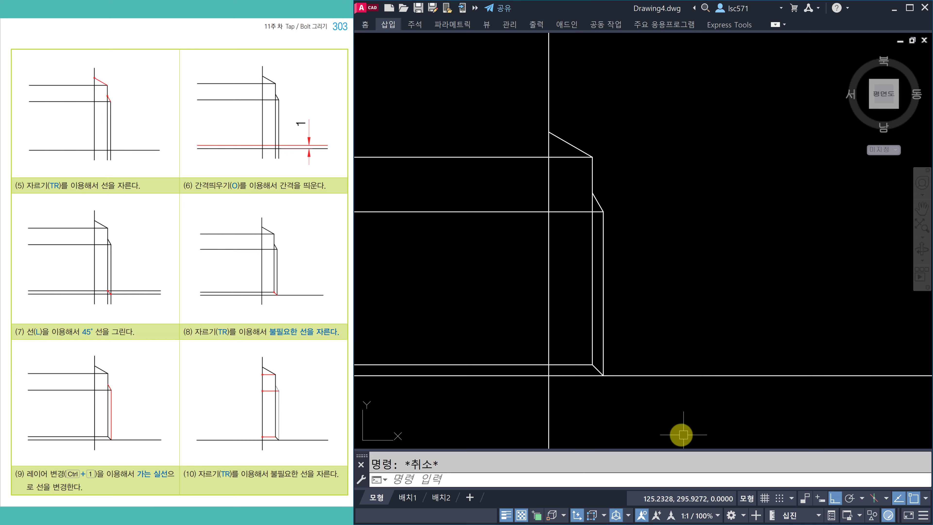
left_click(674, 418)
key("Escape")
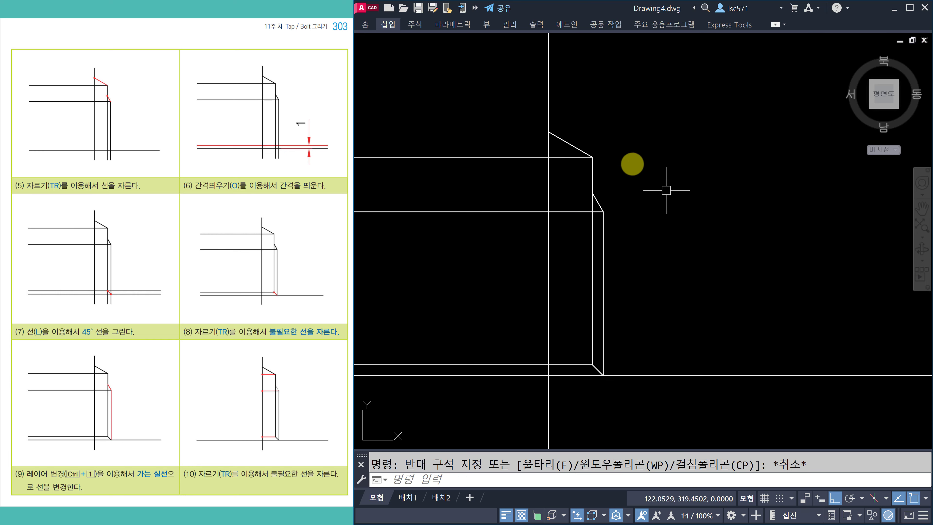
left_click(528, 22)
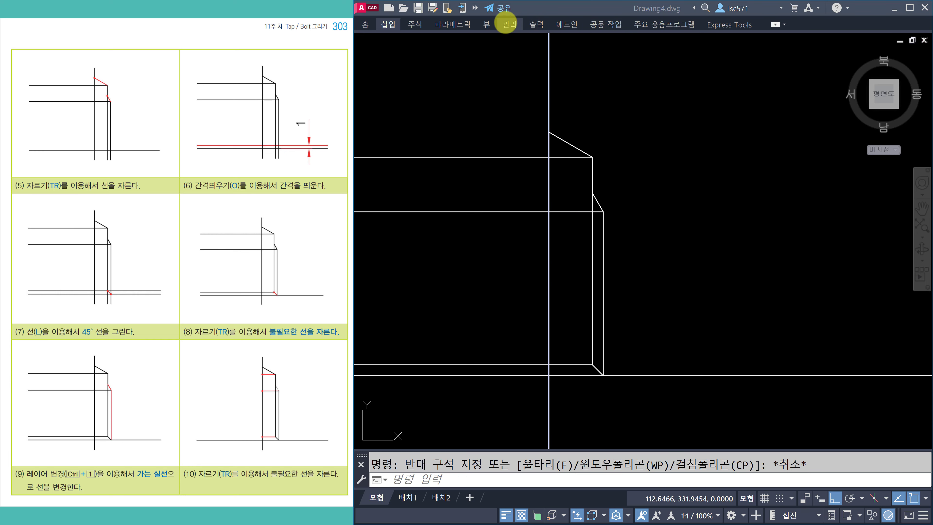
Step: Move the outer vertical thread line and the short slanted line at its upper end to the 가는실선 layer
left_click(475, 8)
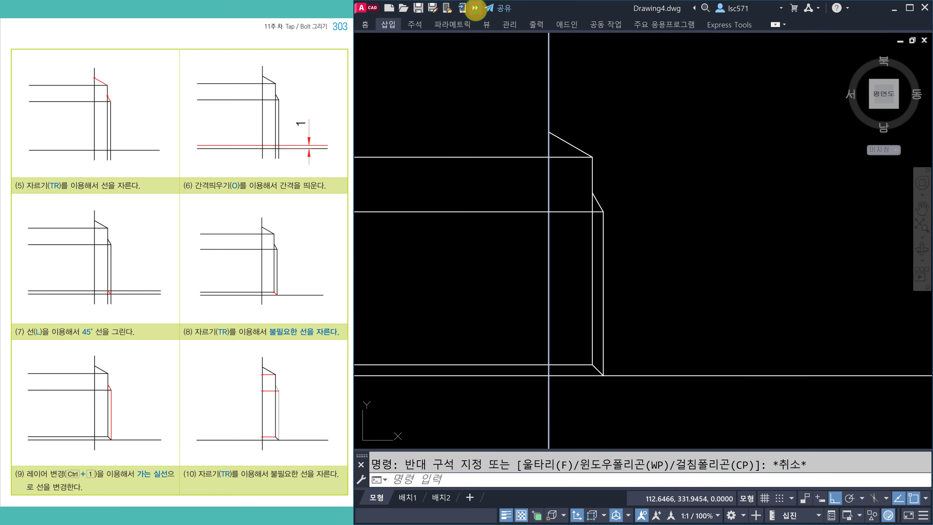
left_click(475, 8)
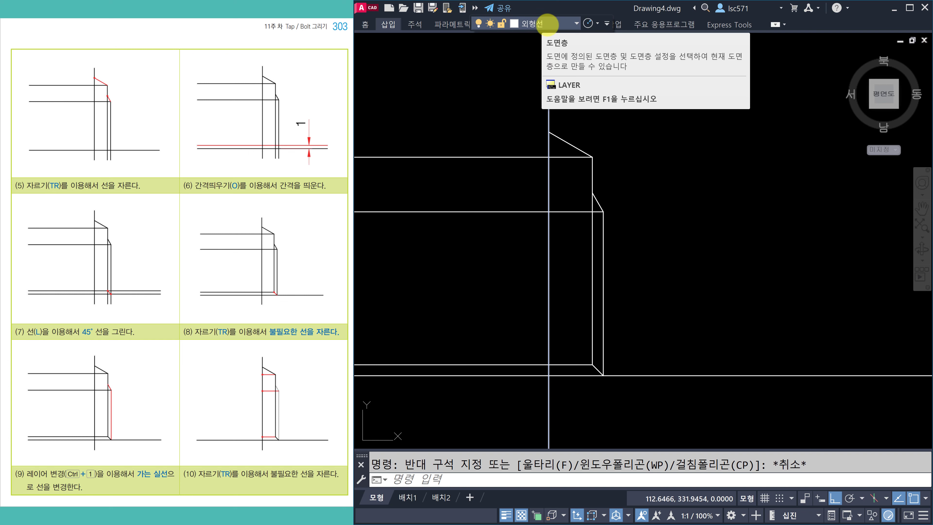
left_click(598, 202)
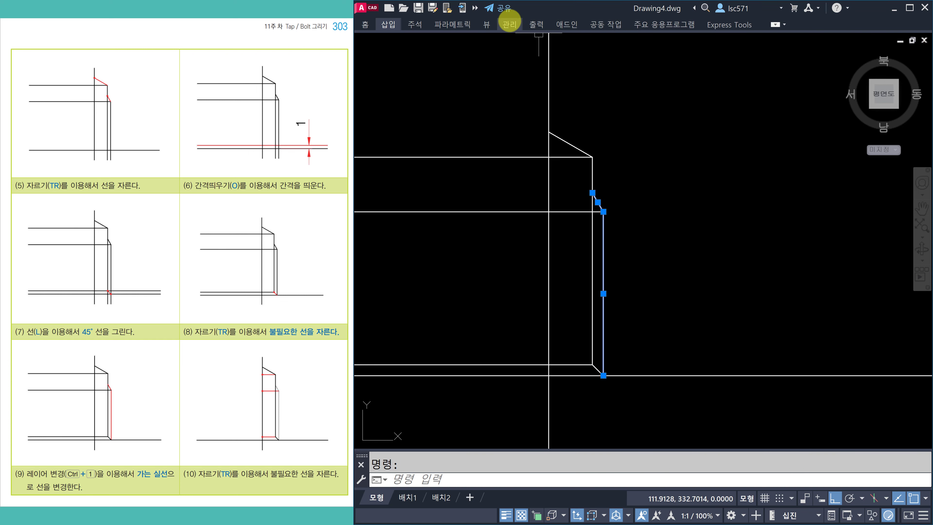
left_click(475, 7)
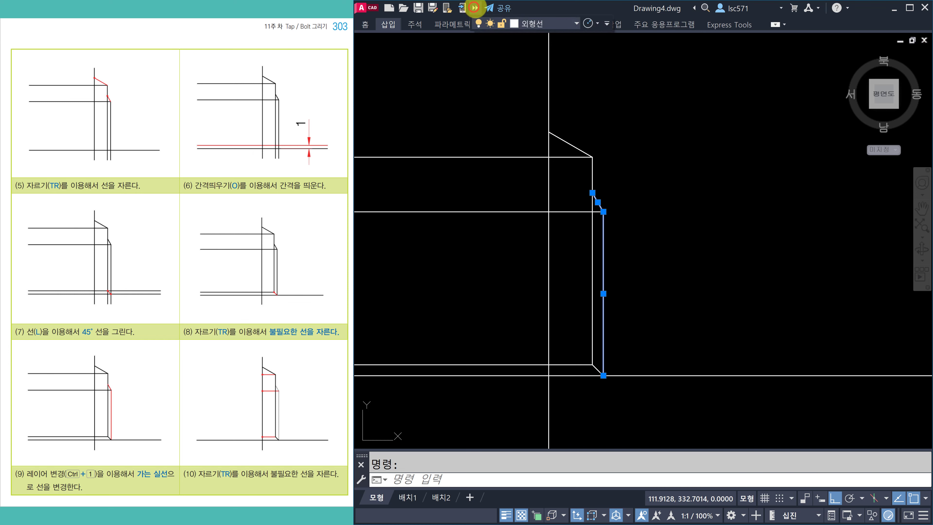
left_click(537, 23)
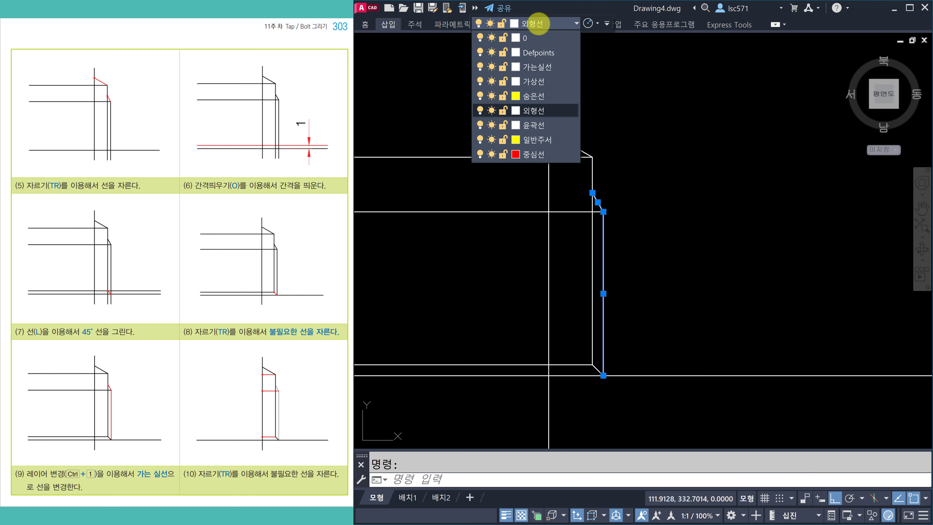
left_click(536, 67)
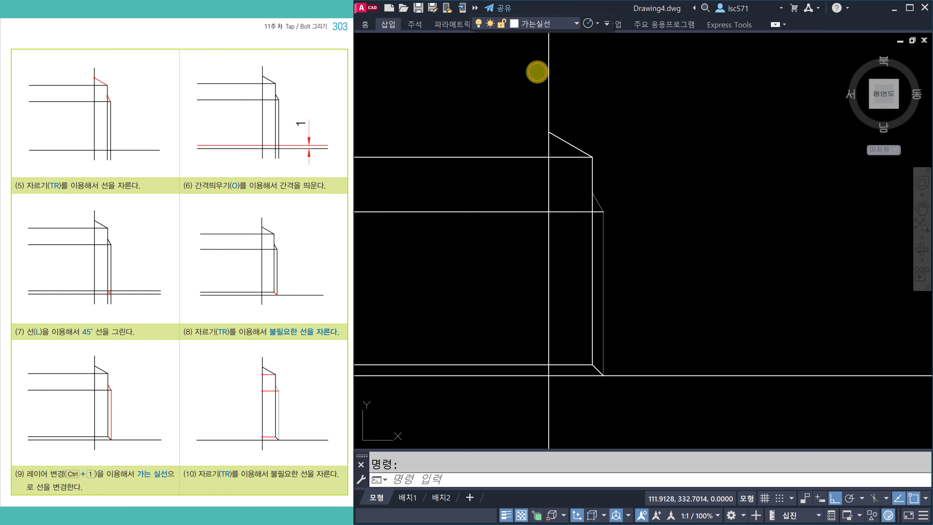
left_click(603, 247)
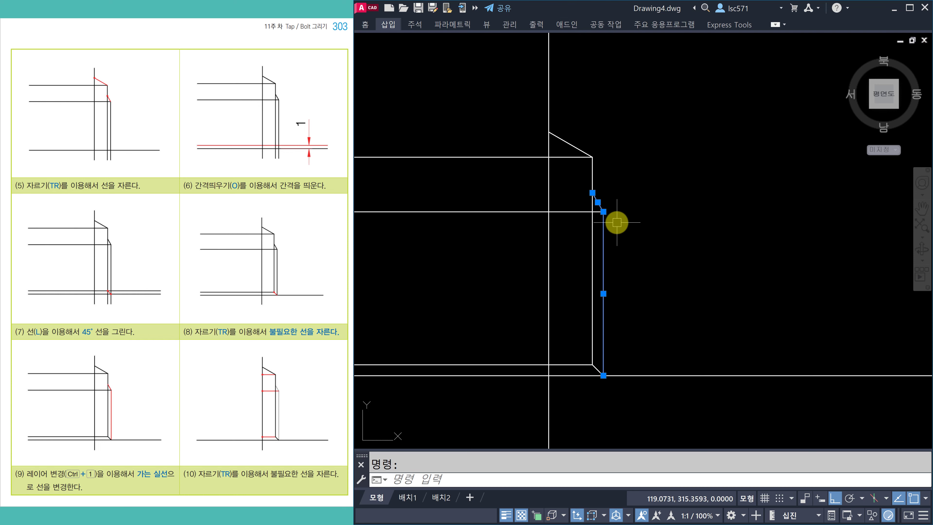
key("Escape")
Step: Toggle the lineweight display off and on to compare the thin thread lines with the outline
middle_click_drag(643, 252, 660, 220)
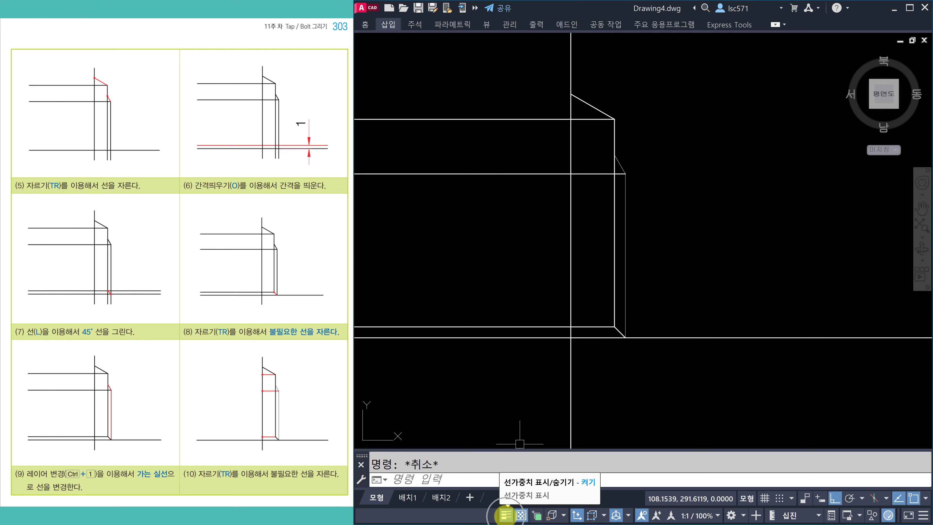
left_click(506, 515)
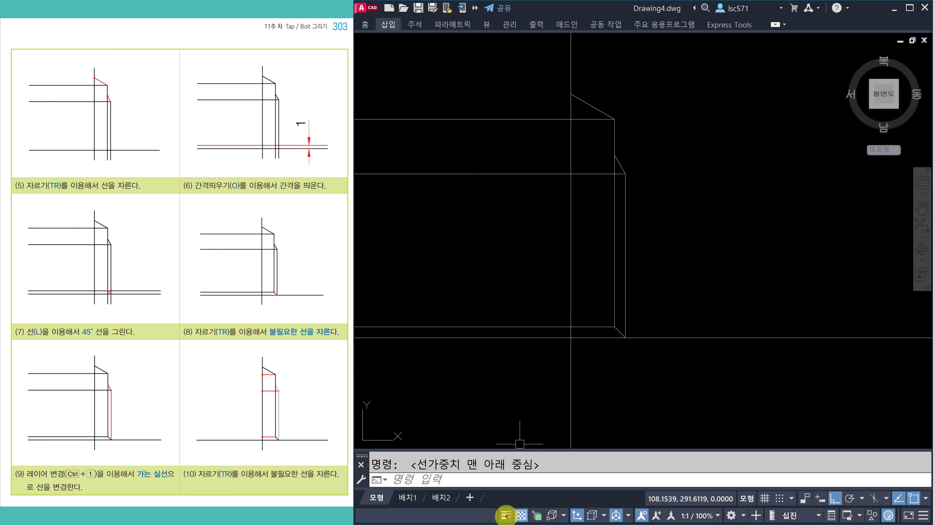
left_click(506, 515)
left_click(505, 515)
left_click(506, 515)
key("Escape")
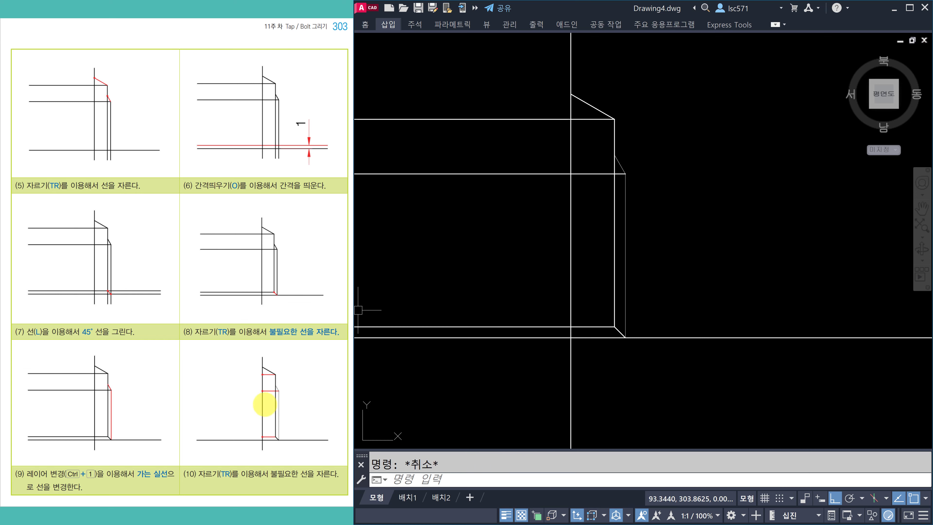
Step: Trim the parts of the three upper horizontal lines that extend left of the vertical centre line
type("tr")
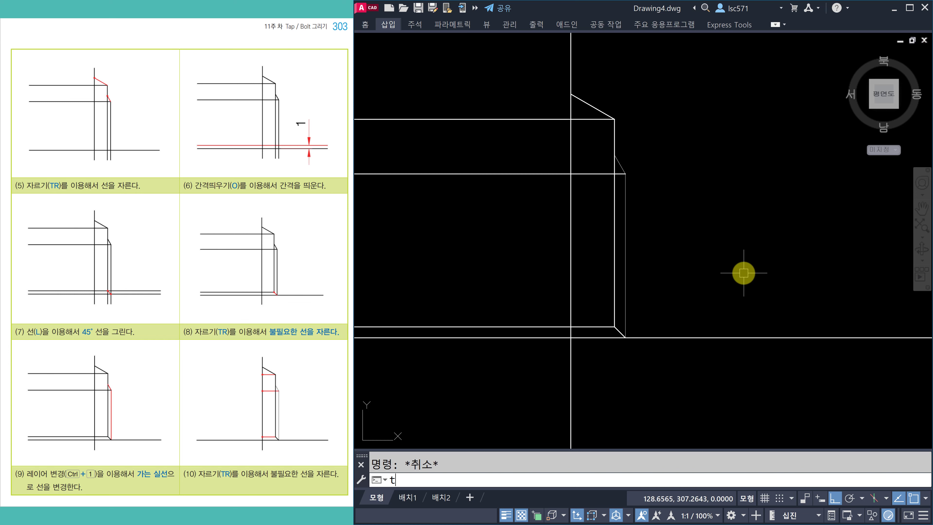
key("Return")
left_click(546, 173)
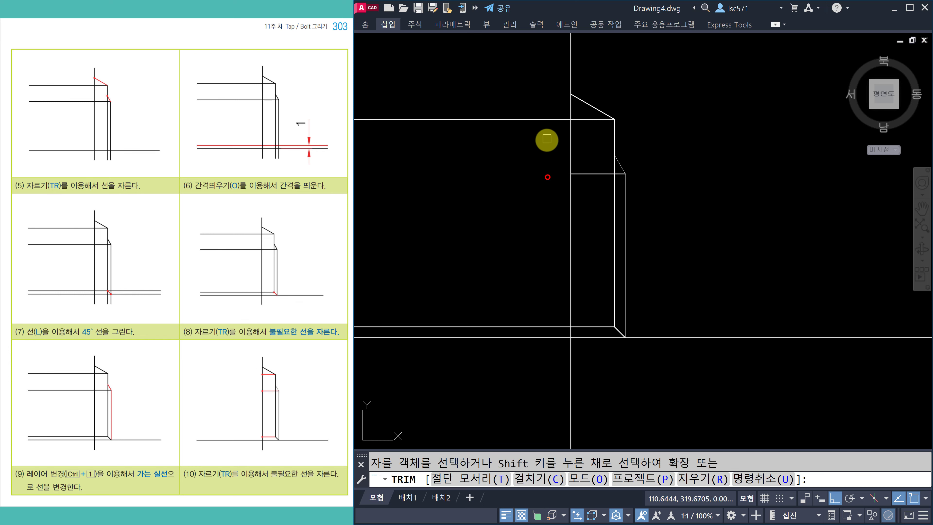
left_click(550, 119)
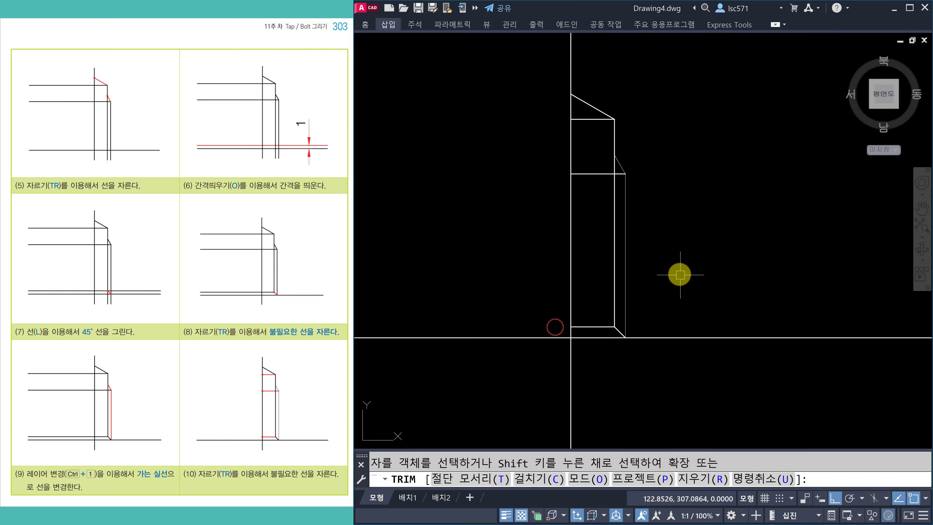
key("Escape")
scroll(690, 265, "down", 2)
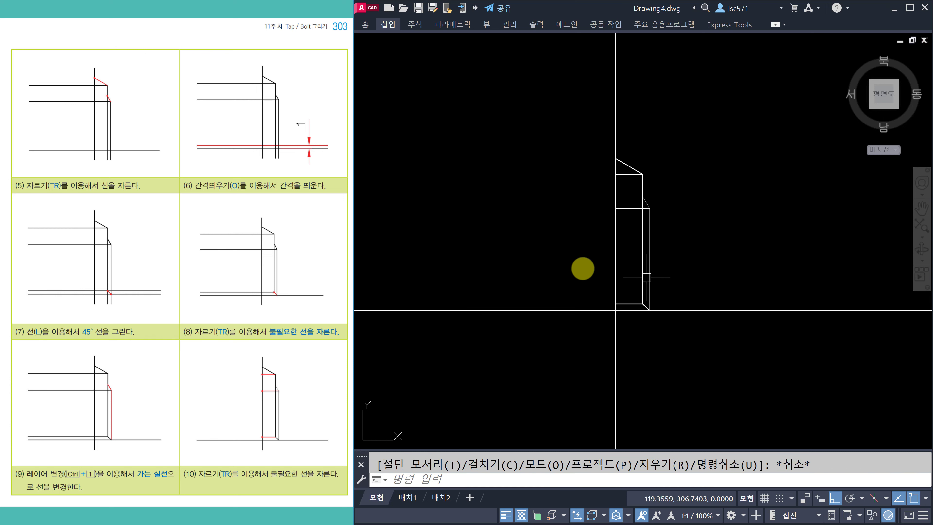
Step: Look through the textbook's following pages for the remaining steps of the tap exercise
scroll(702, 248, "up", 2)
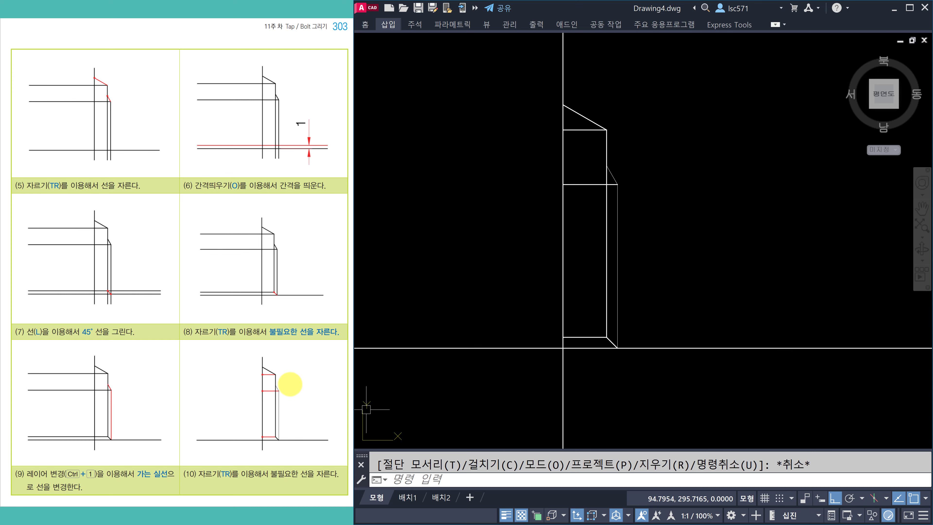
left_click(290, 384)
scroll(290, 385, "down", 1)
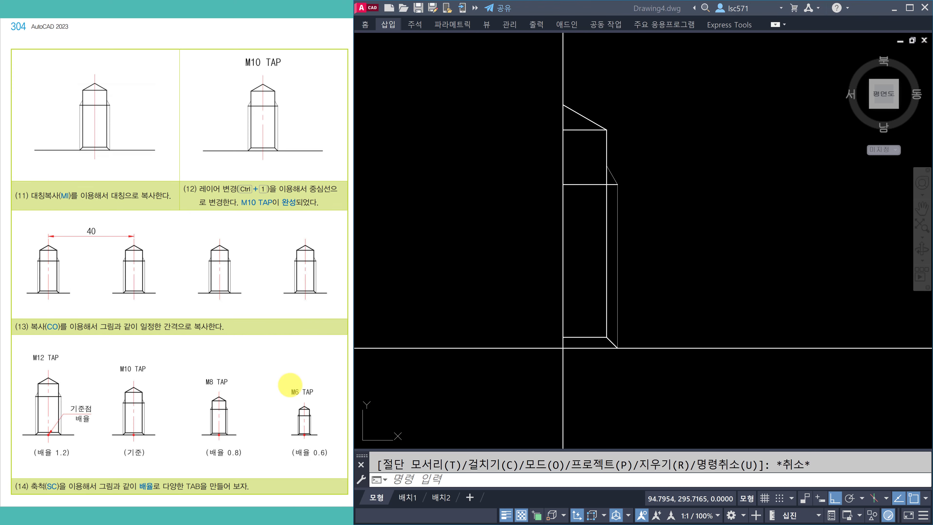
scroll(281, 364, "up", 1)
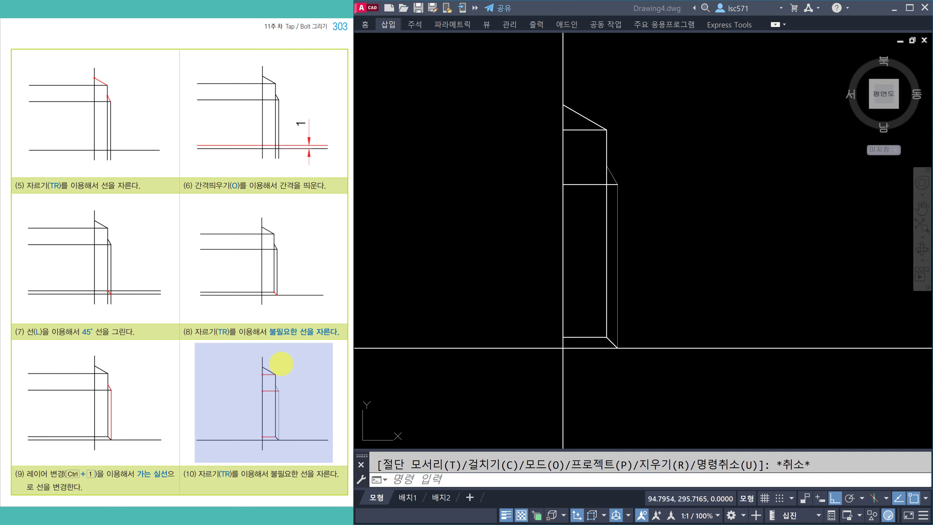
scroll(281, 366, "down", 1)
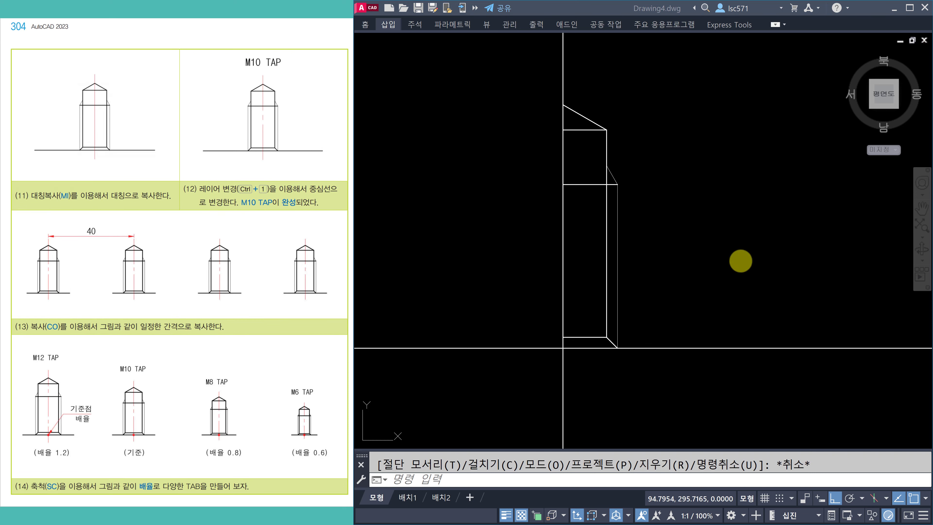
key("Page_Down")
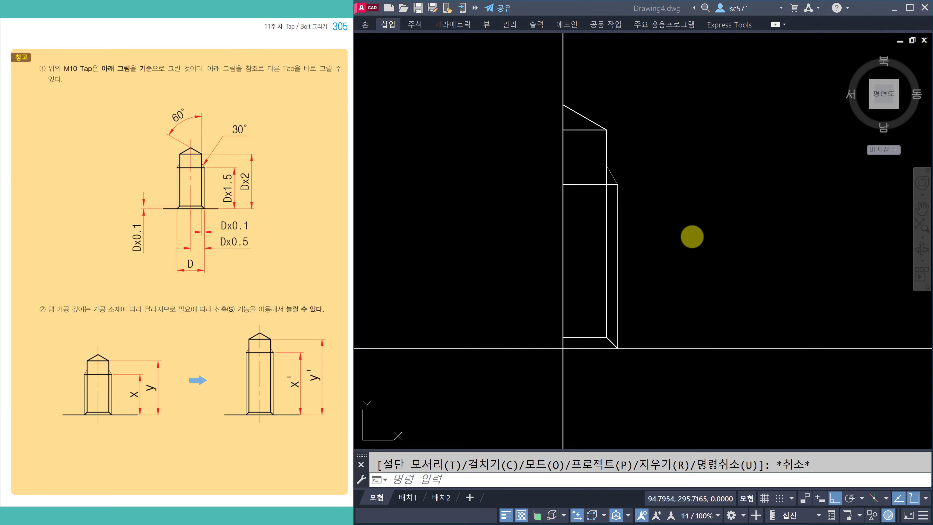
scroll(225, 266, "up", 2)
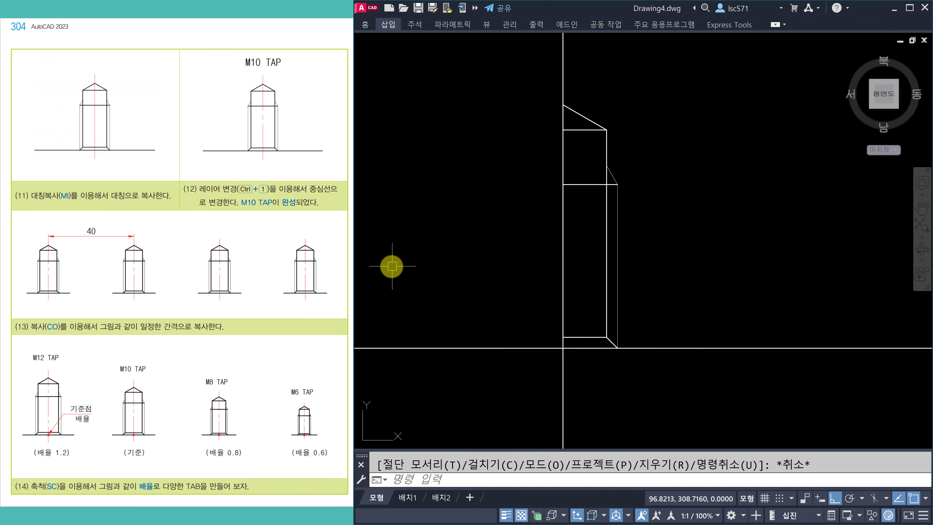
left_click(394, 266)
key("Escape")
type("m,i")
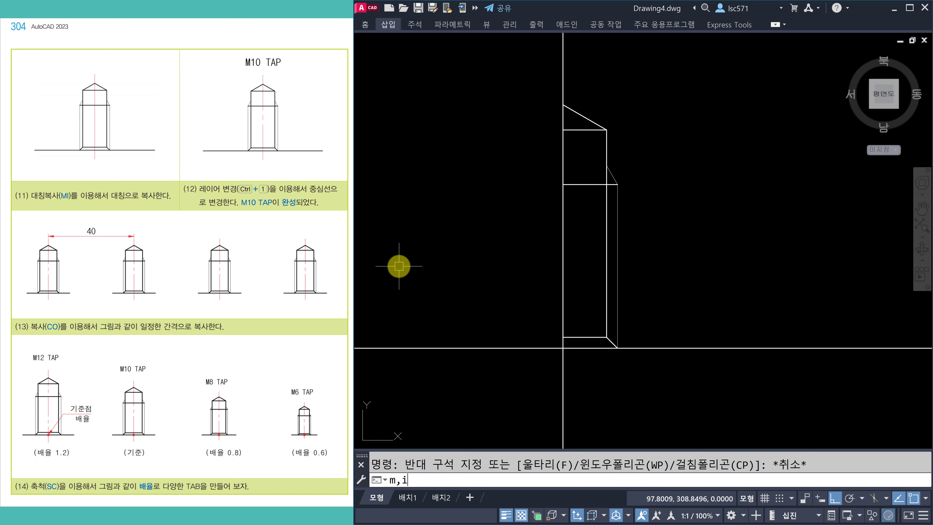
key("Return")
key("Return")
key("Escape")
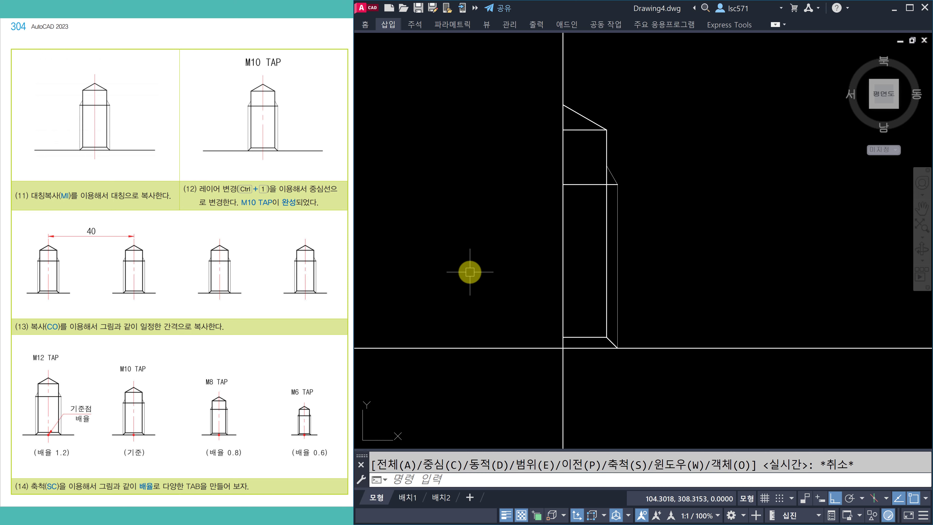
Step: Mirror the right half of the tap about the vertical centre line, keeping the source objects
type("mi")
key("Return")
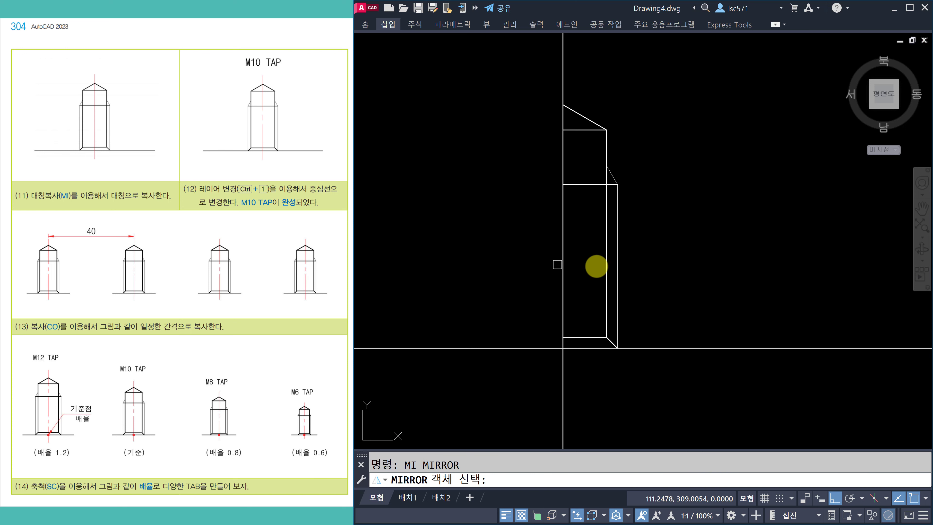
left_click(502, 76)
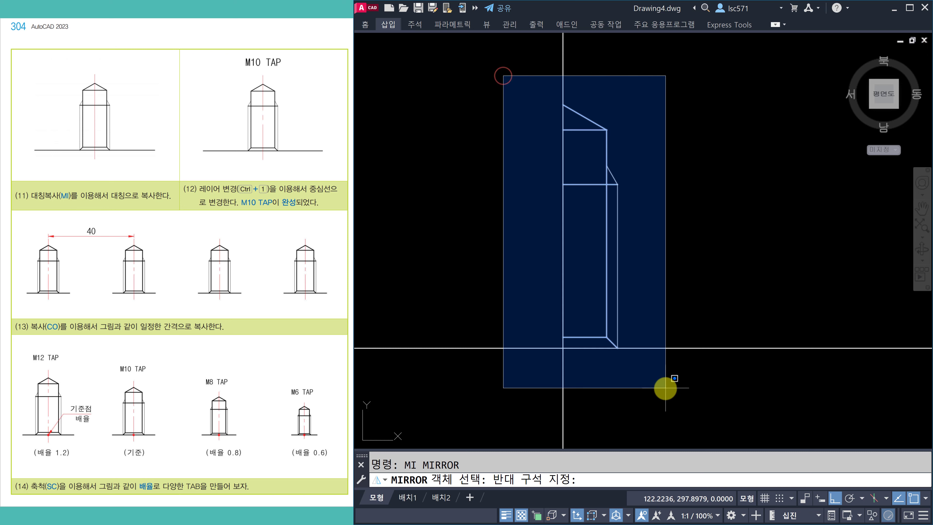
left_click(679, 393)
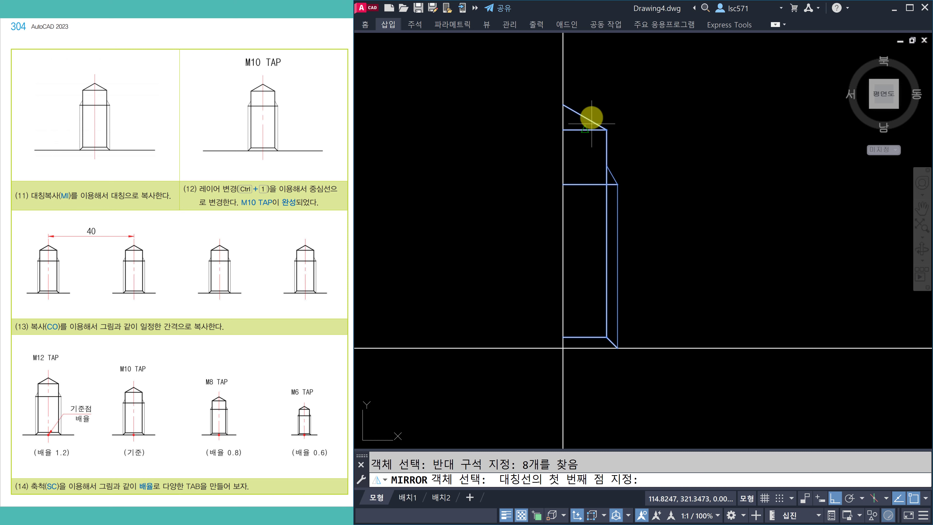
left_click(563, 104)
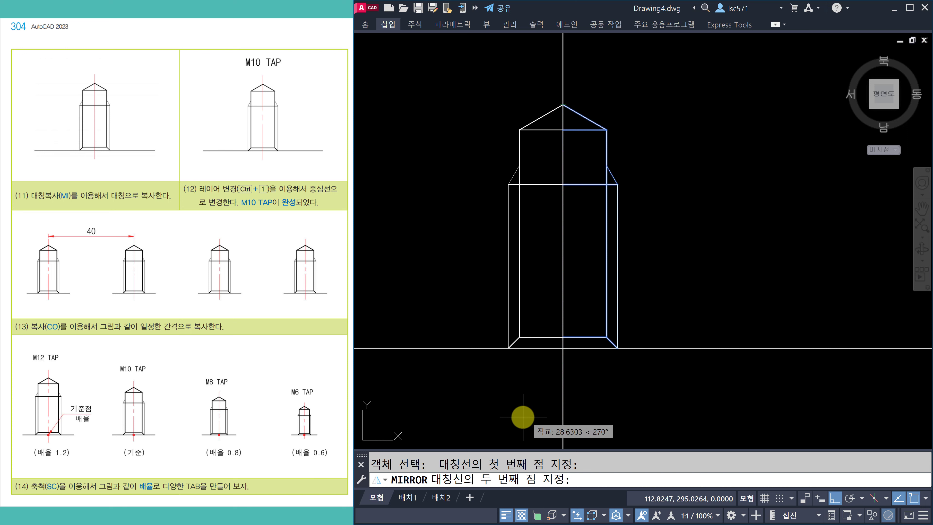
left_click(501, 414)
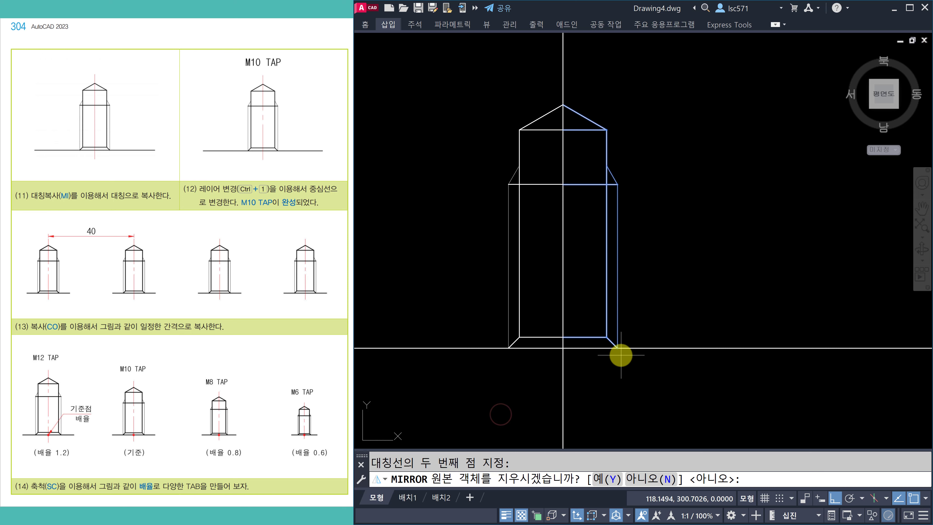
key("Return")
key("Escape")
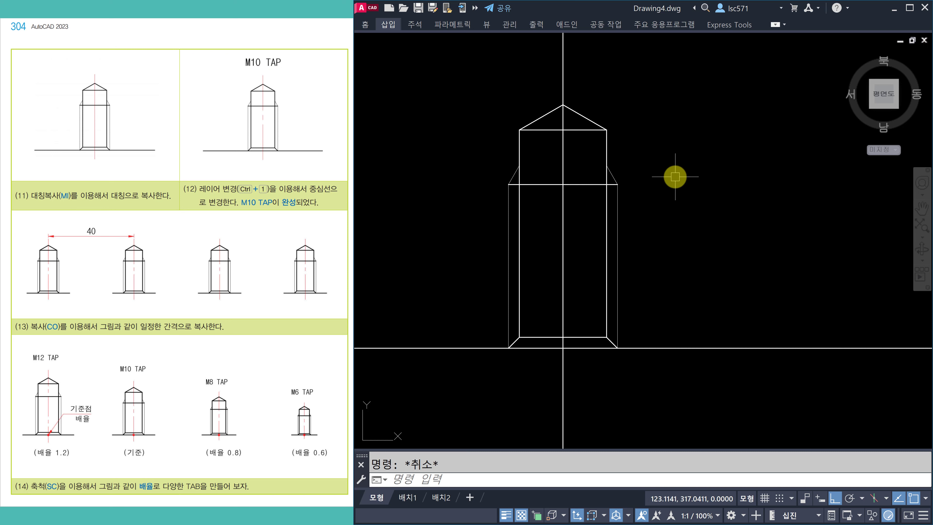
Step: Trim the parts of the vertical centre line above the tap's apex and below the base line
key("Return")
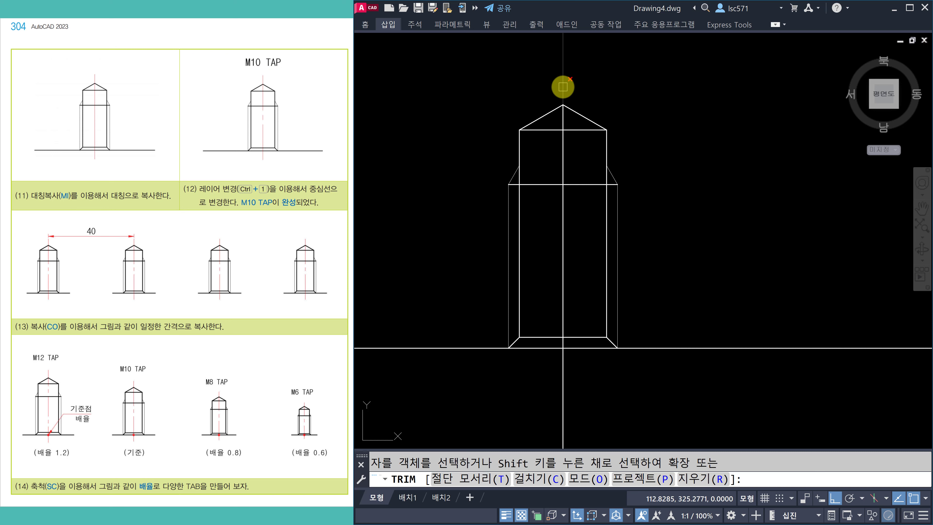
left_click(563, 86)
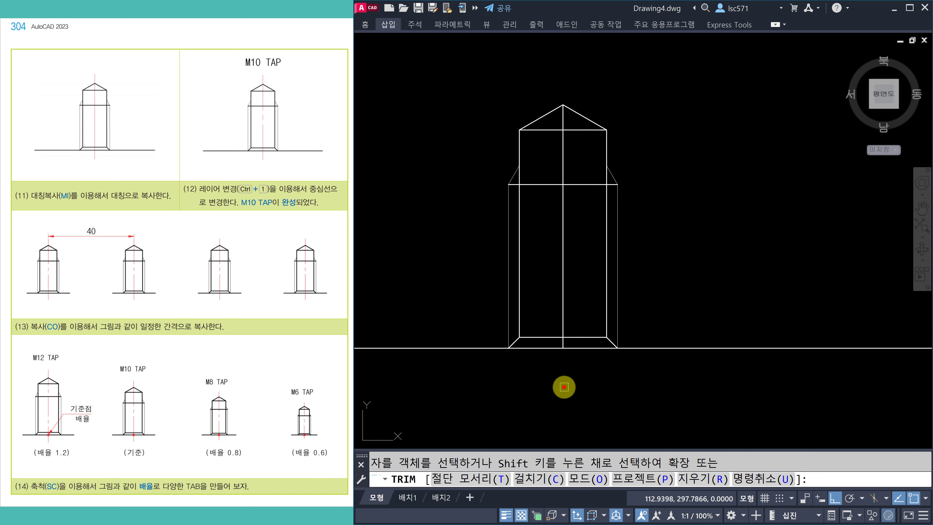
key("Escape")
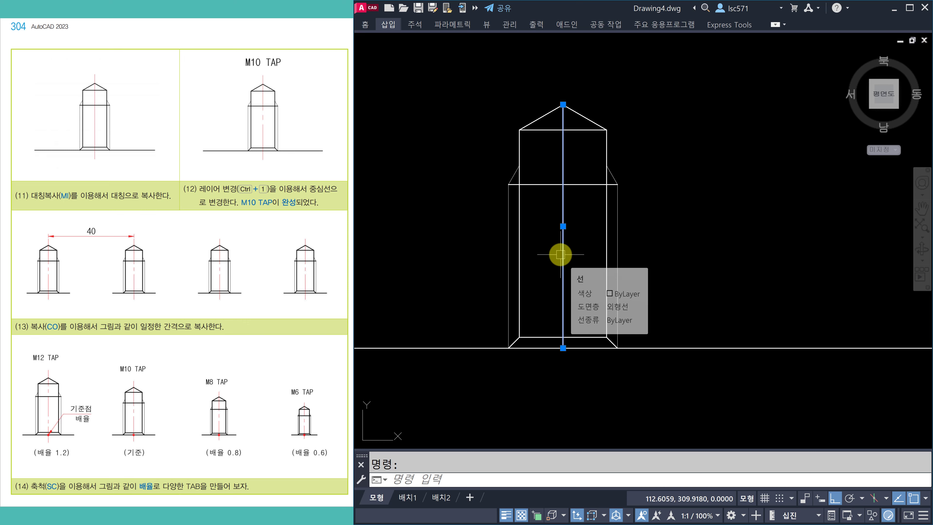
Step: Move the tap's vertical centre line to the 중심선 layer
key("ctrl+1")
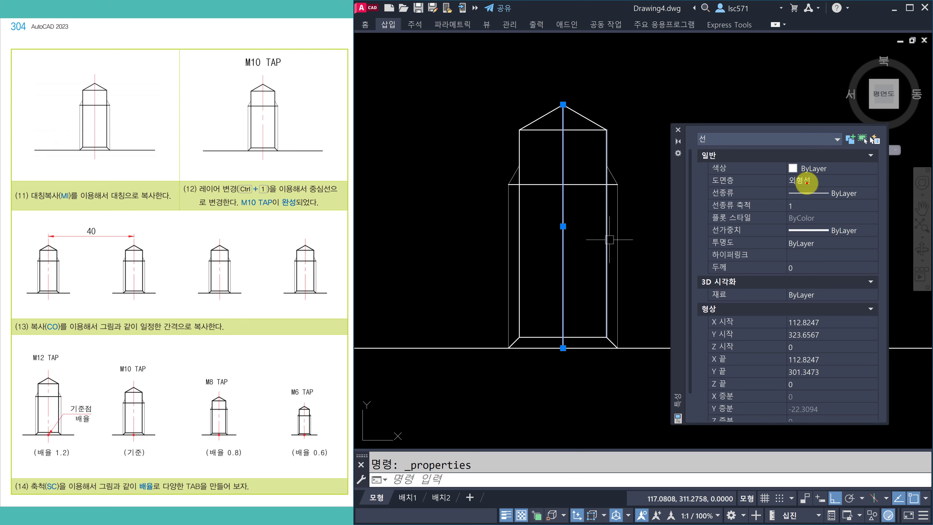
left_click(806, 180)
left_click(806, 180)
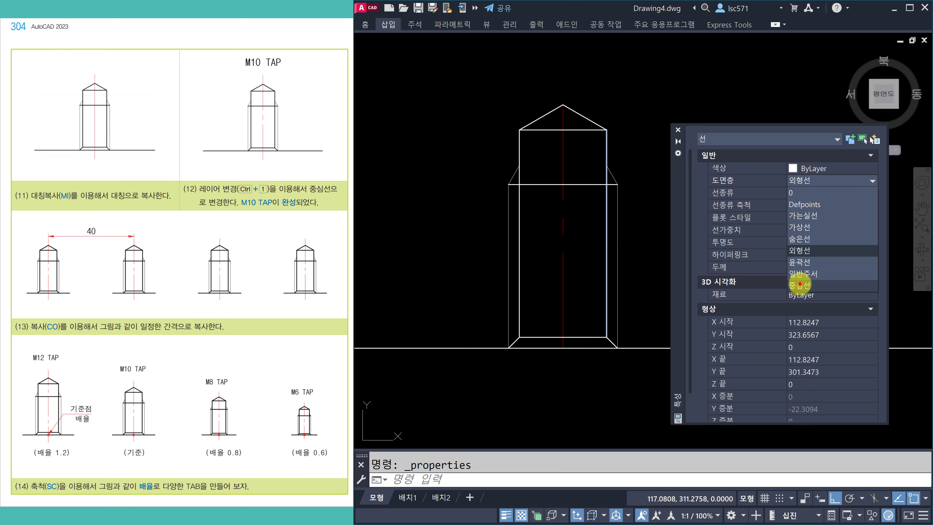
left_click(800, 284)
left_click(677, 129)
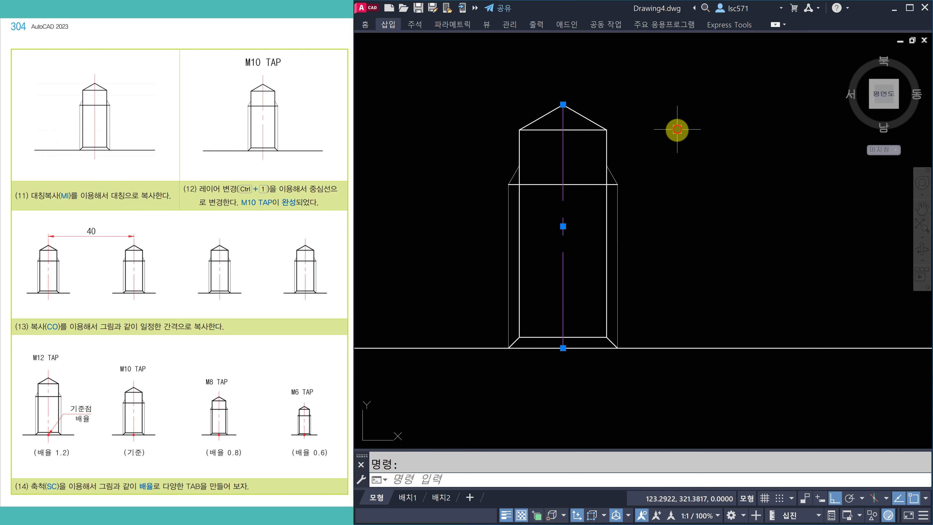
key("Escape")
Step: Stretch the upper and lower ends of the tap's centre line outward by 3 each
left_click(561, 152)
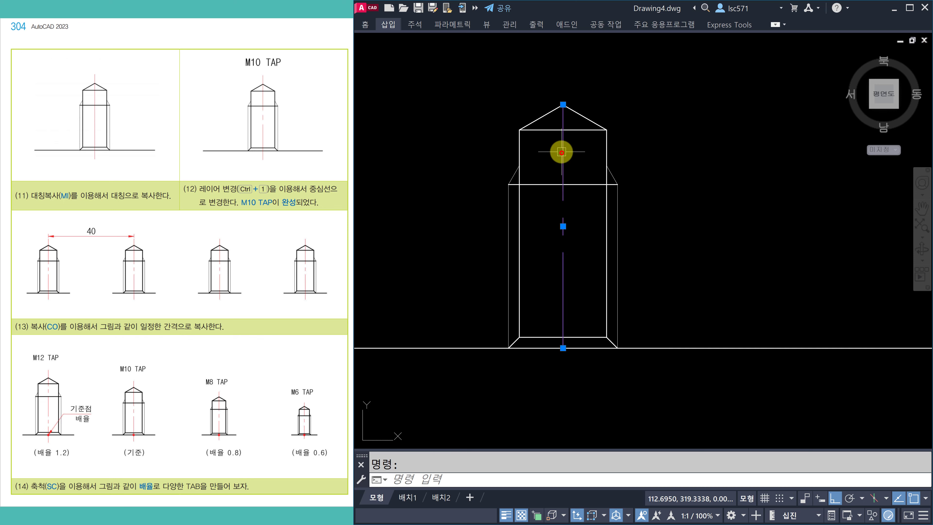
left_click(562, 105)
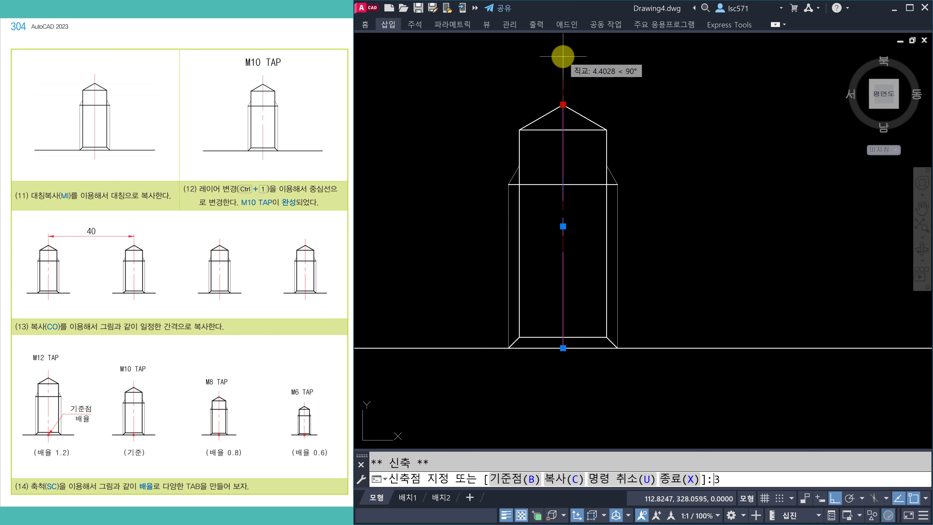
key("Return")
left_click(563, 348)
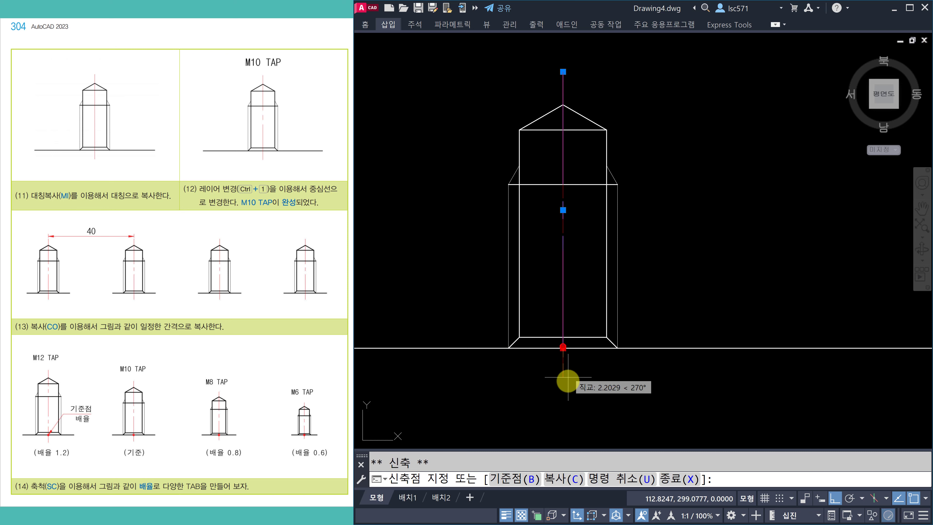
type("3")
key("Return")
key("Escape")
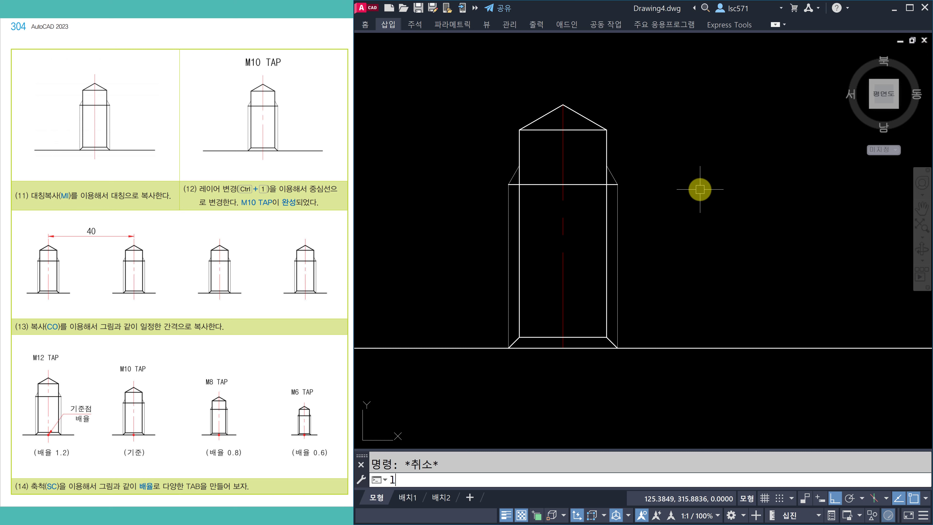
Step: Lengthen the tap's centre line by an increment of 3 beyond both the apex and the base line
type("len")
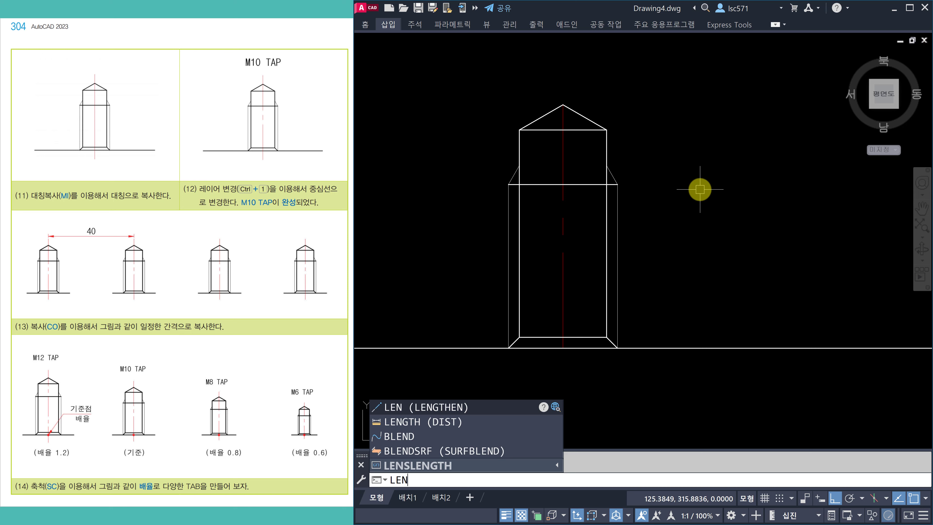
key("Return")
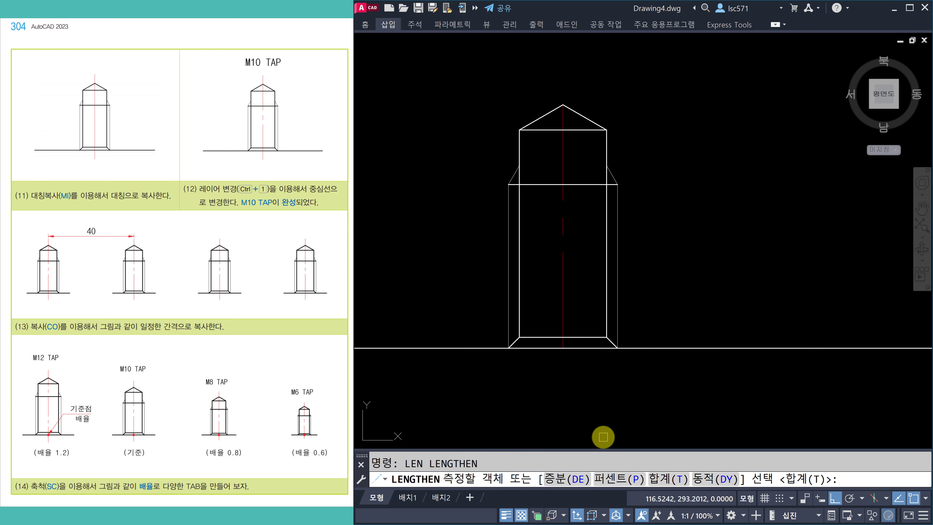
key("Return")
type("3")
key("Return")
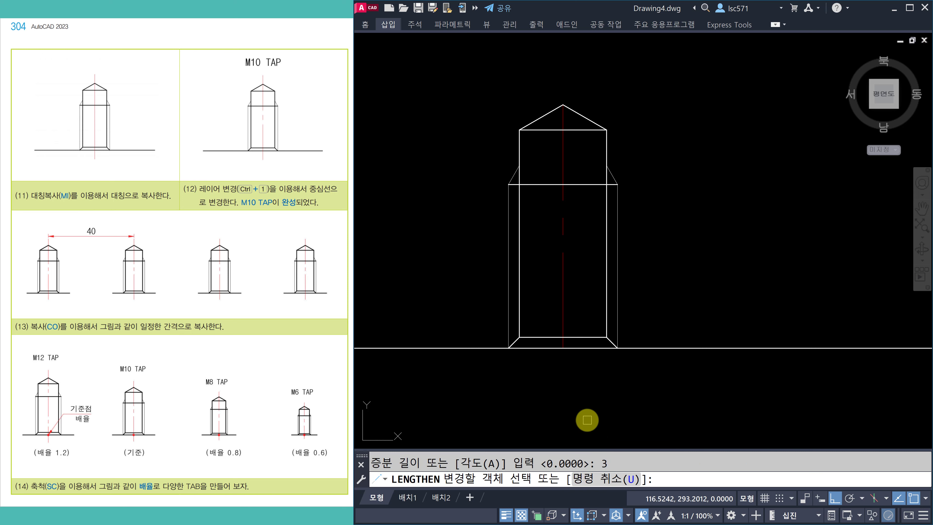
left_click(560, 144)
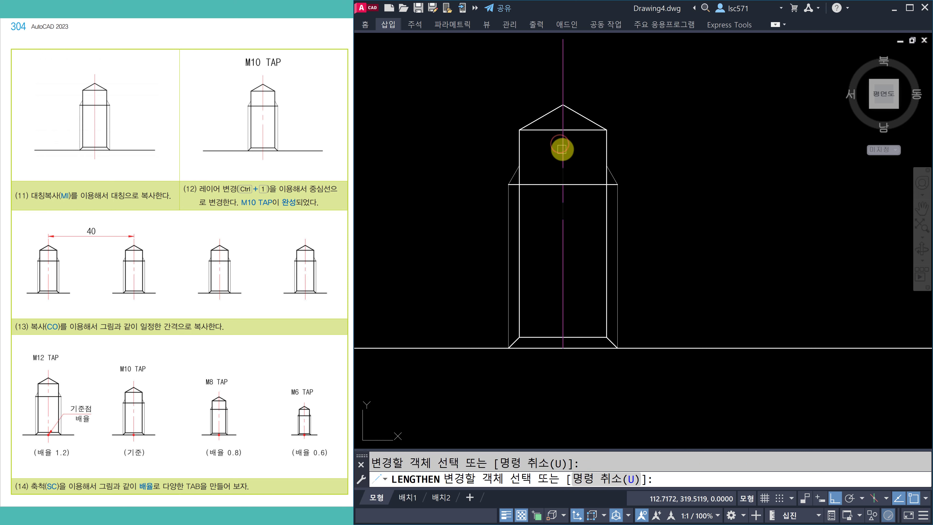
left_click(563, 320)
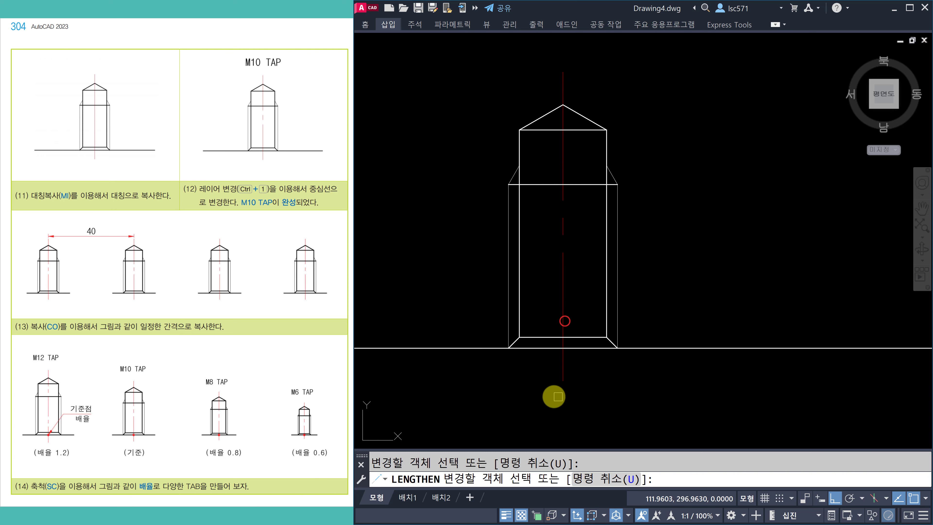
key("Escape")
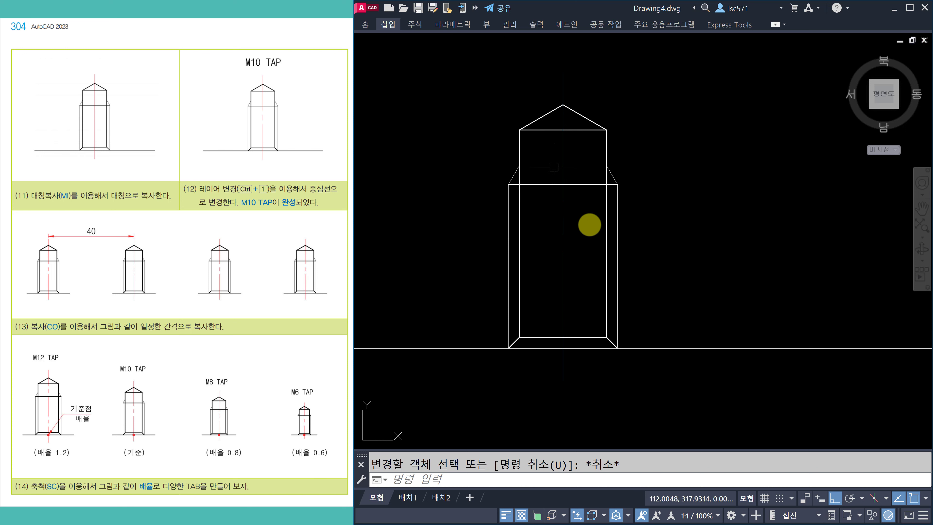
Step: Break off the outer parts of the base line on both sides, keeping a short stretch around the tap
scroll(605, 261, "down", 2)
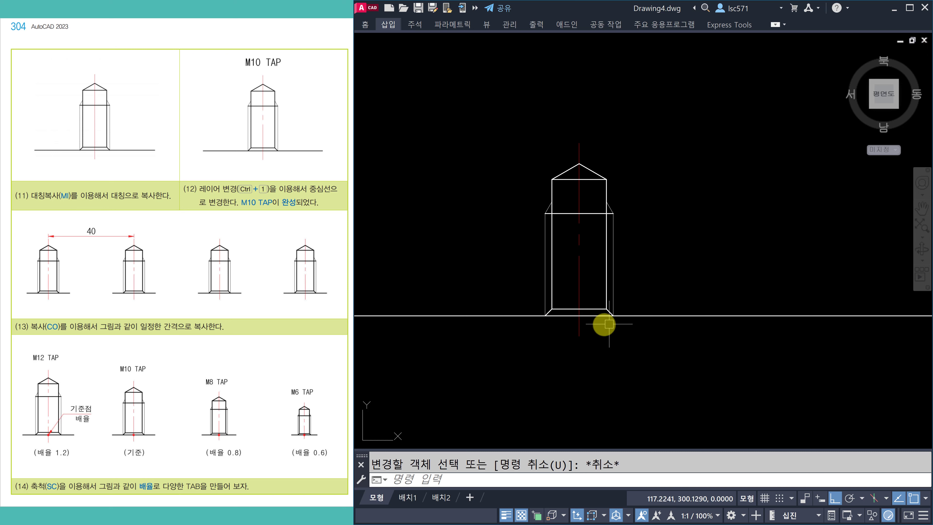
scroll(564, 318, "up", 2)
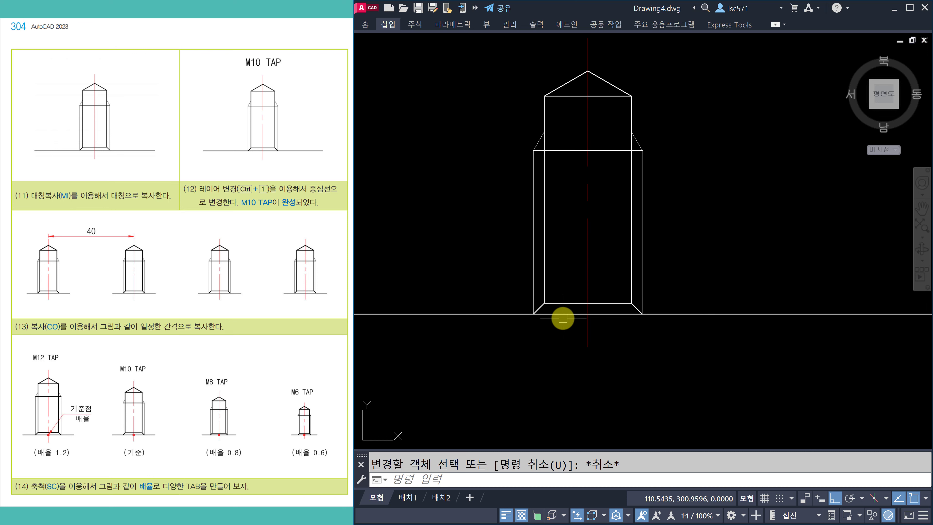
scroll(562, 319, "down", 5)
middle_click_drag(610, 314, 632, 270)
scroll(581, 273, "up", 2)
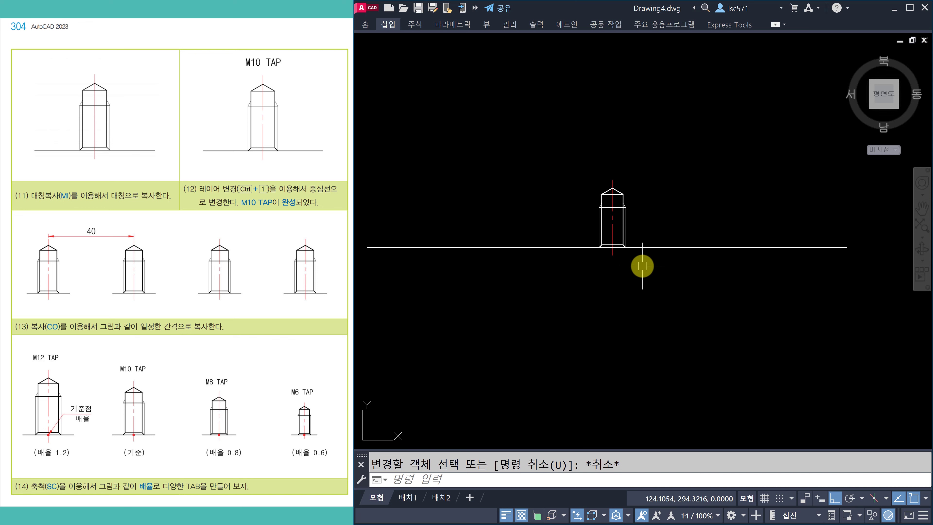
type("r")
key("Return")
left_click(653, 247)
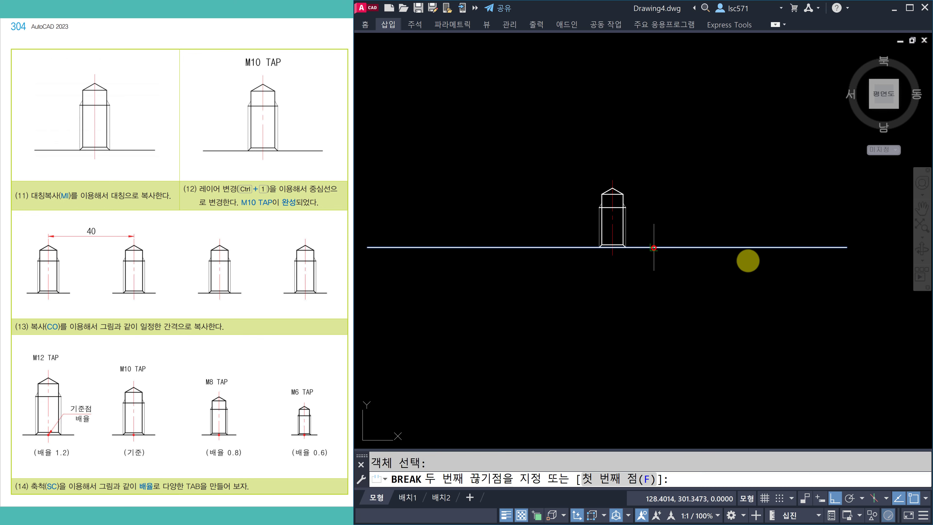
left_click(841, 262)
key("Return")
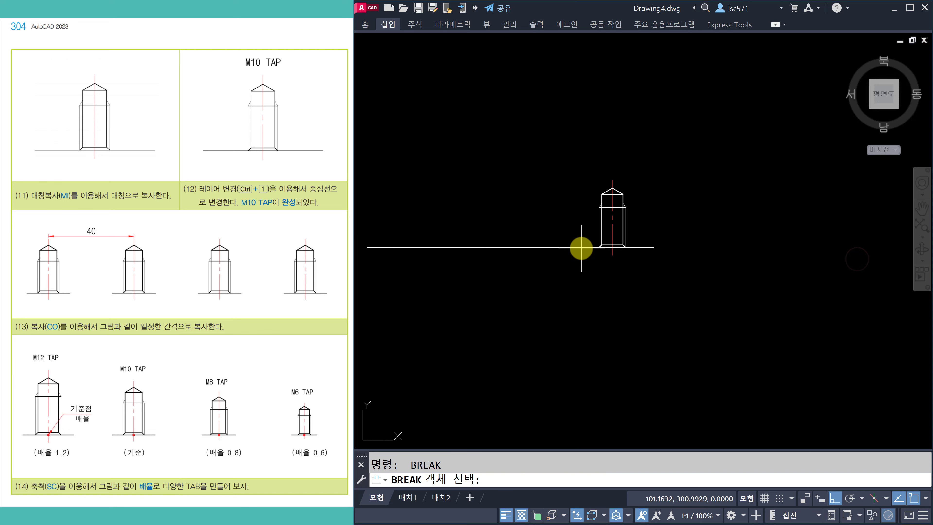
left_click(581, 247)
left_click(376, 249)
key("Return")
key("Escape")
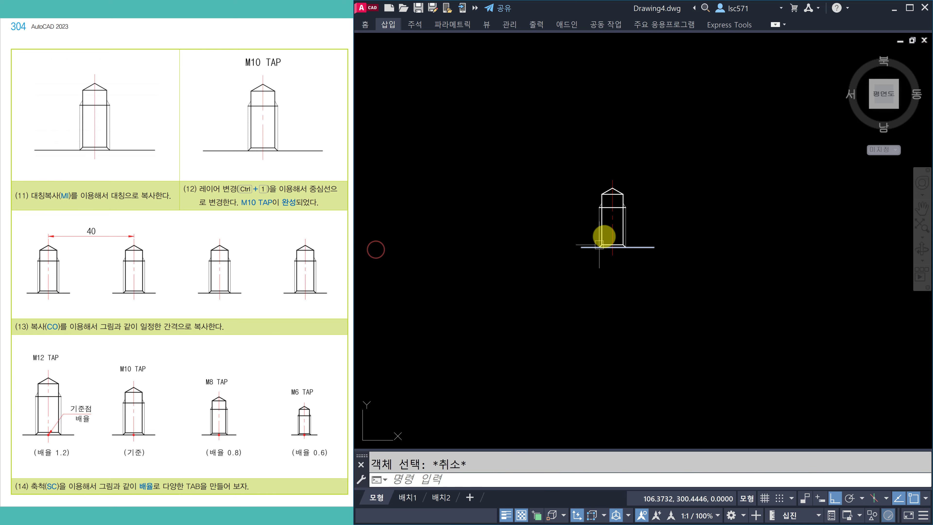
scroll(681, 239, "up", 3)
middle_click_drag(632, 341, 582, 325)
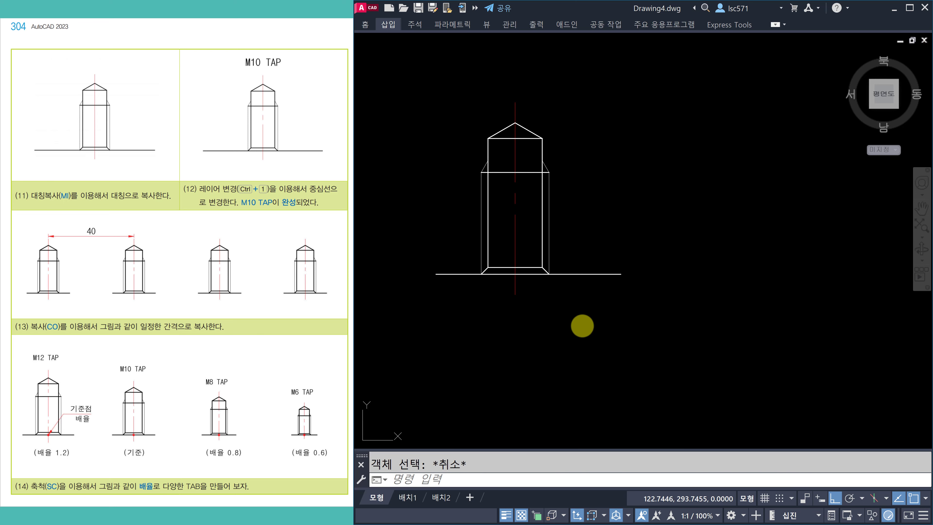
key("Return")
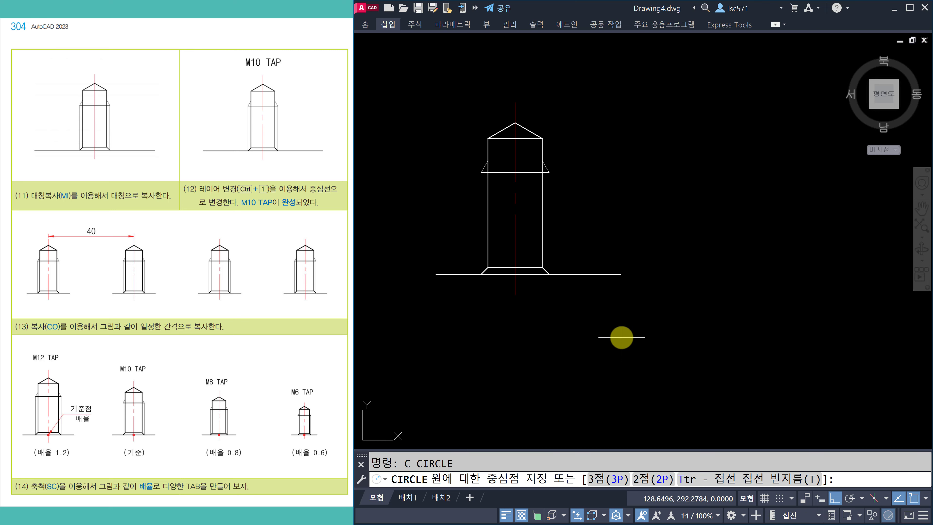
key("Escape")
type("co")
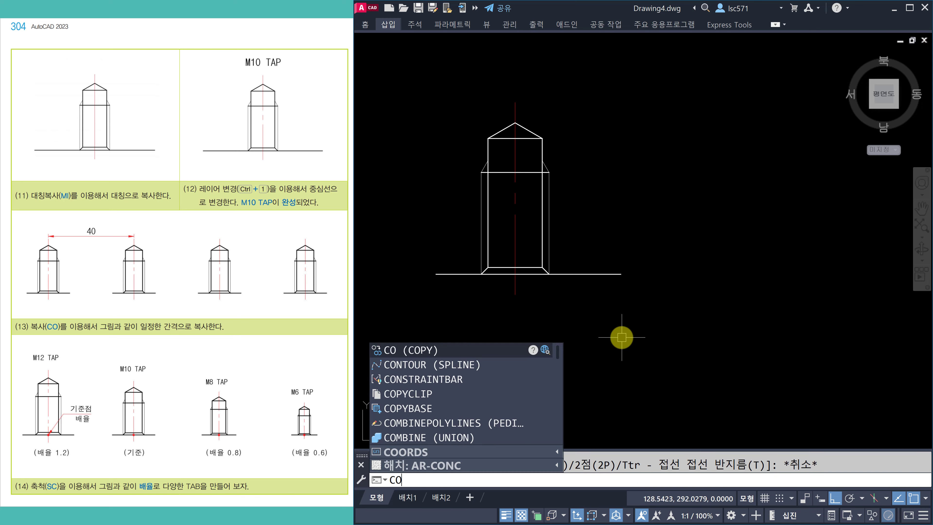
key("Return")
left_click(626, 334)
left_click(419, 67)
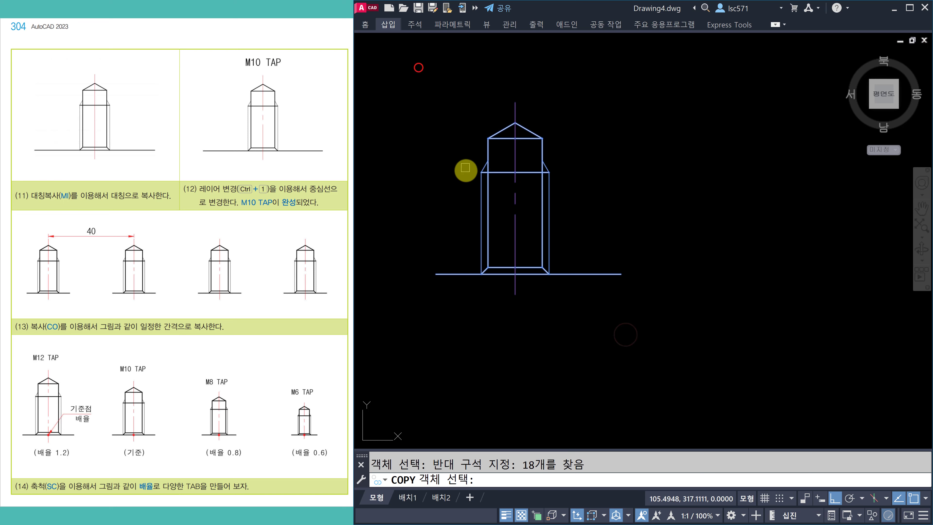
key("Return")
scroll(457, 326, "down", 2)
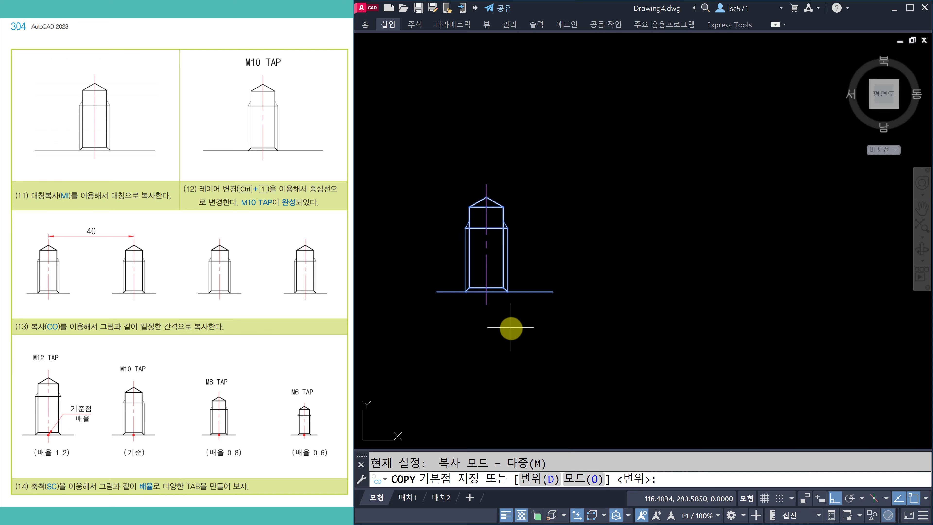
middle_click_drag(510, 327, 488, 268)
key("Return")
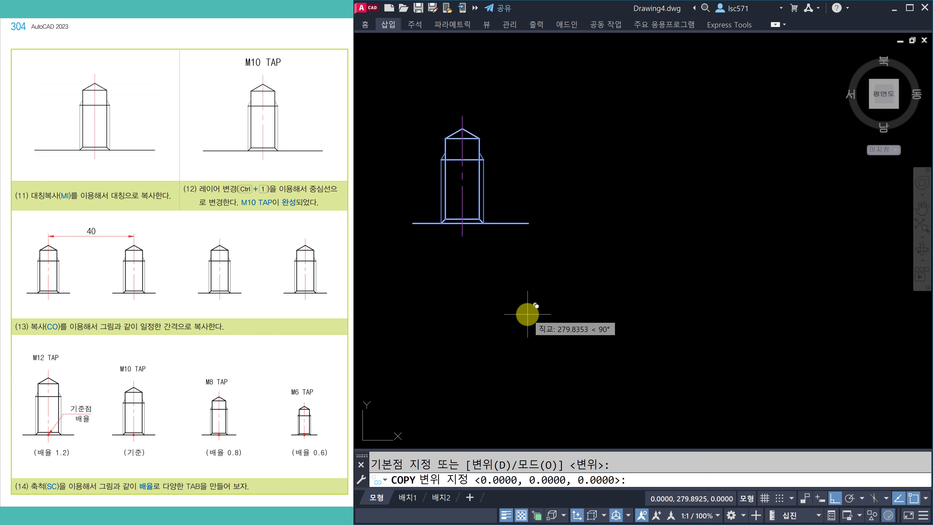
right_click(526, 314)
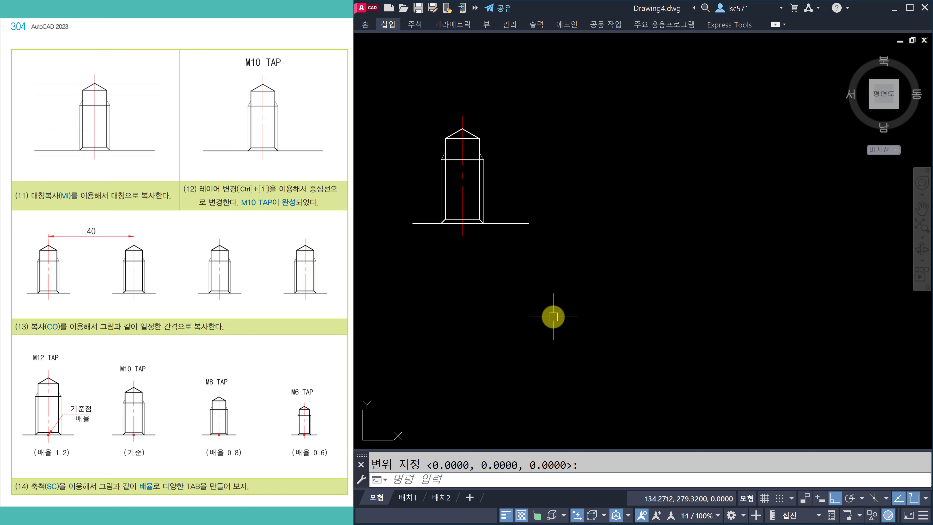
Step: Copy the whole tap with its base line three times to the right, at distances of 40, 80 and 120
key("Return")
left_click(552, 316)
left_click(398, 87)
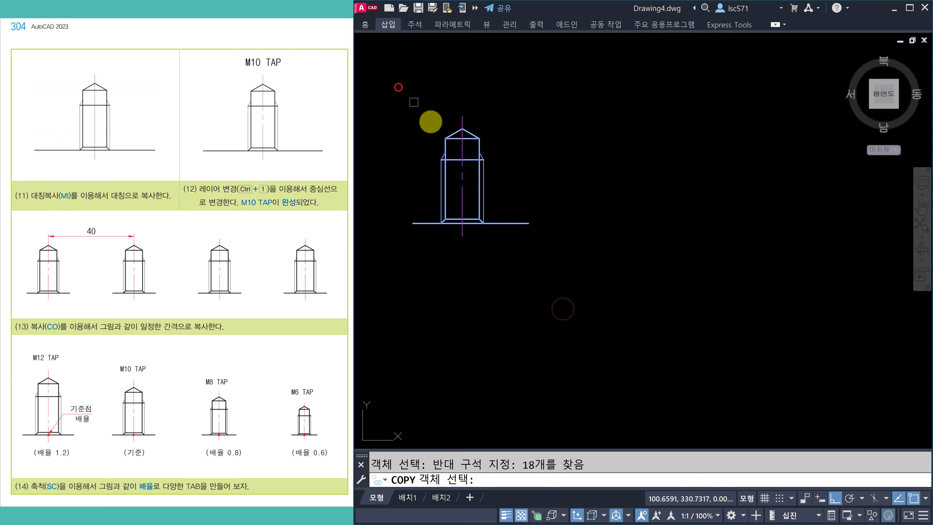
key("Return")
left_click(503, 306)
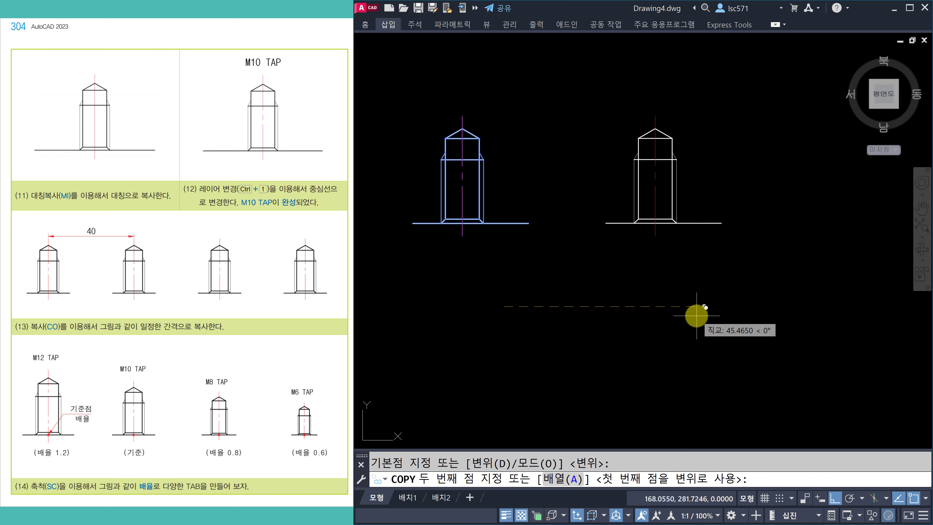
type("40")
key("Return")
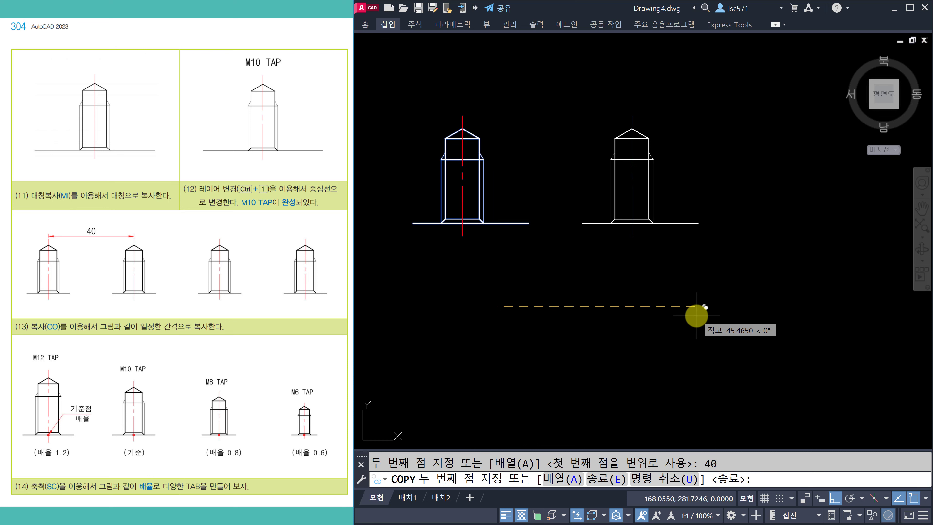
key("Return")
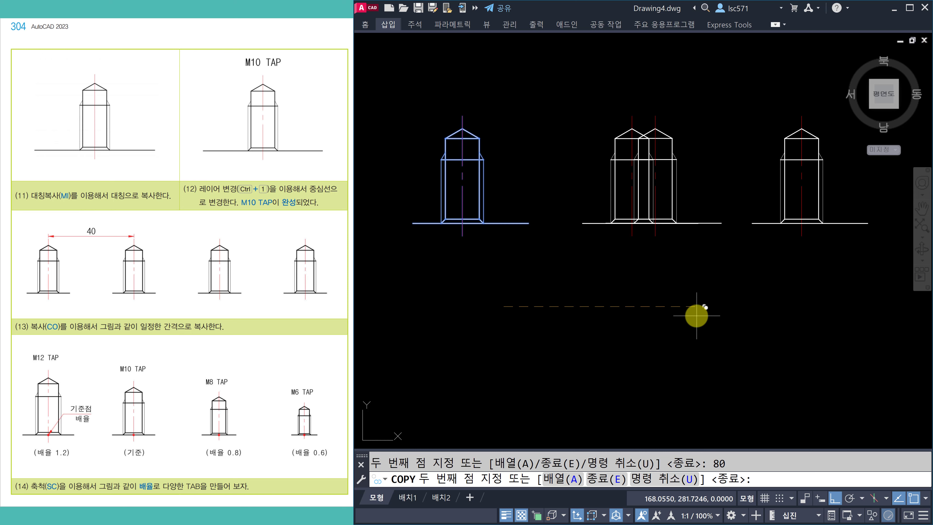
type("120")
key("Return")
key("Escape")
Step: Scale the first tap, without its base line, by 1.2 about the intersection of its centre line and base line
scroll(631, 289, "down", 2)
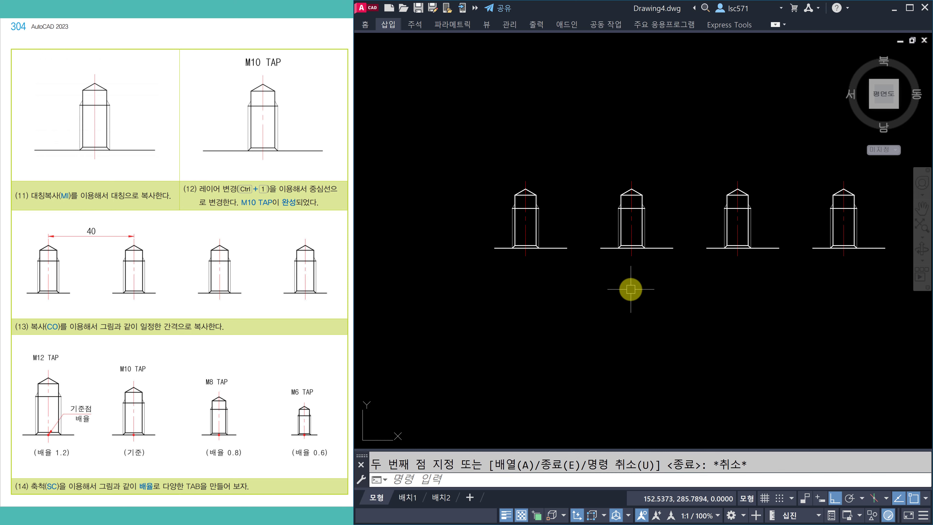
scroll(637, 271, "down", 2)
scroll(602, 247, "up", 2)
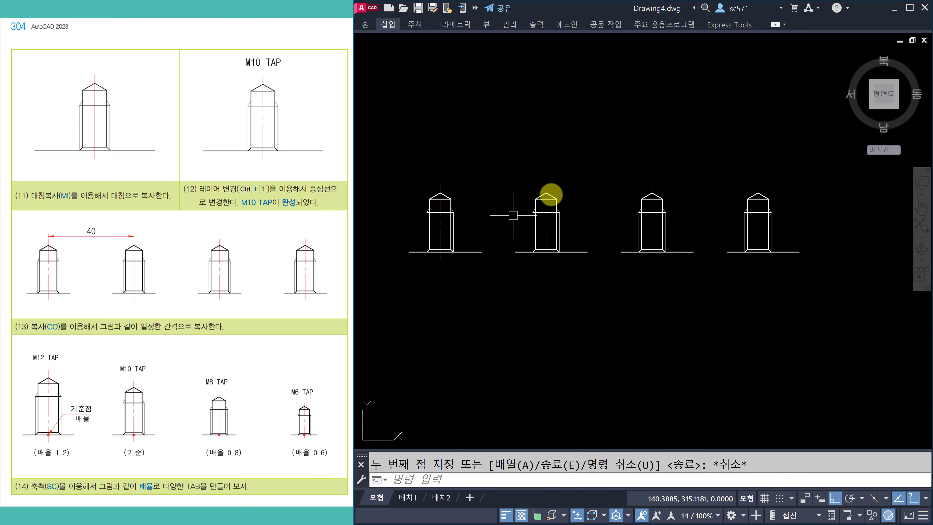
scroll(408, 250, "up", 2)
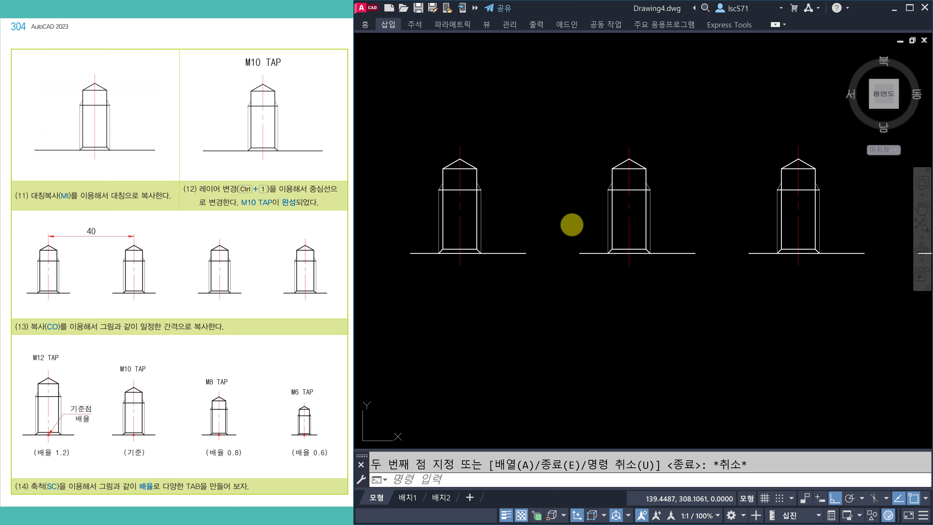
middle_click_drag(571, 224, 557, 225)
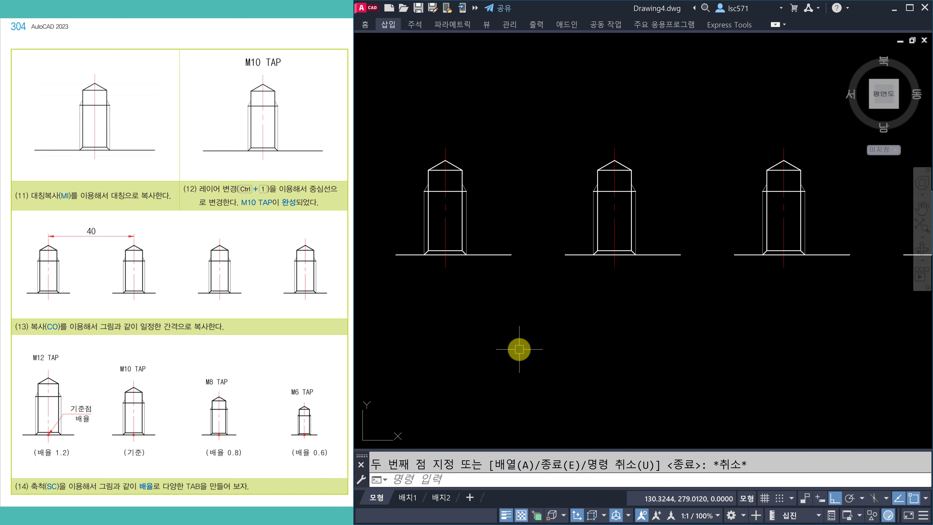
key("Escape")
type("sc")
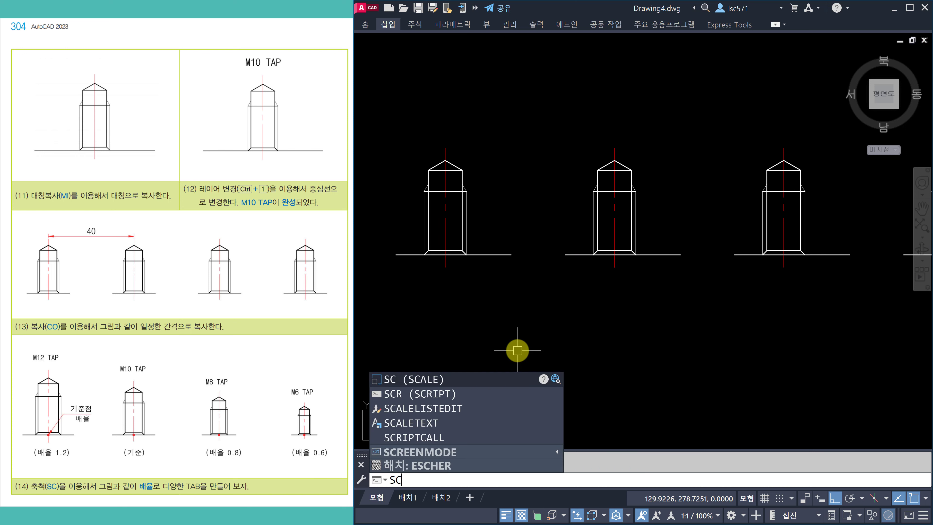
key("Return")
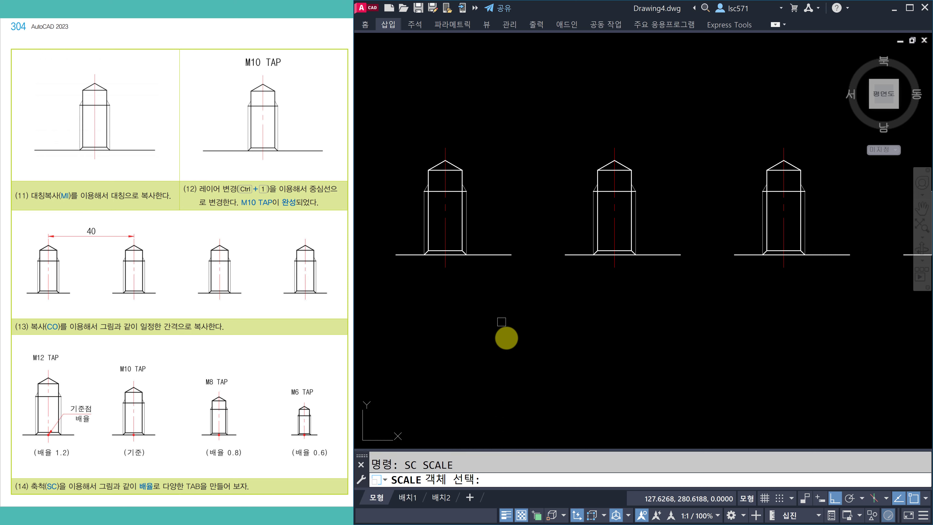
left_click_drag(410, 125, 481, 291)
key("Return")
scroll(433, 252, "up", 4)
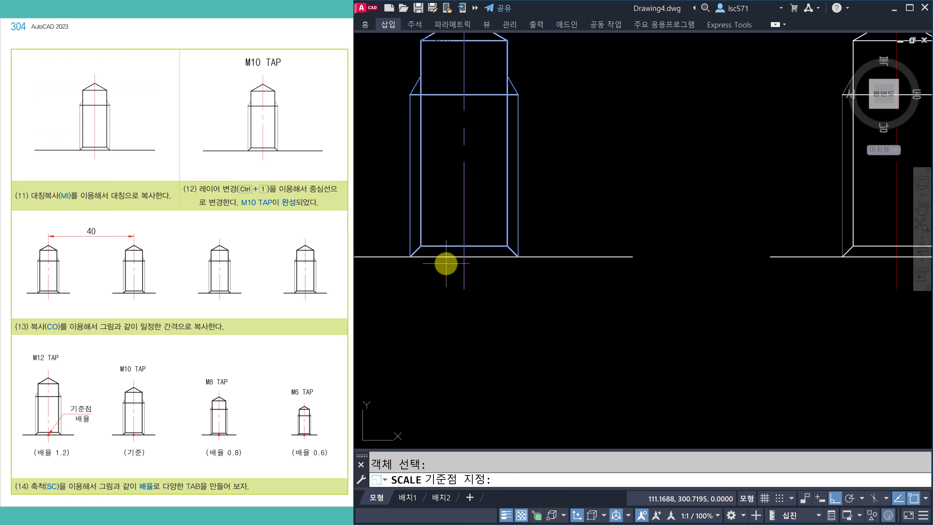
left_click(464, 257)
scroll(492, 283, "down", 3)
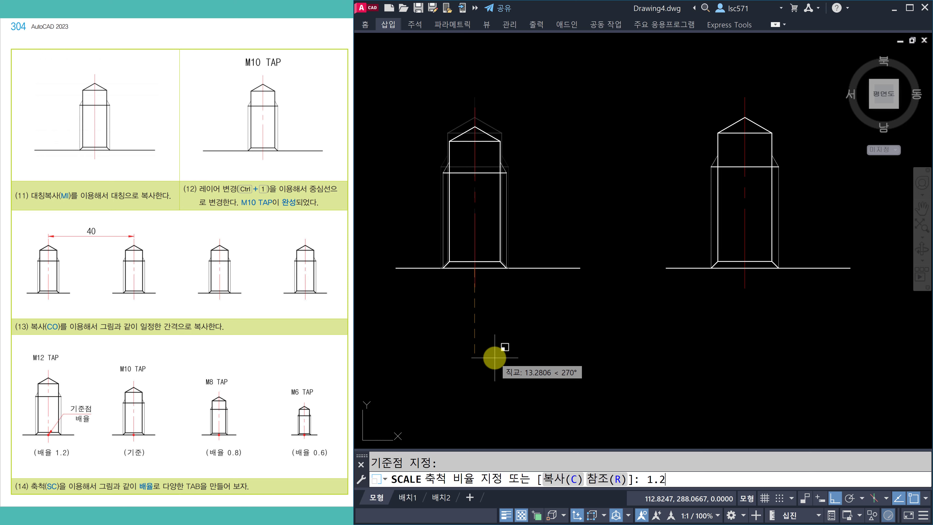
type("1.2")
key("Return")
key("Escape")
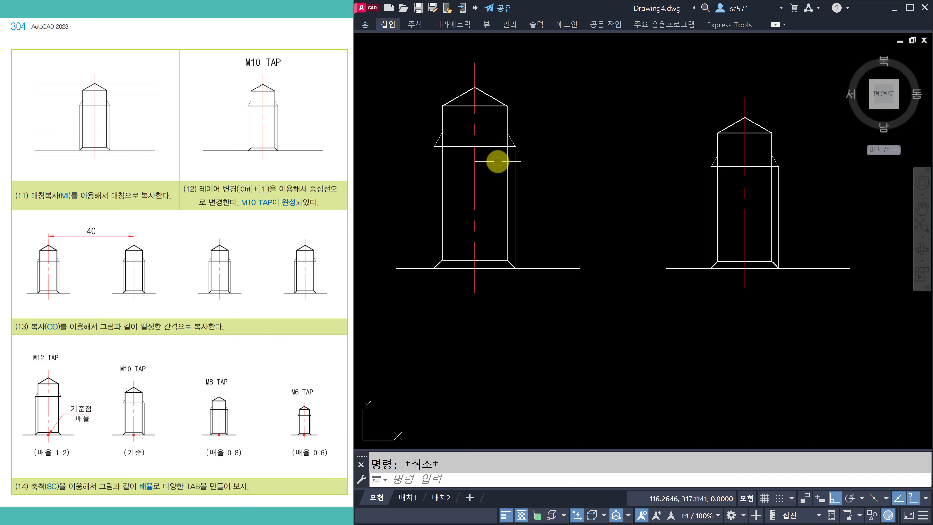
Step: Scale the third tap, without its base line, by 0.8 about the intersection of its centre line and base line
scroll(507, 191, "down", 2)
middle_click_drag(558, 240, 504, 256)
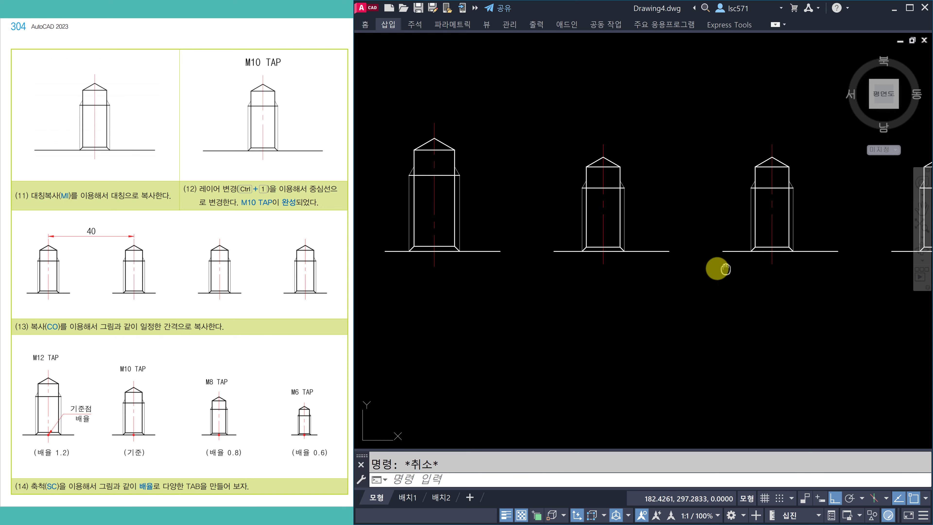
middle_click_drag(725, 269, 641, 266)
scroll(654, 256, "down", 2)
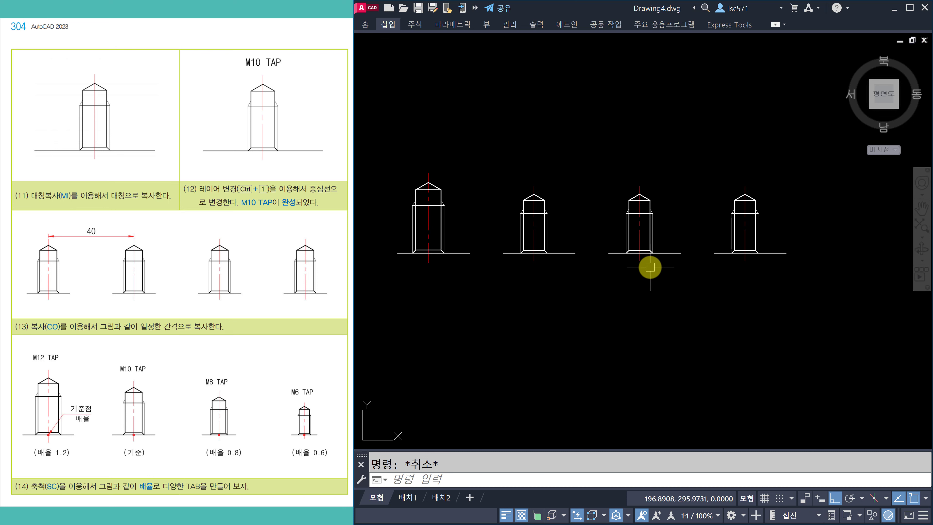
key("Return")
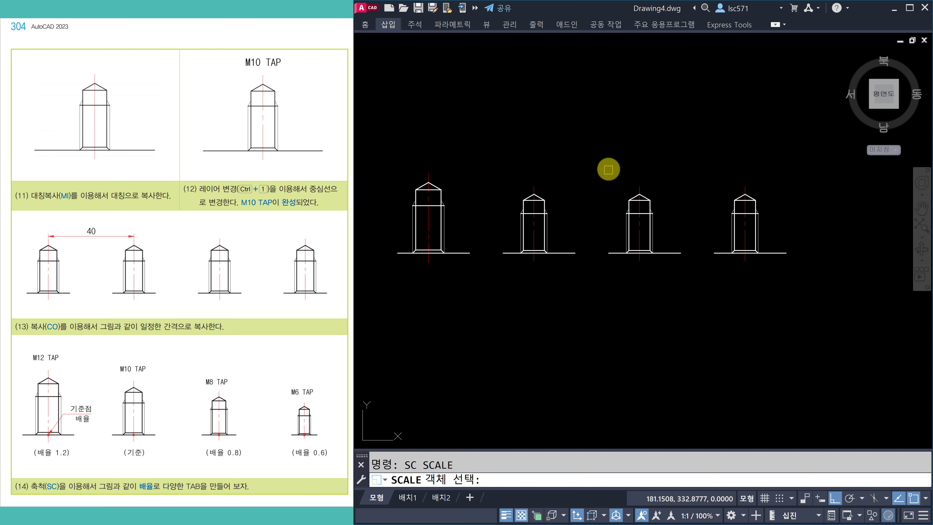
left_click(608, 170)
left_click(665, 283)
scroll(647, 272, "up", 2)
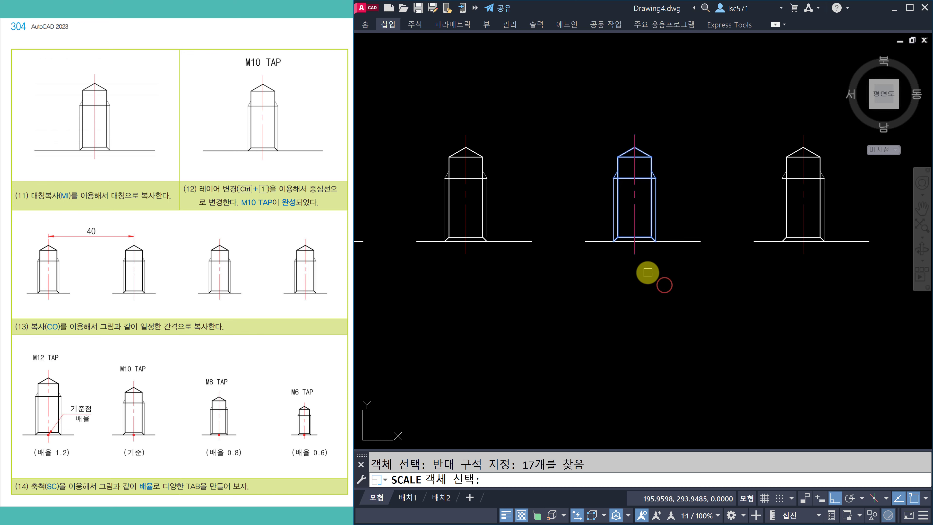
key("Return")
scroll(634, 242, "up", 2)
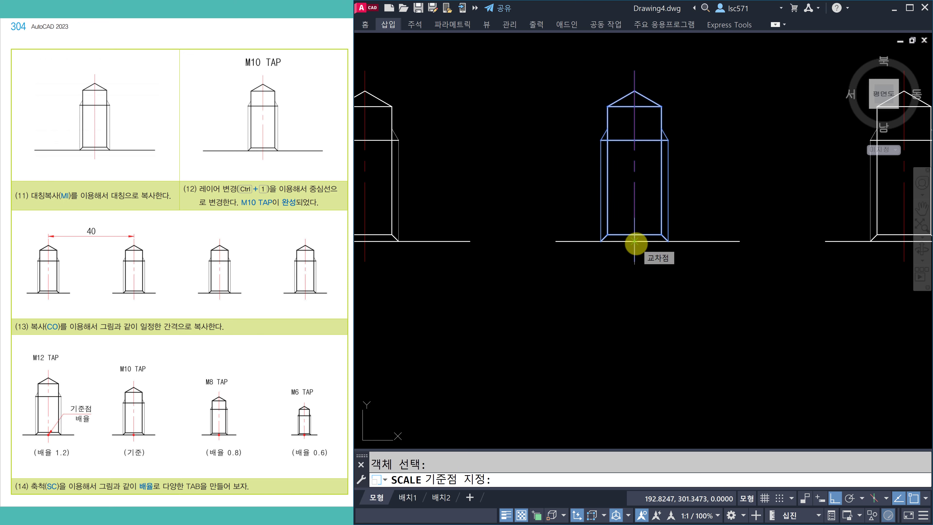
left_click(634, 241)
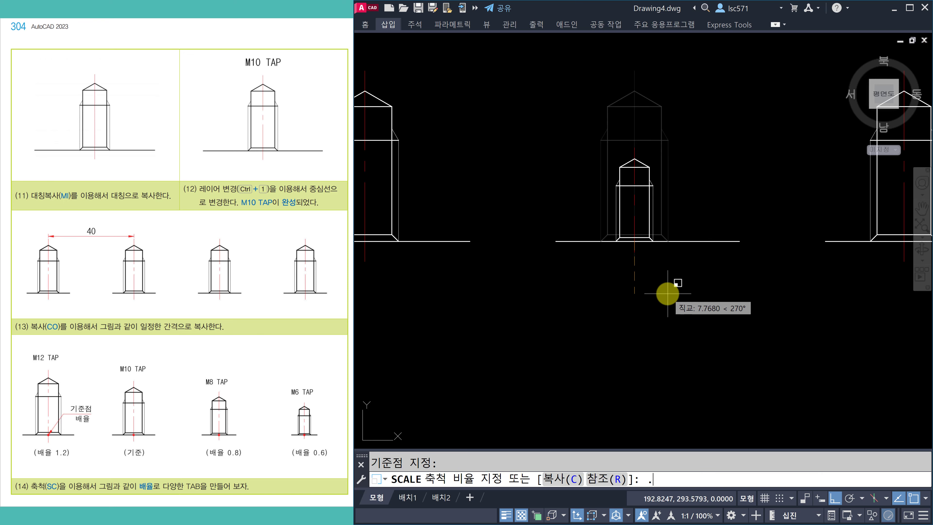
type(".8")
key("Return")
Step: Scale the fourth tap, without its base line, by 0.6 about the intersection of its centre line and base line
scroll(666, 292, "down", 2)
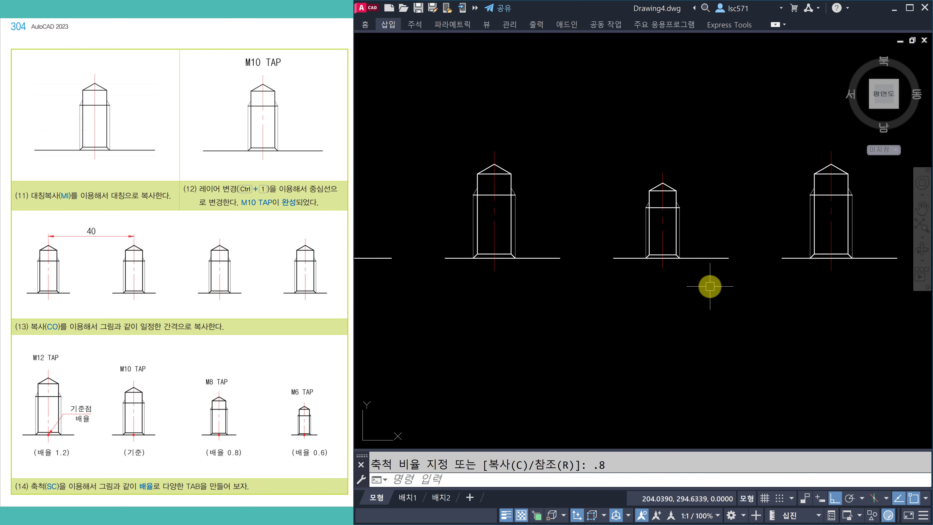
middle_click_drag(710, 286, 604, 284)
key("Return")
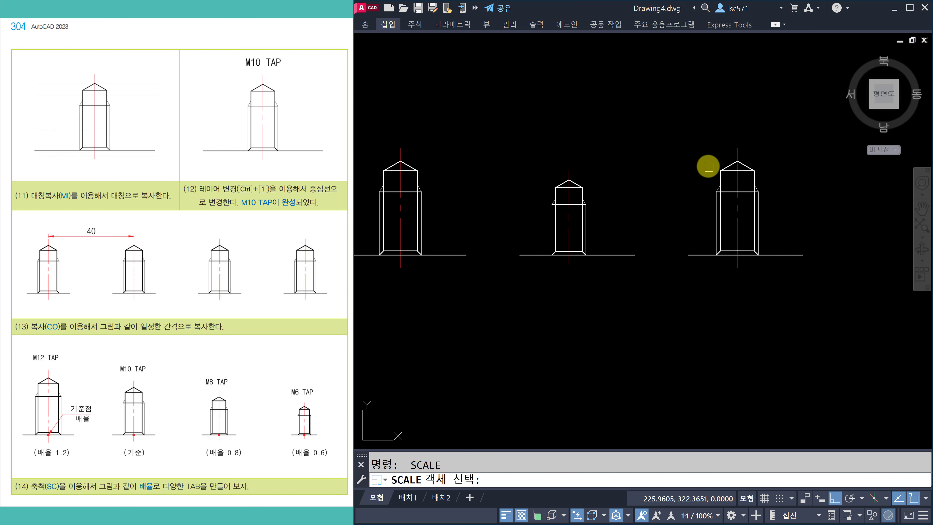
left_click(702, 131)
left_click(775, 313)
right_click(774, 314)
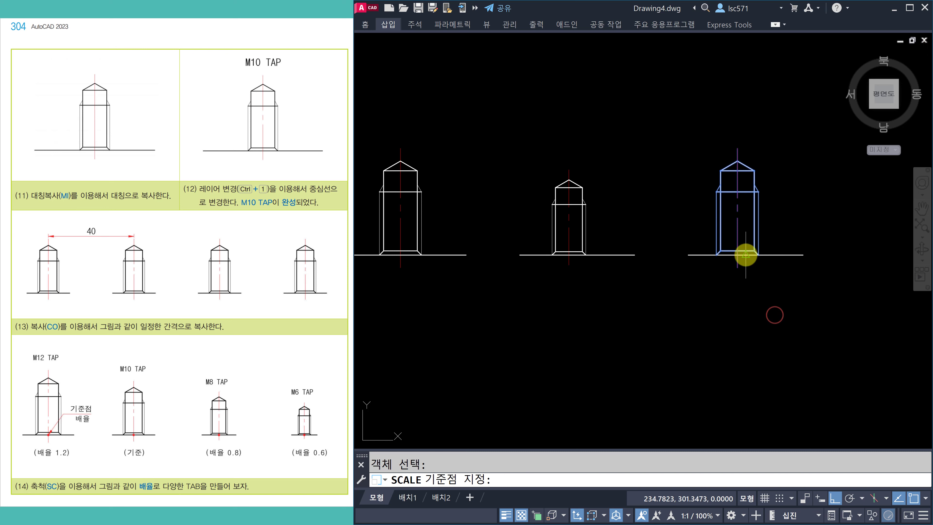
scroll(737, 253, "up", 2)
left_click(737, 255)
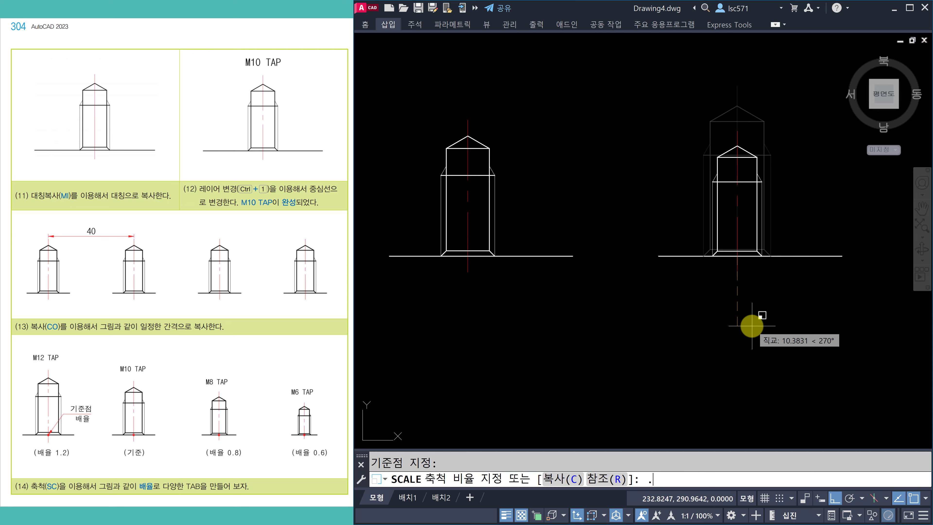
key("Return")
key("Escape")
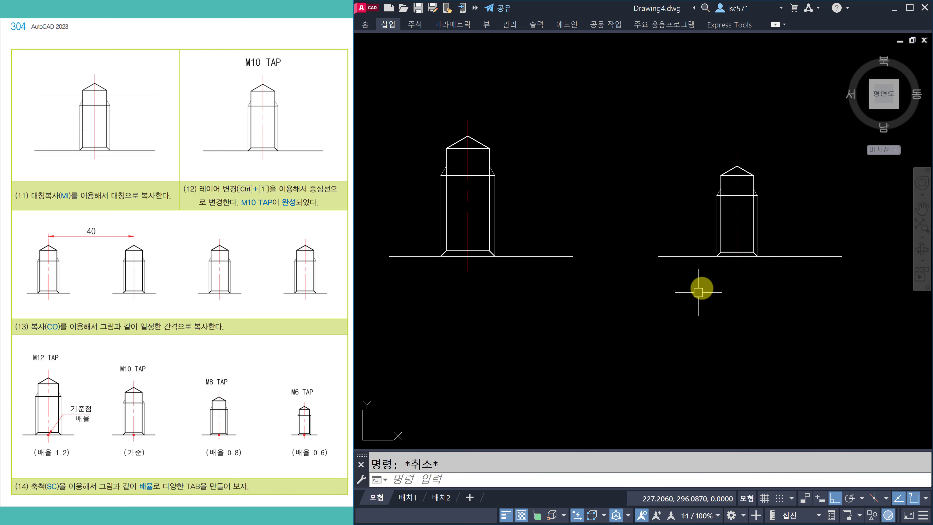
Step: Add a linear dimension across the outer width of the first tap at its base, placed below the base line
scroll(702, 286, "down", 1)
middle_click_drag(708, 284, 689, 282)
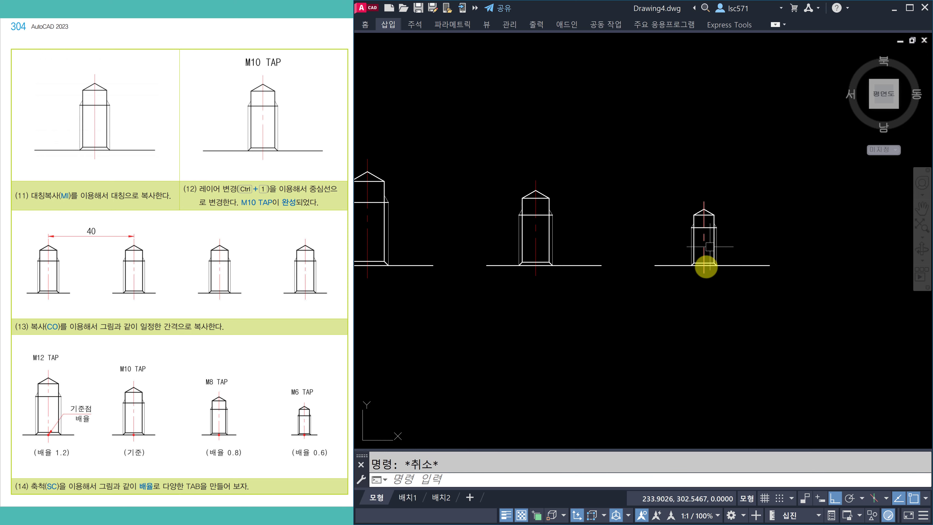
scroll(712, 230, "down", 2)
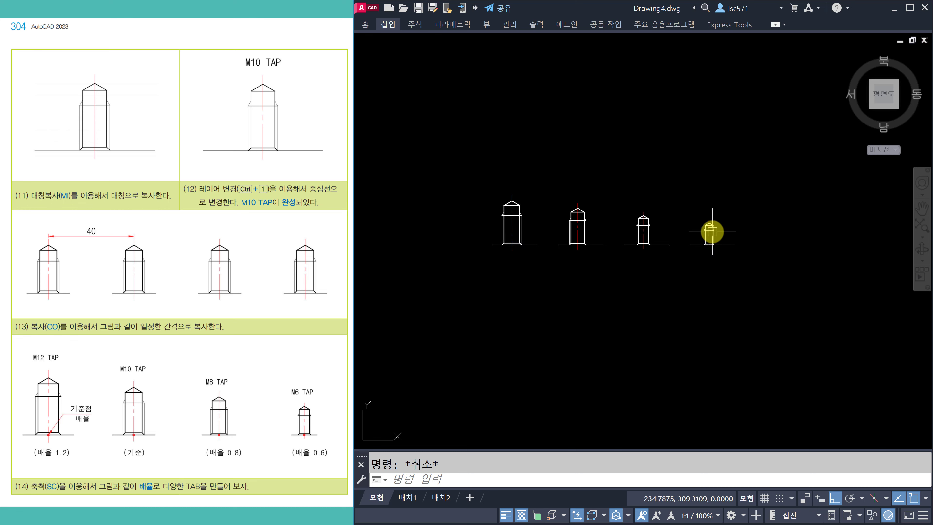
scroll(535, 243, "up", 4)
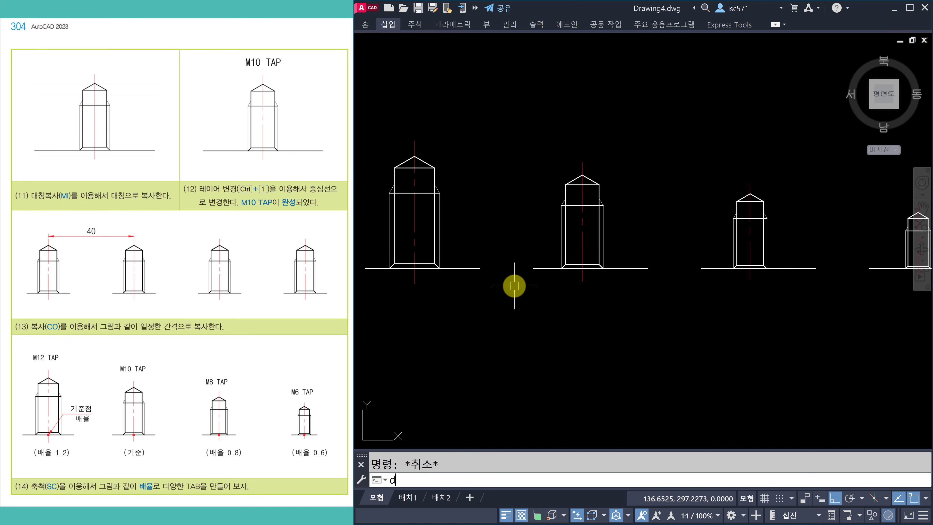
type("li")
key("space")
left_click(389, 267)
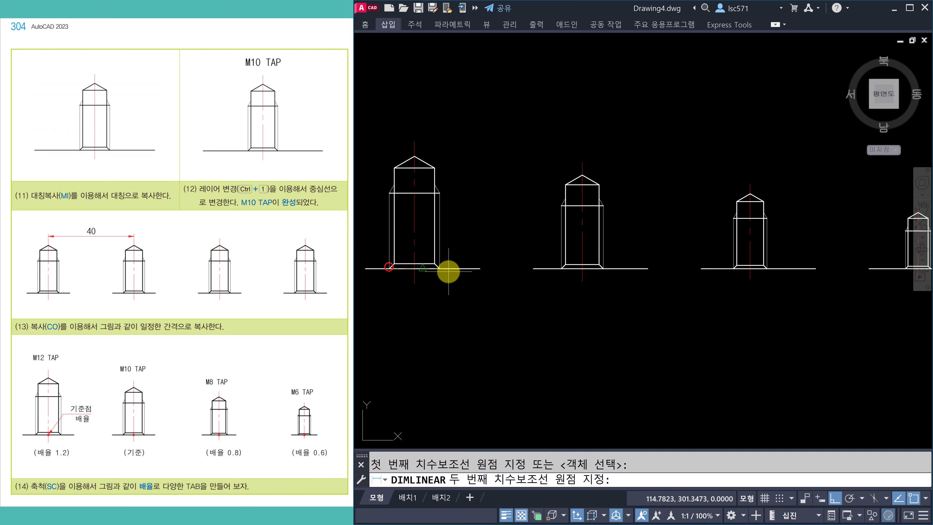
left_click(441, 265)
left_click(442, 309)
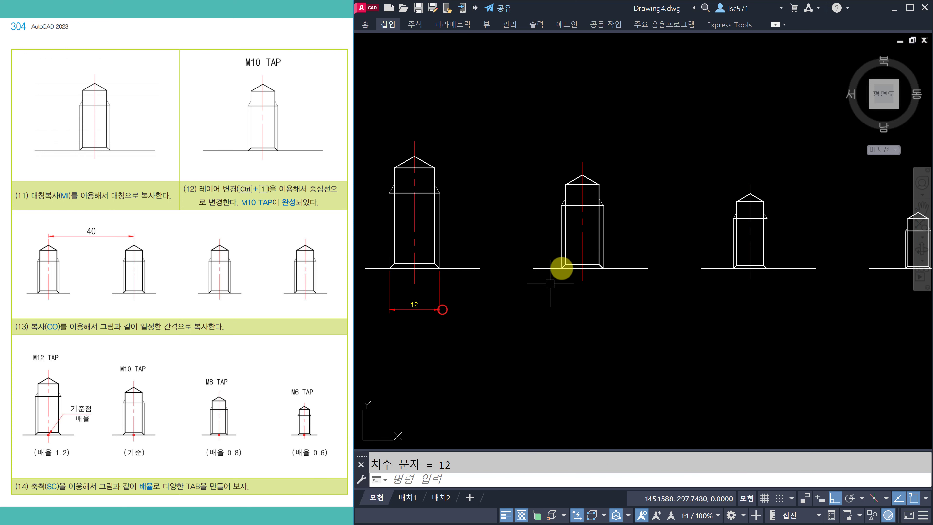
Step: Dimension the outer base widths of the second and third taps, aligning both dimension lines with the first tap's dimension
key("space")
left_click(561, 270)
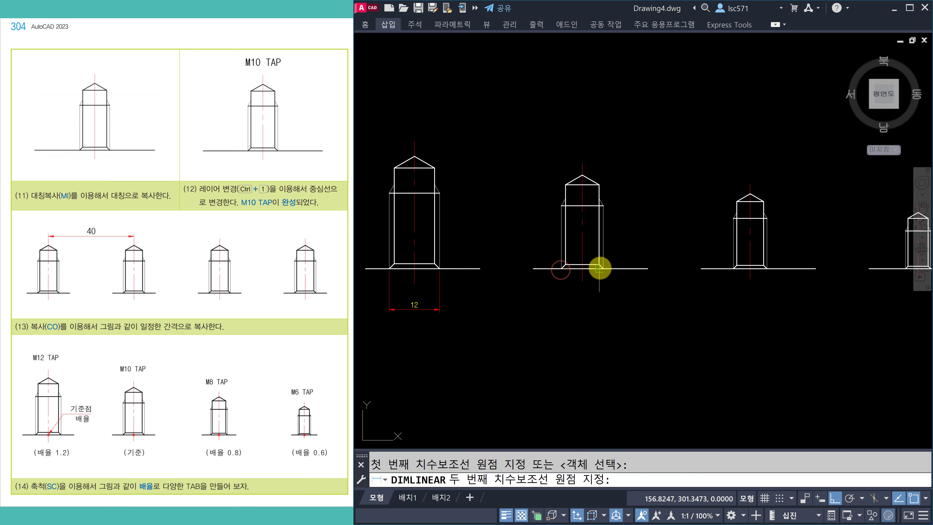
left_click(603, 268)
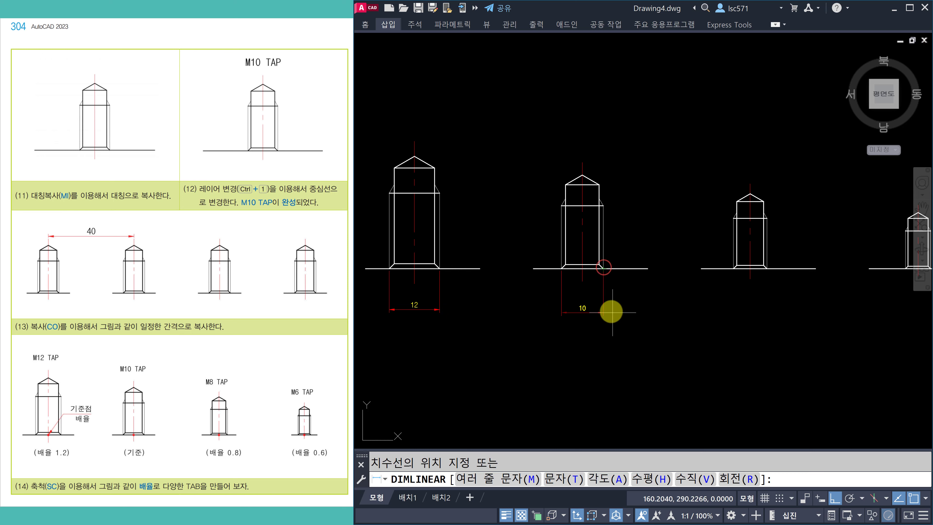
left_click(420, 307)
key("space")
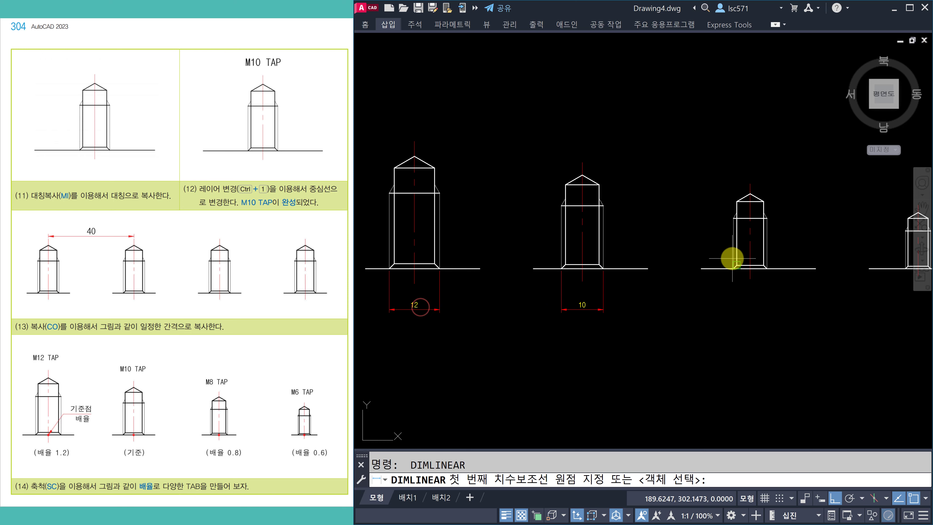
left_click(734, 268)
left_click(767, 268)
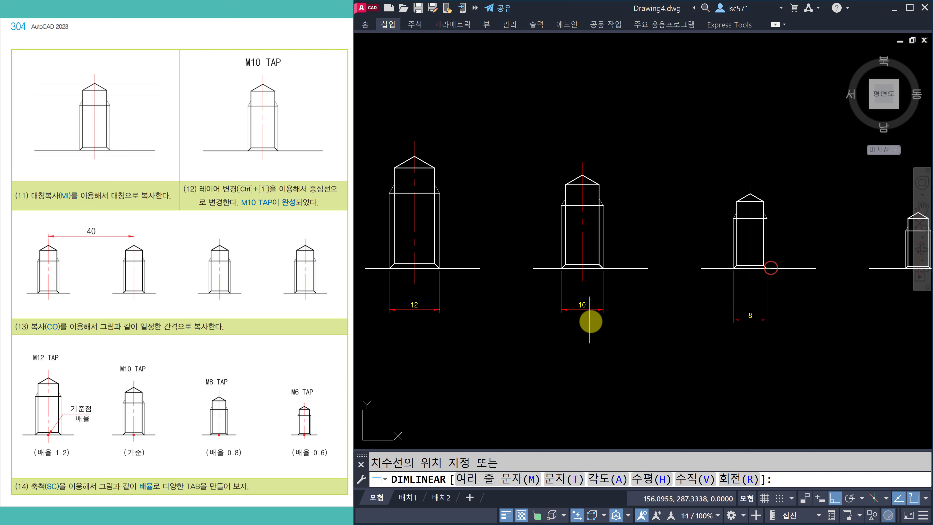
left_click(587, 308)
Step: Dimension the outer base width of the fourth tap, aligning its dimension line with the third tap's dimension
scroll(643, 300, "down", 2)
key("space")
scroll(789, 274, "up", 2)
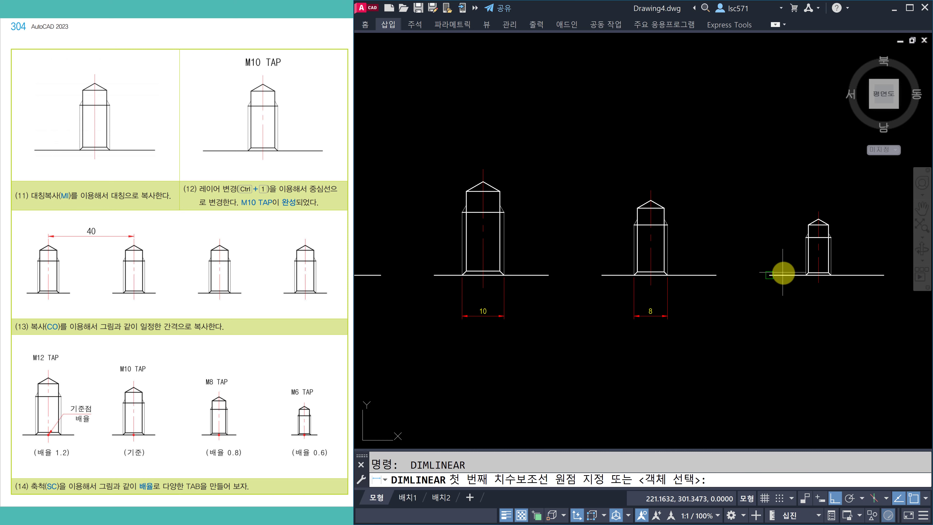
left_click(802, 273)
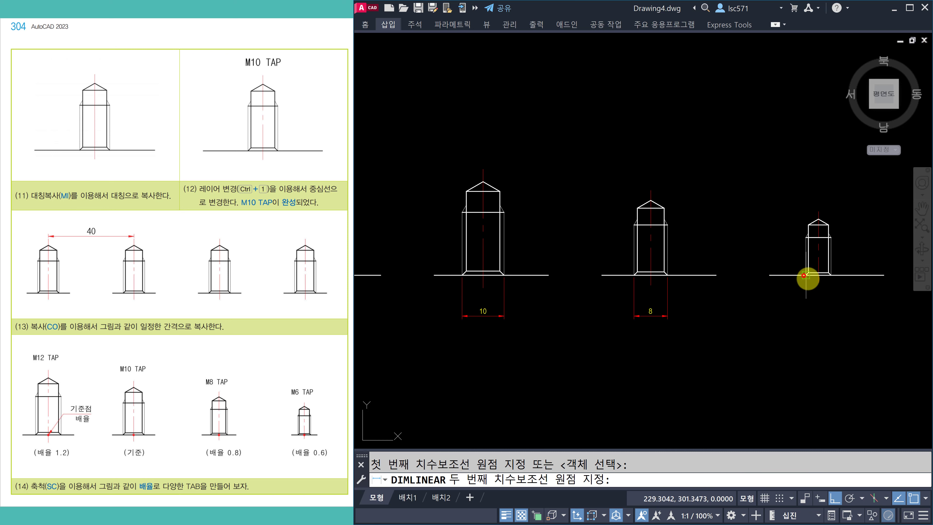
left_click(830, 273)
left_click(651, 318)
key("space")
key("Escape")
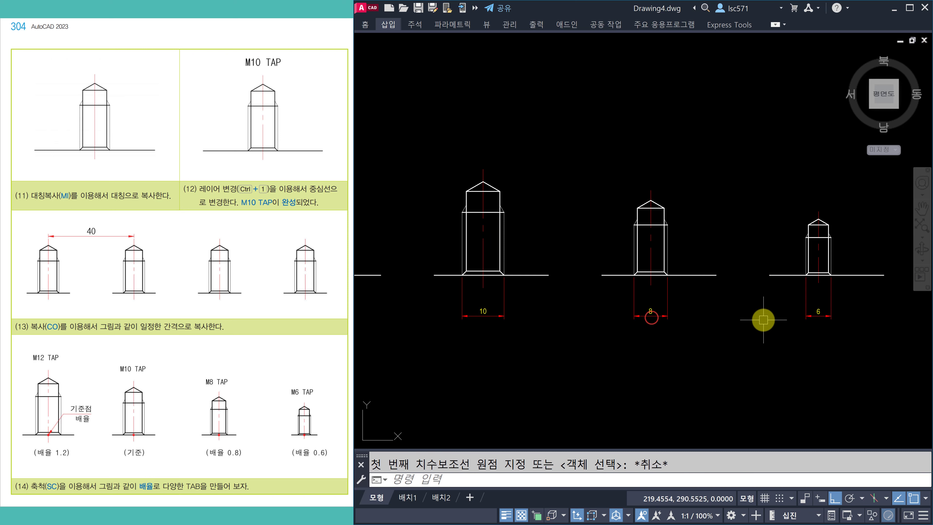
scroll(763, 319, "down", 2)
scroll(599, 300, "up", 2)
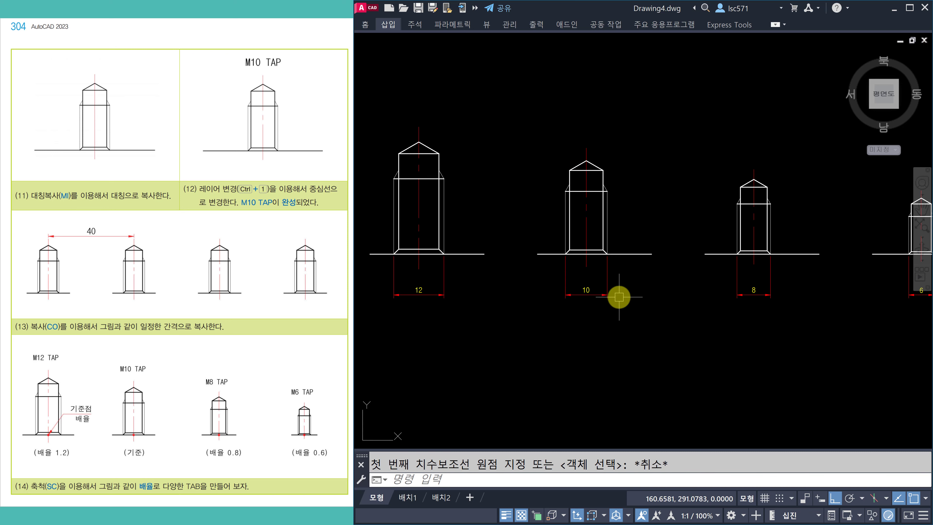
middle_click_drag(619, 296, 620, 300)
key("Escape")
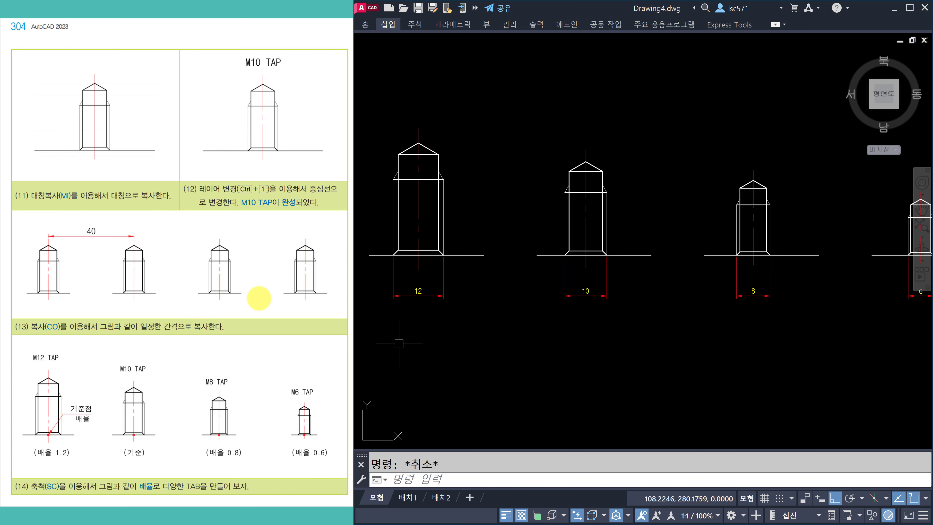
scroll(516, 267, "down", 2)
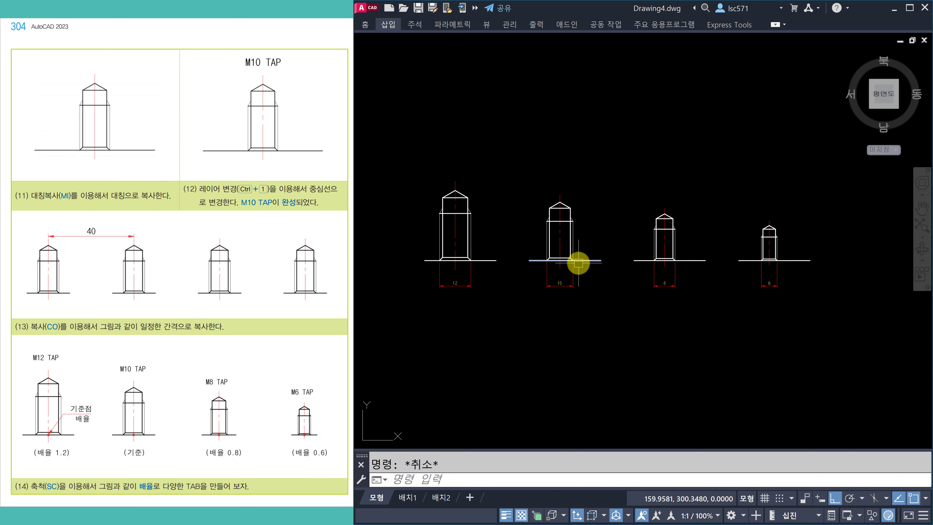
Step: Draw an upright rectangle in the empty area above the second tap
scroll(578, 263, "down", 2)
mouse_move(572, 273)
middle_mouse_down()
mouse_move(566, 286)
mouse_move(556, 273)
middle_mouse_up()
scroll(624, 260, "up", 2)
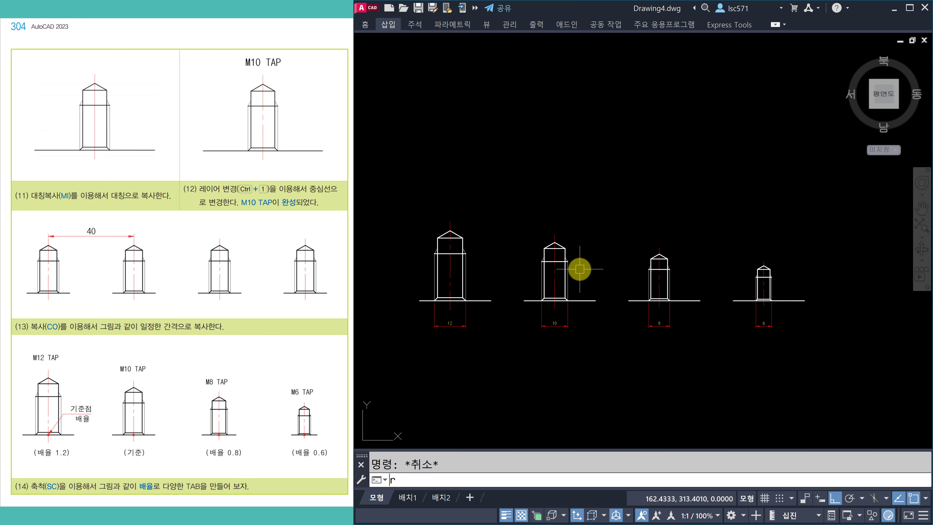
type("c")
key("Return")
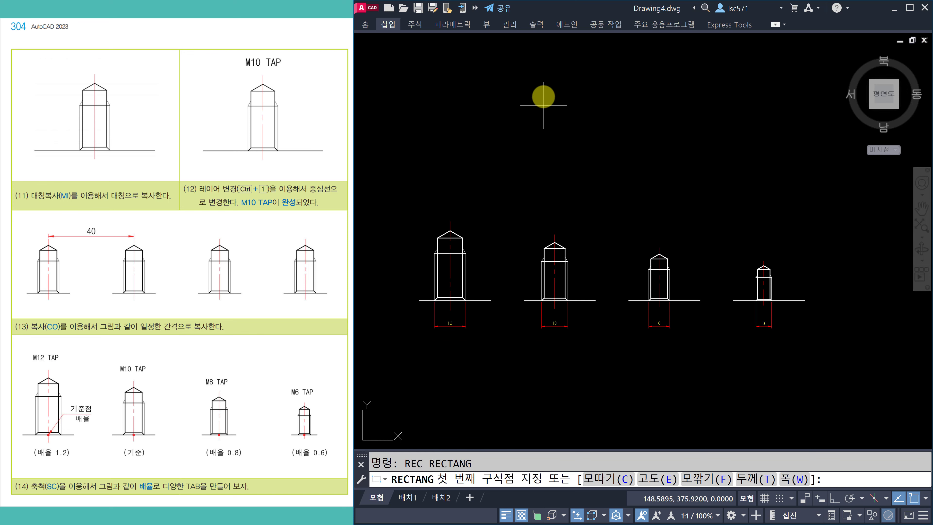
key("Escape")
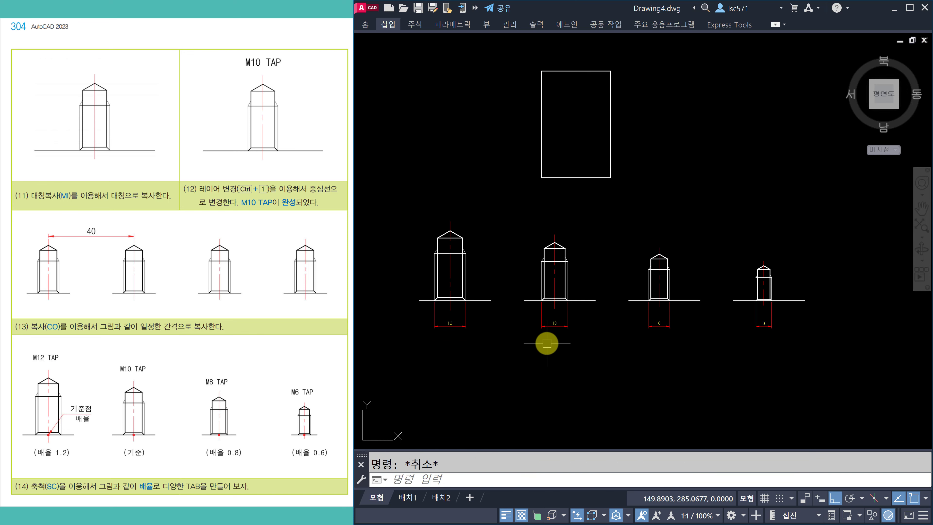
scroll(545, 340, "up", 2)
scroll(545, 340, "down", 2)
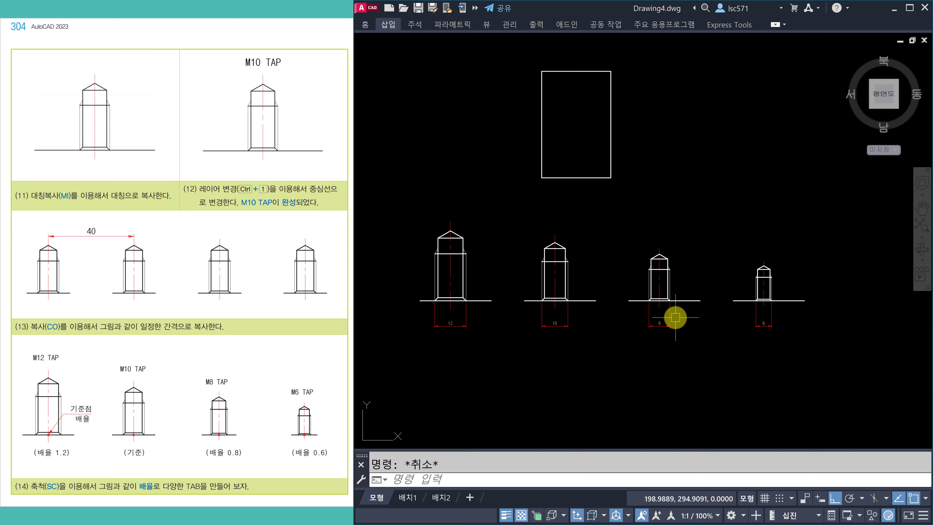
Step: Copy the M8 tap, without its base line and dimension, from its base centre to the midpoint of the rectangle's lower edge
type("C")
key("BackSpace")
type("cp")
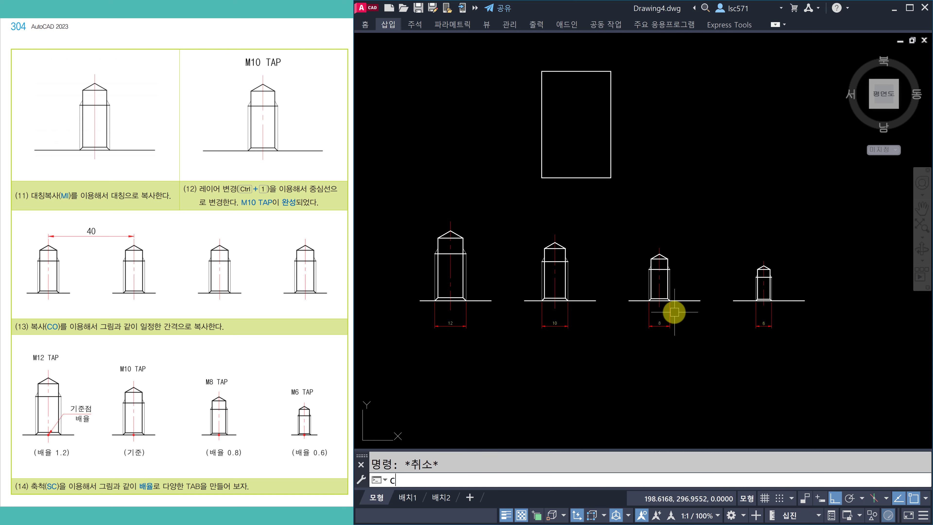
key("Return")
left_click(636, 222)
left_click(681, 313)
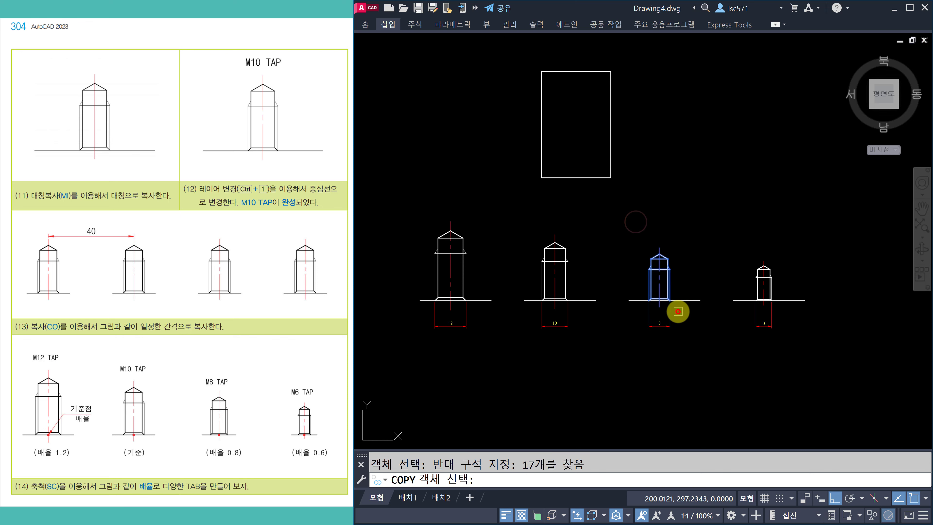
scroll(666, 310, "up", 4)
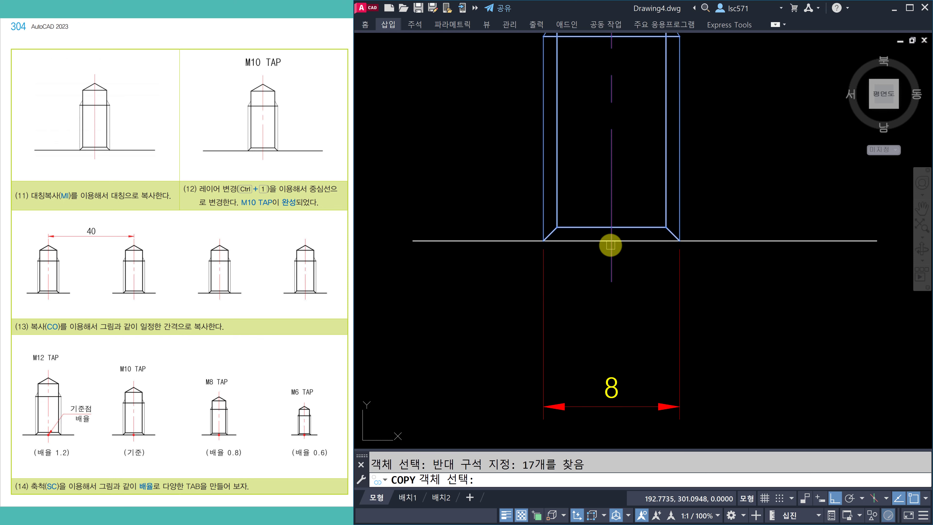
key("Return")
left_click(610, 243)
scroll(610, 243, "down", 6)
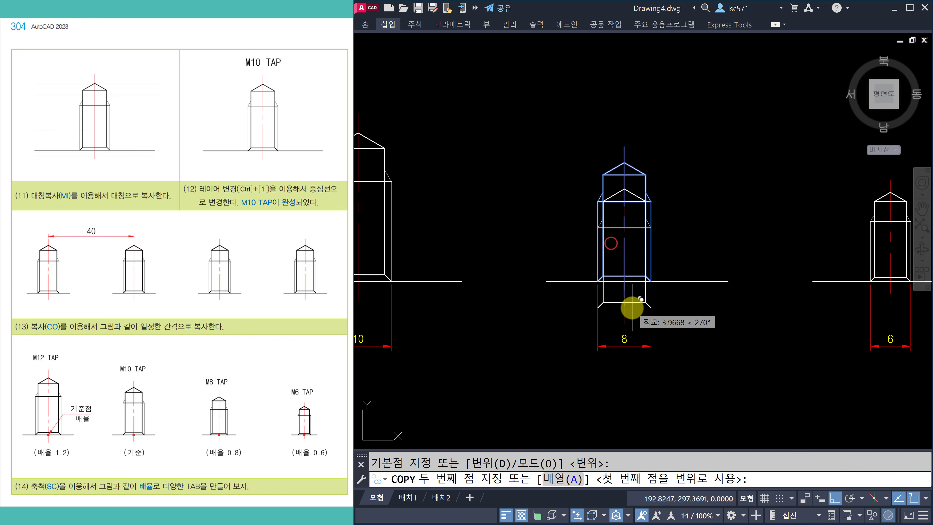
middle_click_drag(522, 138, 558, 325)
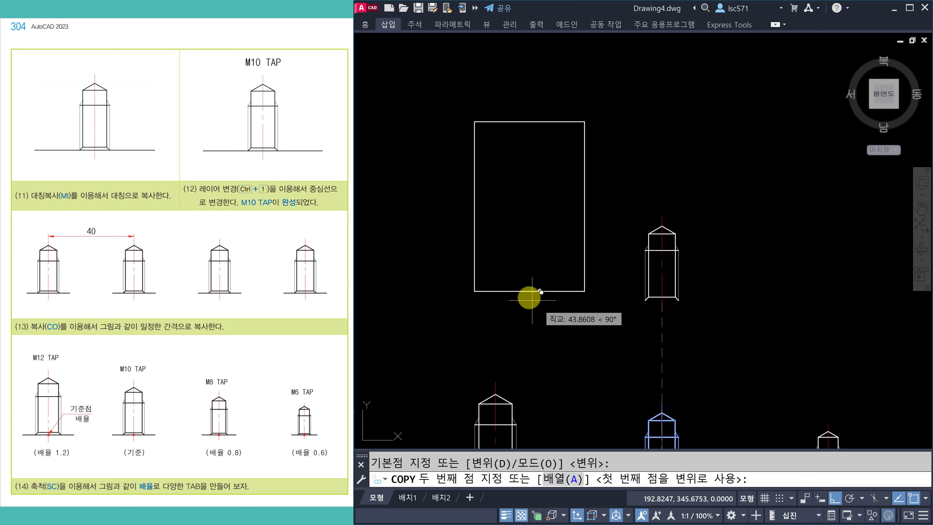
left_click(527, 290)
key("Return")
key("Escape")
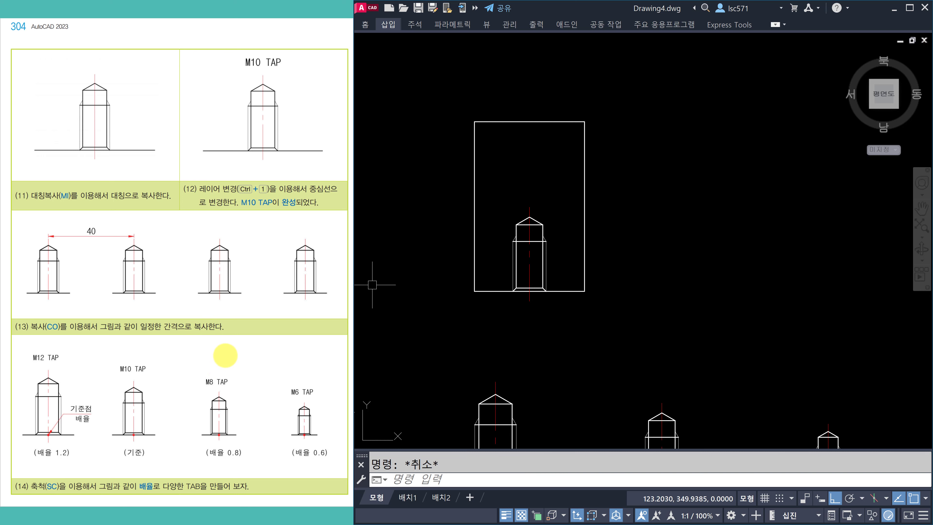
Step: Examine the tap proportion diagram on textbook page 305 and compare it with the tap inside the rectangle
scroll(228, 357, "down", 1)
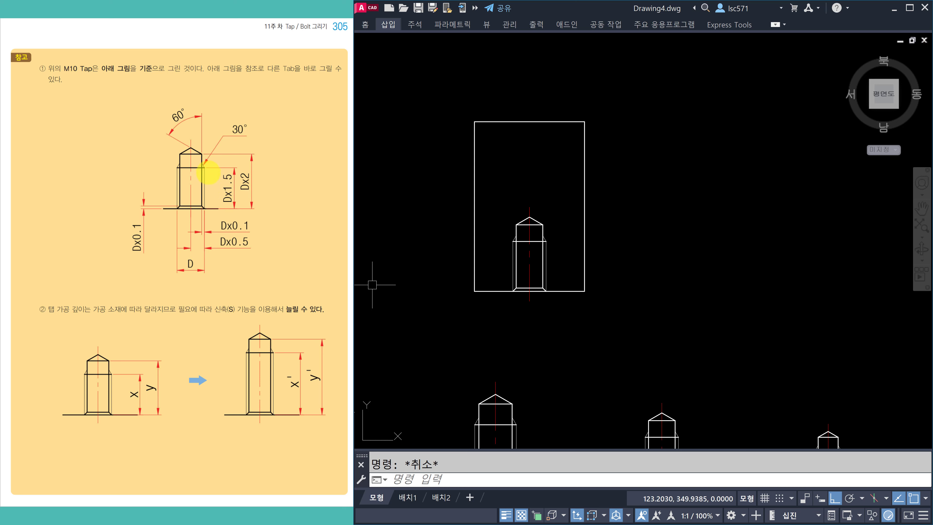
scroll(547, 249, "up", 6)
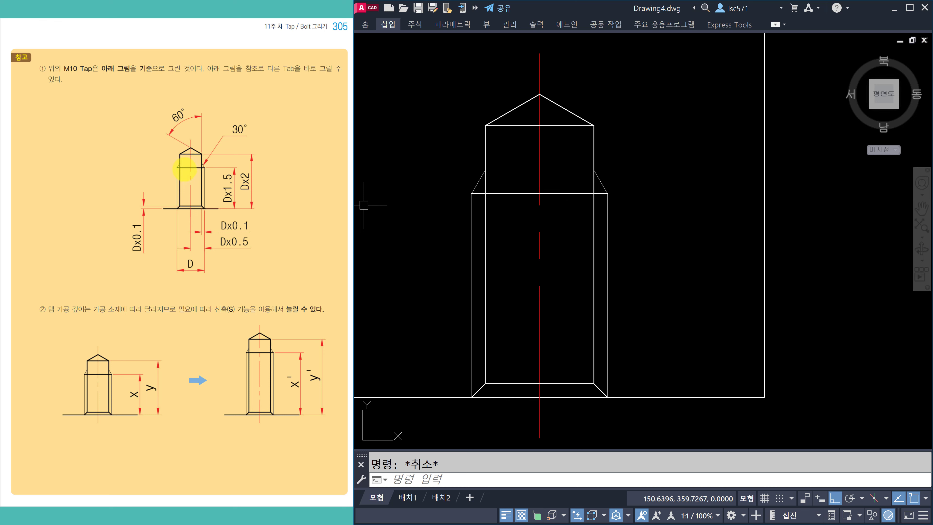
left_click(189, 166)
left_click(190, 166)
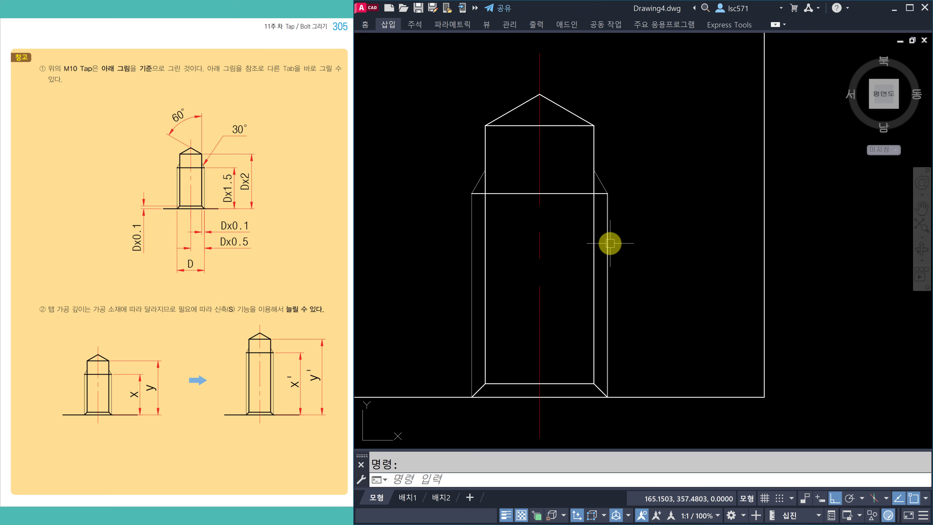
Step: Stretch the upper part of the tap inside the rectangle, including its tip and thread end line, upward by 3
scroll(608, 244, "down", 4)
scroll(613, 298, "up", 2)
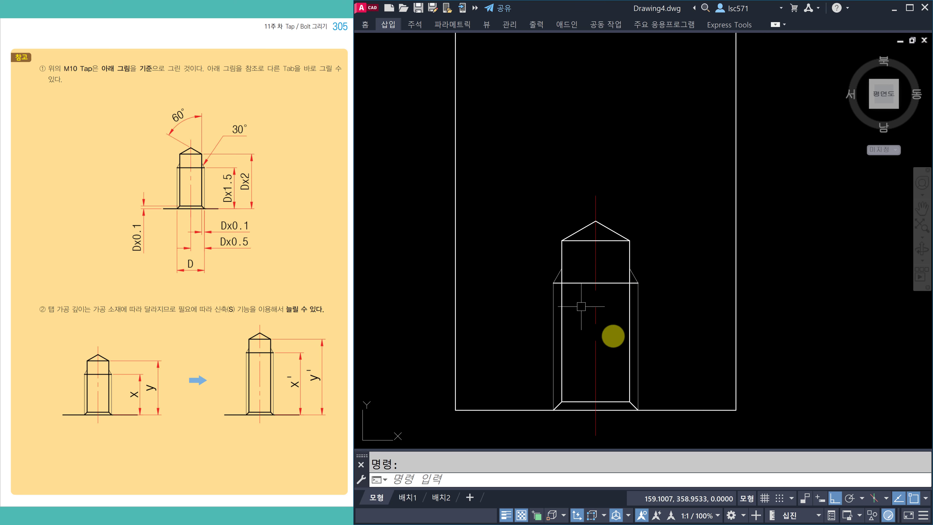
key("Escape")
type("s")
key("Return")
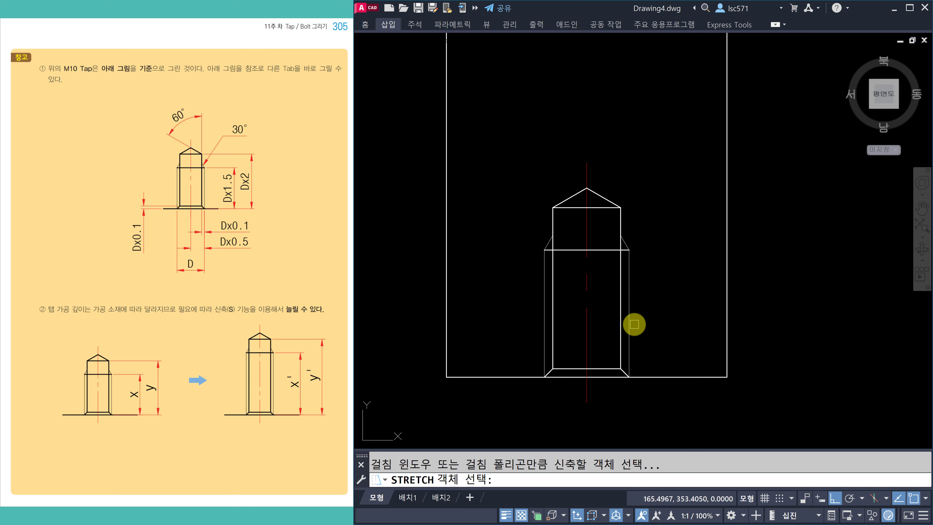
left_click(668, 289)
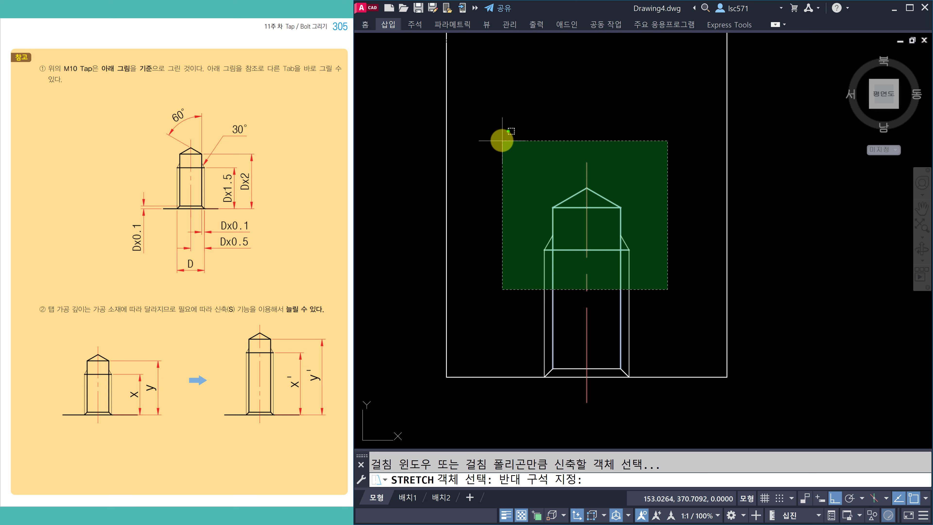
left_click(502, 140)
key("Return")
left_click(501, 187)
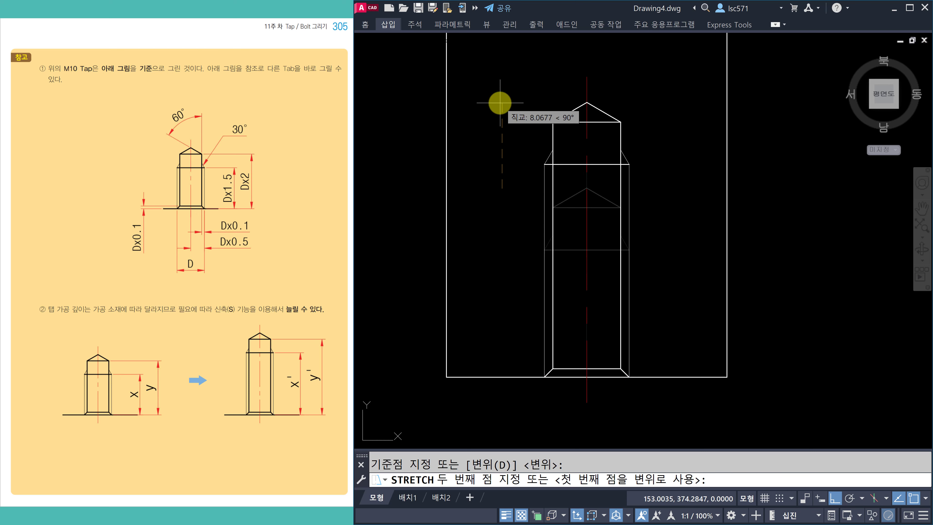
type("3")
key("Return")
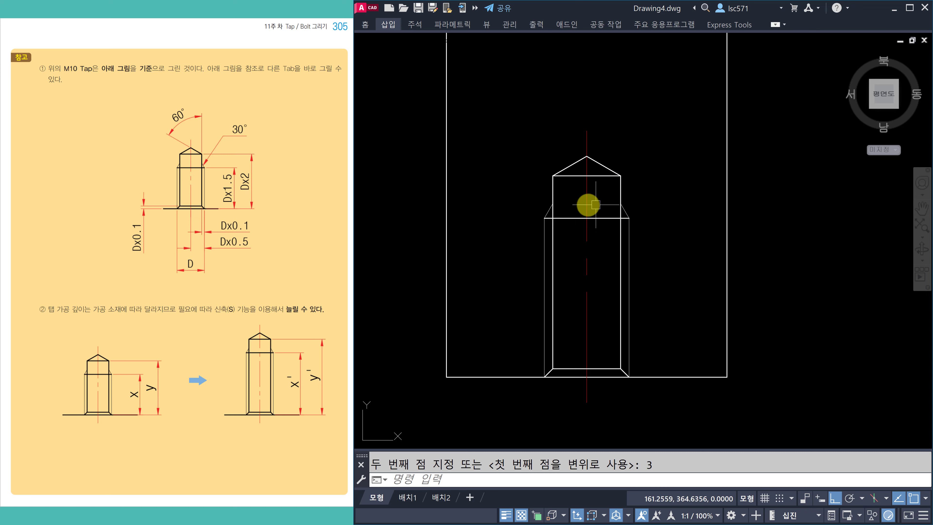
Step: Draw a vertical centre line and a horizontal base line crossing it in the empty area beyond the four taps
scroll(572, 183, "down", 2)
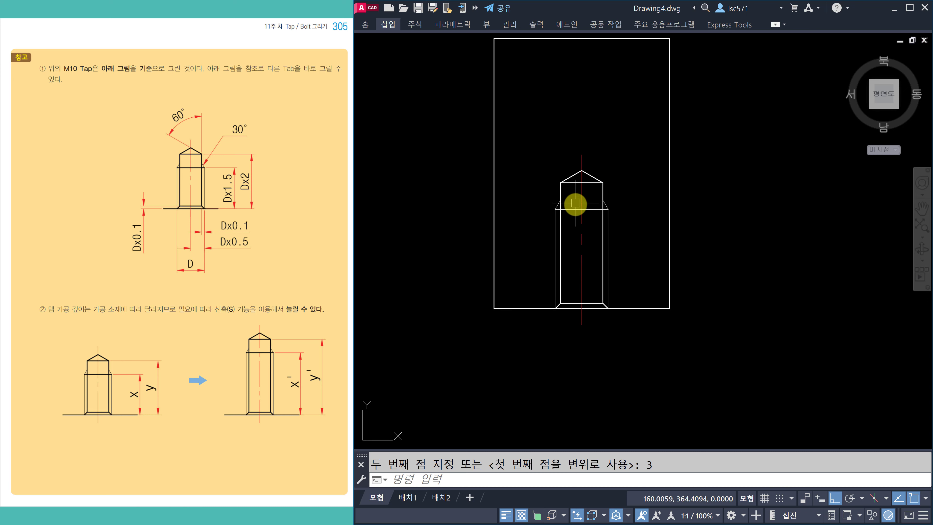
scroll(575, 203, "down", 4)
middle_click_drag(598, 380, 572, 366)
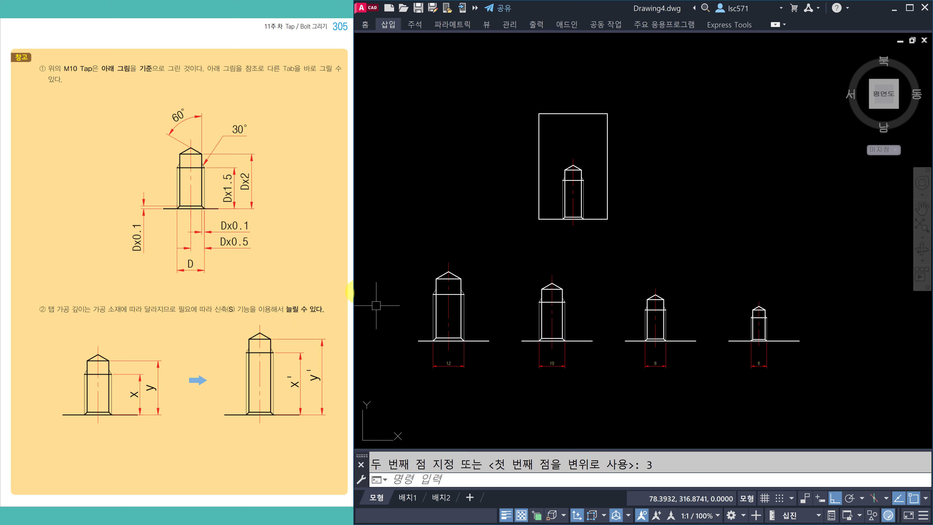
middle_click_drag(723, 245, 486, 301)
mouse_move(546, 258)
middle_mouse_down()
mouse_move(449, 293)
mouse_move(349, 297)
middle_mouse_up()
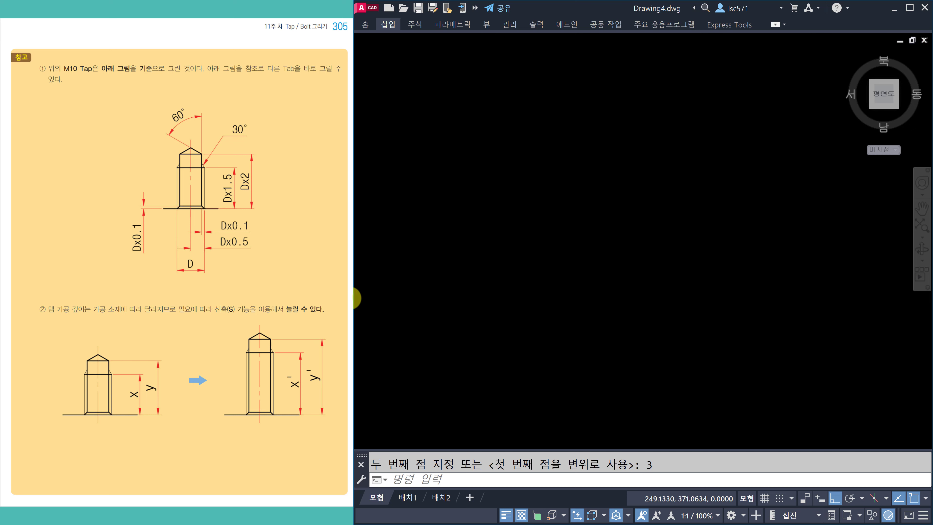
type("l")
key("Return")
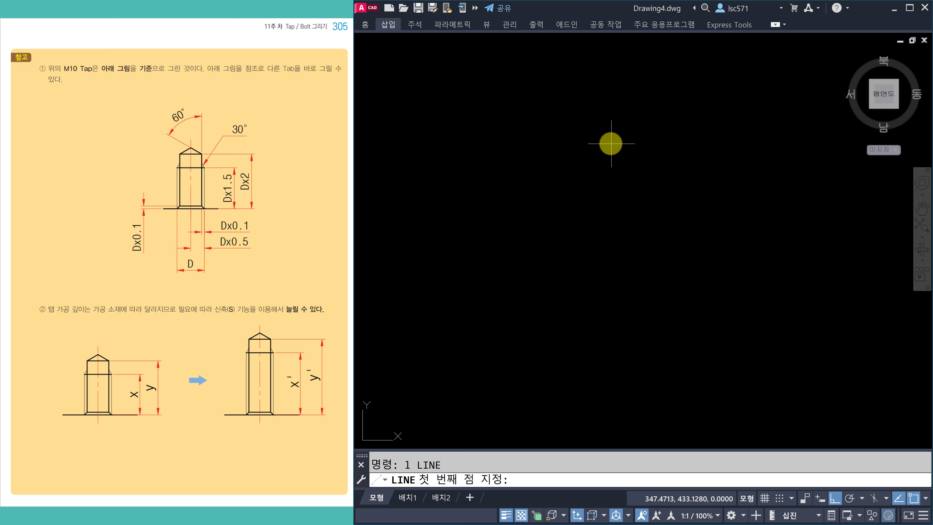
left_click(611, 143)
left_click(623, 356)
key("Return")
key("Return")
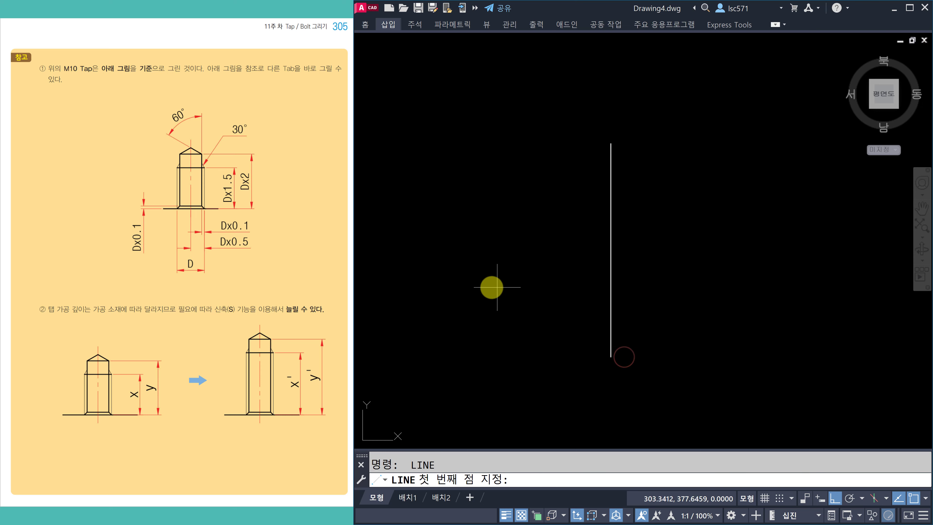
left_click(497, 286)
left_click(720, 288)
key("Escape")
scroll(569, 299, "up", 2)
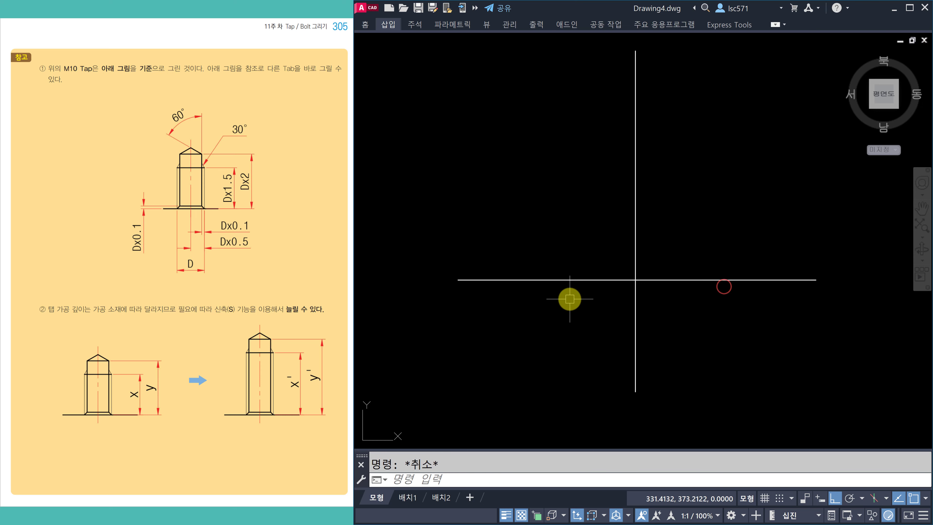
Step: Offset the vertical centre line by 5 to its right for the new tap's outer thread line
middle_click_drag(639, 317, 590, 325)
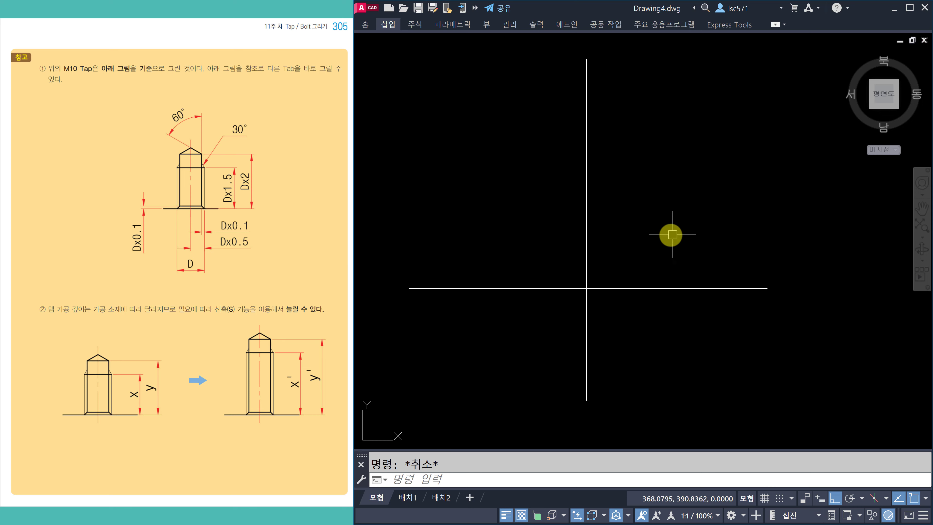
middle_click_drag(670, 235, 671, 259)
type("o")
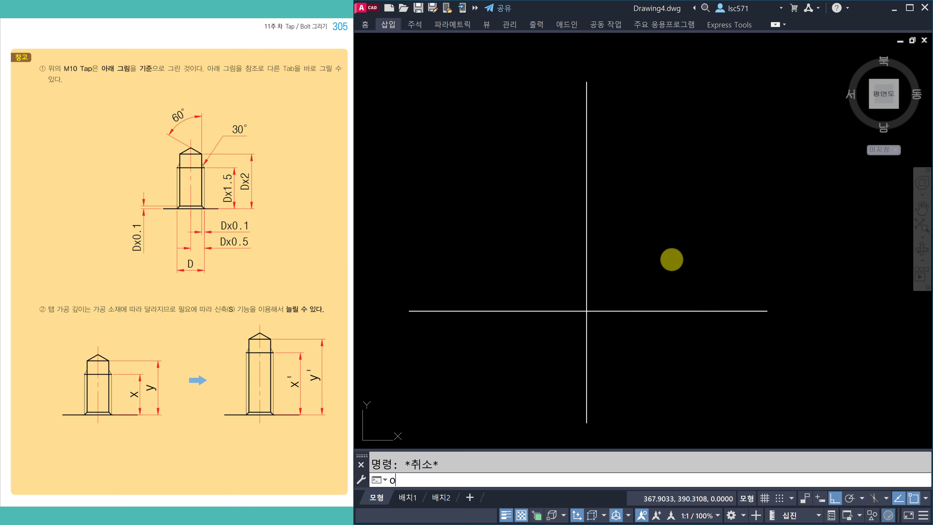
key("Return")
type("5")
key("Return")
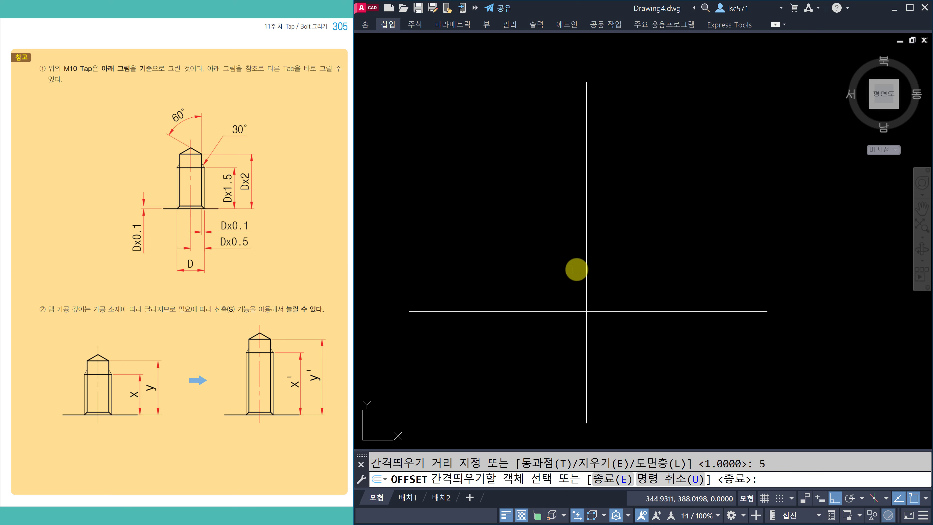
left_click(585, 268)
left_click(652, 261)
scroll(651, 261, "up", 2)
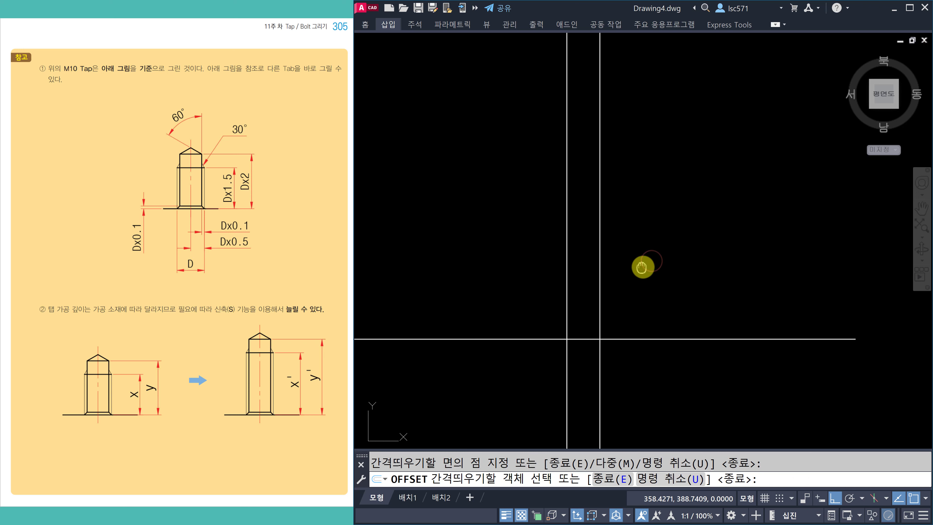
key("Escape")
Step: Offset the outer thread line by 1 inward, toward the centre line
type("o")
key("Return")
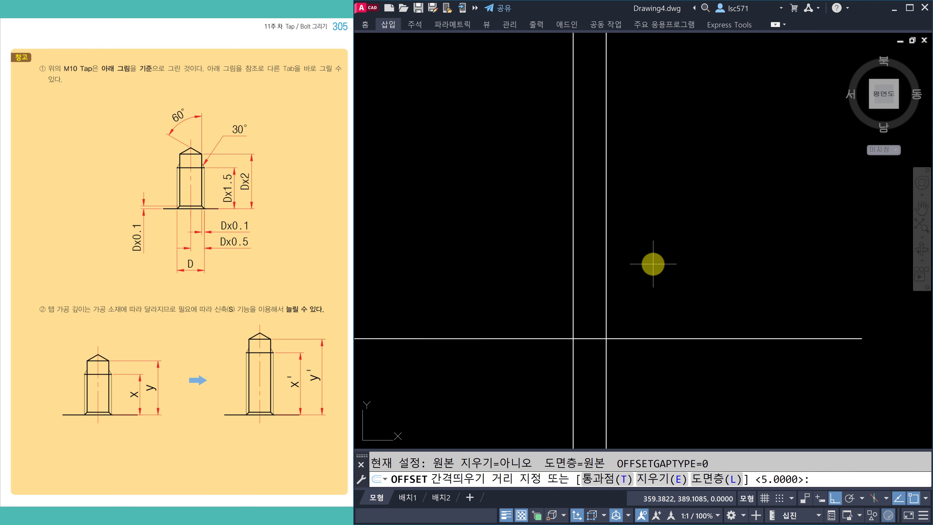
type("1")
key("Return")
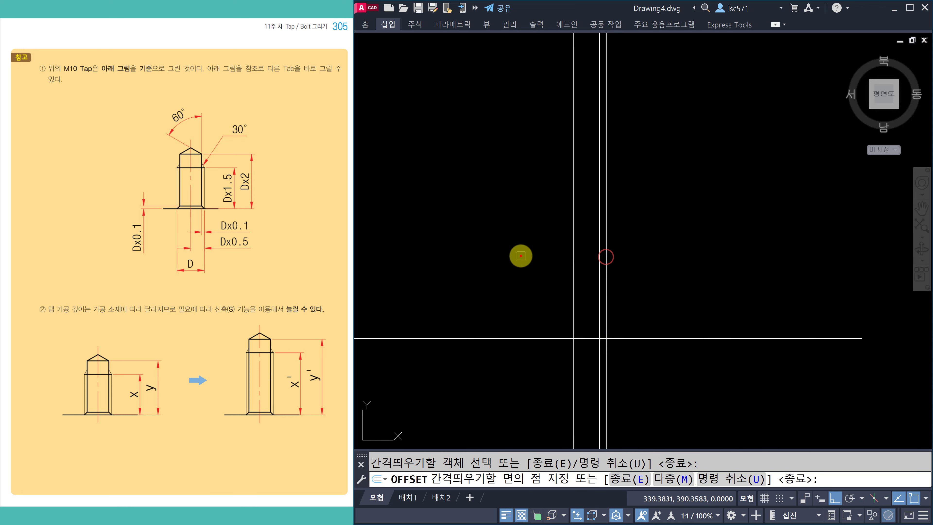
left_click(520, 255)
key("Escape")
Step: Offset the horizontal base line upward by 15 for the thread depth
type("o")
key("Return")
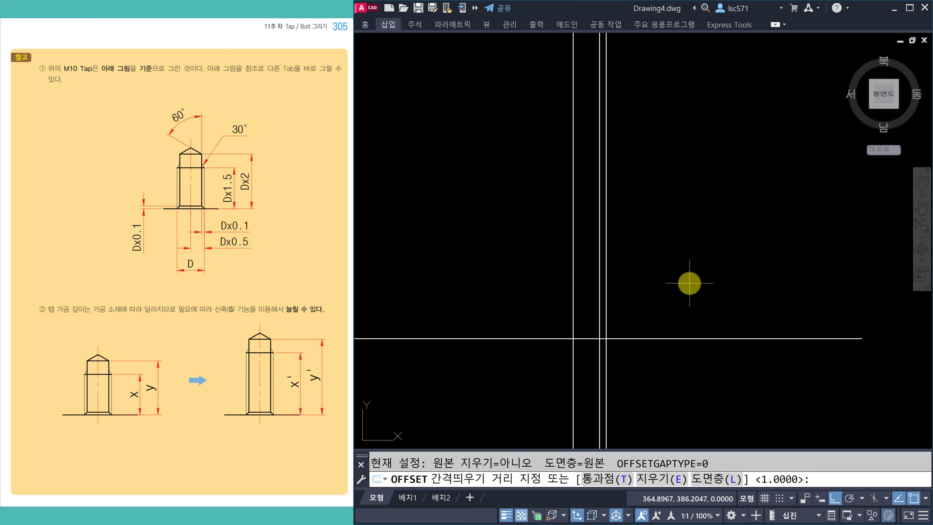
type("15")
key("Return")
left_click(651, 339)
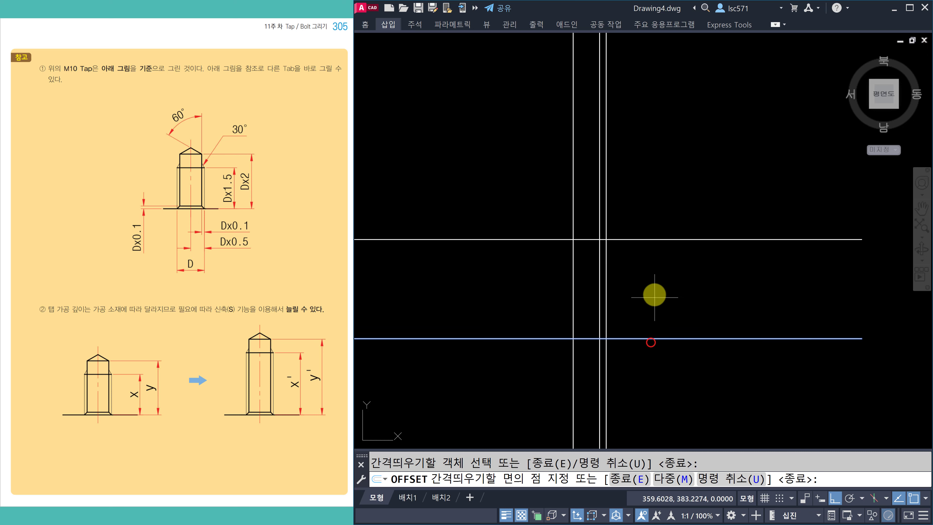
left_click(655, 293)
key("Escape")
Step: Offset the horizontal base line upward by 20 for the drill depth
key("Return")
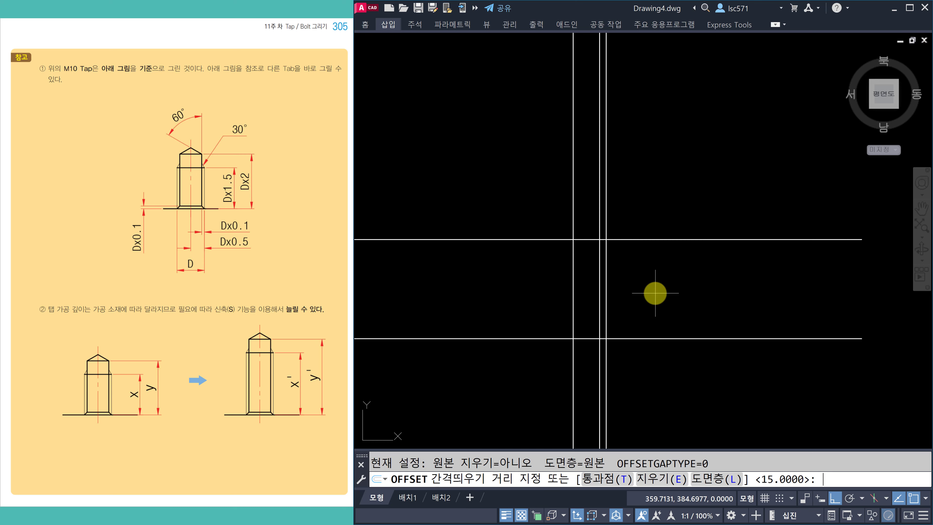
type("20")
key("Return")
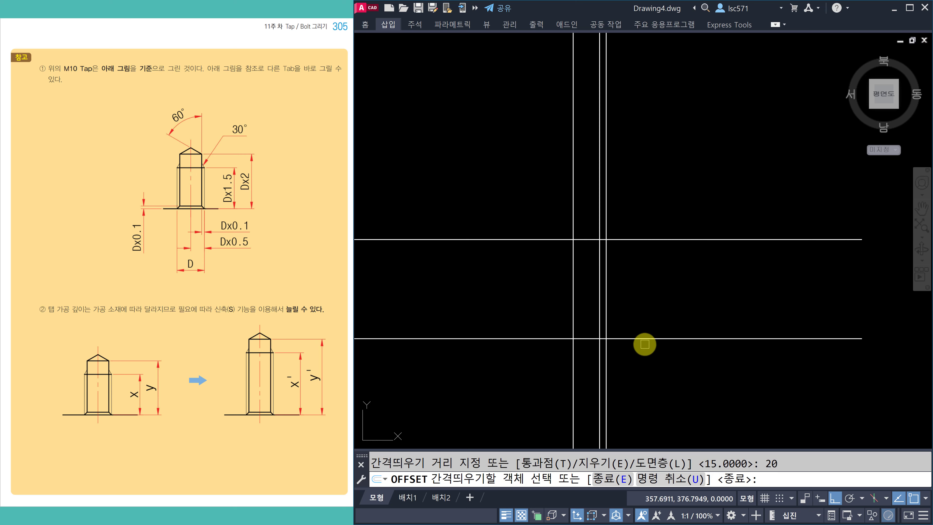
left_click(646, 339)
left_click(653, 278)
key("Escape")
Step: Fillet the drill depth line with the inner vertical line at radius 0 to form the upper corner
type("f")
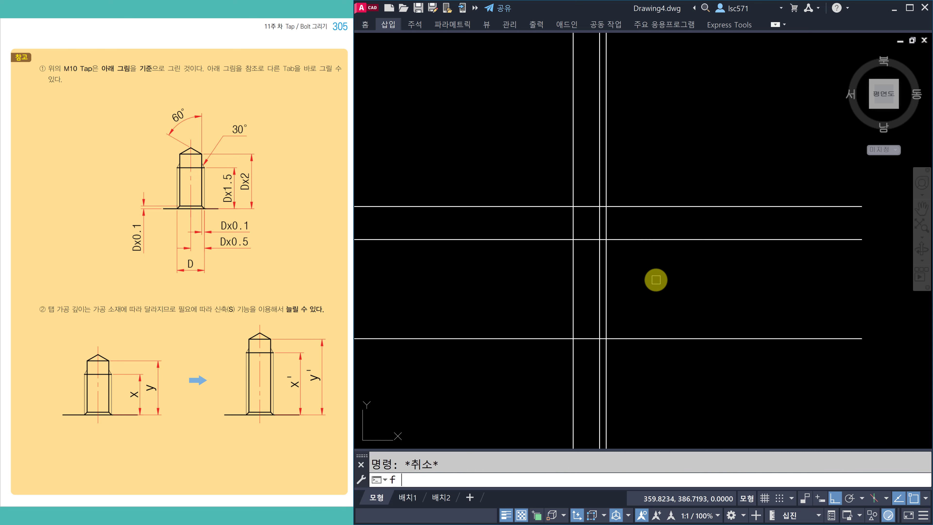
key("Return")
type("r")
key("Return")
type("0")
key("Return")
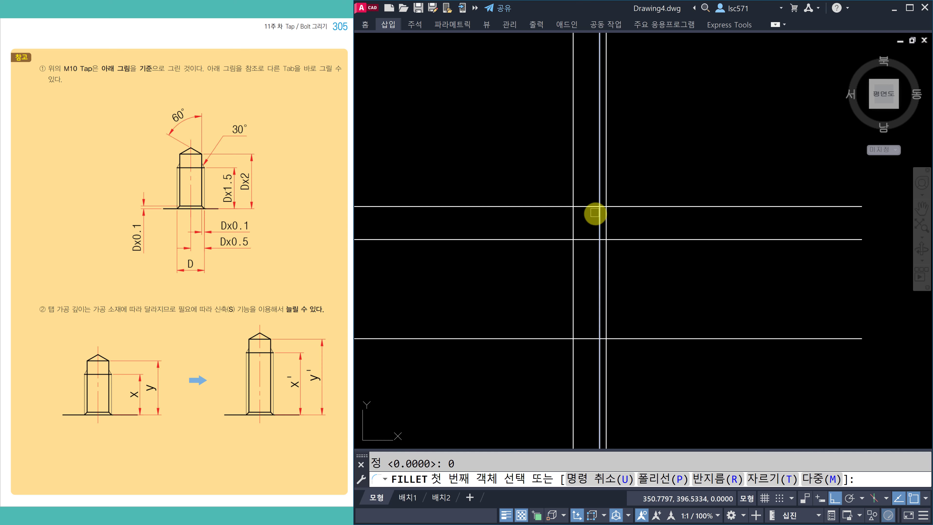
left_click(591, 208)
left_click(599, 222)
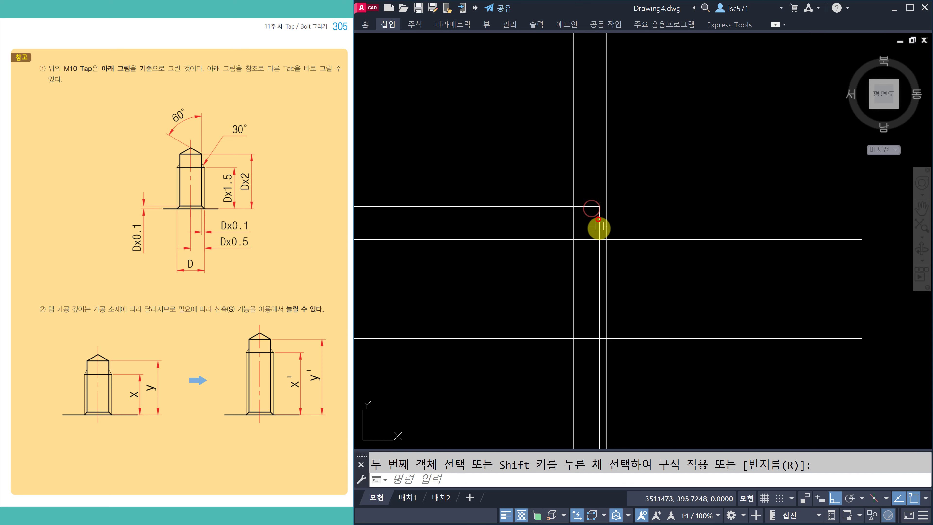
Step: Fillet the thread depth line with the outer thread line into a sharp corner
key("Return")
left_click(592, 239)
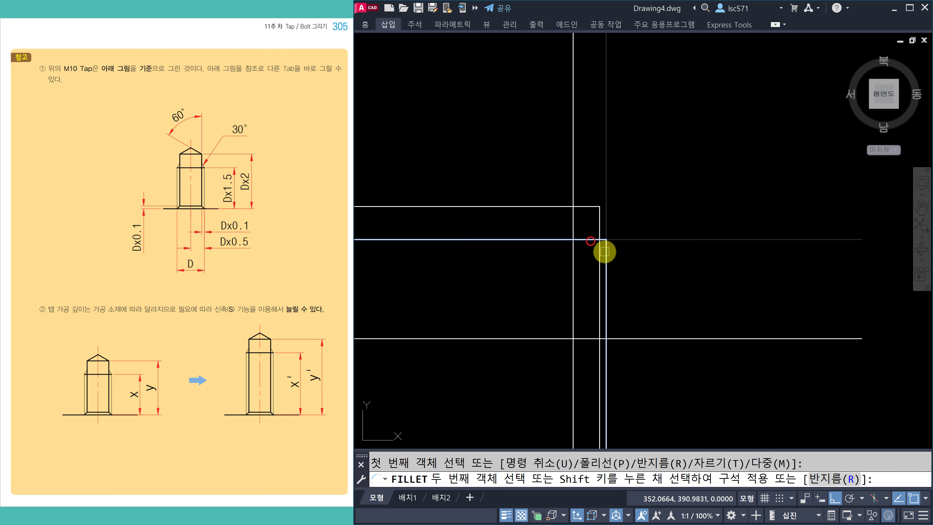
left_click(606, 255)
key("Return")
key("Escape")
Step: Draw a short vertical line upward from each of the two corners at the drill depth and thread depth
scroll(557, 242, "up", 3)
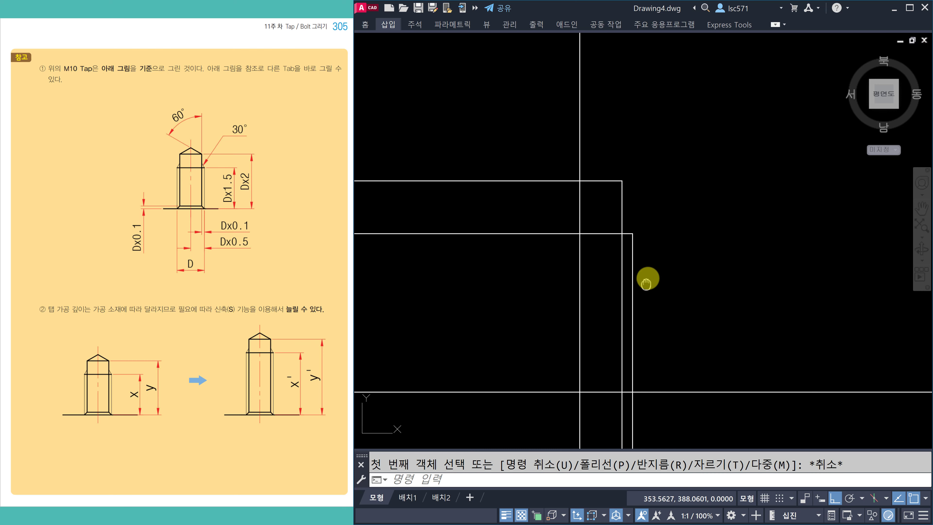
type("l")
key("Return")
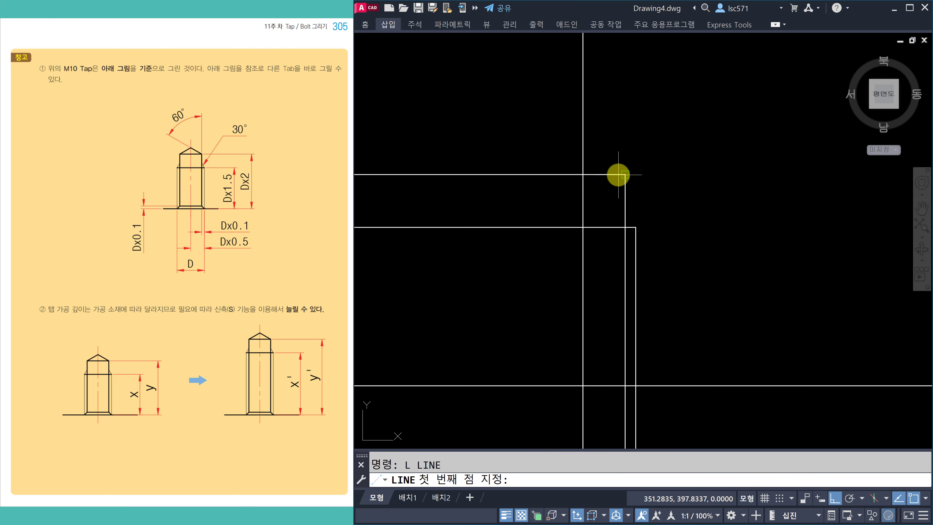
left_click(618, 175)
left_click(615, 112)
key("Return")
key("Return")
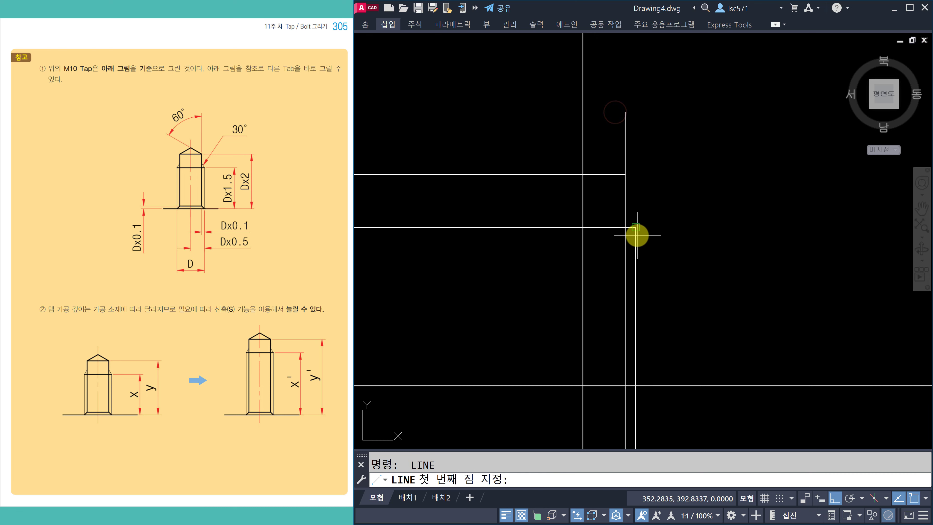
left_click(637, 235)
left_click(646, 178)
key("Escape")
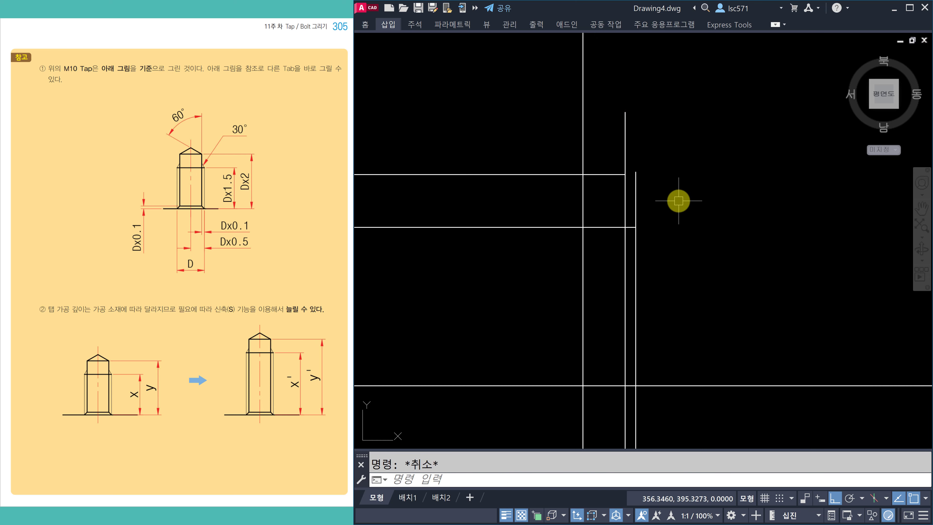
Step: Rotate the short line at the drill depth corner by 60 degrees about that corner
type("ro")
key("Return")
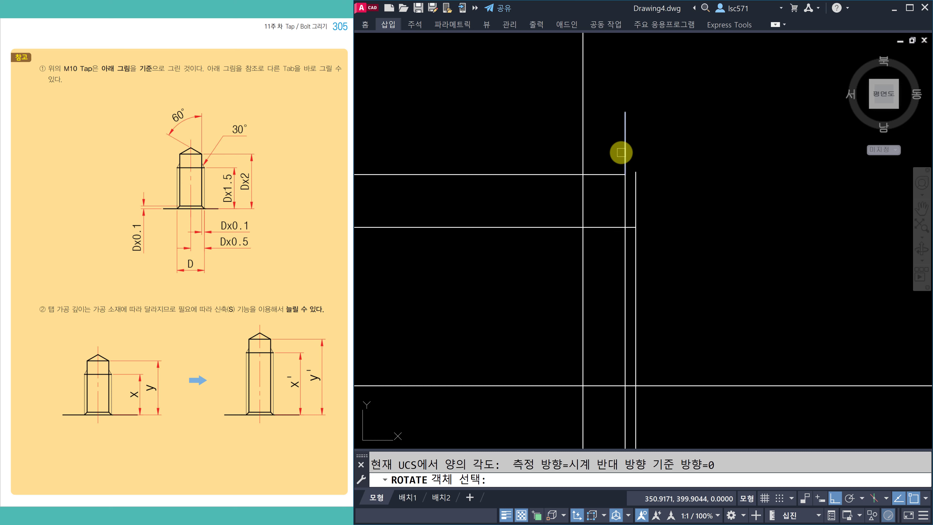
left_click(624, 153)
key("Return")
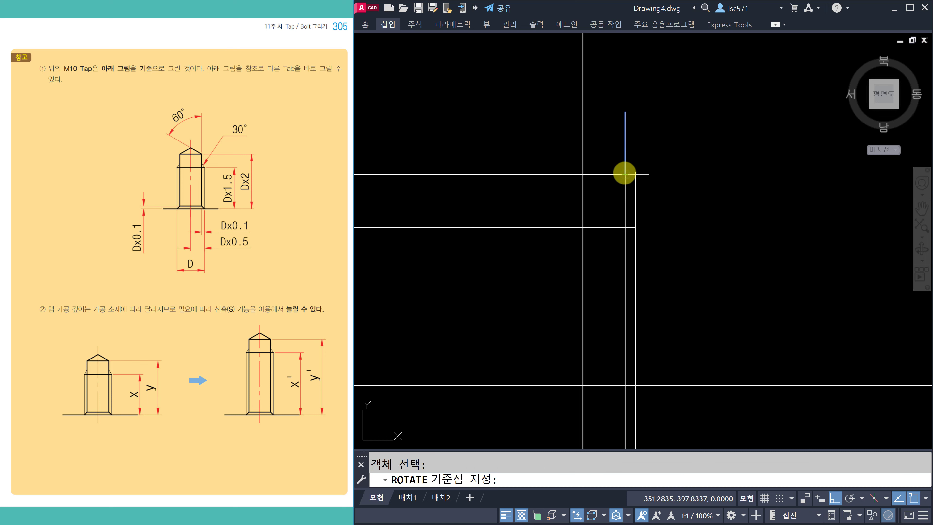
left_click(625, 174)
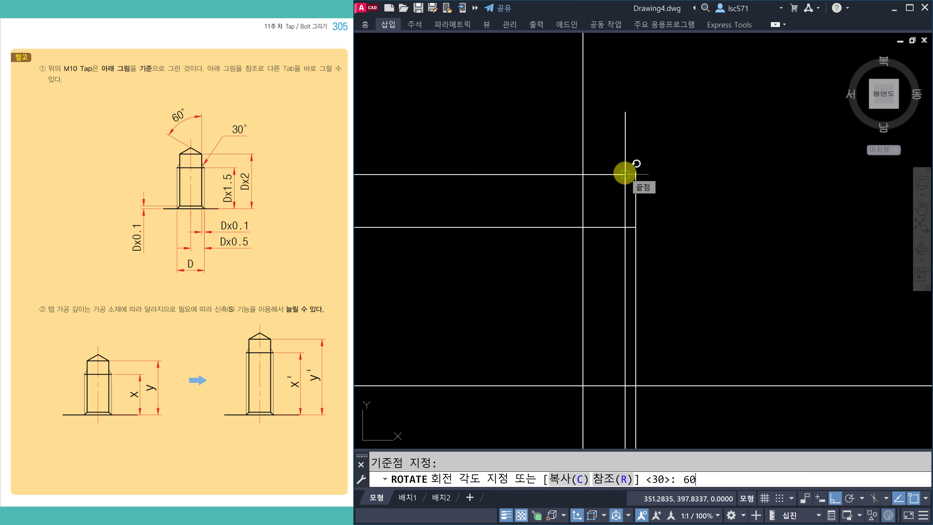
key("Return")
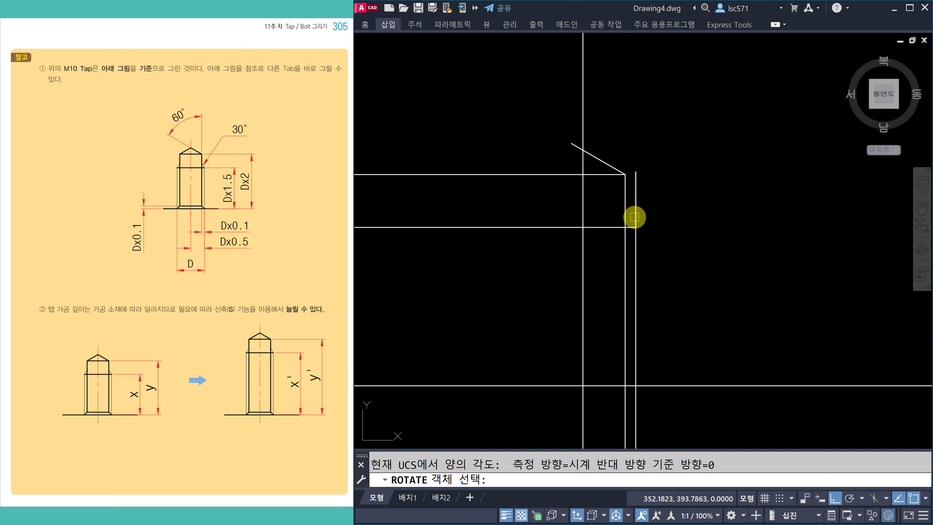
Step: Rotate the short line at the thread depth corner by 30 degrees about that corner
left_click(634, 216)
key("Return")
left_click(639, 227)
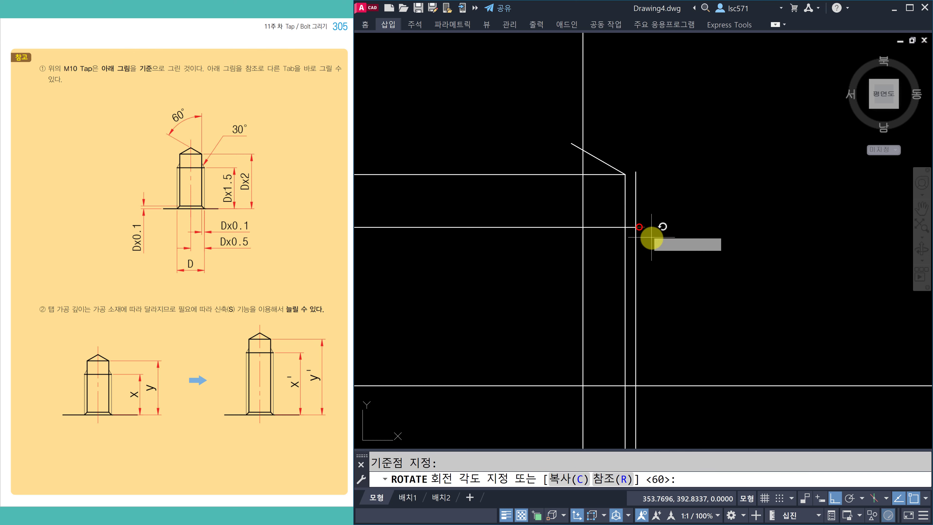
key("Return")
key("Escape")
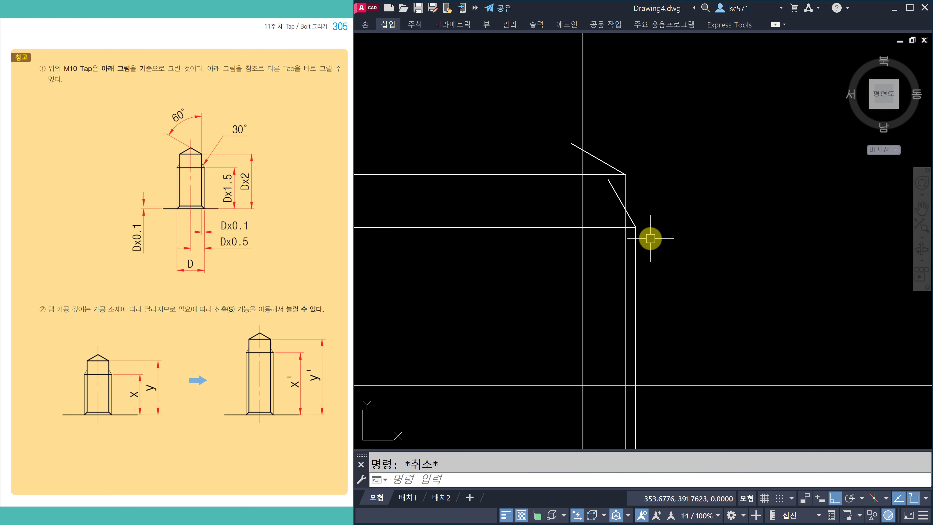
Step: Trim the 60-degree line at the centre line and the 30-degree line at the inner vertical line
type("tr")
key("Return")
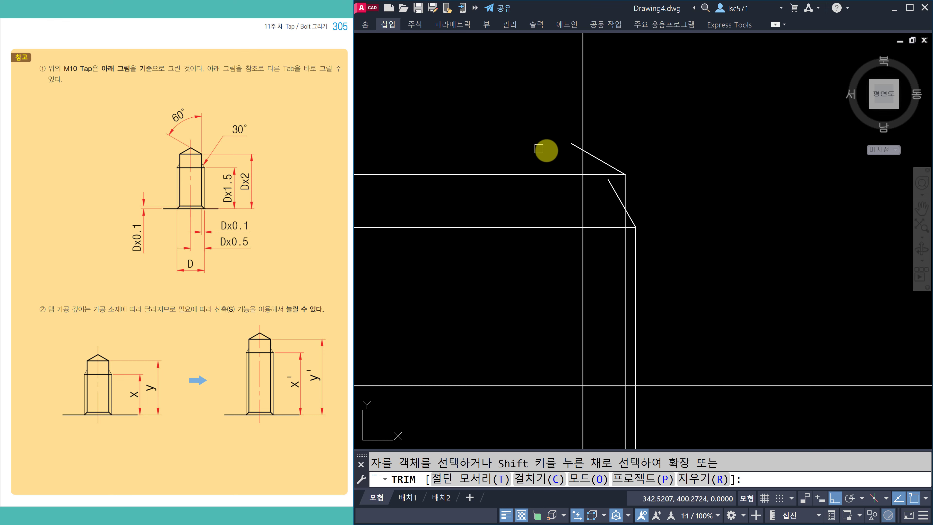
left_click(570, 144)
left_click(615, 193)
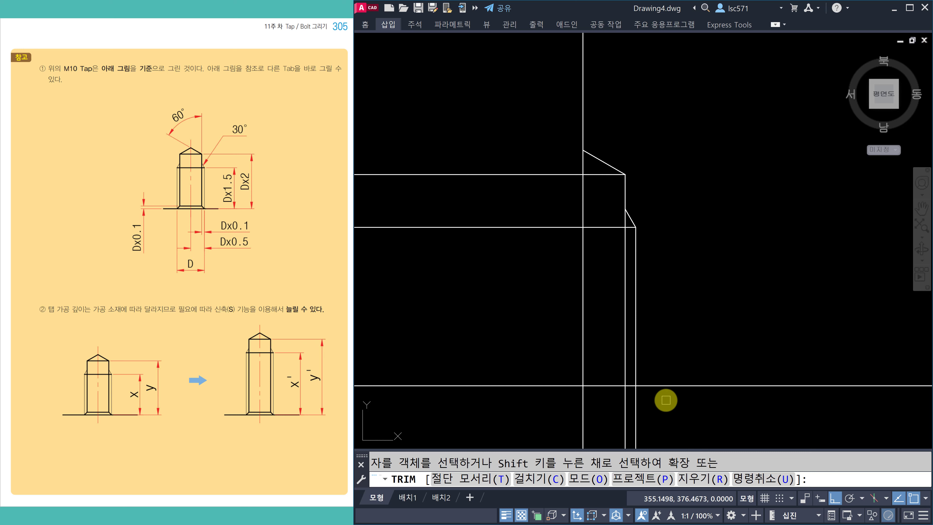
key("Escape")
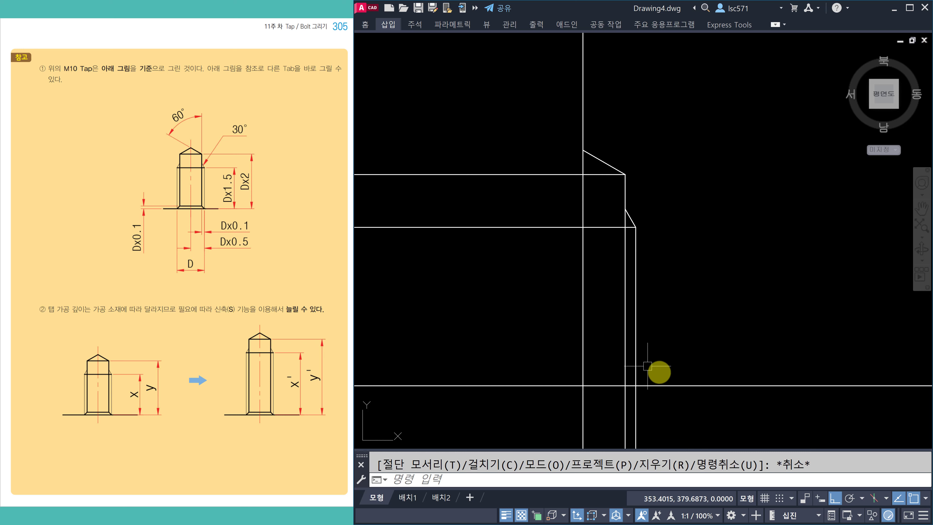
Step: Offset the horizontal base line upward by 1 for the chamfer height
type("o")
key("Return")
type("1")
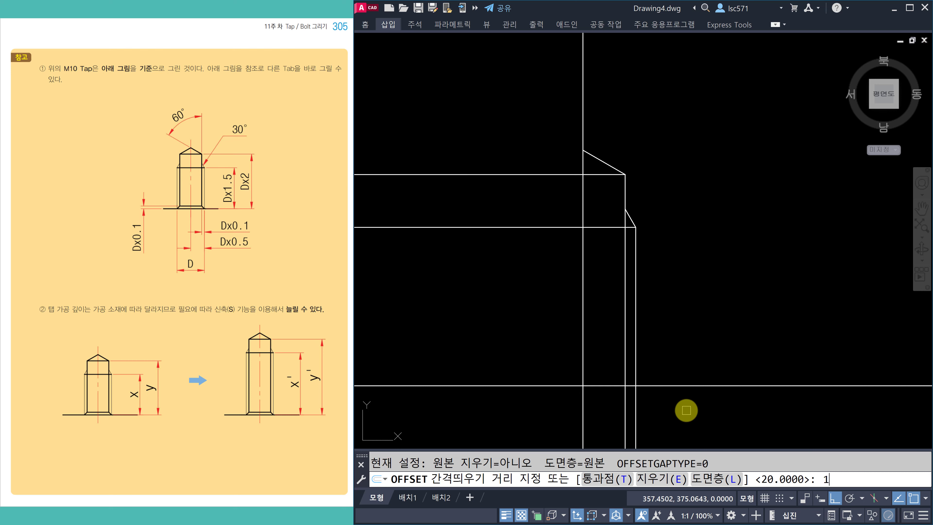
key("Return")
left_click(666, 386)
left_click(660, 346)
key("Escape")
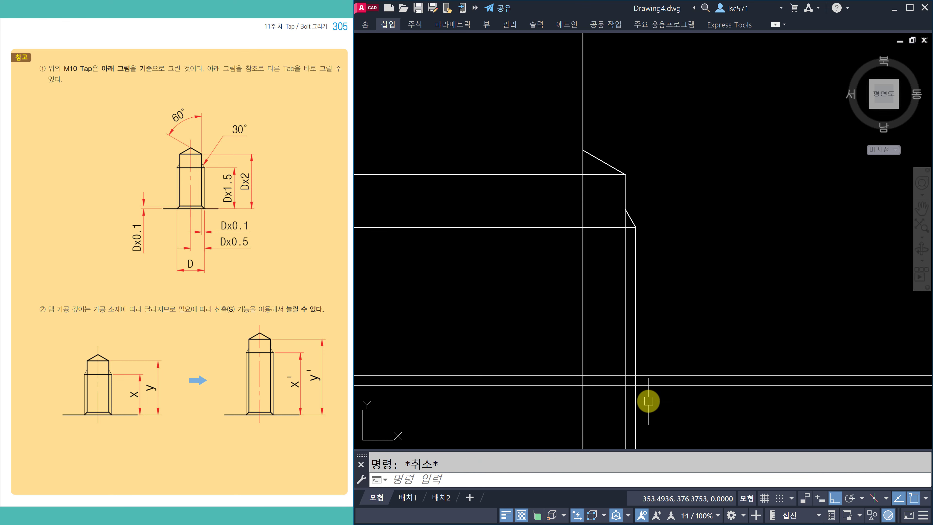
Step: Draw the chamfer line from the outer line's base intersection to the inner line's intersection with the chamfer height line
type("l")
key("Return")
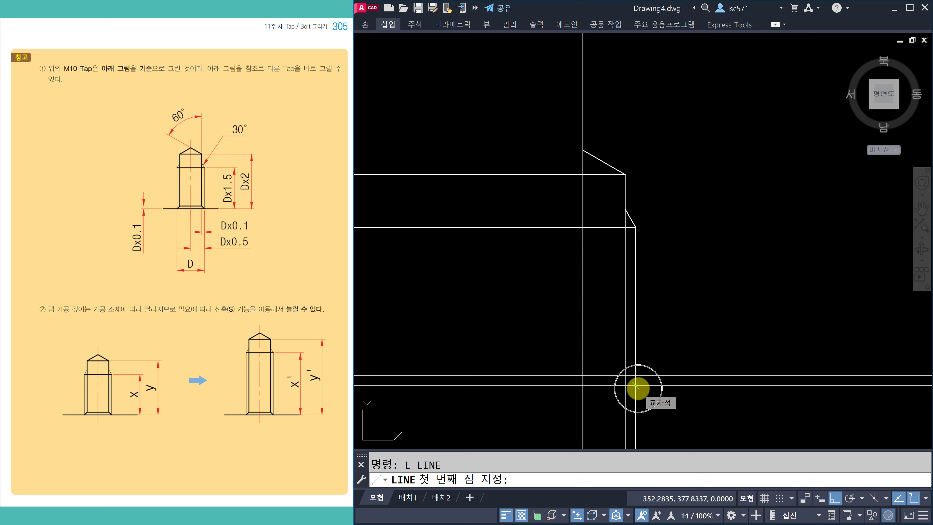
left_click(636, 386)
left_click(625, 375)
key("Escape")
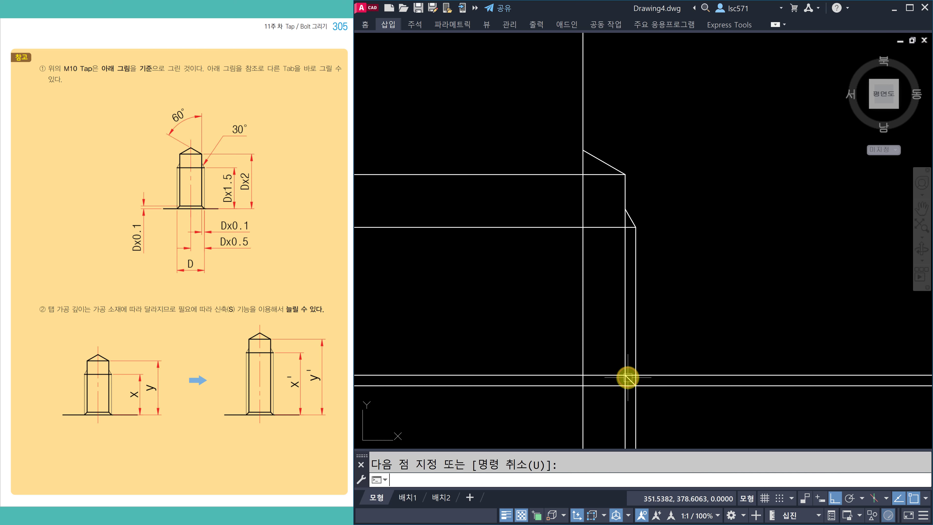
Step: Trim both vertical lines below the base, the inner line below the chamfer, and the chamfer height line beyond it
scroll(628, 406, "up", 2)
scroll(634, 409, "down", 1)
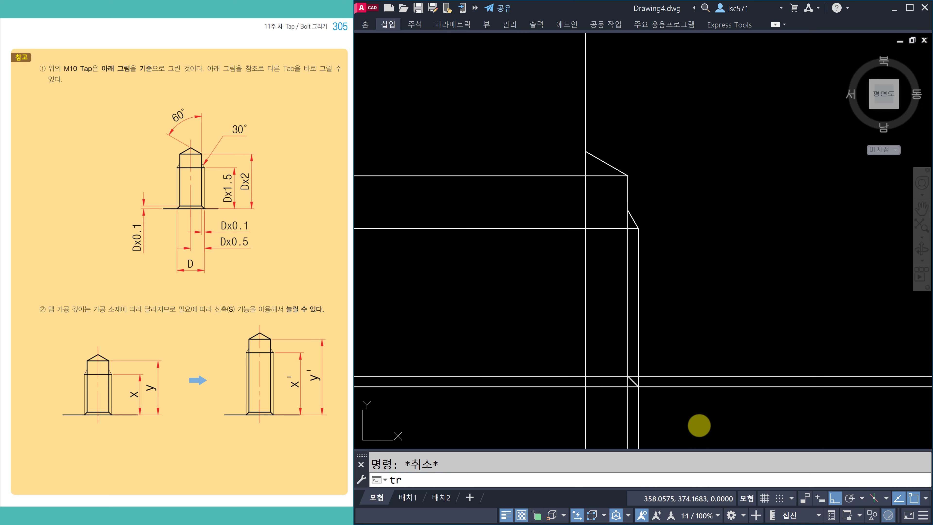
key("Return")
scroll(638, 408, "up", 1)
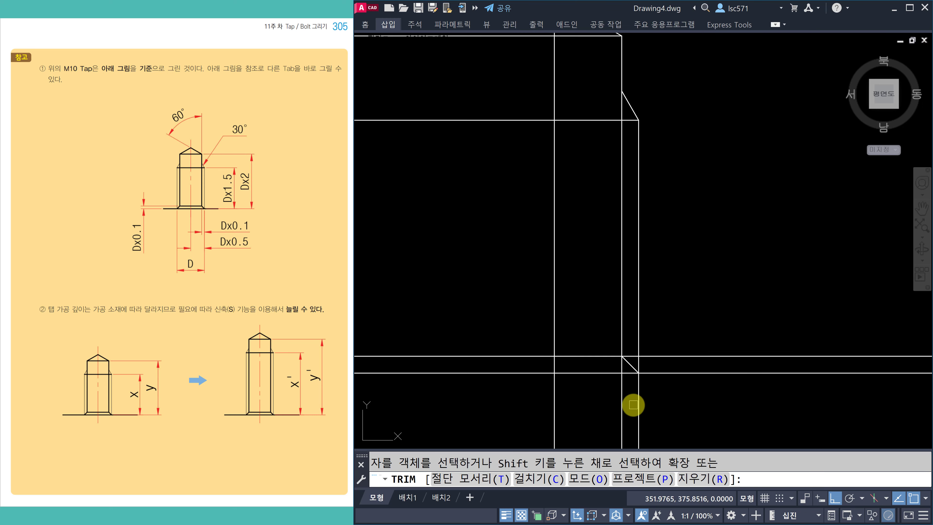
left_click(621, 398)
left_click(639, 398)
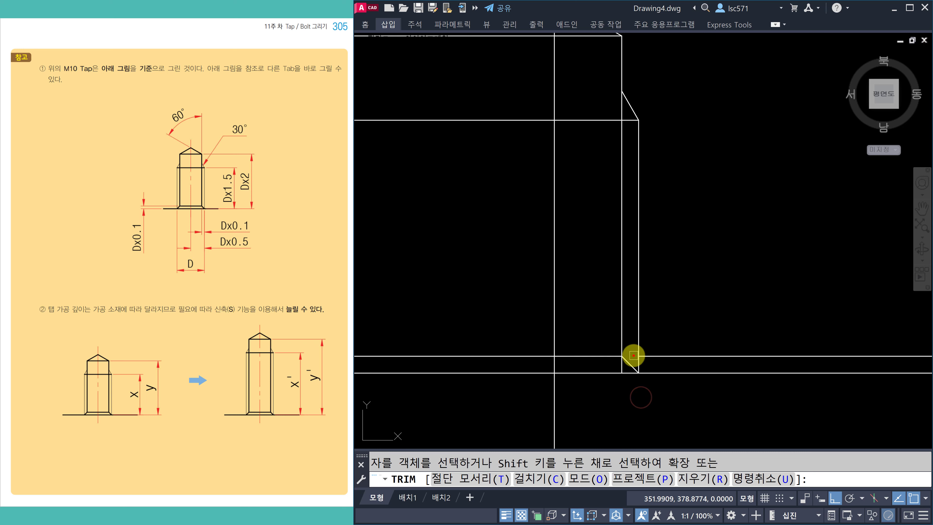
left_click(620, 368)
left_click(651, 356)
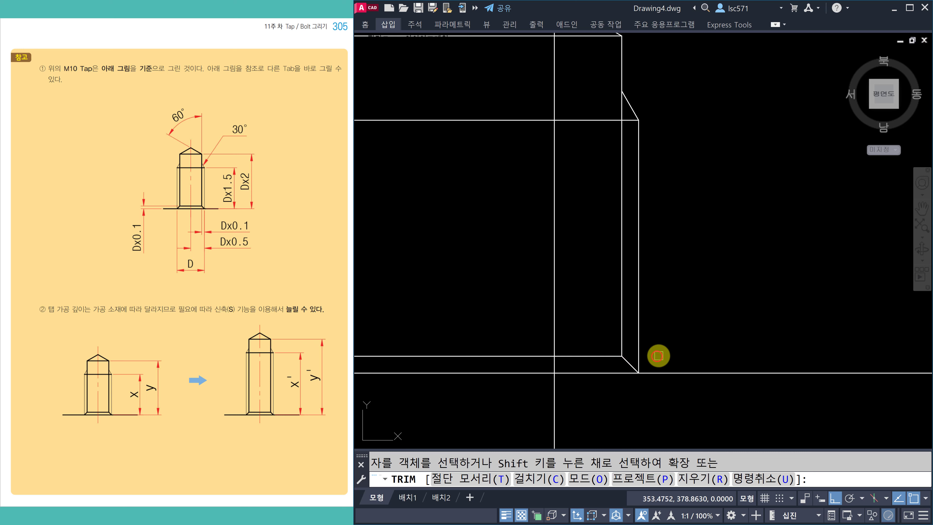
scroll(658, 356, "down", 1)
key("Escape")
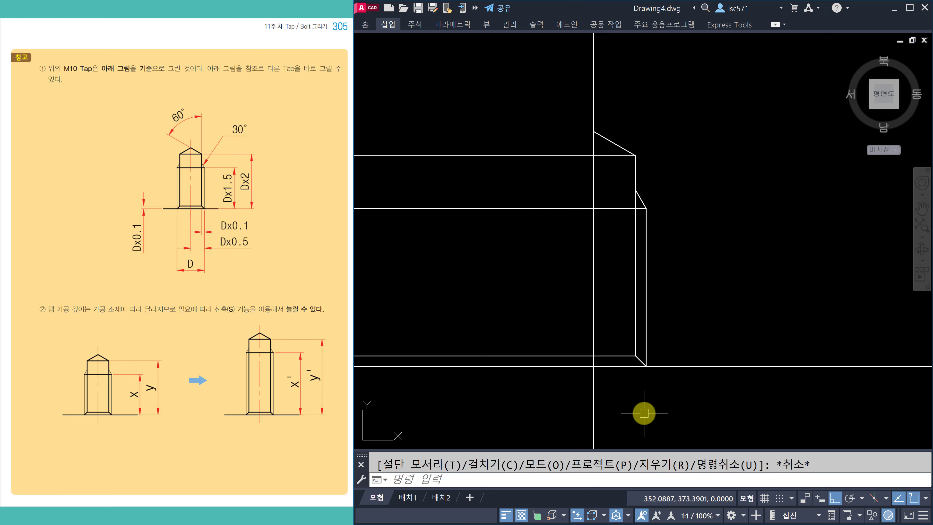
Step: Trim the chamfer, thread depth and drill depth lines on the left side of the centre line
type("tr")
key("Return")
left_click(565, 356)
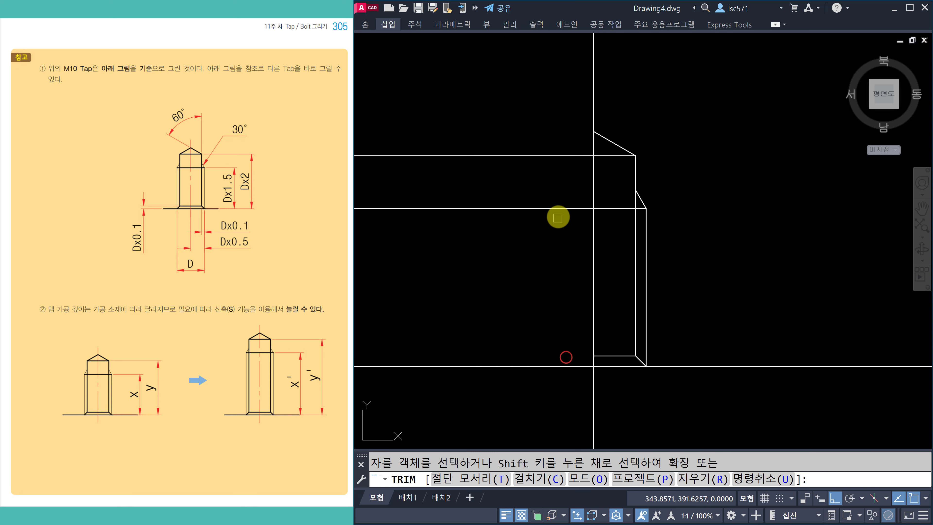
left_click(562, 209)
left_click(563, 156)
key("Escape")
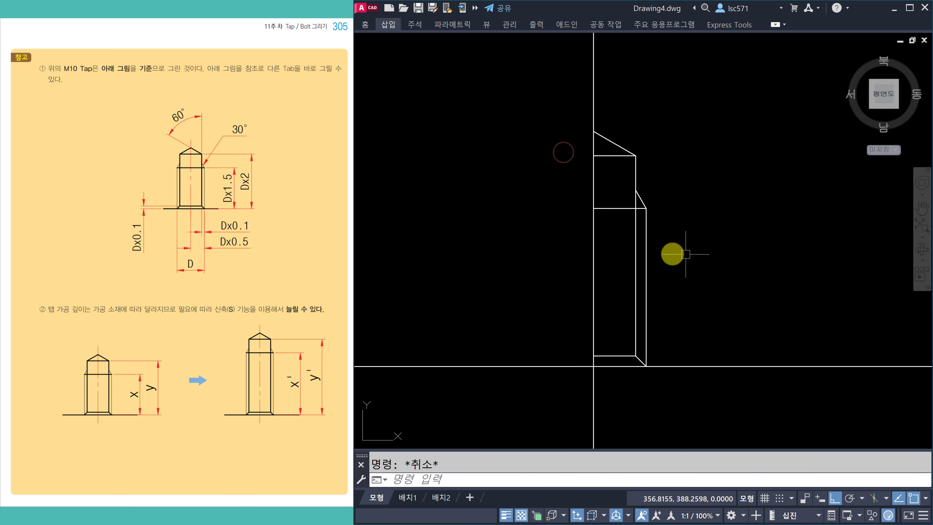
Step: Change the outer thread line and the 30-degree line to the 가는실선 layer
left_click(647, 231)
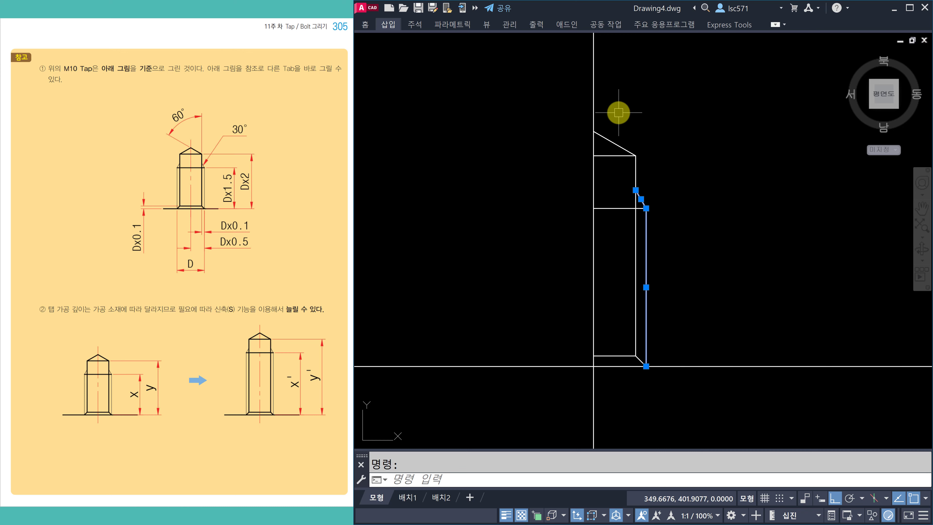
key("ctrl+1")
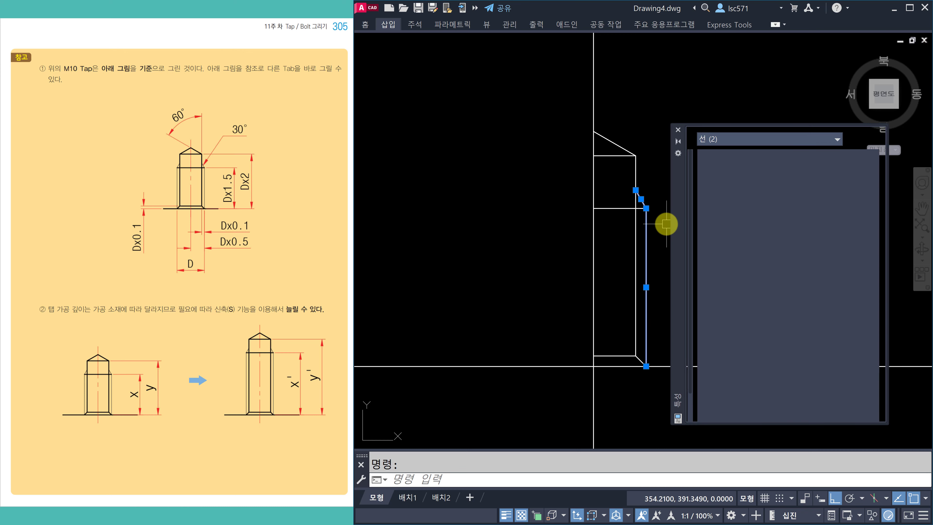
left_click(814, 183)
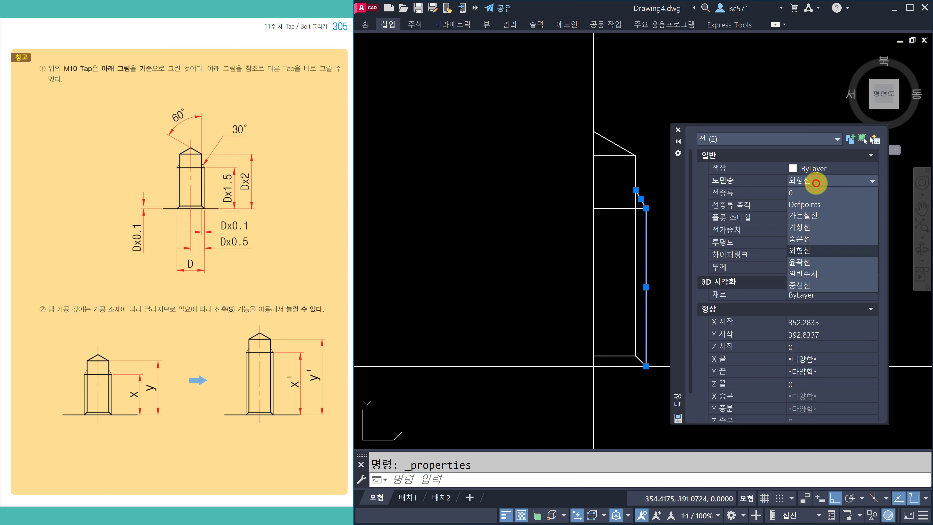
left_click(805, 218)
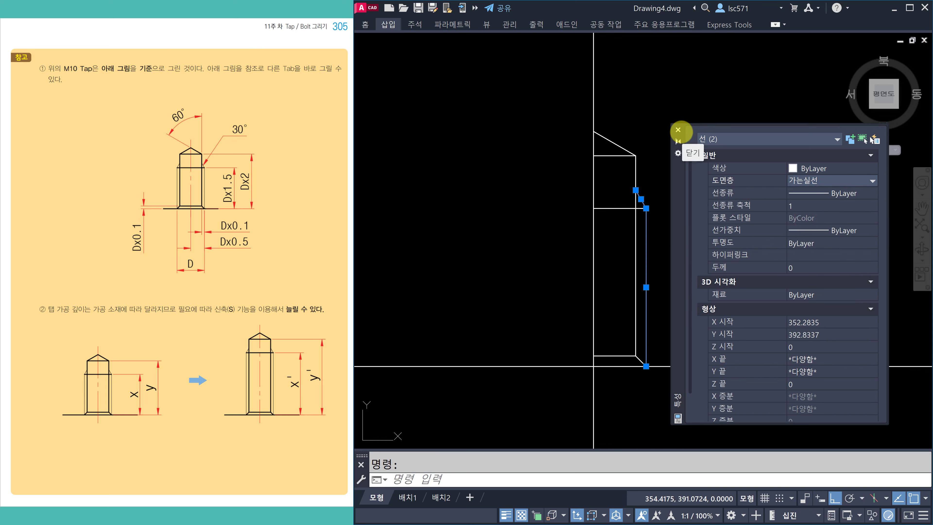
left_click(678, 129)
key("Escape")
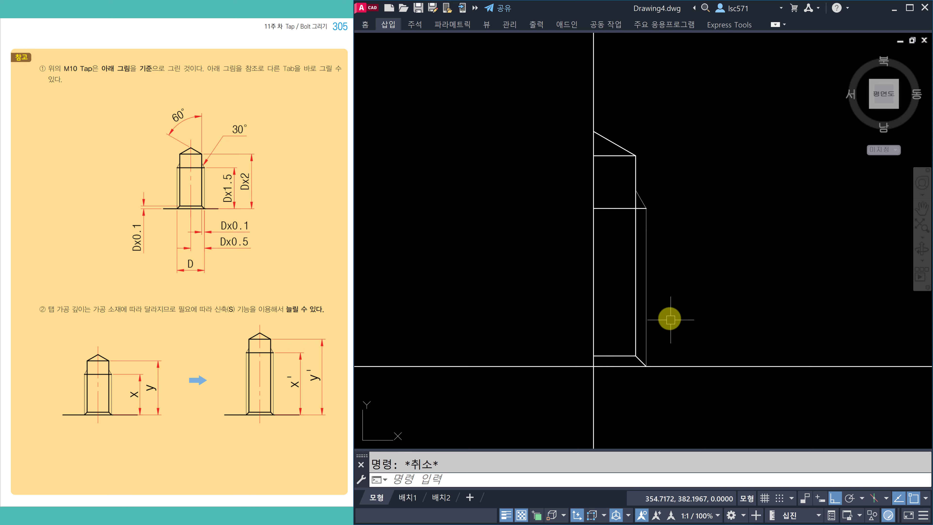
Step: Mirror the tap's right half about the vertical centre line, keeping the source objects
scroll(640, 207, "up", 2)
scroll(642, 207, "down", 3)
scroll(683, 279, "up", 1)
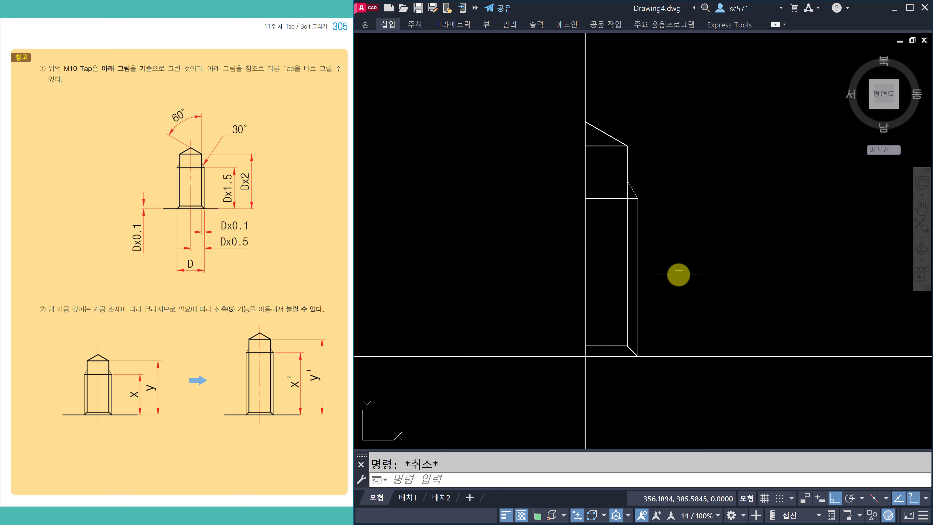
type("m")
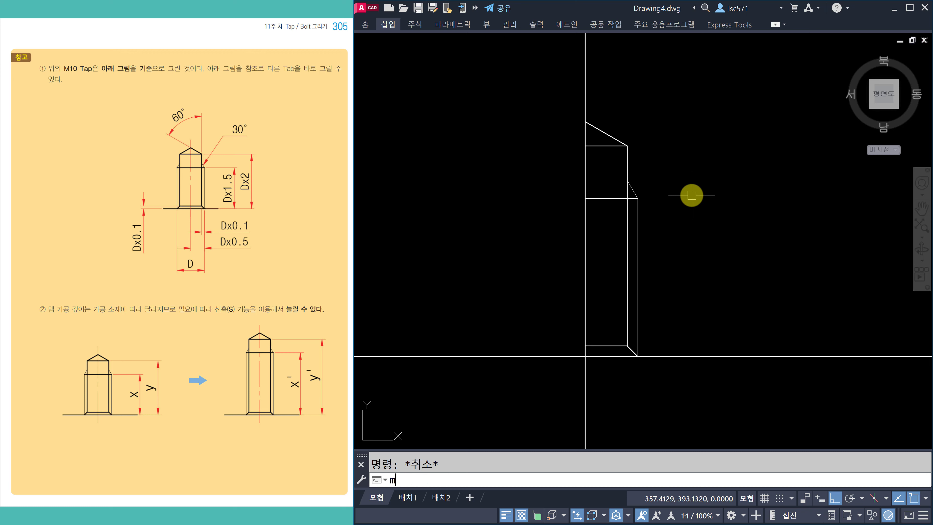
type("i")
key("Return")
left_click(537, 101)
left_click(696, 403)
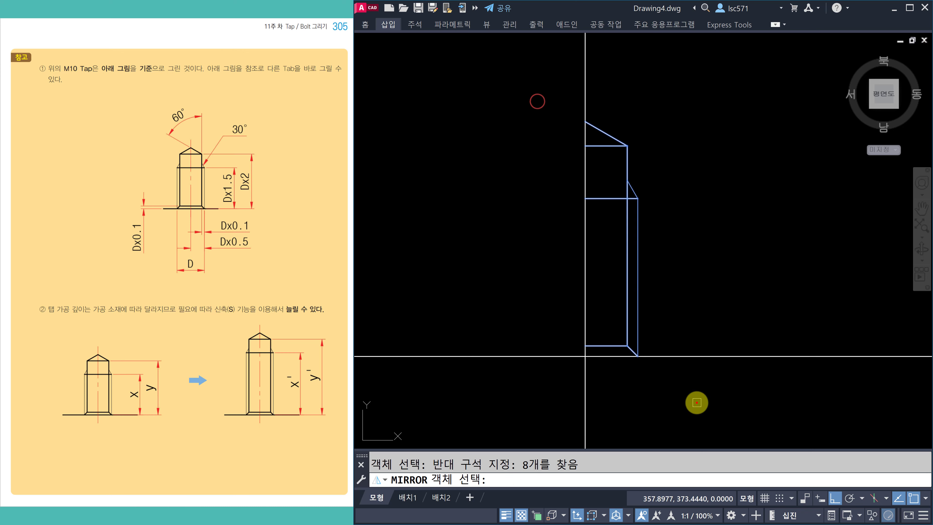
right_click(697, 402)
left_click(585, 121)
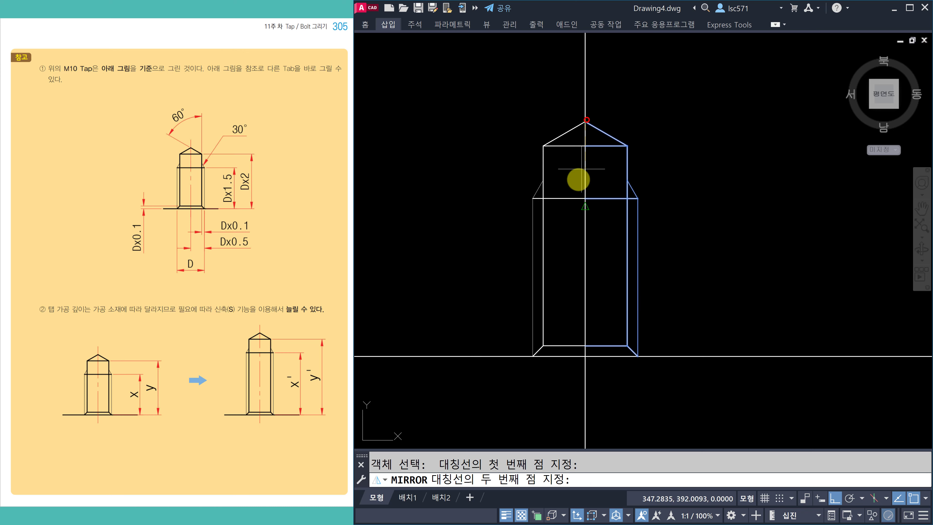
left_click(555, 285)
right_click(556, 285)
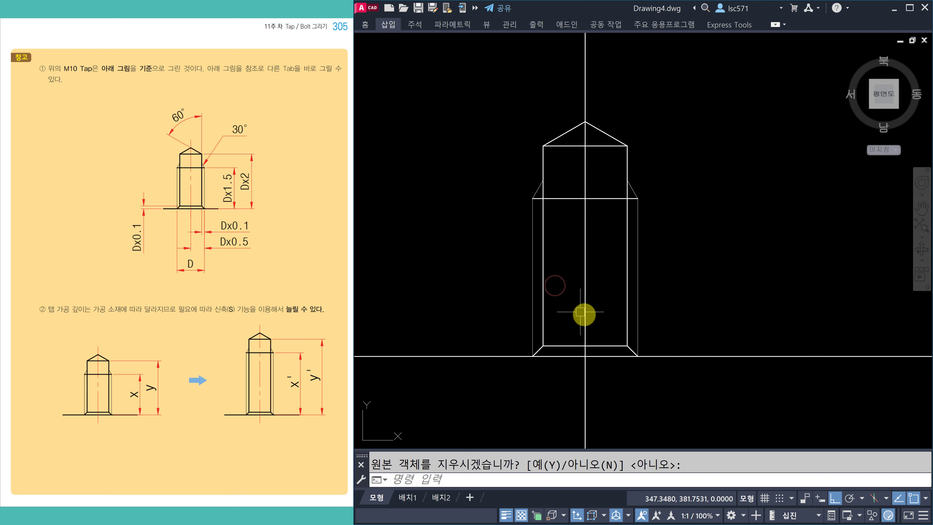
key("Escape")
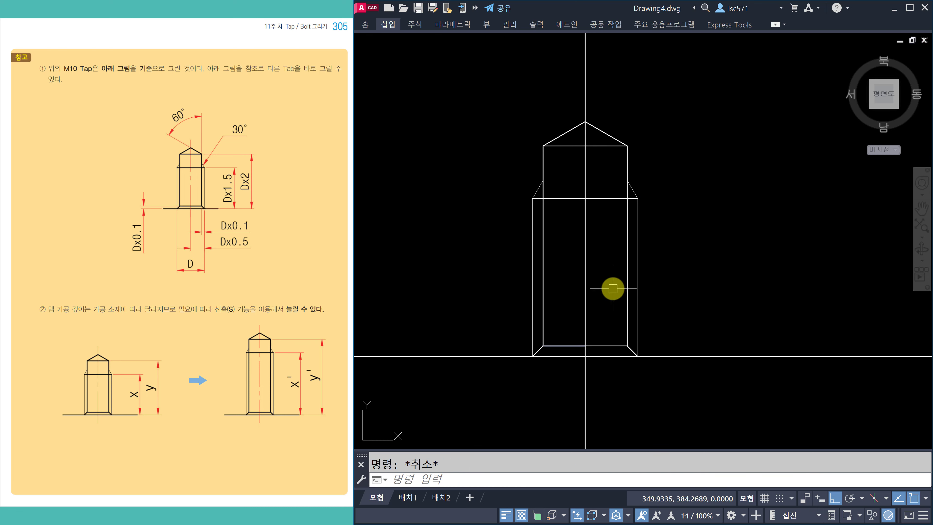
Step: Trim the vertical centre line below the base line and above the tap's tip
type("t")
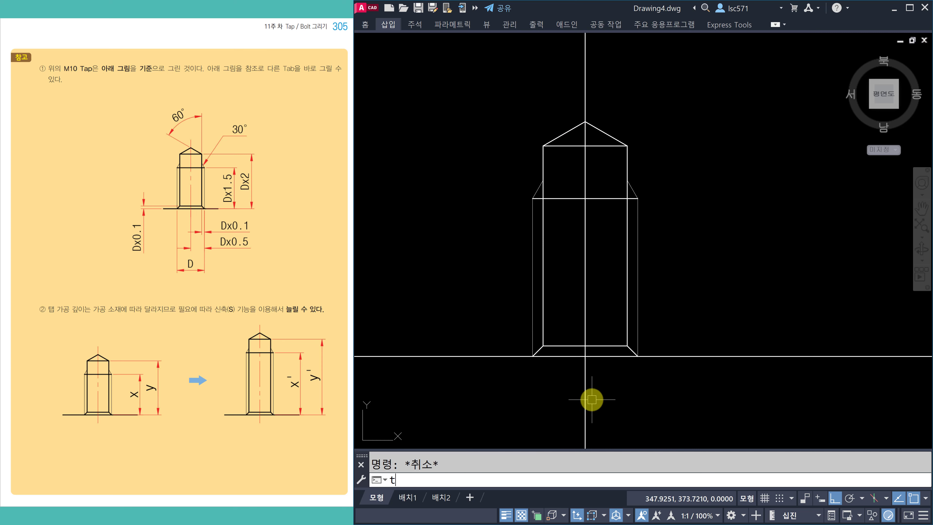
type("r")
key("Return")
left_click(587, 386)
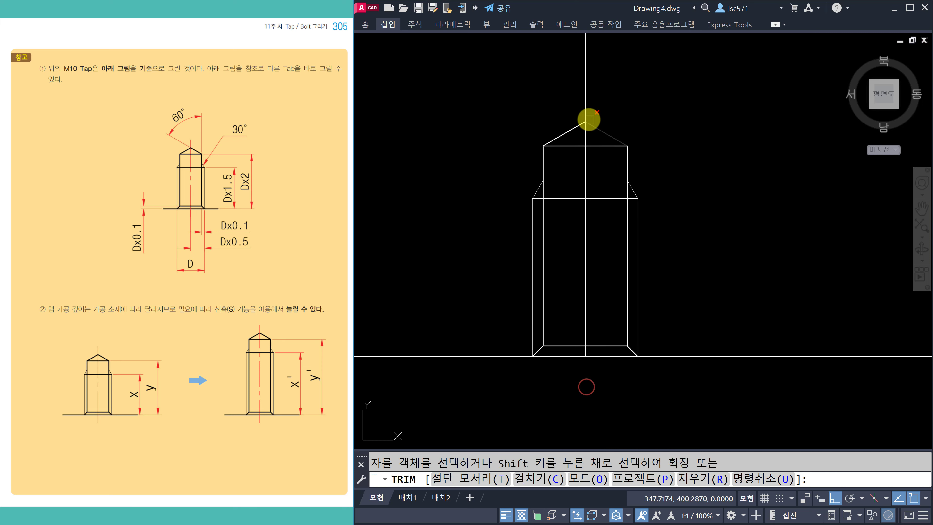
left_click(586, 107)
key("Escape")
Step: Change the tap's vertical centre line to the 중심선 layer
left_click(589, 163)
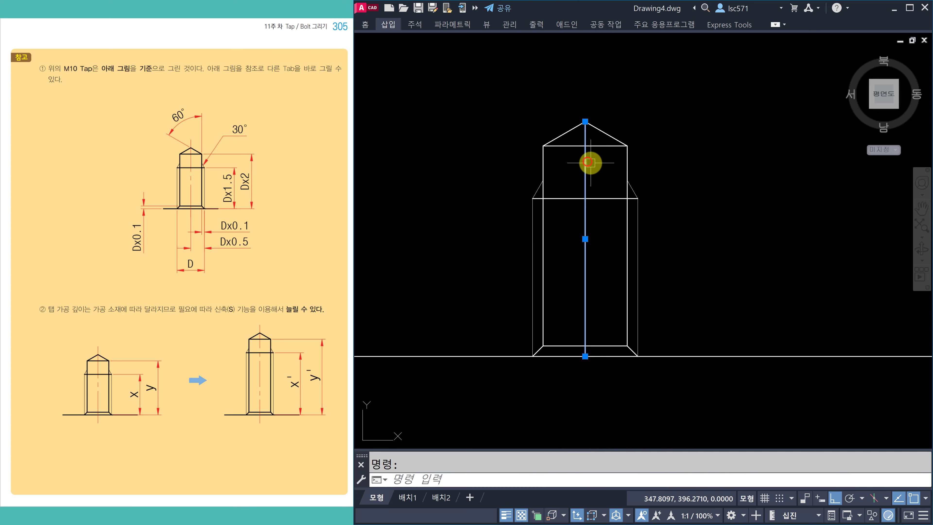
key("ctrl+1")
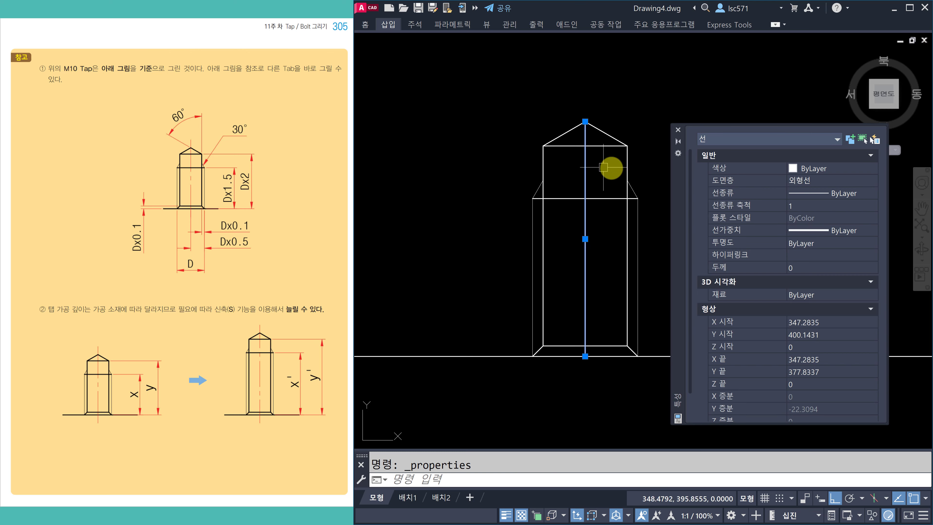
left_click(802, 178)
left_click(802, 180)
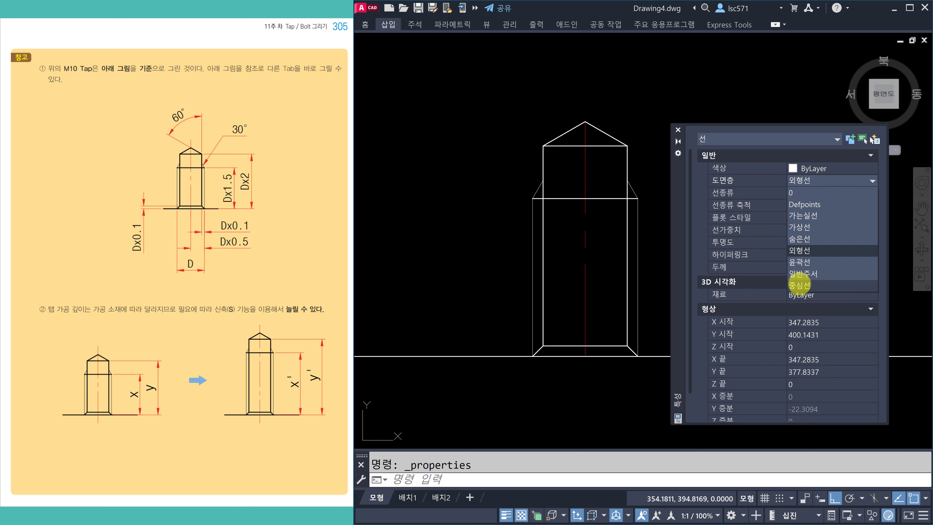
left_click(801, 283)
left_click(676, 129)
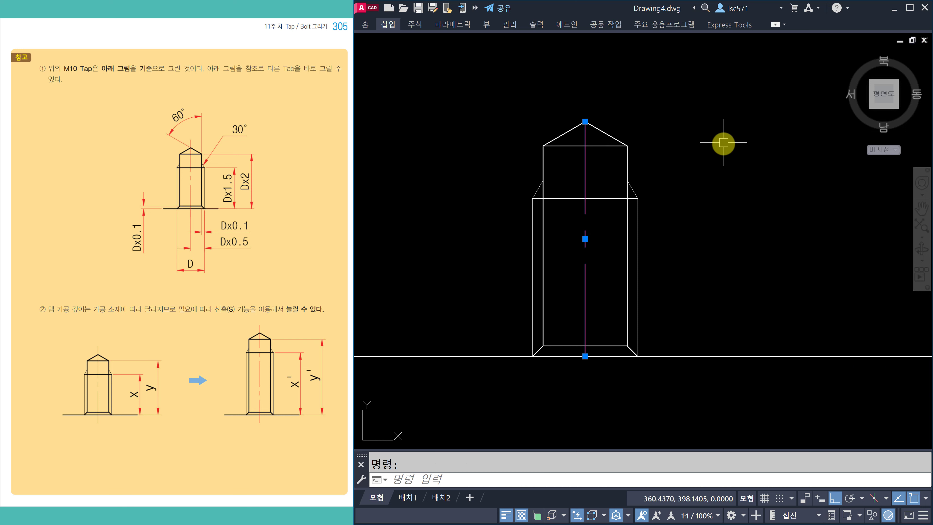
key("Escape")
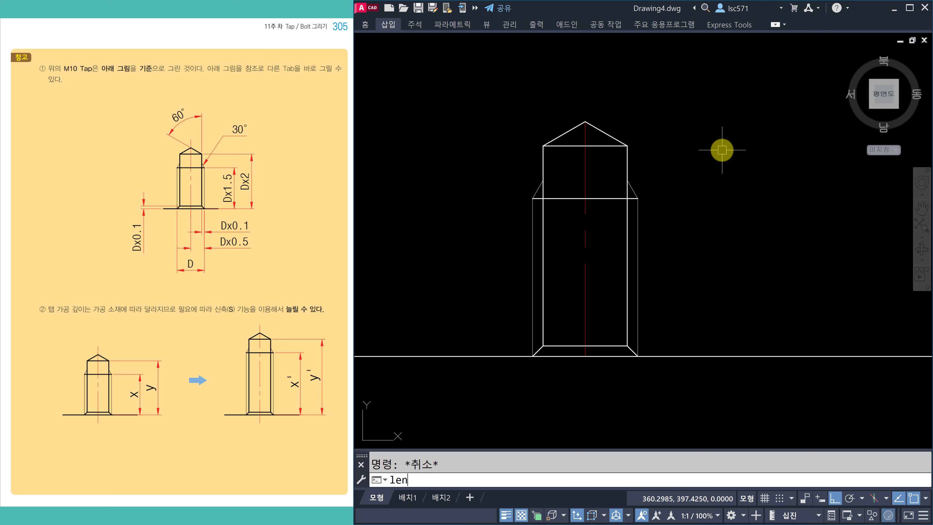
Step: Lengthen the centre line by a 3 mm increment at both its upper and lower ends
key("Return")
type("de")
key("Return")
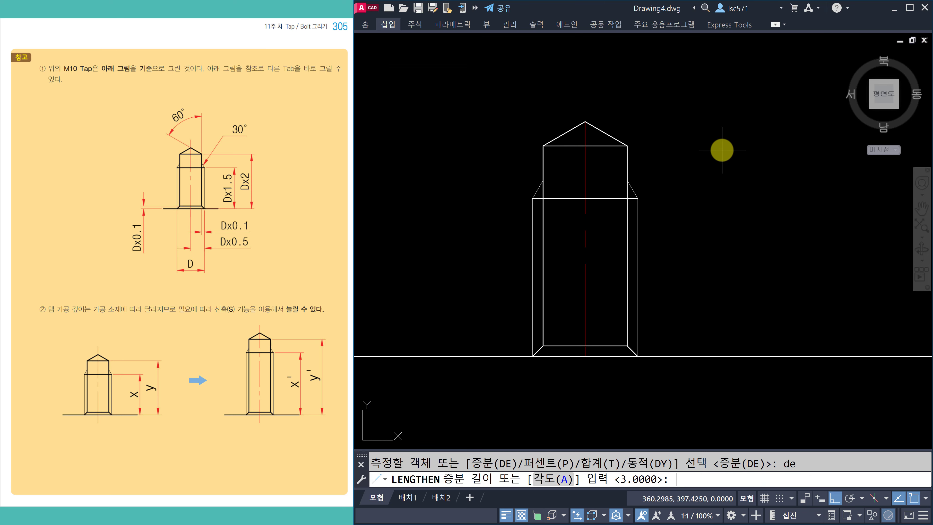
type("3")
key("Return")
left_click(581, 131)
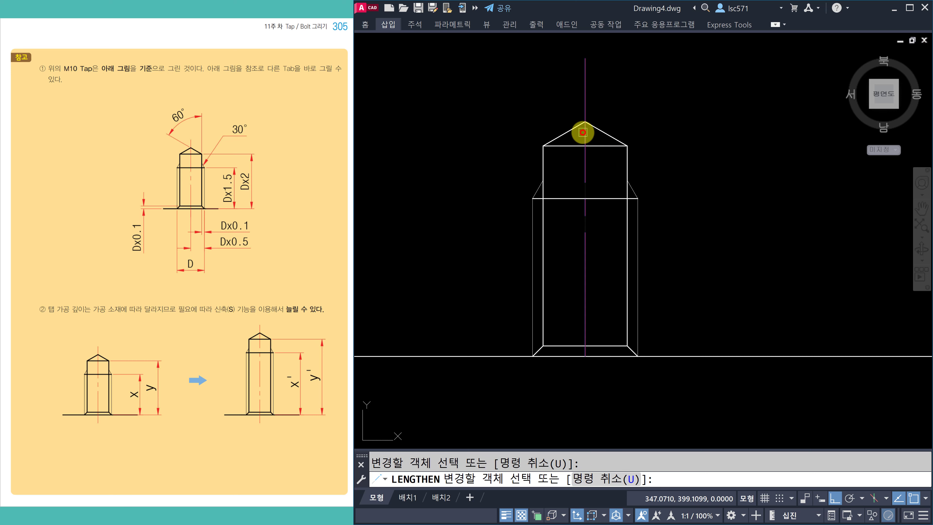
left_click(587, 312)
key("Escape")
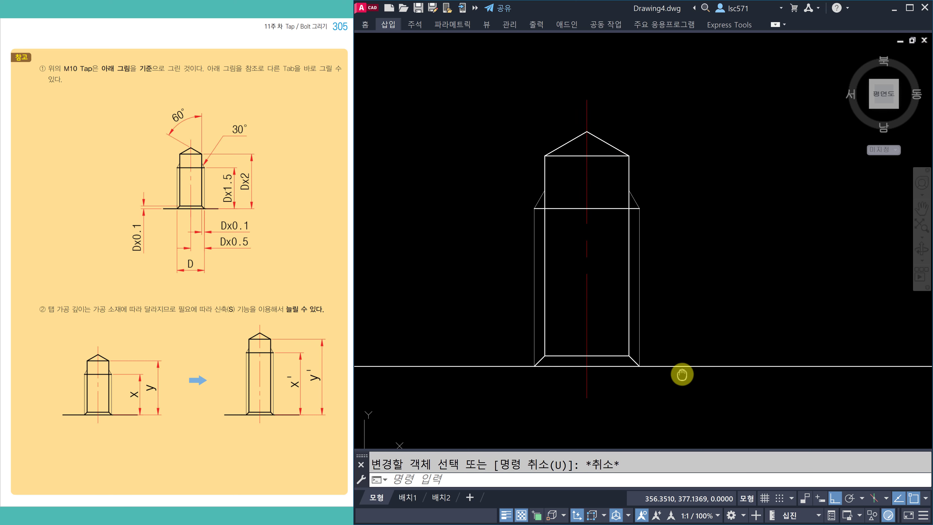
Step: Copy the complete tap horizontally along the base line, about 23.5 mm to each side of the original
scroll(629, 285, "down", 3)
scroll(622, 312, "up", 3)
scroll(621, 312, "down", 2)
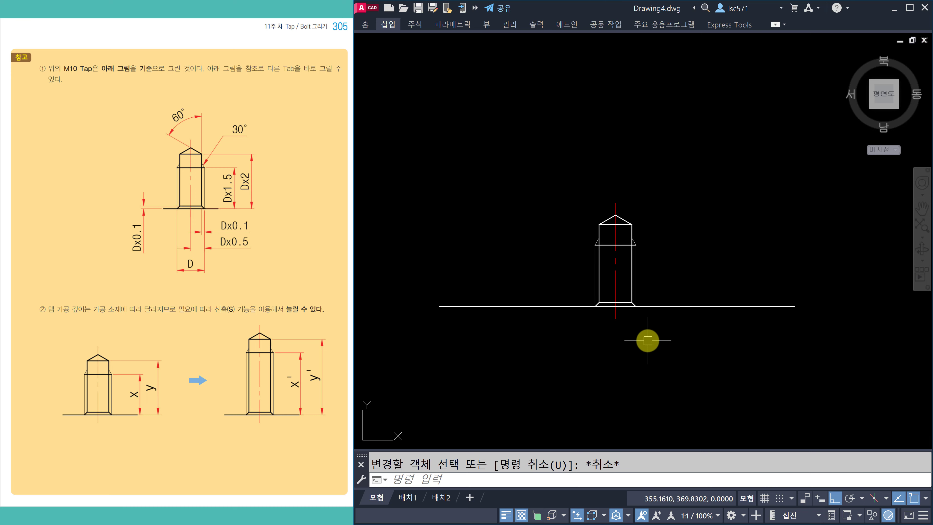
type("co")
key("Return")
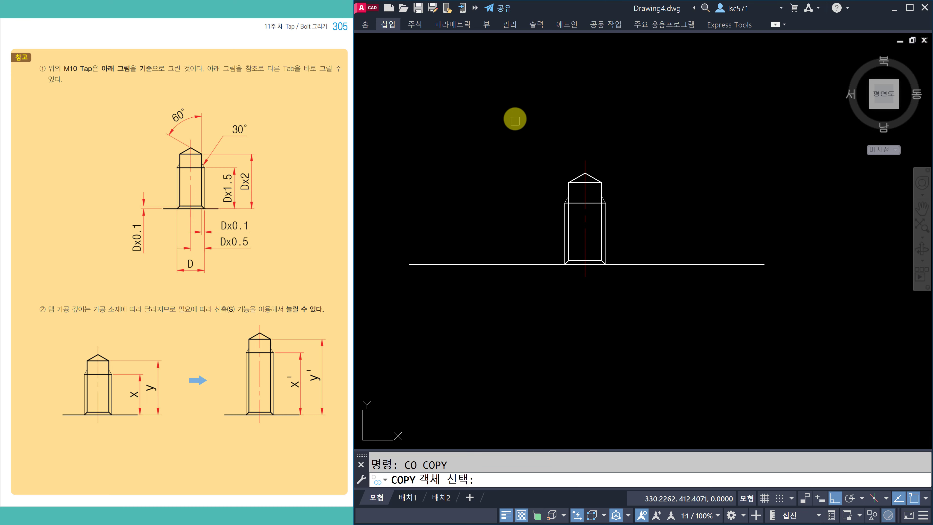
left_click(514, 117)
left_click(668, 359)
key("Return")
left_click(589, 342)
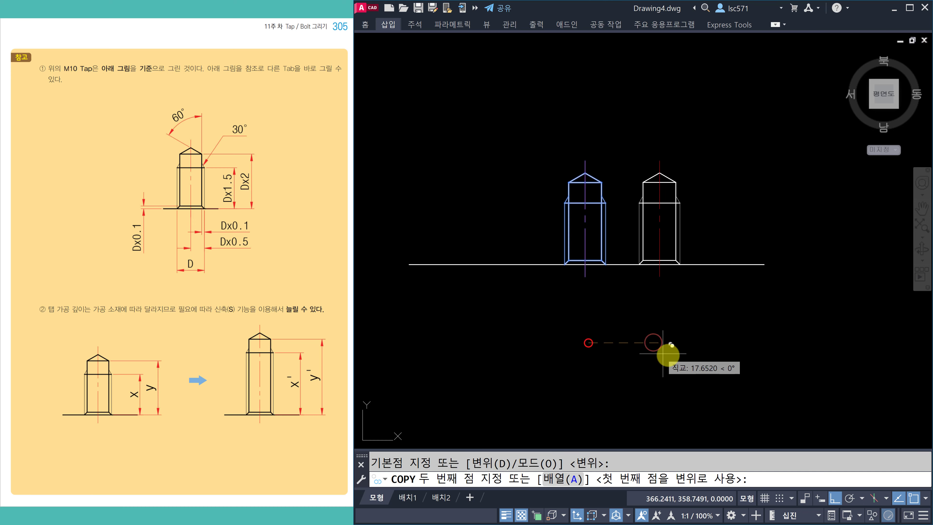
left_click(682, 354)
left_click(490, 365)
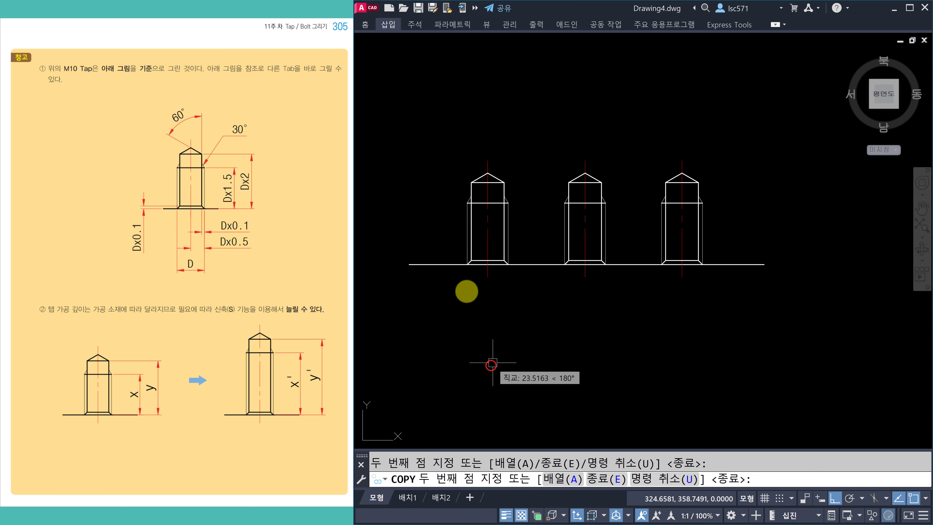
key("Escape")
Step: Scale the left tap copy by 1.2 about the intersection of its centre line and the base line
scroll(491, 285, "up", 3)
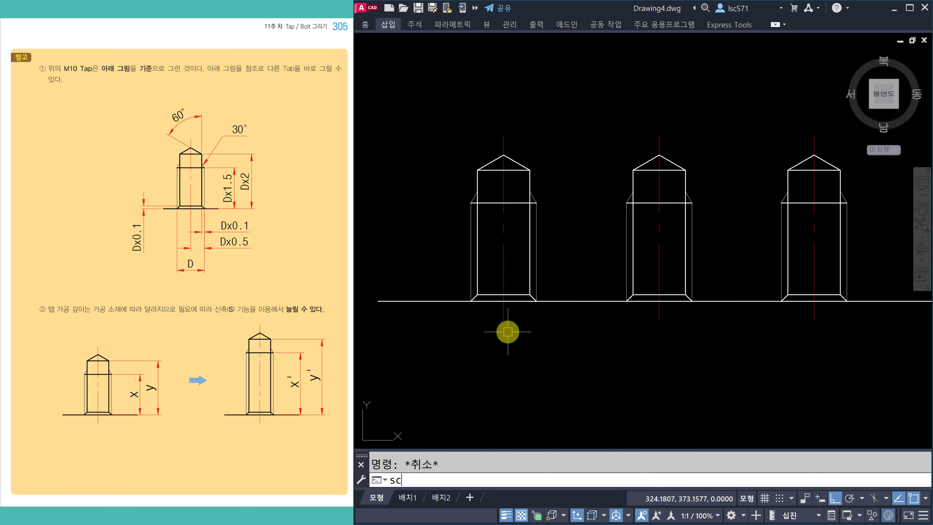
type("sc")
key("Return")
left_click(440, 89)
left_click(579, 380)
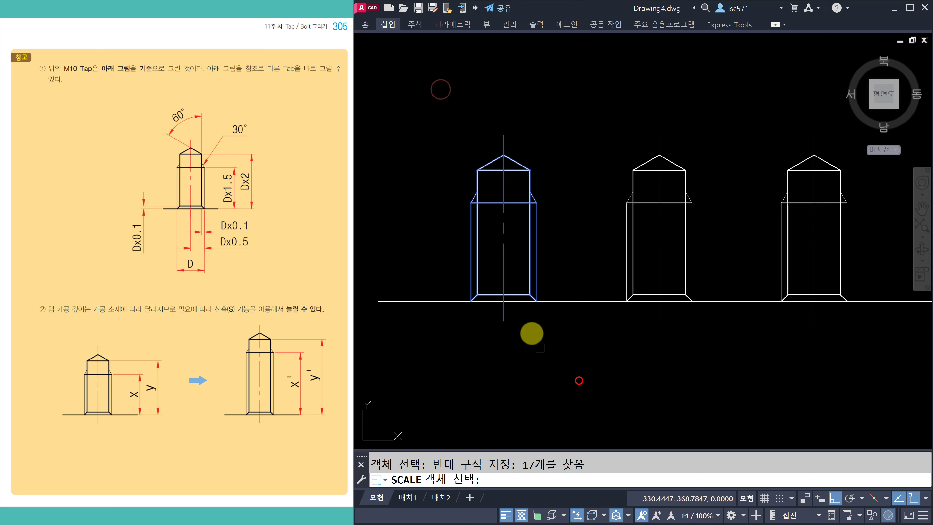
key("Return")
left_click(503, 301)
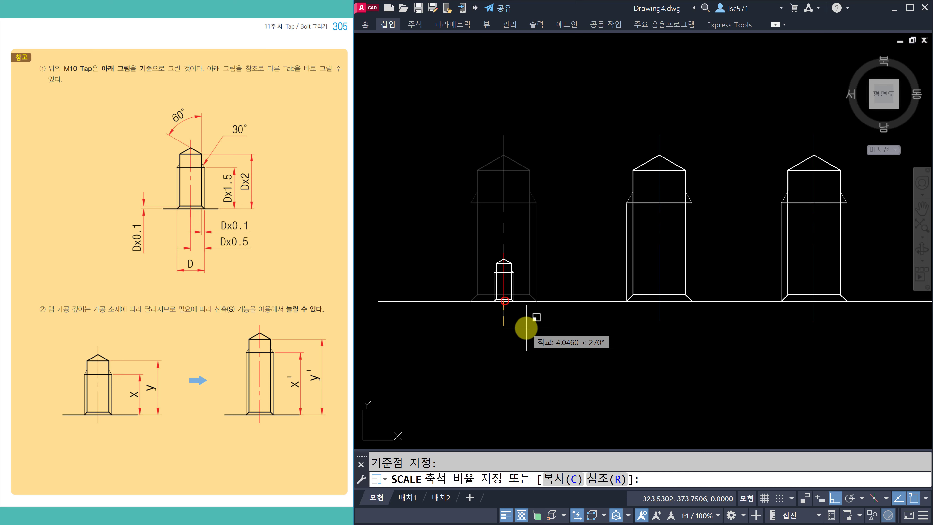
key("Return")
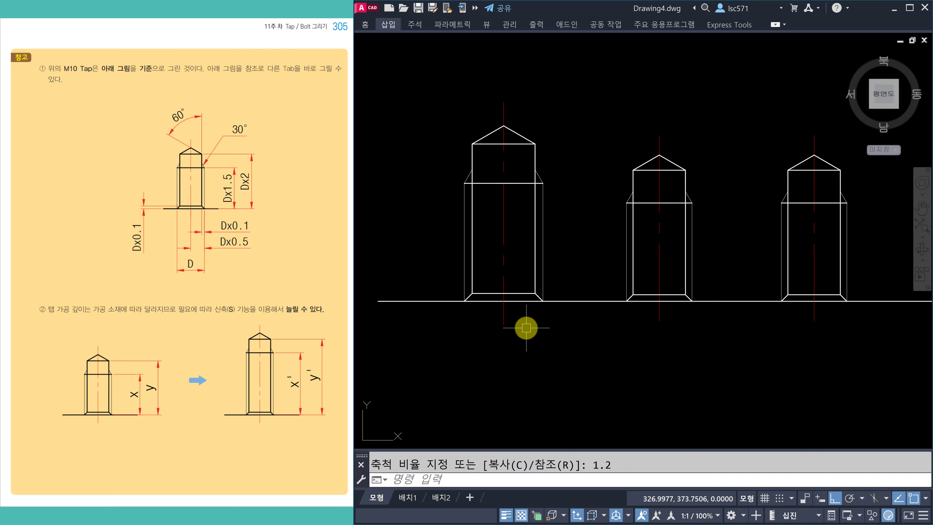
key("Escape")
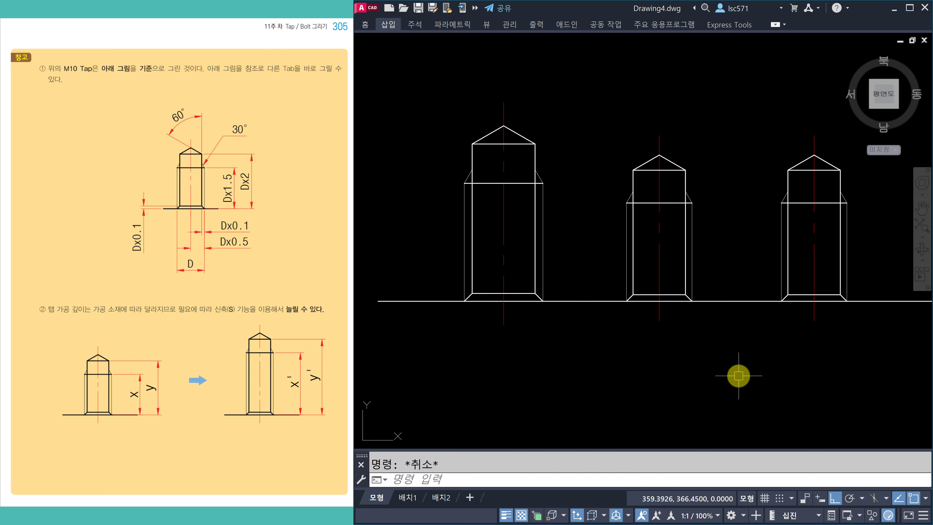
Step: Scale the right tap copy by .8 about the intersection of its centre line and the base line
type("sc")
key("Return")
left_click(757, 109)
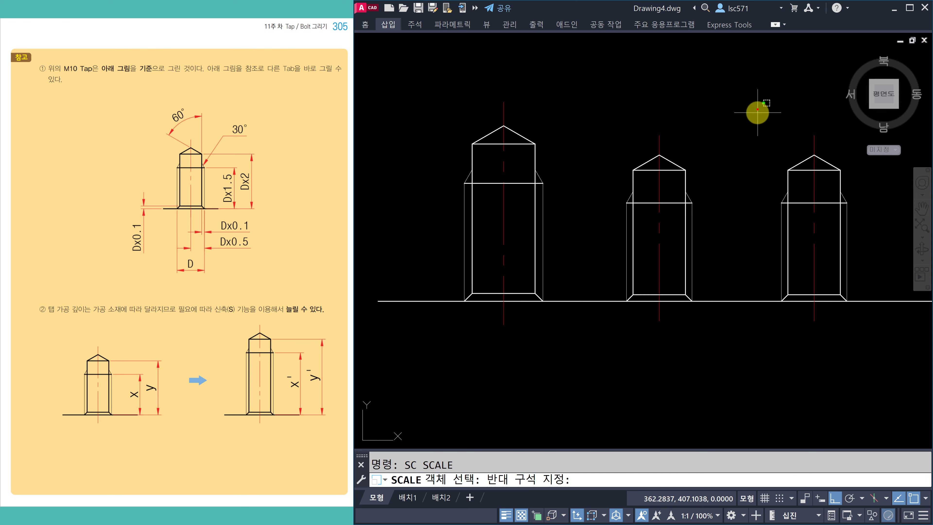
left_click(869, 375)
key("Return")
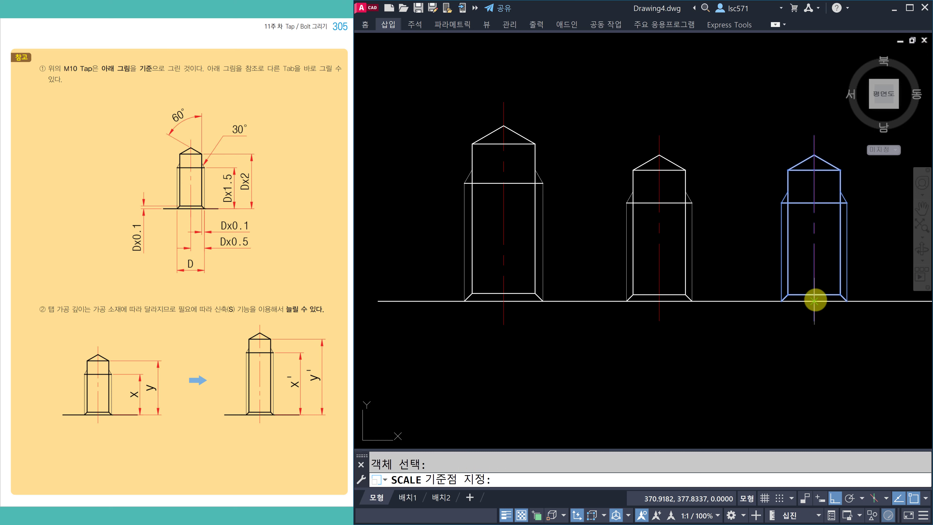
left_click(814, 300)
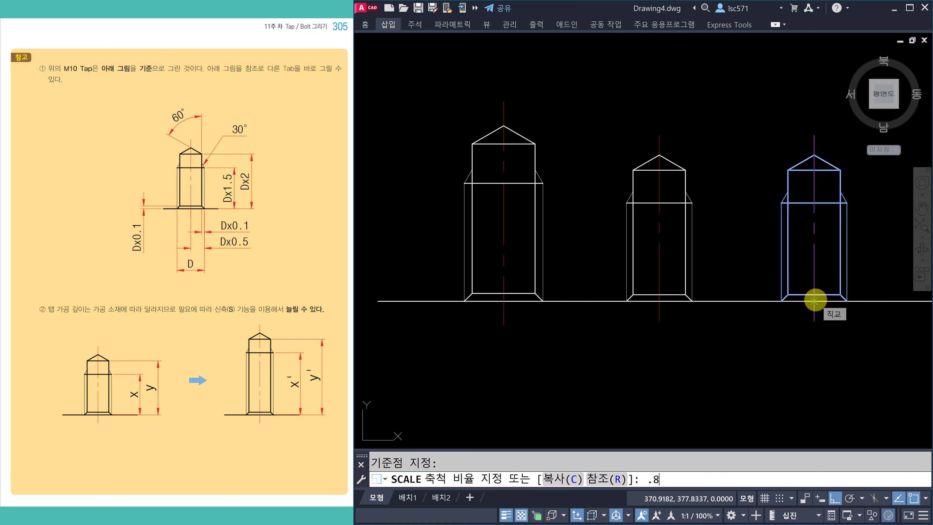
key("Return")
key("Escape")
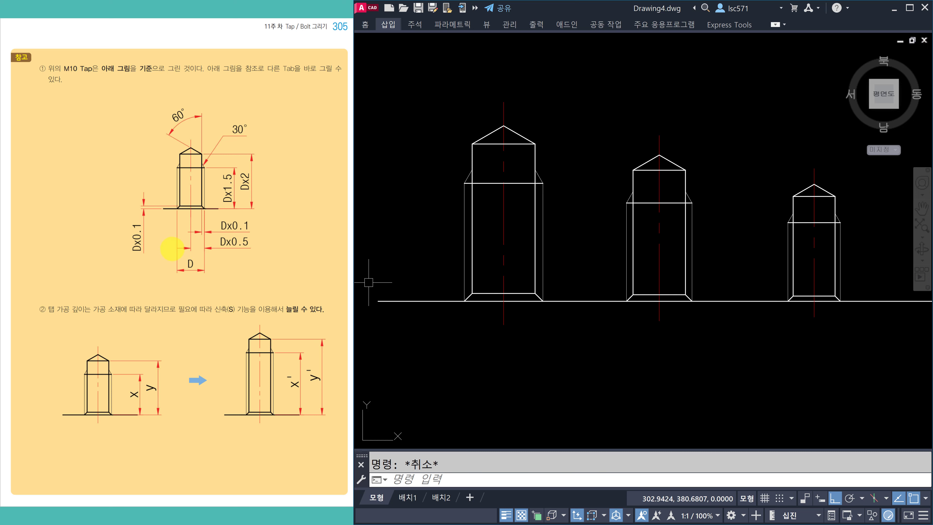
Step: Page the textbook forward past the tap exercise and hex socket bolt dimensions to the bolt drawing procedure on page 308
scroll(224, 281, "down", 1)
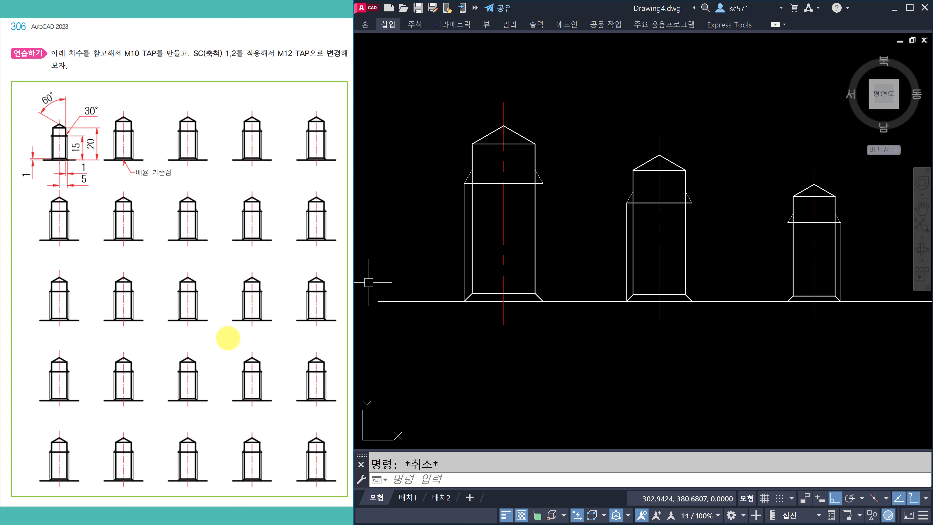
scroll(229, 341, "down", 1)
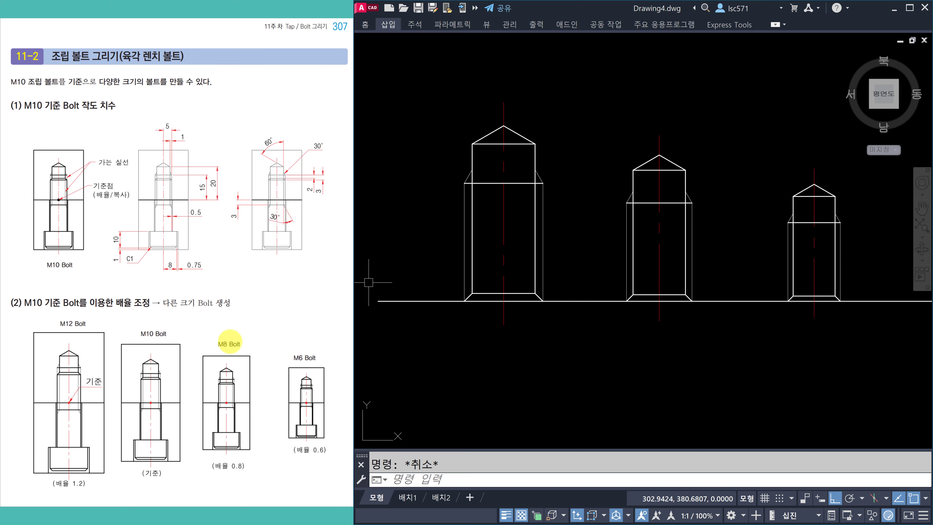
left_click(537, 367)
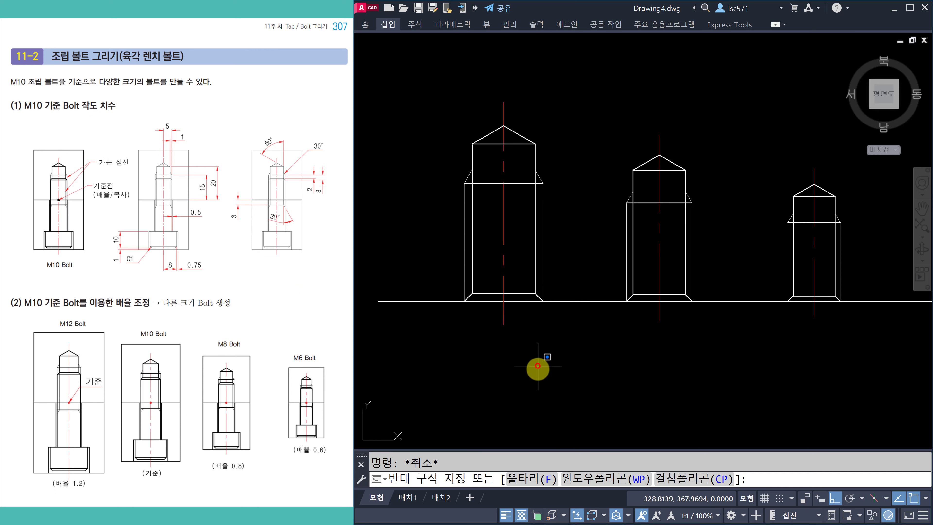
key("Escape")
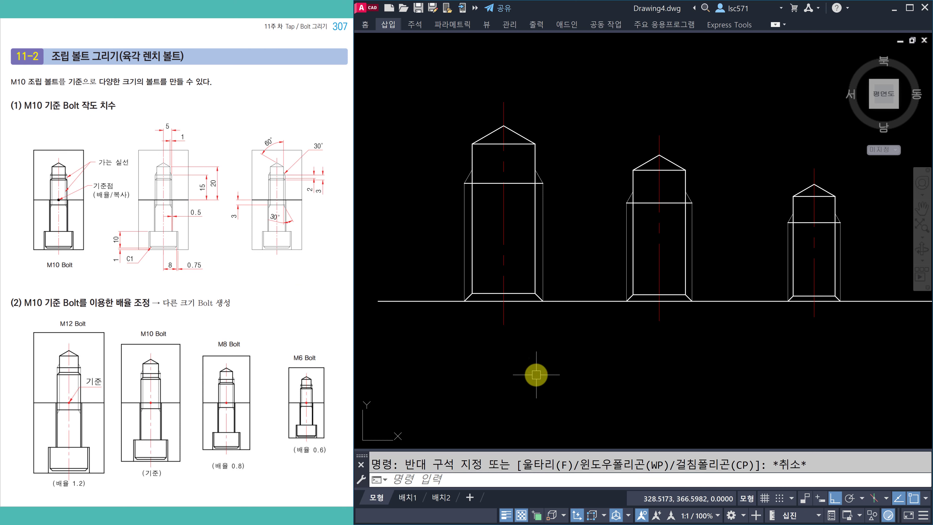
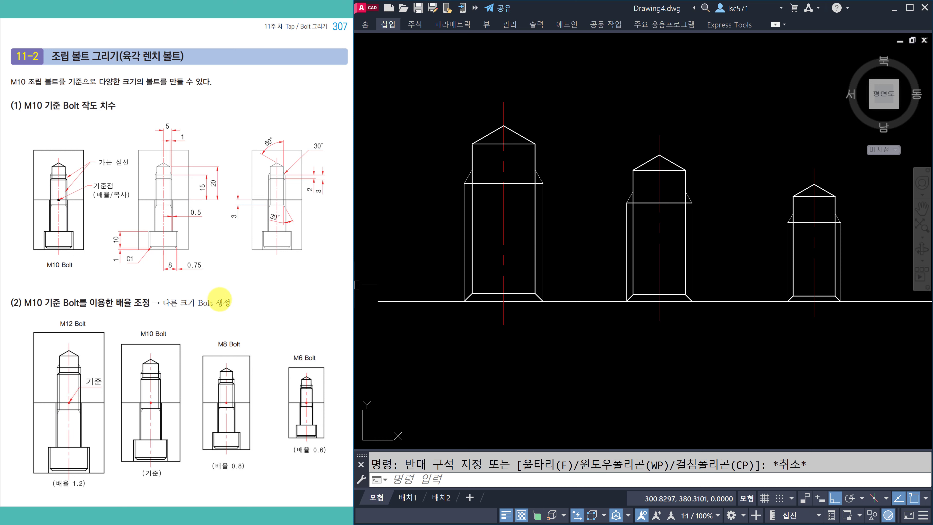
key("Page_Down")
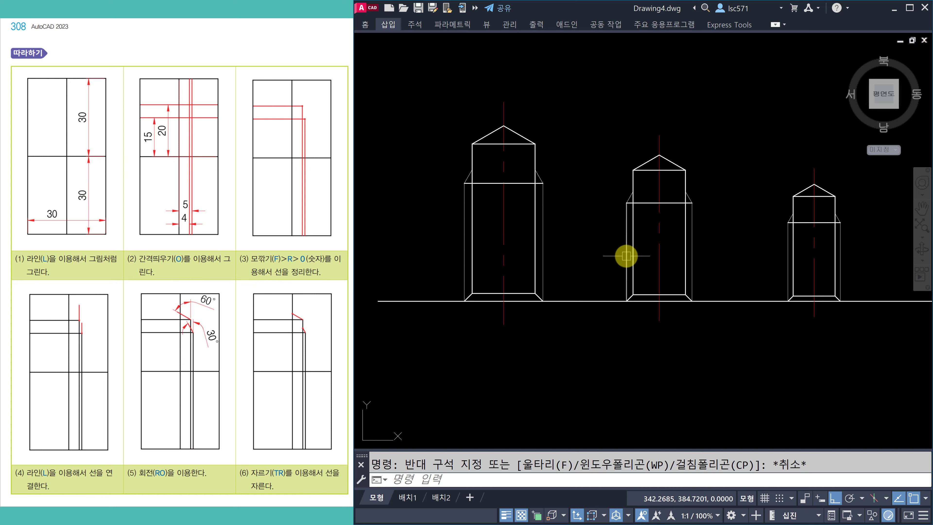
Step: Draw a closed rectangle 30 mm wide and 60 mm high with lines in the empty area above the taps
middle_click_drag(625, 258, 624, 258)
scroll(715, 239, "down", 6)
middle_click_drag(674, 175, 589, 423)
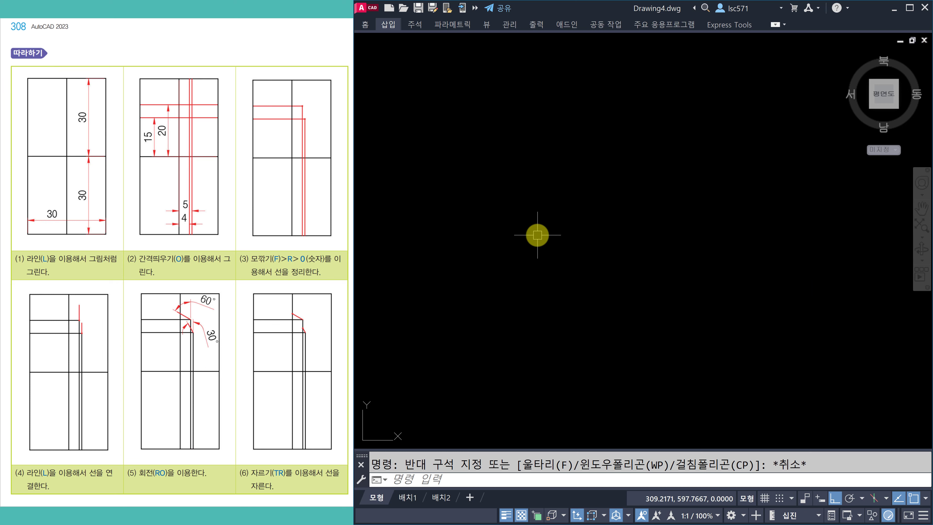
type("l")
key("Return")
left_click(507, 133)
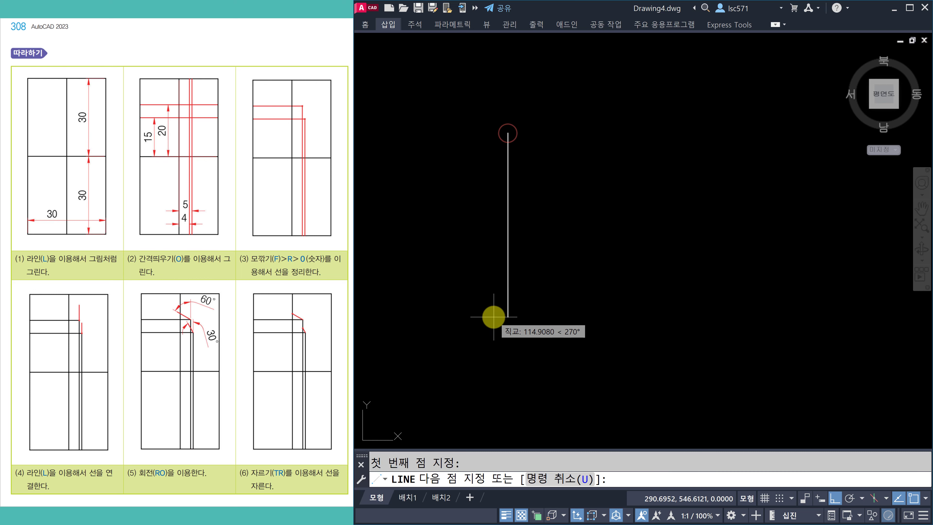
type("60")
key("Return")
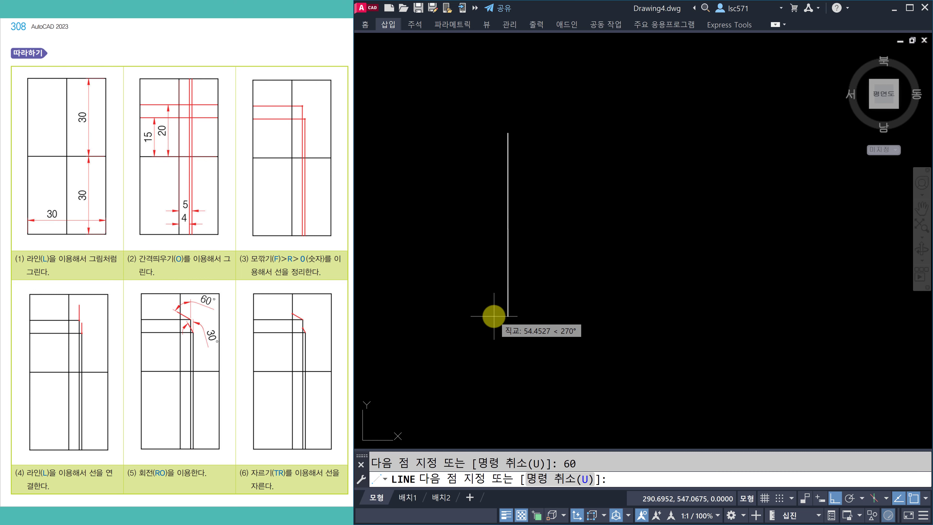
type("3")
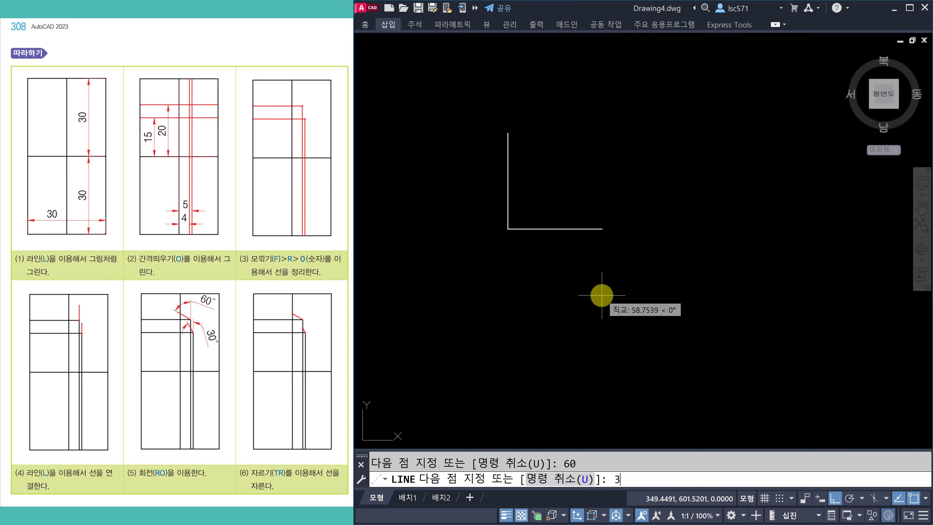
type("0")
key("Return")
type("6")
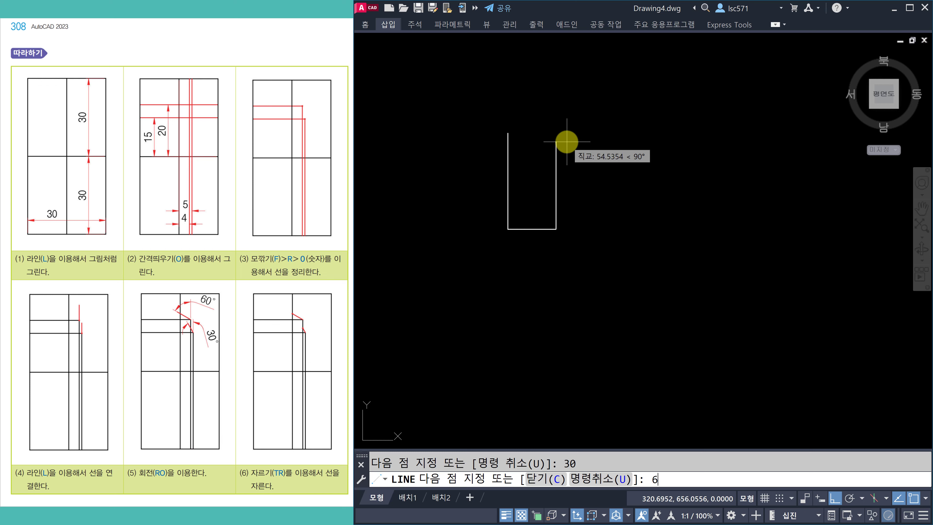
type("0")
key("Return")
type("c")
key("Return")
Step: Draw a horizontal line across the rectangle between the midpoints of its two vertical sides
scroll(537, 159, "up", 2)
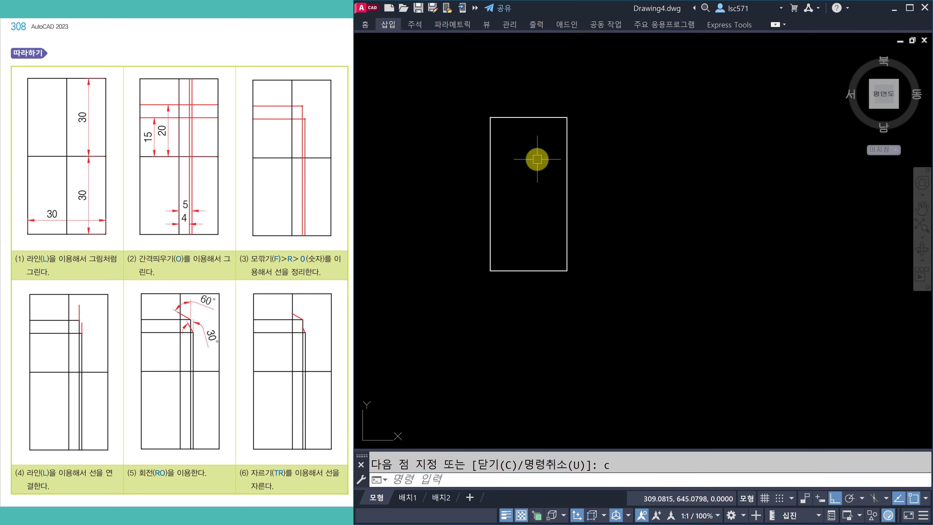
scroll(536, 159, "up", 2)
middle_click_drag(538, 183, 558, 192)
key("Escape")
type("l")
key("Return")
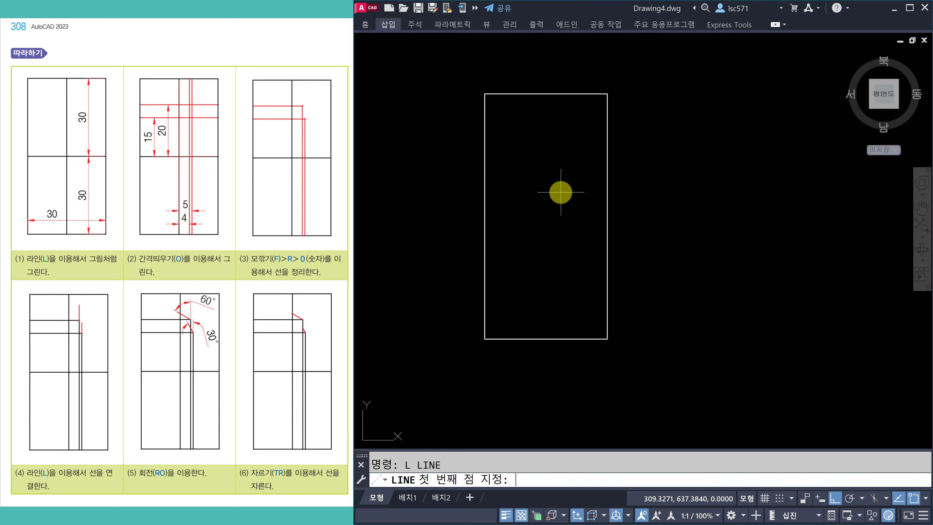
left_click(484, 216)
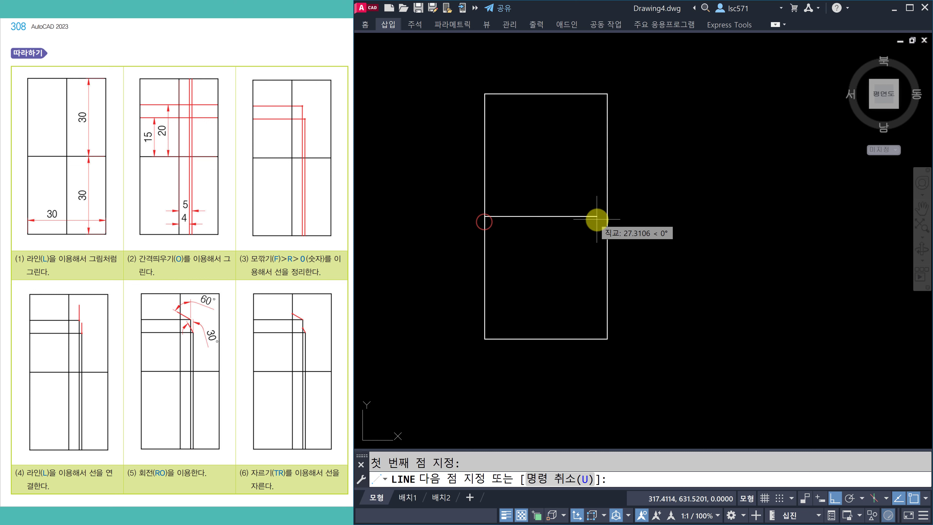
left_click(607, 216)
key("Escape")
key("Escape")
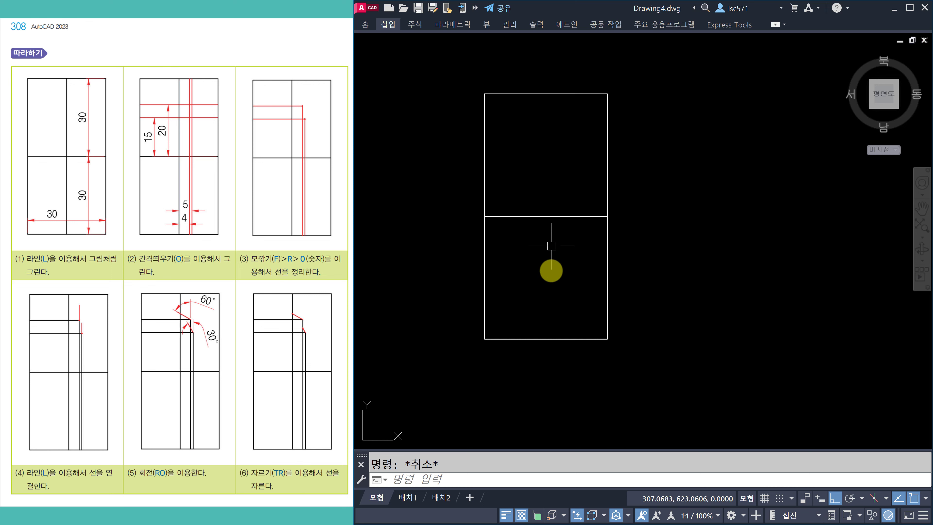
Step: Draw a vertical line through the rectangle from the midpoint of its upper edge to its lower edge
type("l")
key("Return")
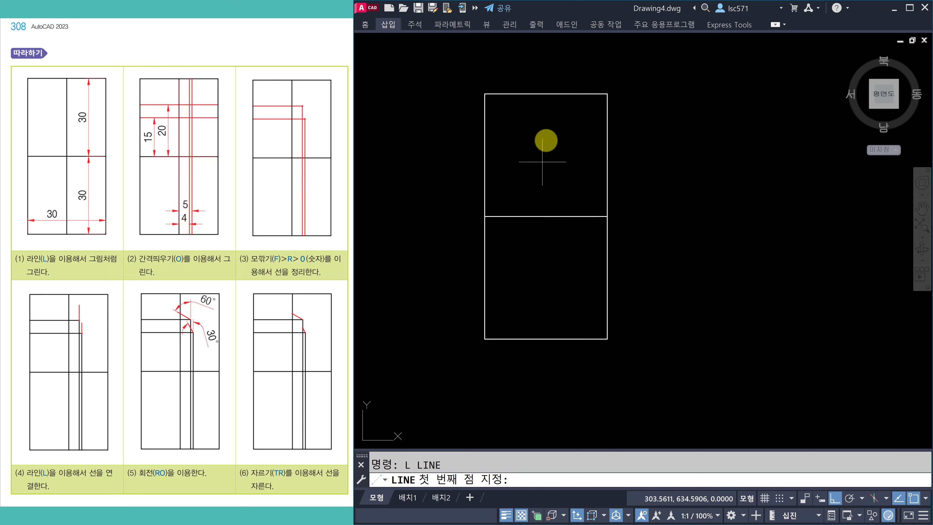
left_click(547, 94)
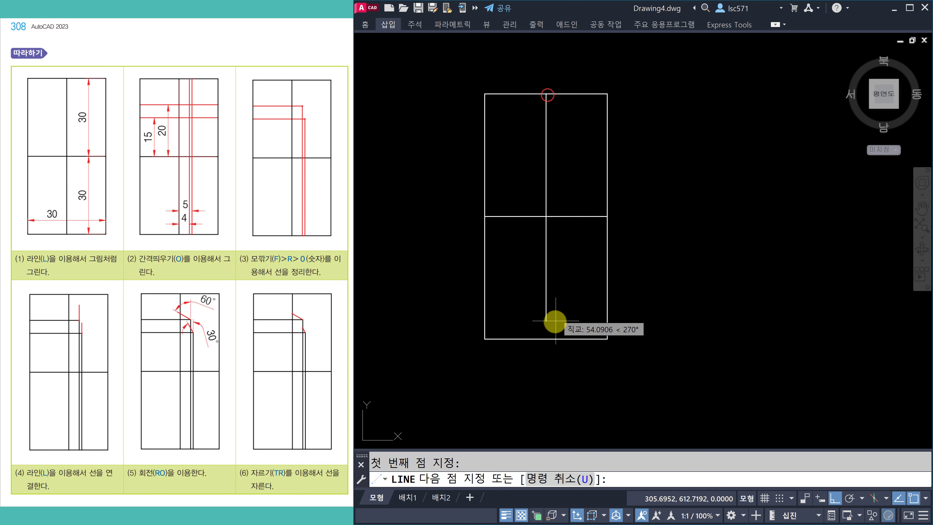
left_click(546, 338)
key("Escape")
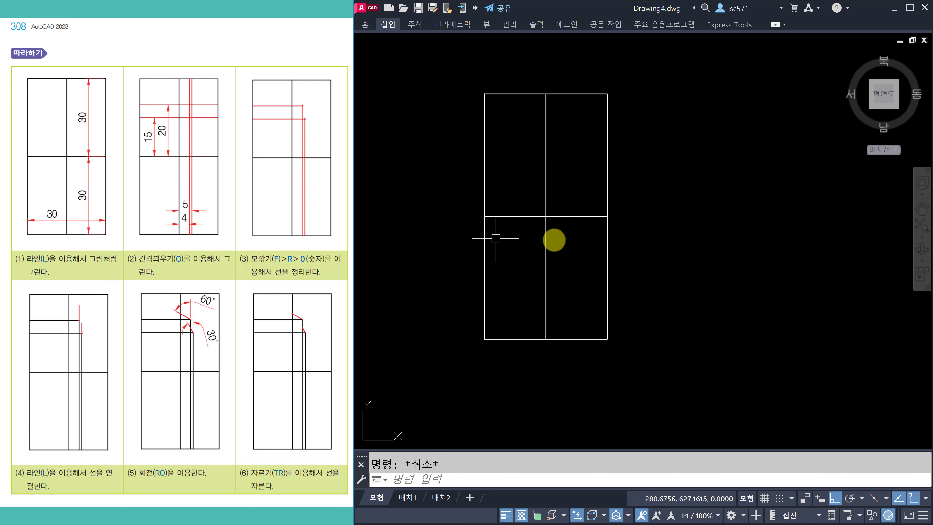
Step: Offset the rectangle's vertical centre line 5 mm to the right
scroll(543, 199, "up", 2)
scroll(545, 201, "down", 2)
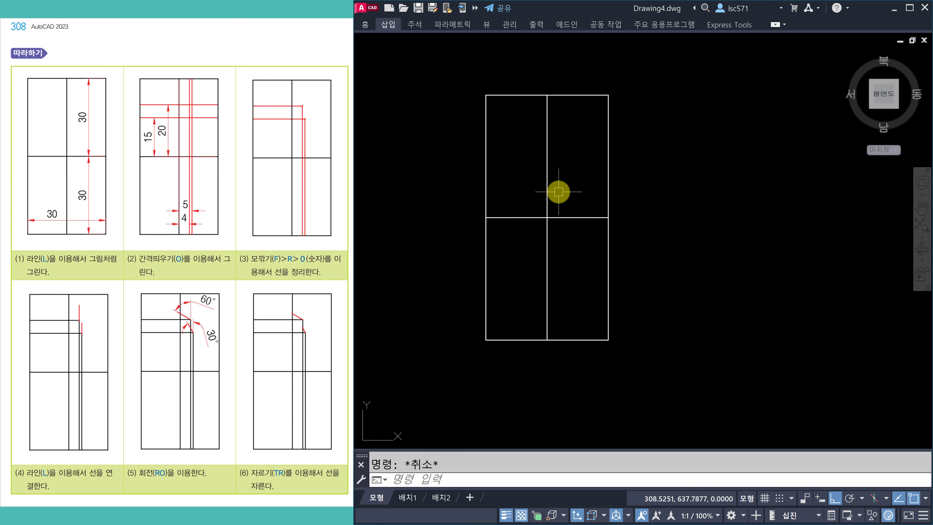
scroll(558, 191, "up", 2)
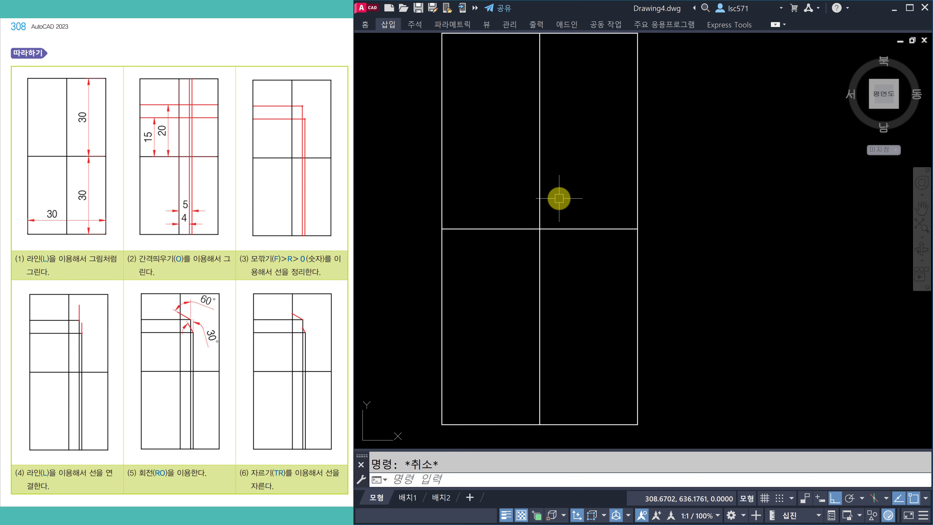
key("Return")
type("5")
key("Return")
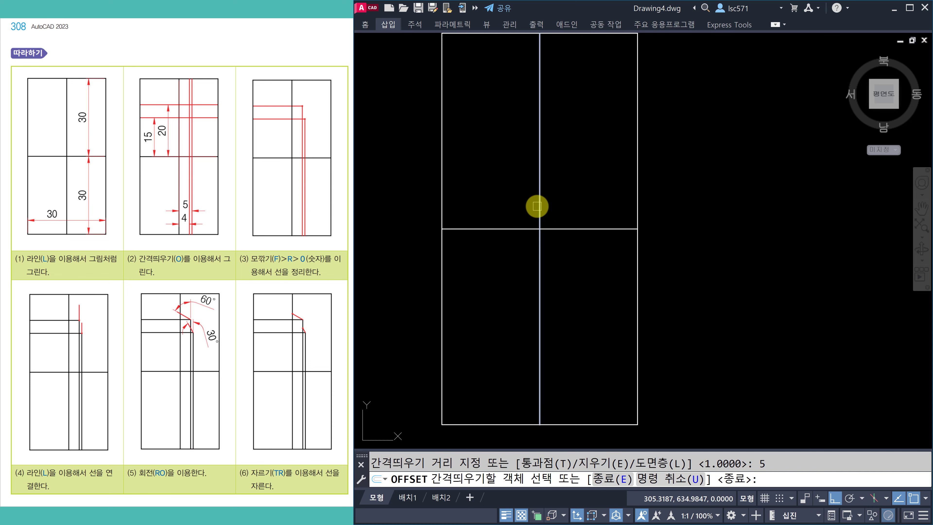
left_click(539, 207)
left_click(567, 202)
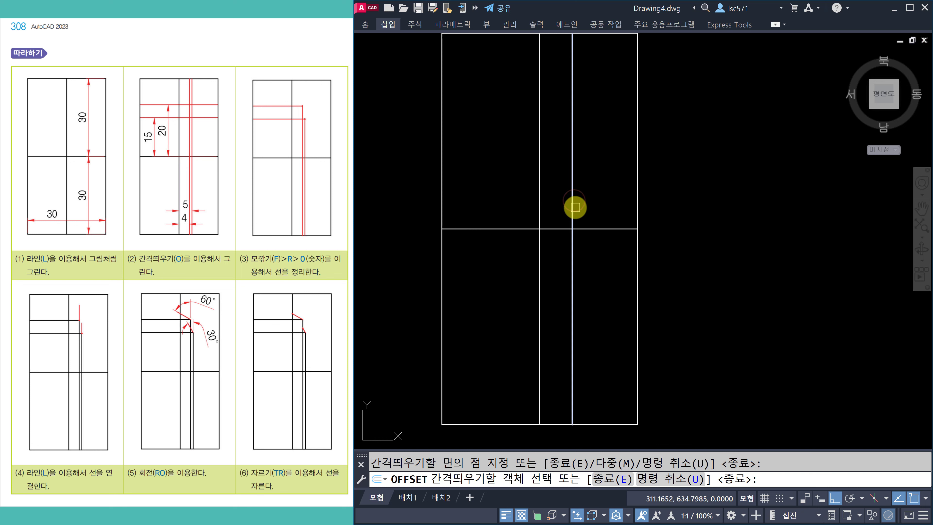
key("Escape")
Step: Offset the new vertical line 1 mm back toward the centre line
type("o")
key("Return")
key("Return")
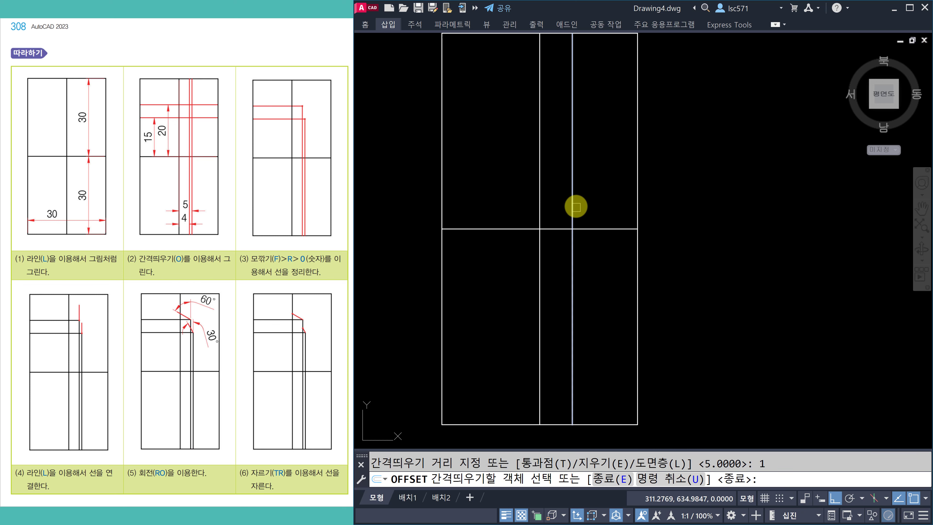
left_click(572, 180)
left_click(503, 176)
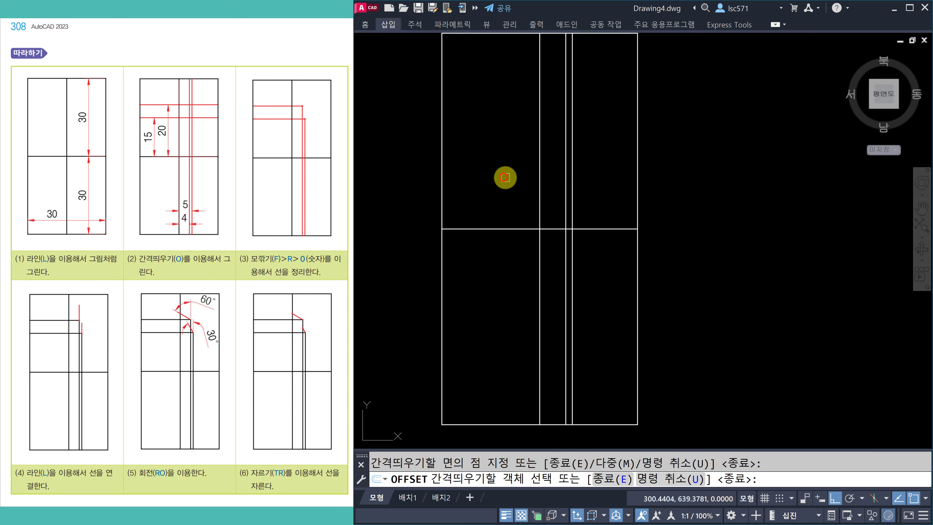
key("Escape")
Step: Offset the rectangle's horizontal middle line 15 mm upward
type("o")
key("Return")
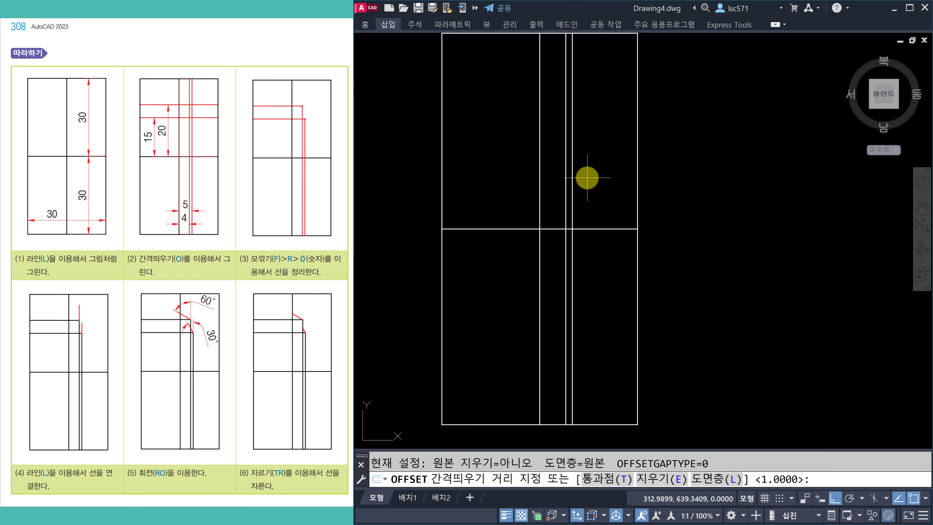
type("15")
key("Return")
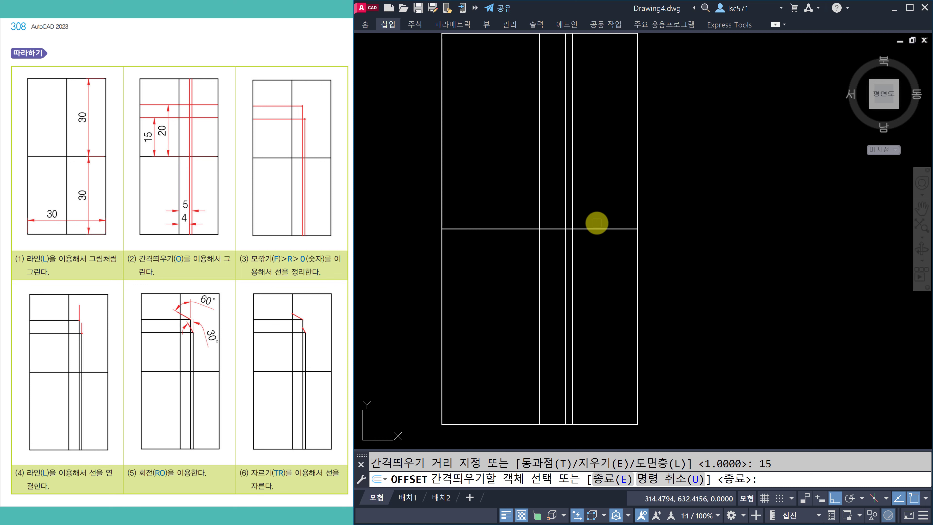
left_click(595, 229)
left_click(602, 200)
key("Return")
Step: Offset the rectangle's horizontal middle line 20 mm upward
key("Return")
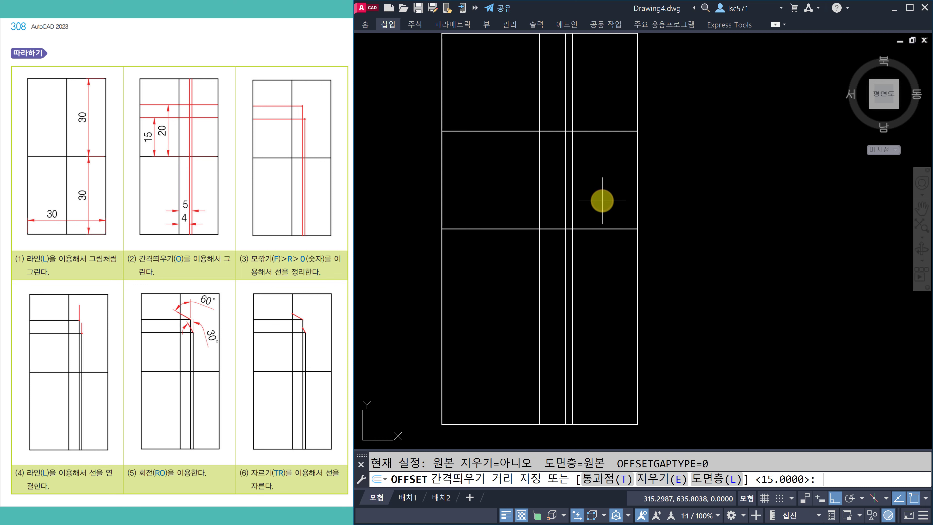
type("20")
key("Return")
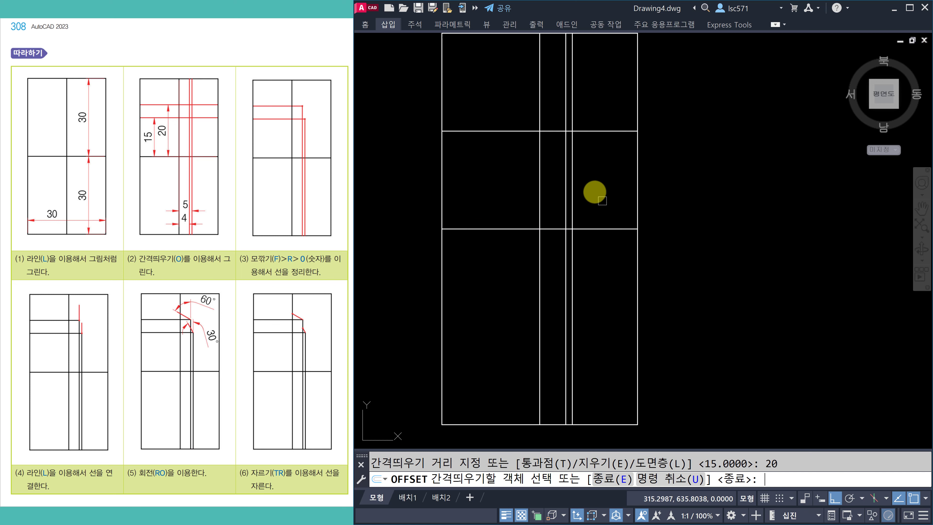
left_click(605, 228)
left_click(605, 180)
key("Escape")
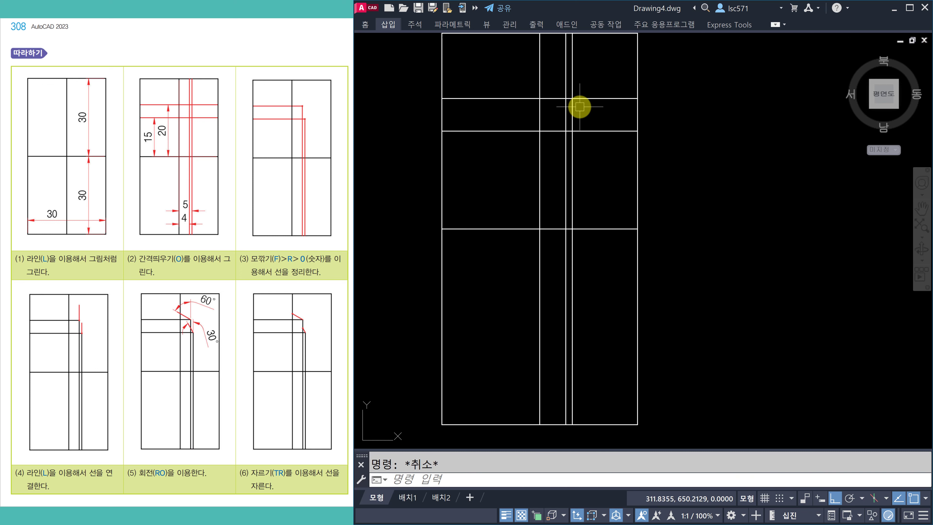
Step: Fillet the 20 mm offset horizontal line and the inner offset vertical line with radius 0 into a sharp corner
scroll(580, 107, "up", 2)
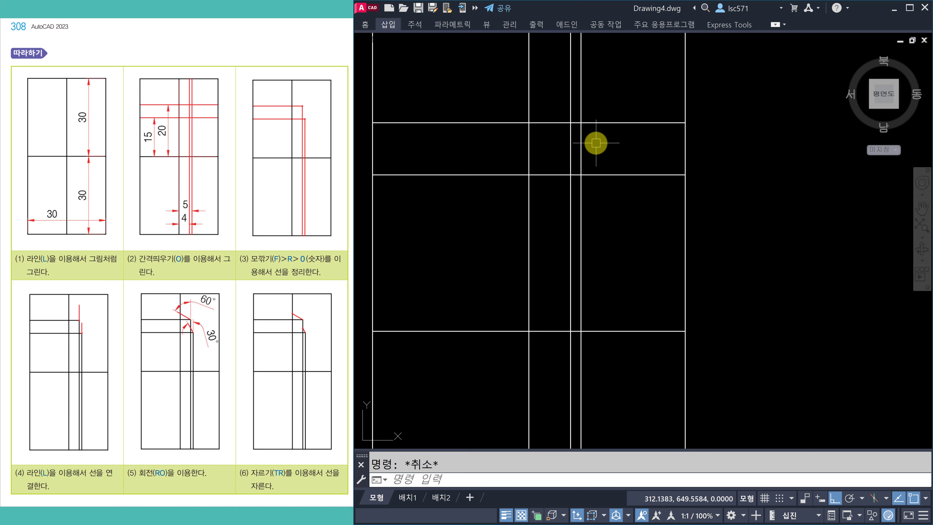
type("f")
key("Return")
type("r")
key("Return")
type("0")
key("Return")
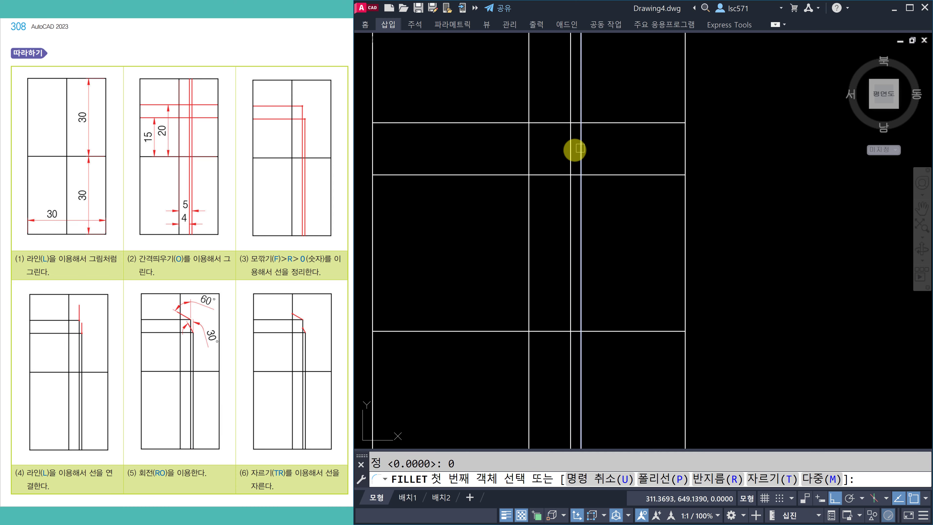
left_click(580, 149)
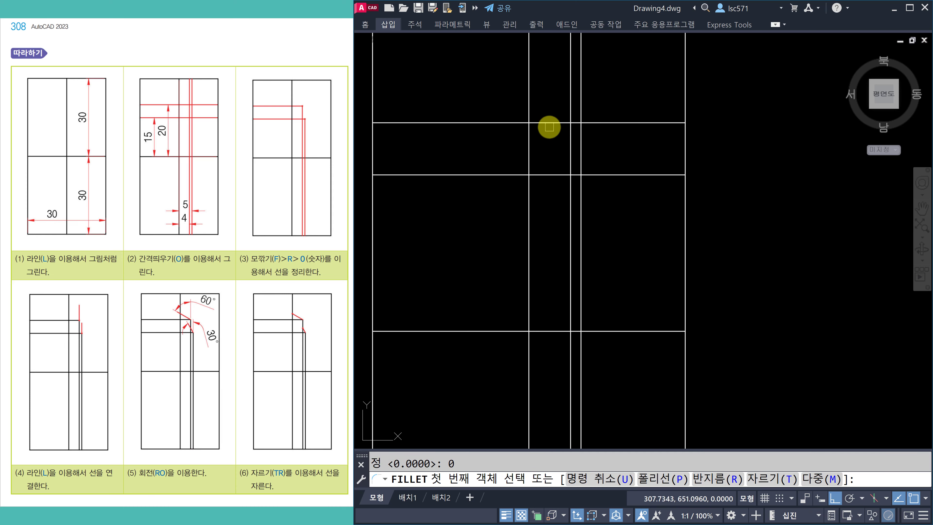
left_click(567, 137)
Step: Fillet the 15 mm offset horizontal line and the outer offset vertical line into a sharp corner with the same radius
key("Return")
left_click(557, 175)
left_click(580, 183)
key("Return")
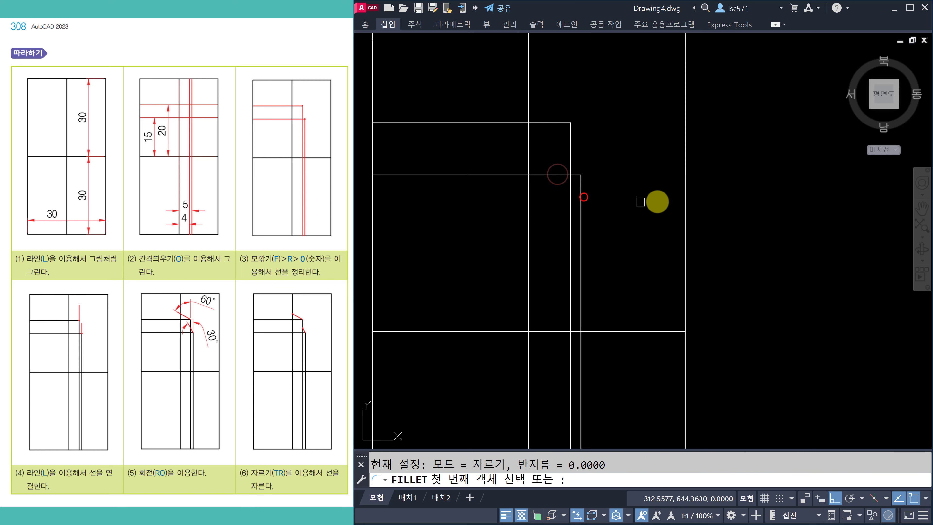
key("Escape")
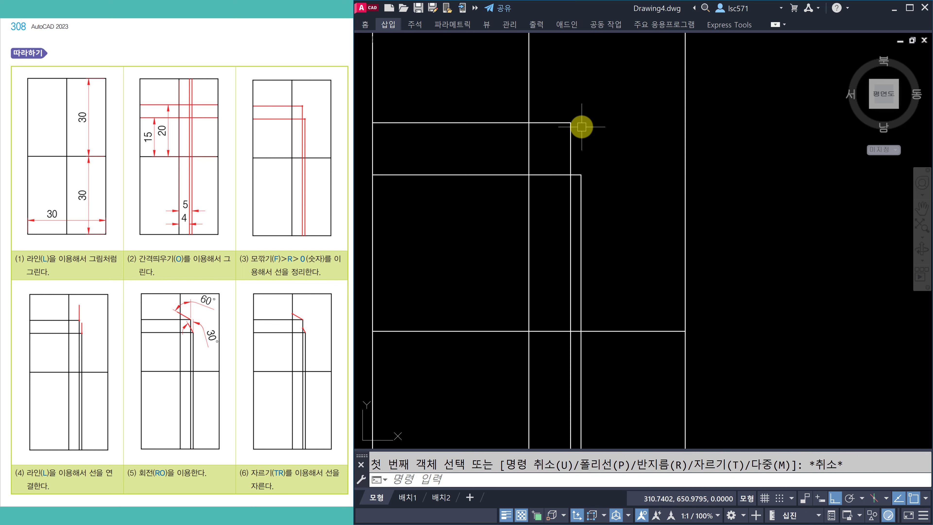
Step: Draw short vertical lines extending upward from the two filleted corners, one from each
middle_click_drag(581, 127, 583, 144)
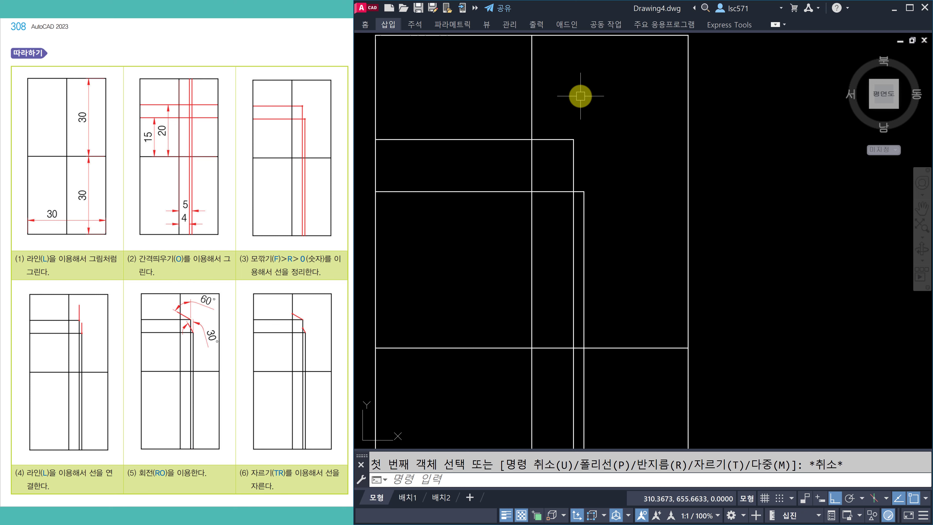
type("l")
key("Return")
left_click(573, 139)
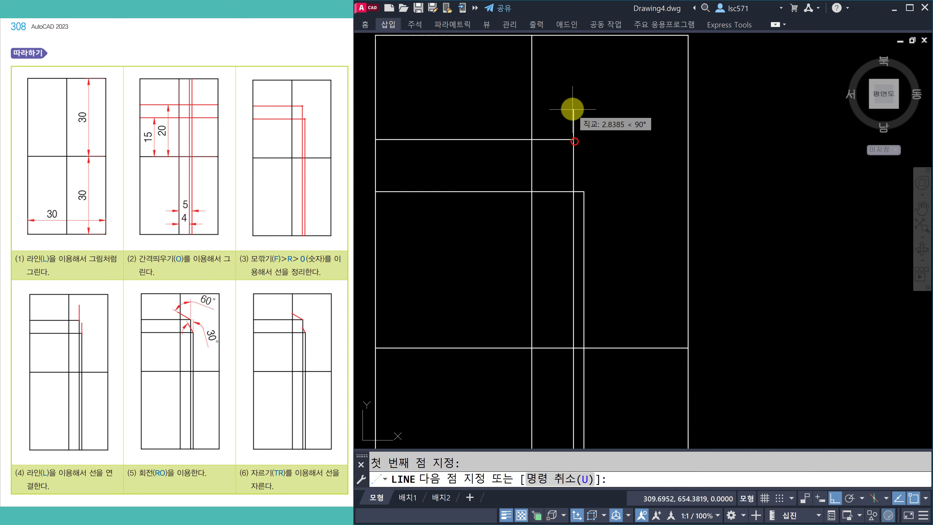
key("Return")
key("Return")
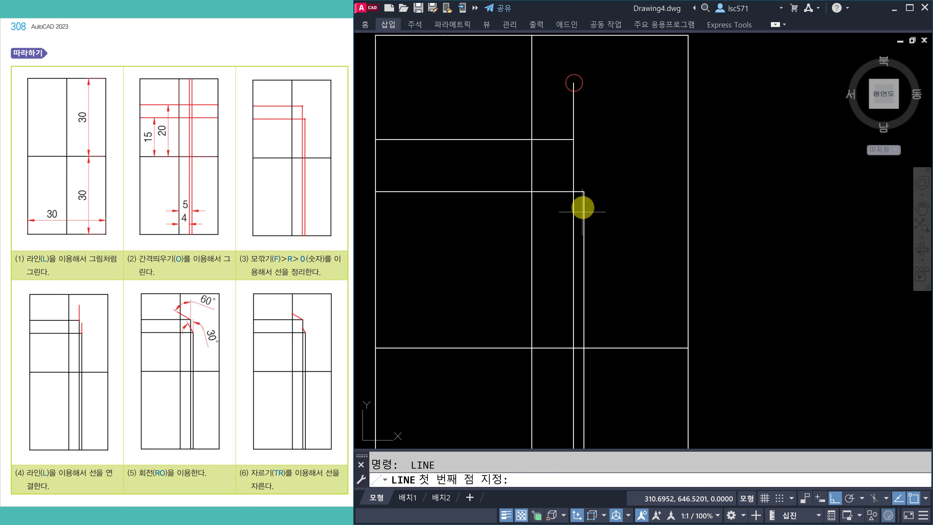
left_click(583, 200)
left_click(595, 136)
key("Return")
key("Escape")
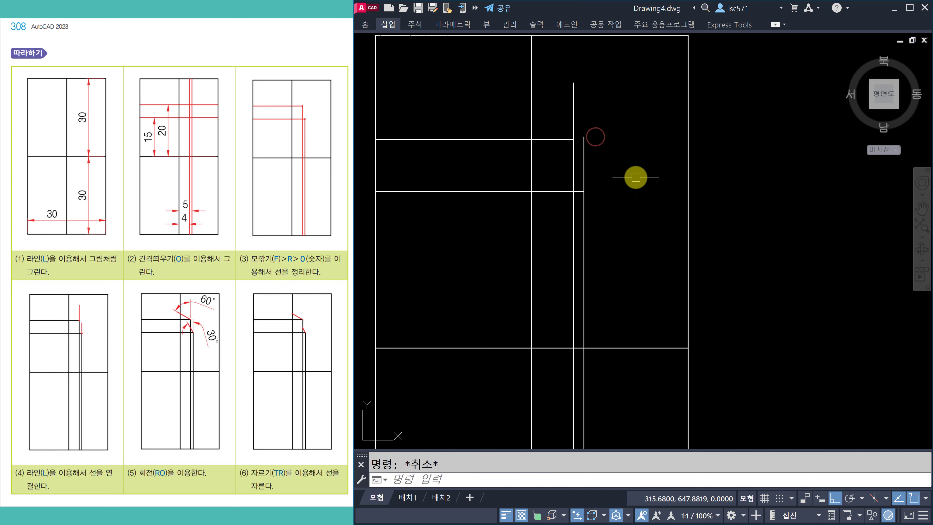
Step: Rotate the short vertical line at the upper corner by 60 degrees about that corner
type("ro")
key("Return")
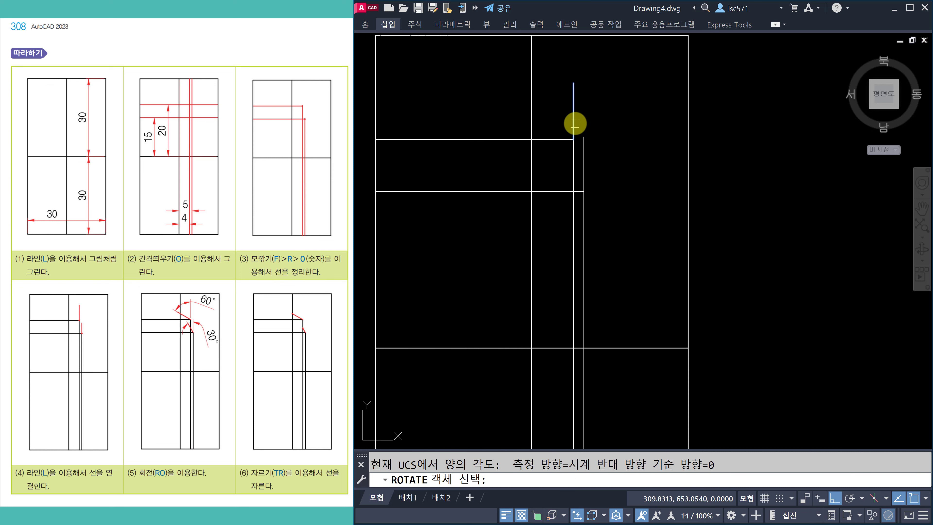
left_click(575, 123)
key("Return")
left_click(569, 139)
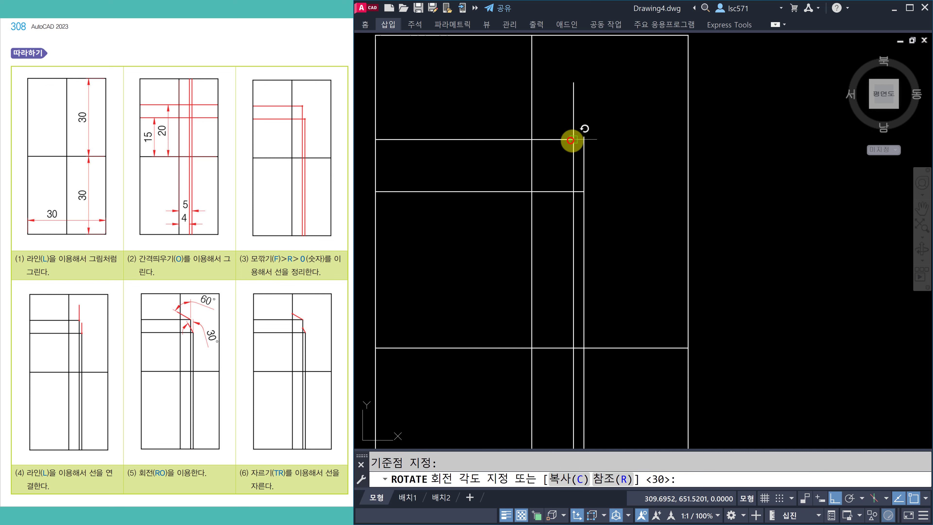
type("60")
key("Return")
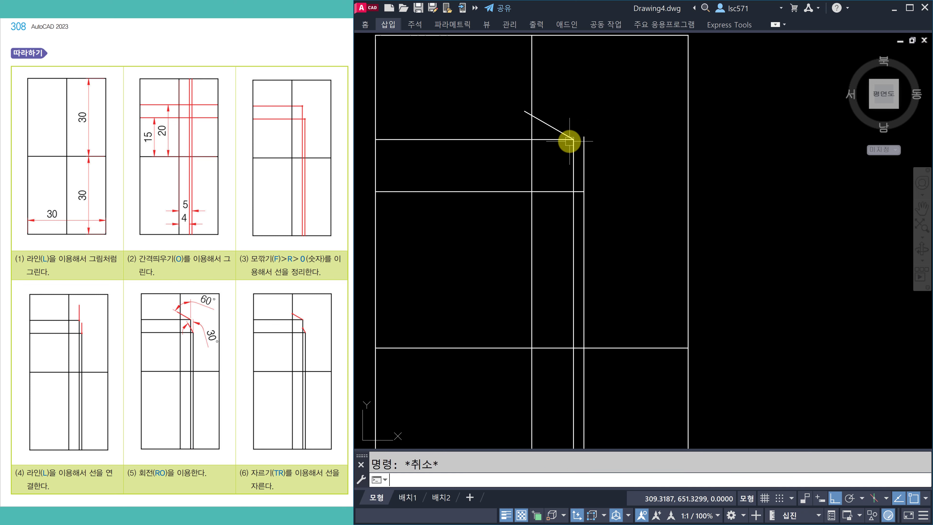
Step: Rotate the short vertical line at the lower, outer corner by 30 degrees about that corner
key("Return")
left_click(584, 167)
key("Return")
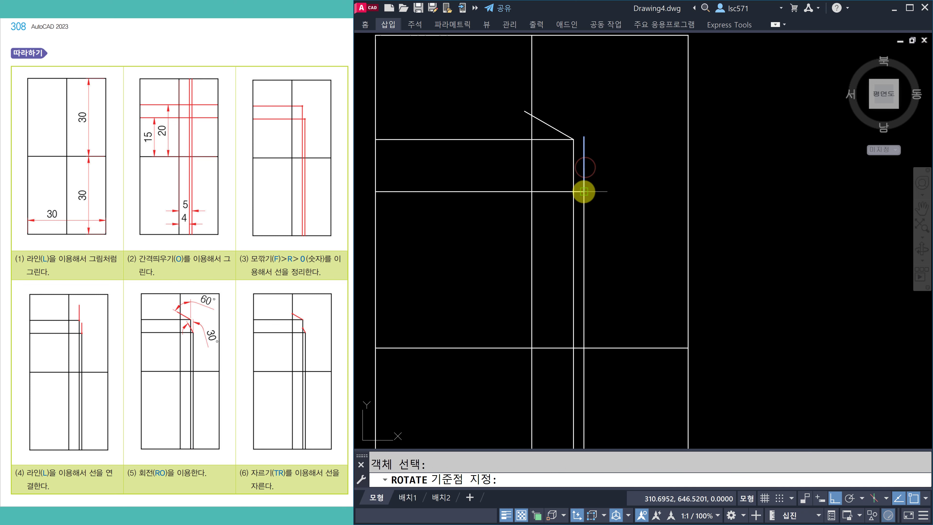
left_click(583, 191)
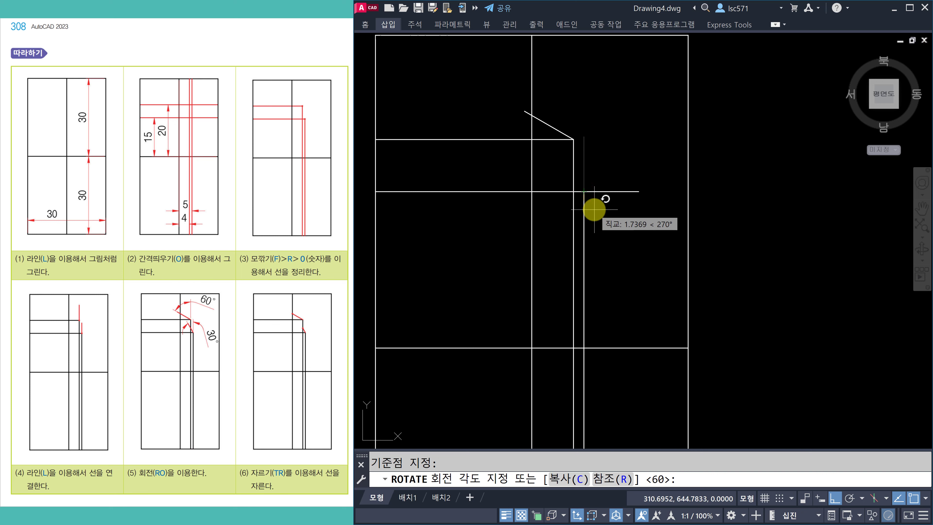
key("Return")
key("Escape")
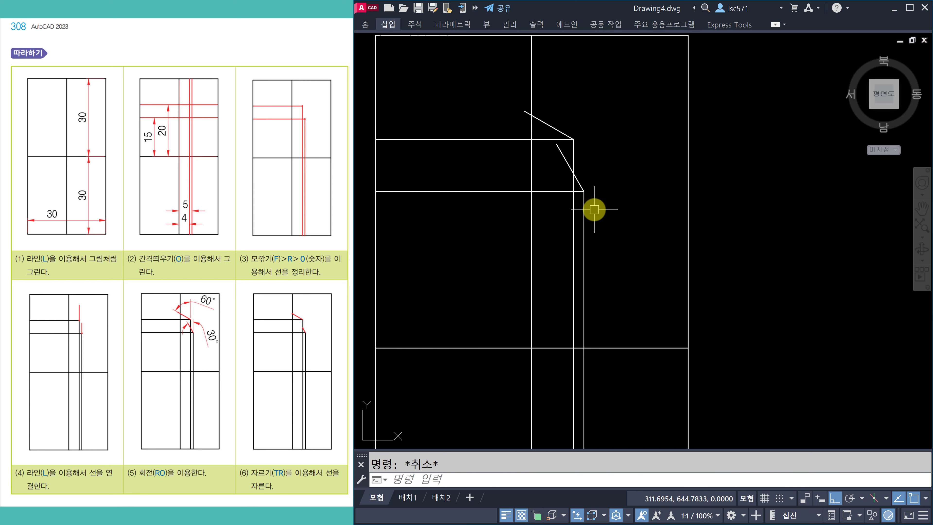
Step: Trim the two slanted lines so the upper one ends at the centerline and the lower one at the inner vertical line
type("tr")
key("Return")
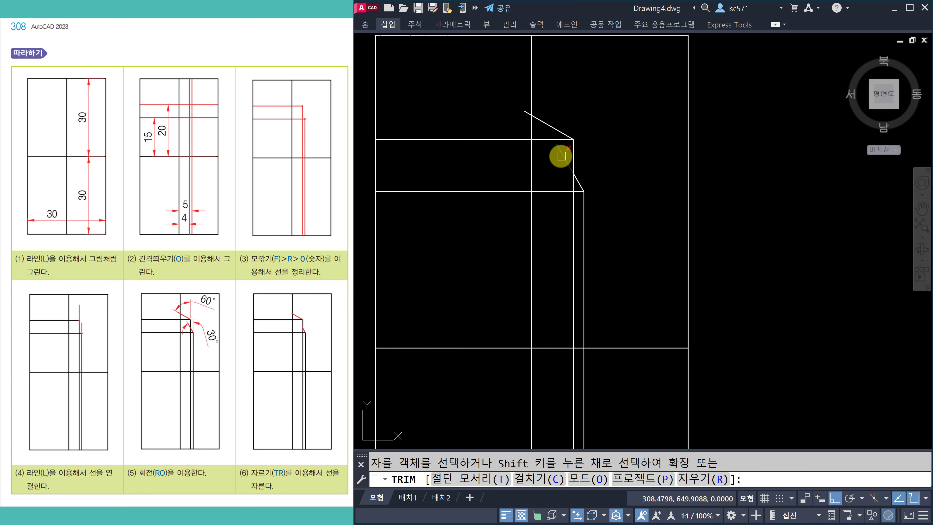
left_click(561, 156)
key("Escape")
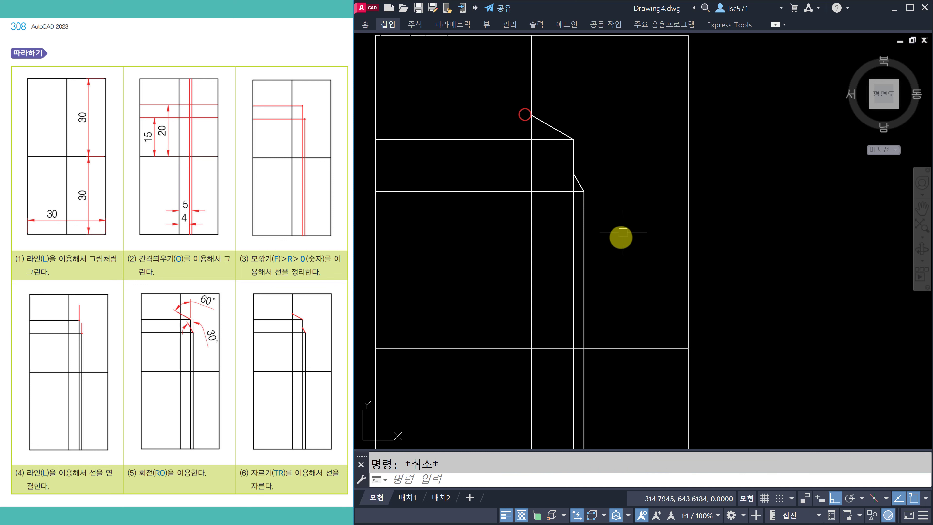
middle_click_drag(610, 246, 602, 232)
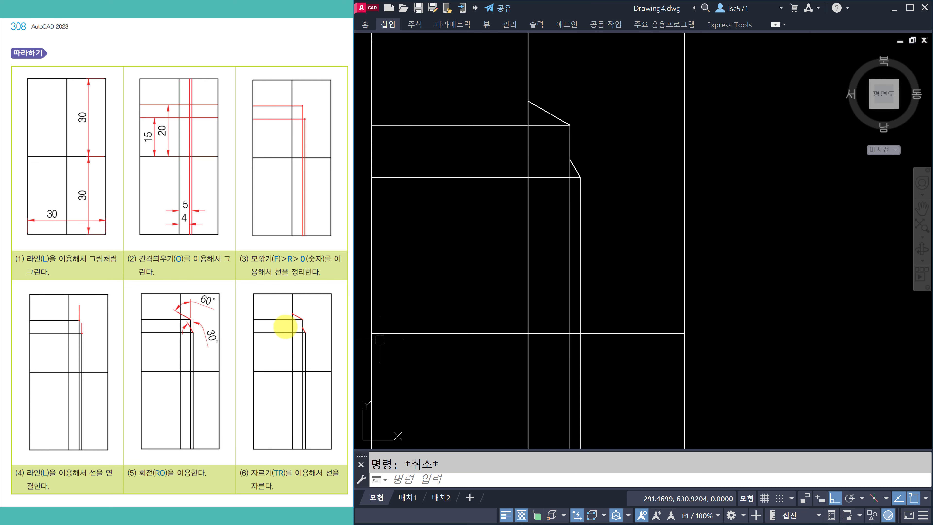
Step: Following textbook page 309, offset the horizontal line at the outer vertical line's upper corner 2 mm downward
scroll(285, 326, "down", 1)
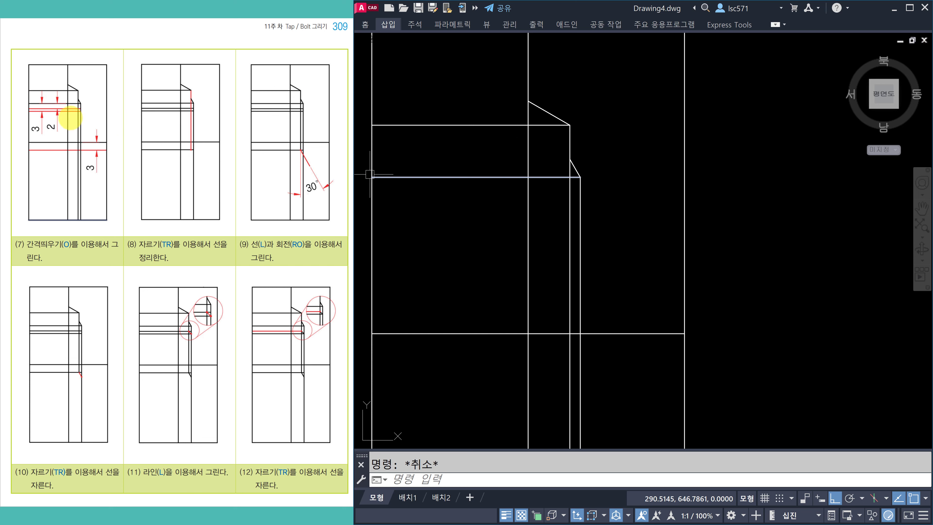
type("o")
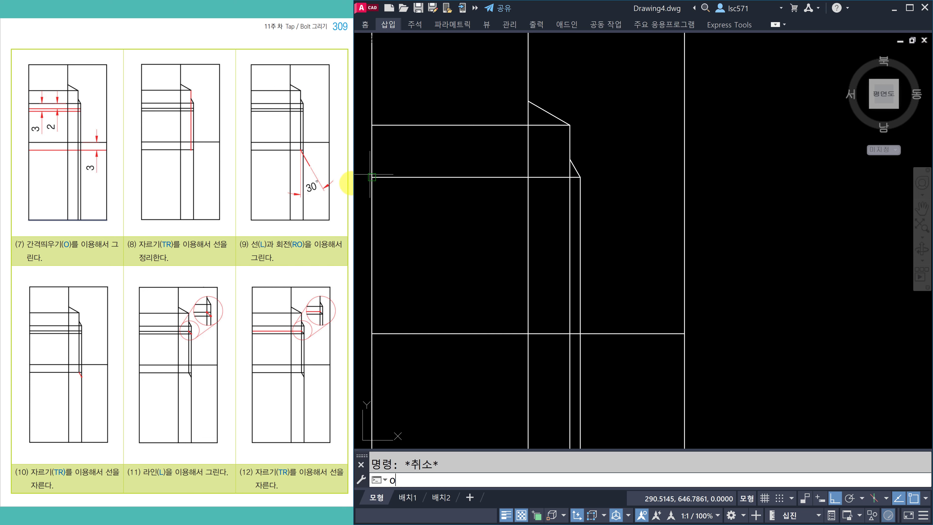
key("Return")
type("2")
key("Return")
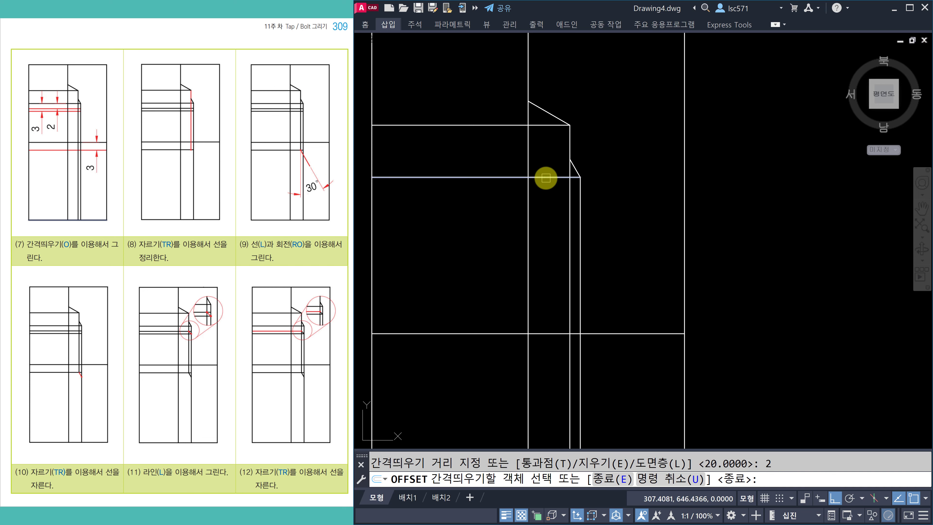
left_click(545, 178)
left_click(545, 201)
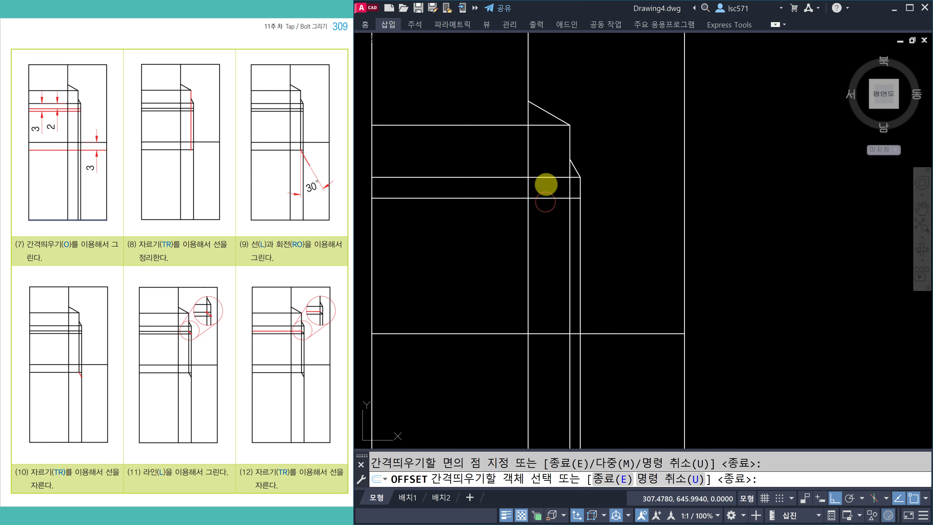
key("Return")
Step: Offset the same horizontal line at the outer corner 3 mm downward
key("Return")
key("Return")
key("Return")
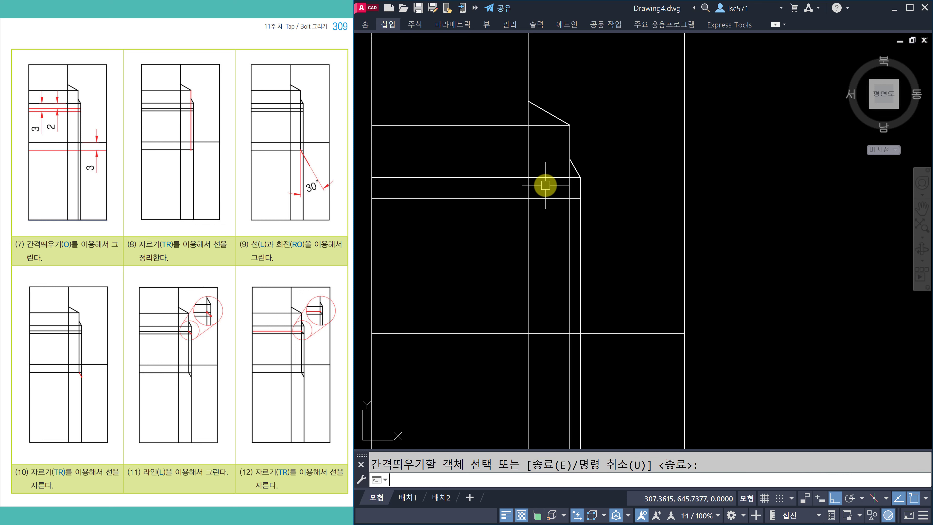
key("Return")
type("3")
key("Return")
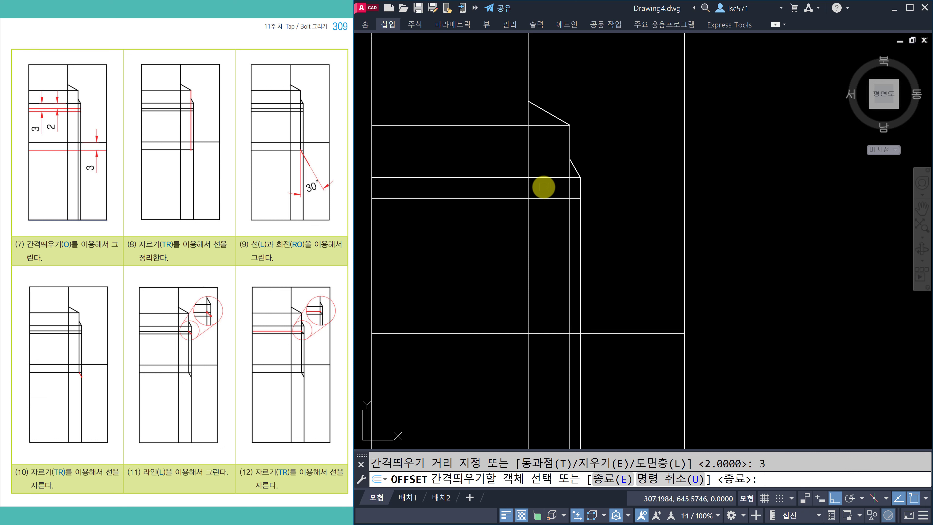
left_click(500, 177)
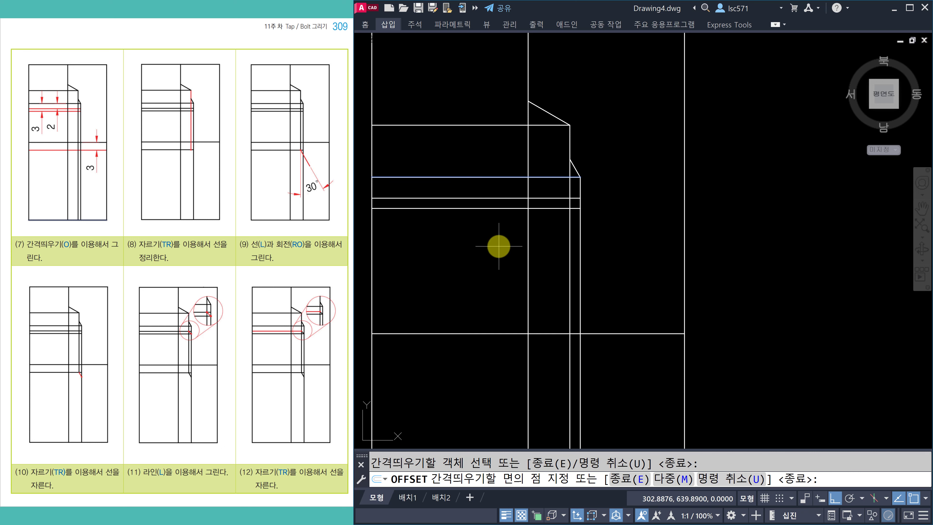
left_click(499, 245)
key("Escape")
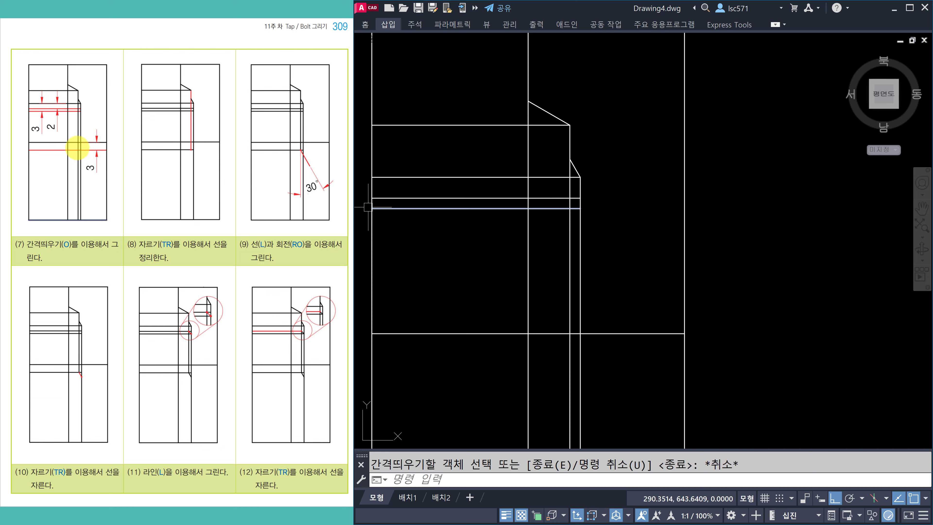
Step: Offset the full-width middle horizontal line of the frame 3 mm downward
middle_click_drag(601, 353, 599, 340)
key("Escape")
type("o")
key("Return")
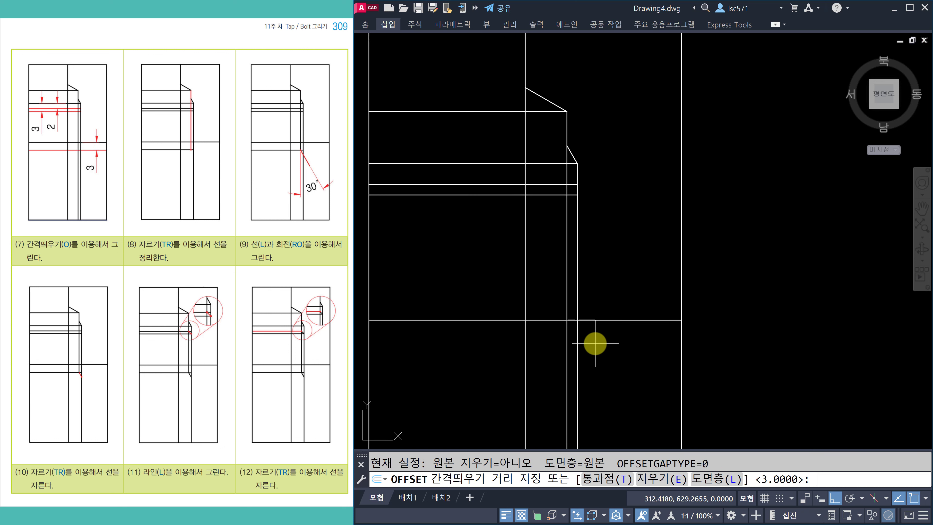
type("3")
key("Return")
left_click(606, 320)
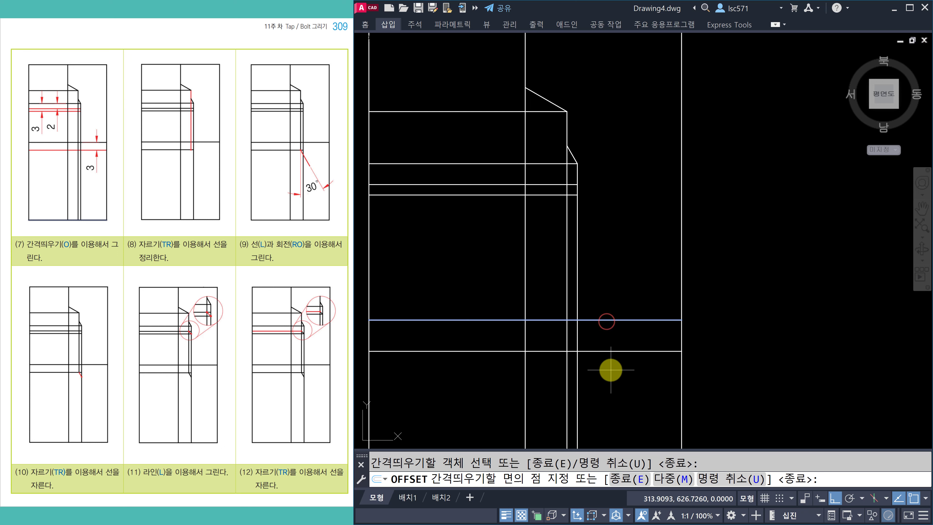
left_click(610, 370)
key("Escape")
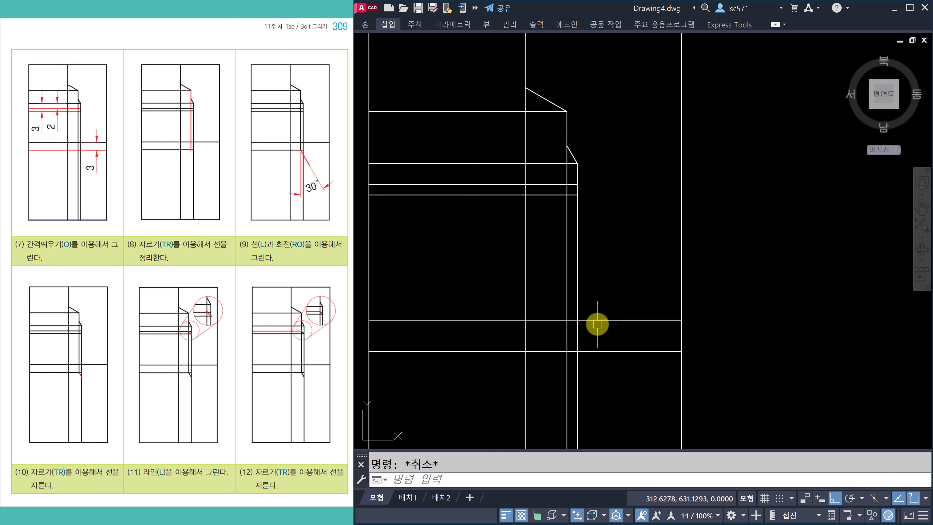
Step: Trim the inner vertical line below the new 3 mm offset line, and that offset line beyond the outer vertical line
middle_click_drag(606, 298, 613, 297)
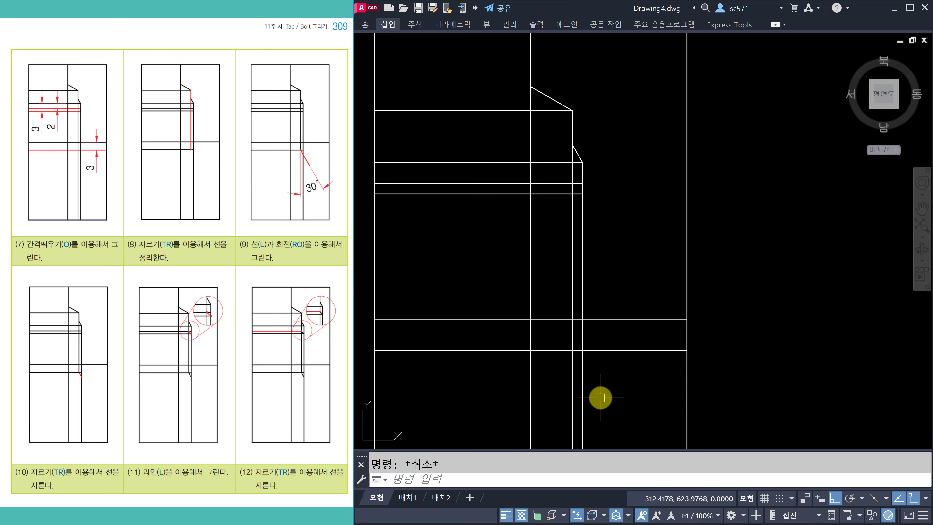
type("tr")
key("Return")
left_click(570, 366)
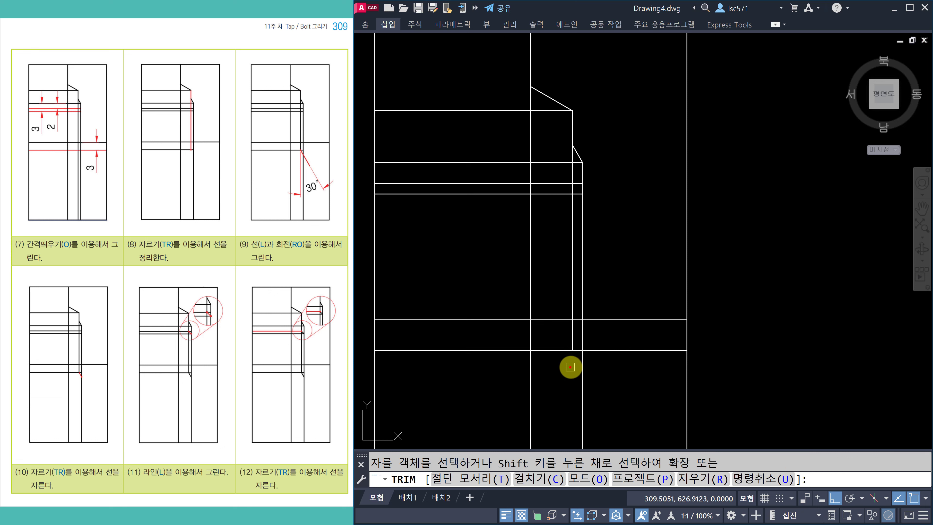
key("Escape")
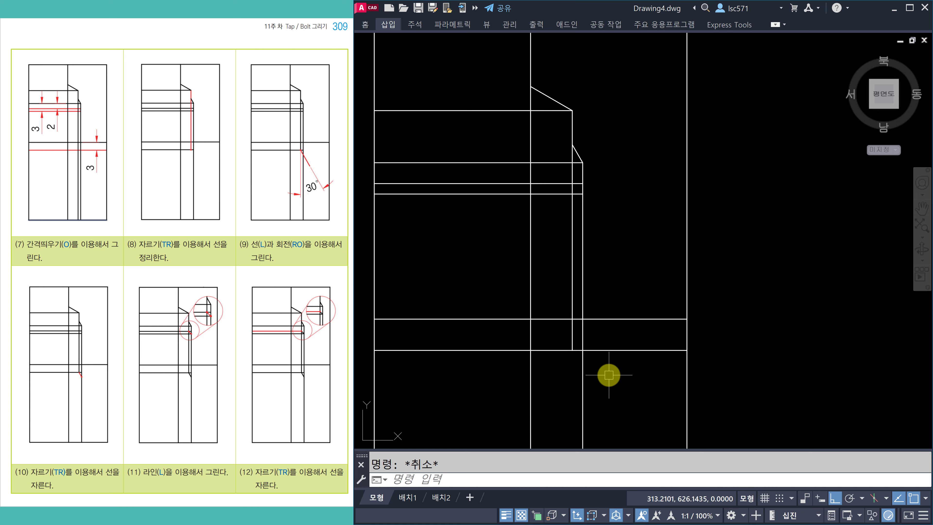
key("Return")
left_click(604, 349)
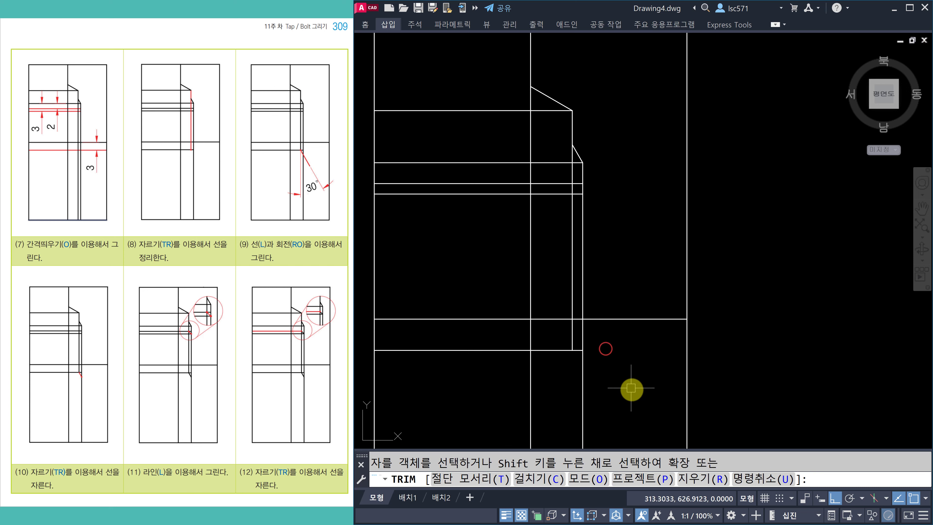
key("Escape")
Step: Draw a short vertical line downward from the lower end of the inner vertical line
middle_click_drag(614, 389, 604, 329)
middle_click_drag(555, 363, 557, 382)
type("l")
key("Return")
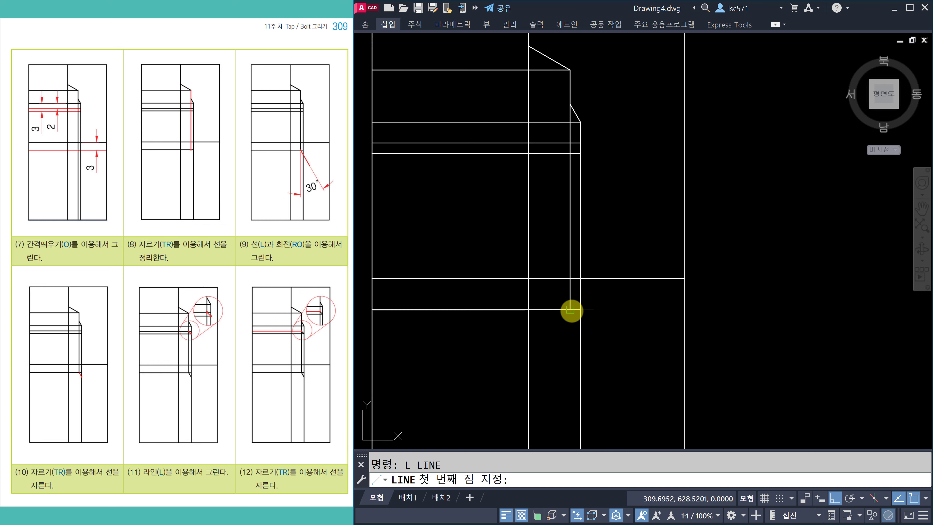
left_click(570, 309)
left_click(565, 388)
key("Escape")
Step: Rotate the short downward line by 30 degrees about its upper endpoint
type("r")
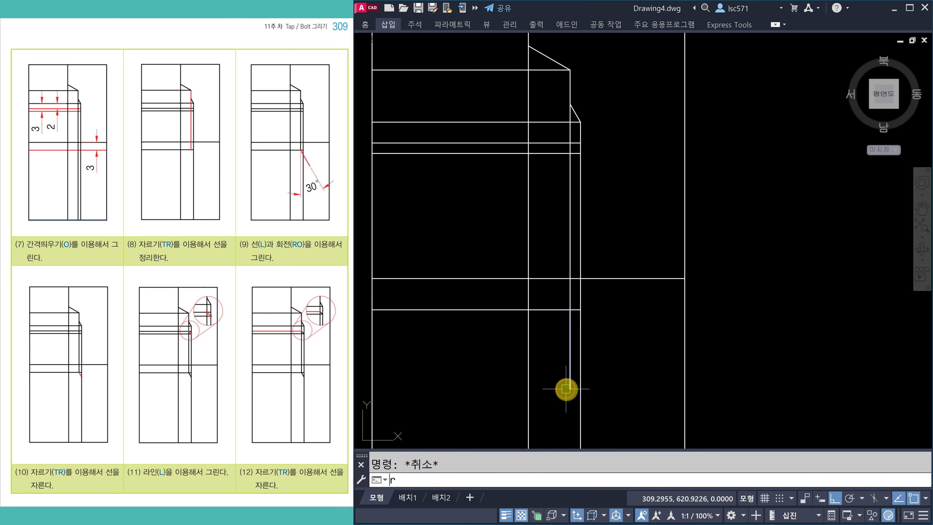
type("o")
key("Return")
left_click(570, 333)
right_click(569, 335)
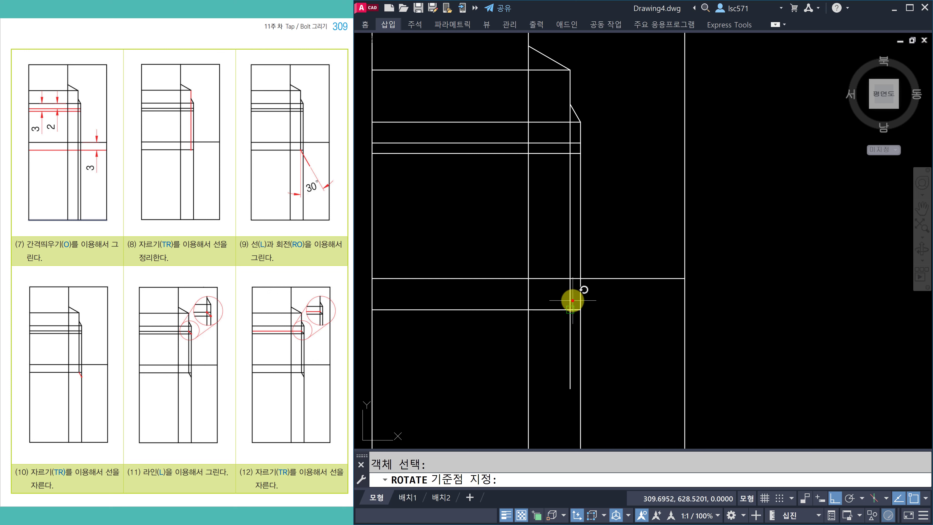
left_click(572, 300)
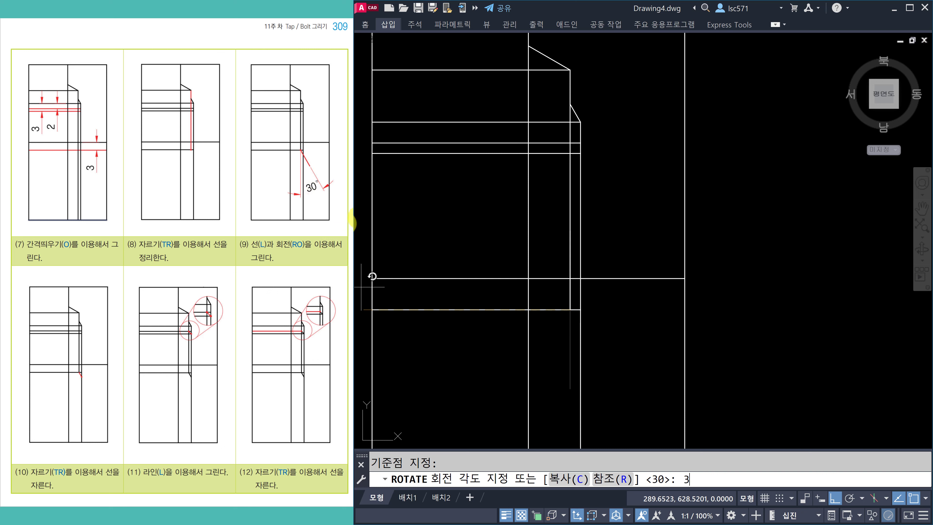
type("30")
key("Return")
key("Escape")
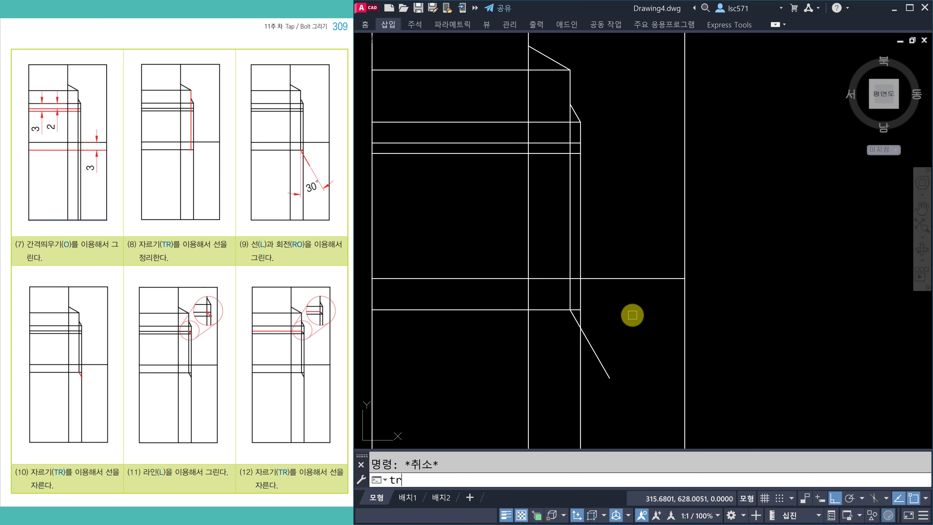
Step: Trim the part of the lower slanted line that extends beyond the outer vertical line
key("Return")
left_click(599, 352)
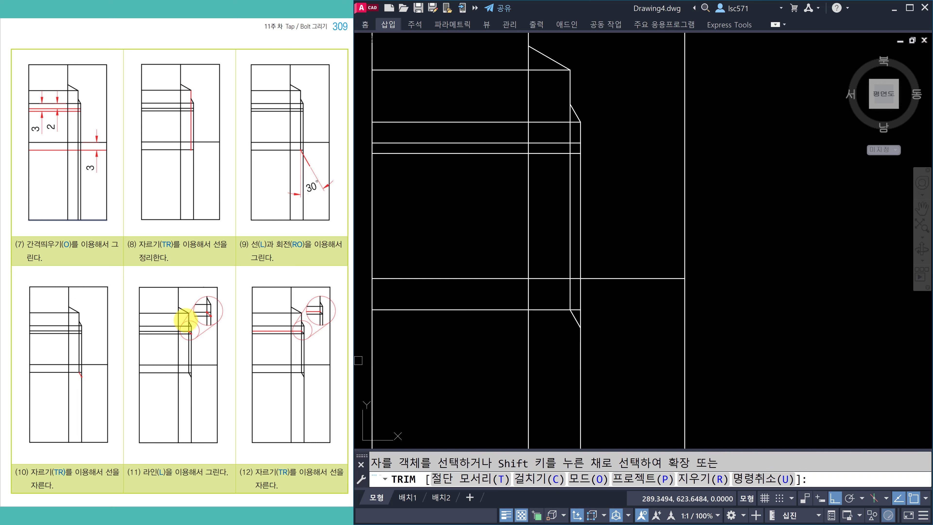
key("Escape")
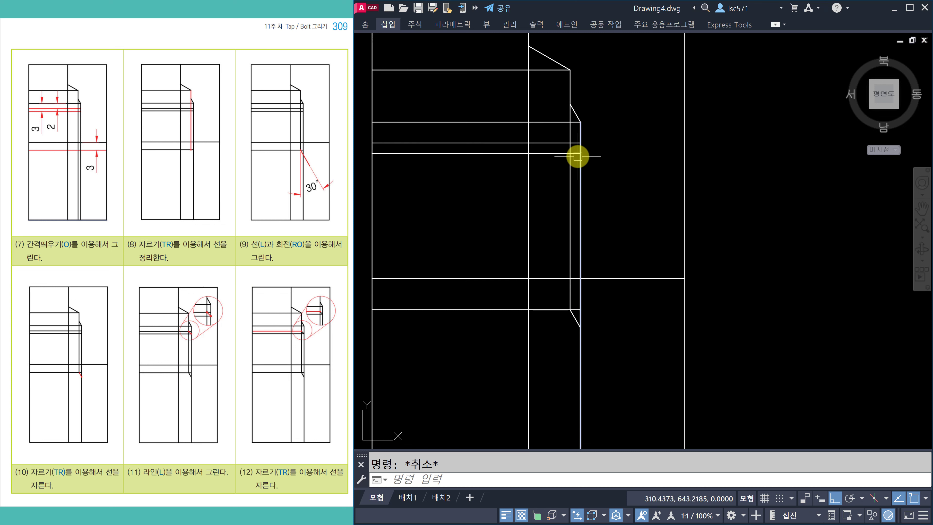
Step: Draw a diagonal from the inner vertical's intersection with the 2 mm offset line to the outer end of the 3 mm offset line
type("l")
key("Return")
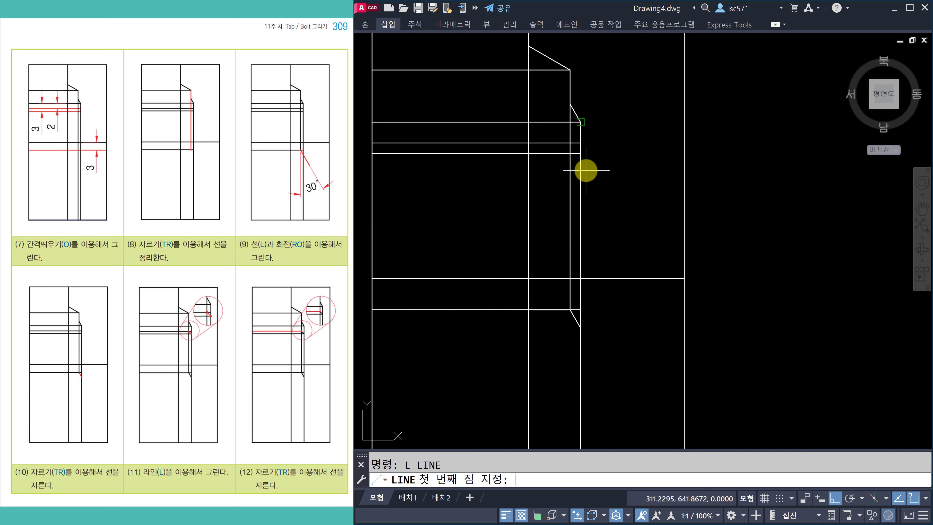
left_click(570, 142)
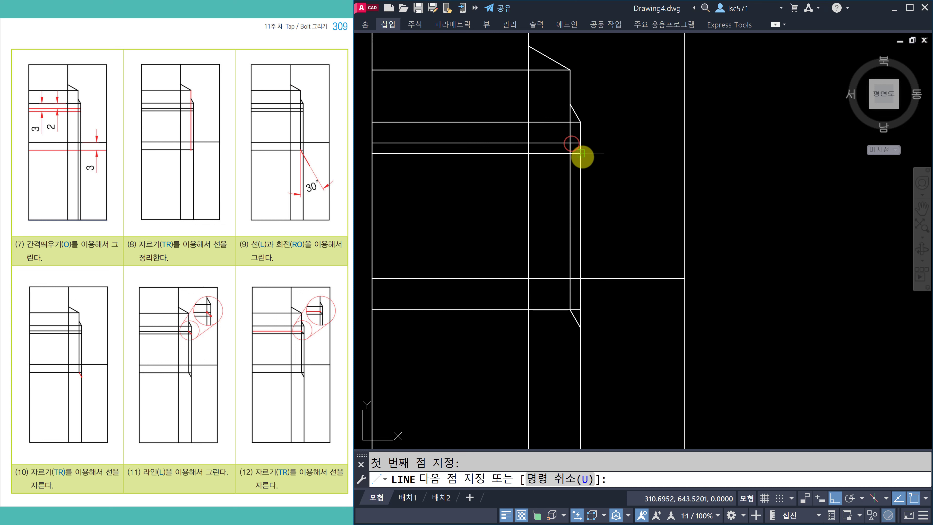
left_click(580, 153)
key("Escape")
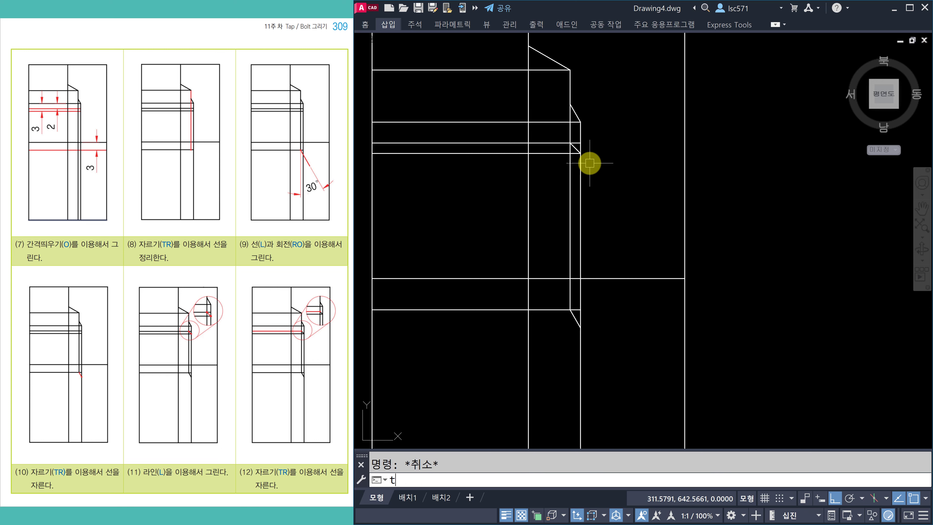
Step: Trim the segment of the 2 mm offset line between the inner and outer vertical lines
type("tr")
key("Return")
scroll(576, 150, "up", 2)
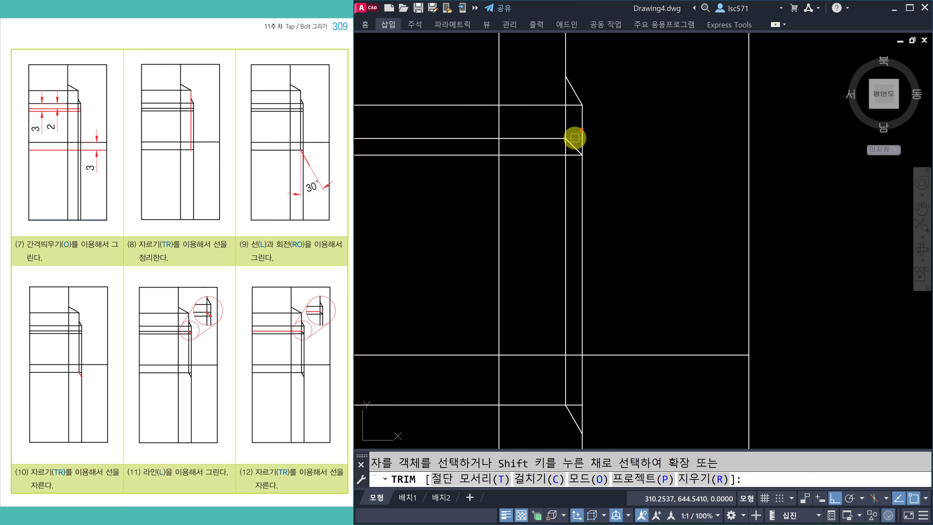
left_click(576, 138)
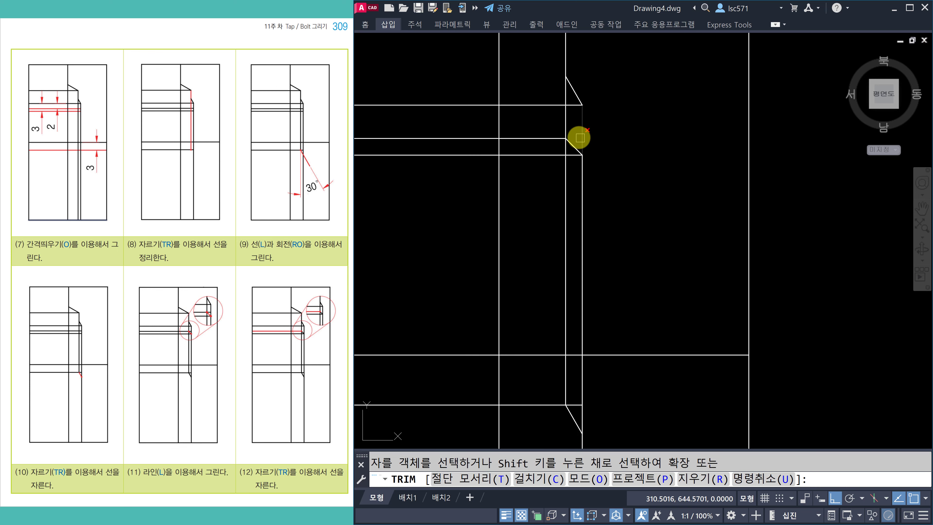
key("Escape")
scroll(606, 172, "down", 2)
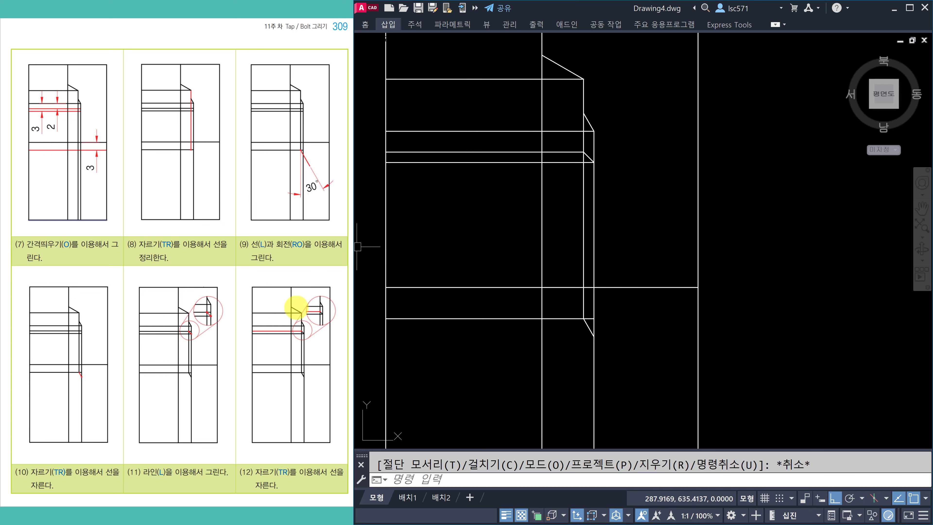
Step: Advance the textbook to page 310 to view procedure steps 13 to 18
left_click(283, 381)
scroll(285, 382, "down", 3)
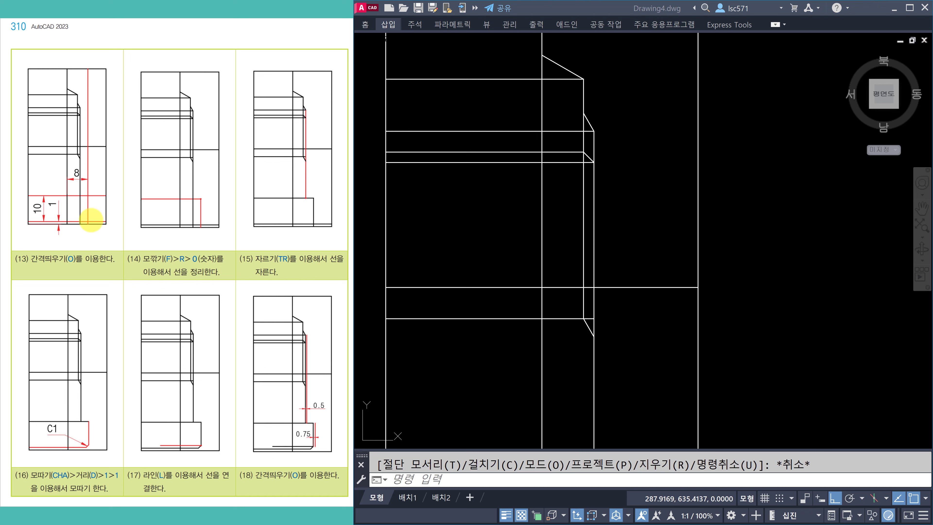
scroll(587, 312, "down", 3)
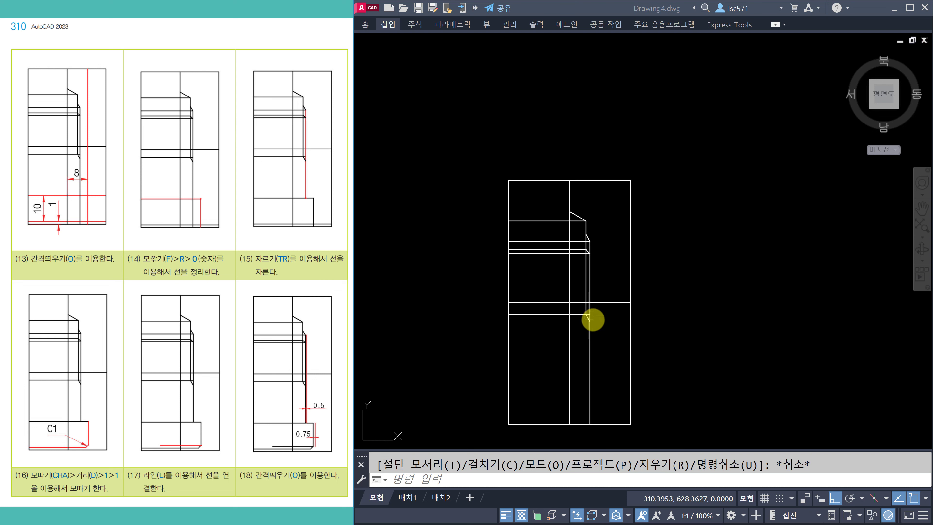
scroll(584, 324, "up", 4)
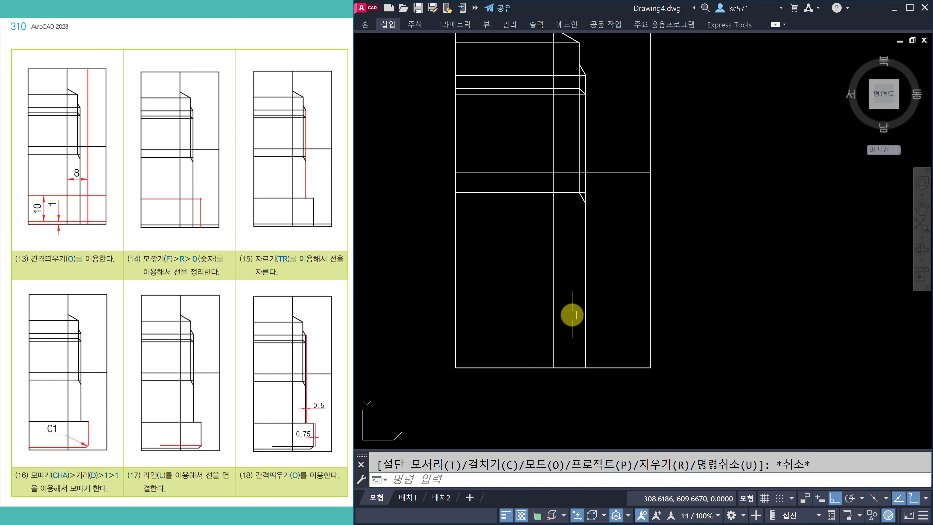
middle_click_drag(572, 314, 570, 340)
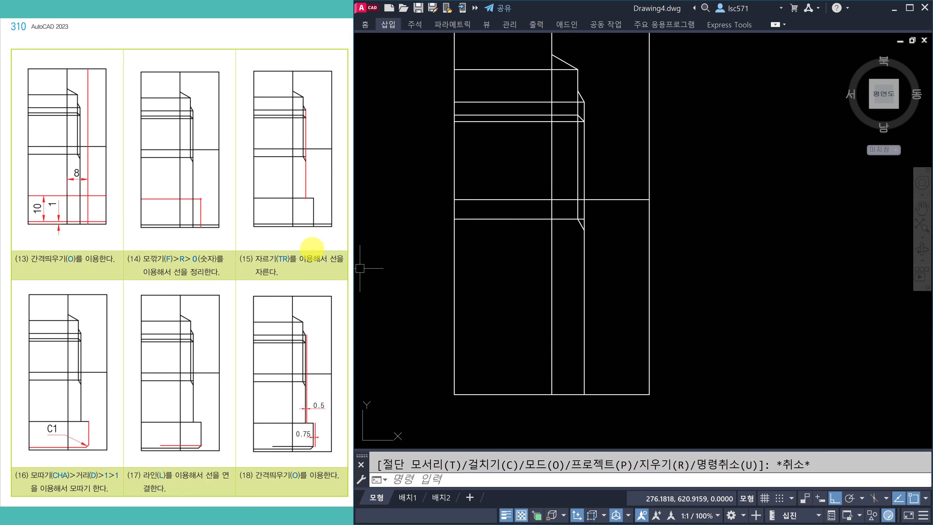
key("Escape")
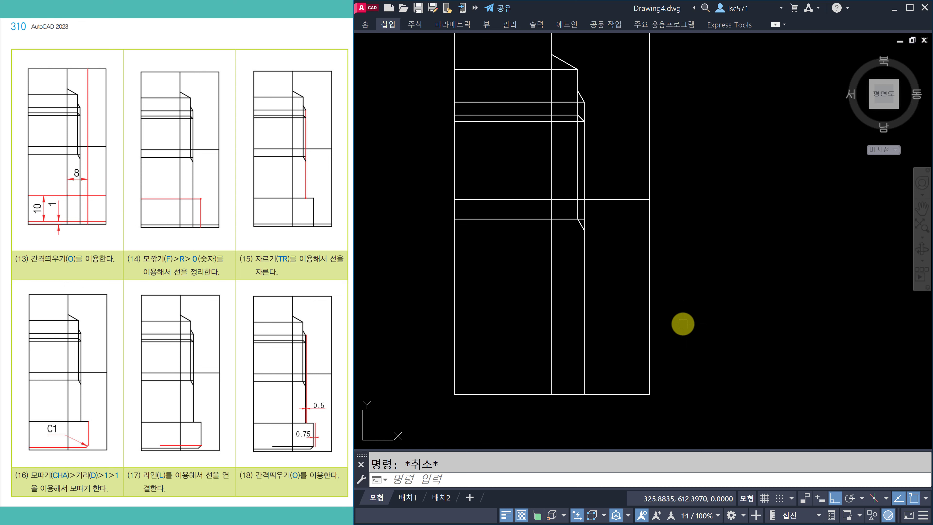
type("o")
key("Return")
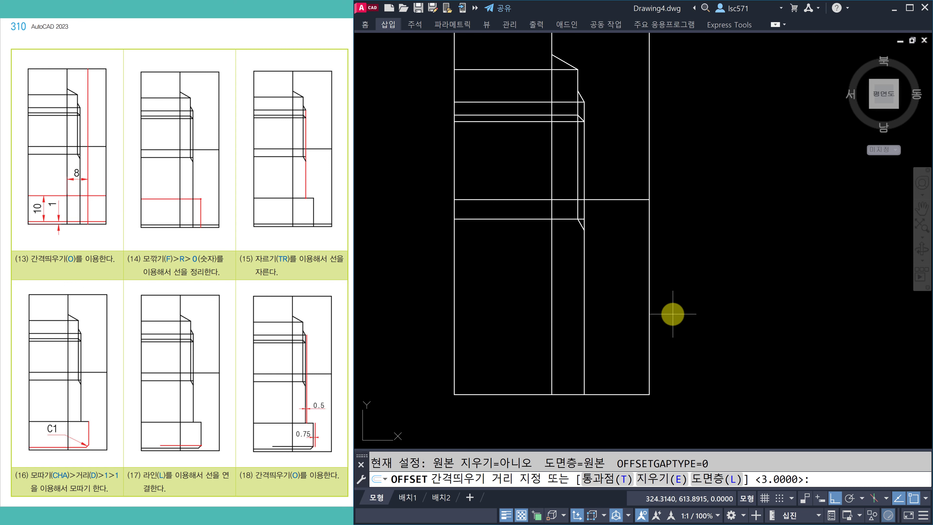
type("9")
key("Return")
key("Return")
Step: Offset the rectangle's central vertical line 8 mm toward the rectangle's right edge
key("Return")
type("8")
key("Return")
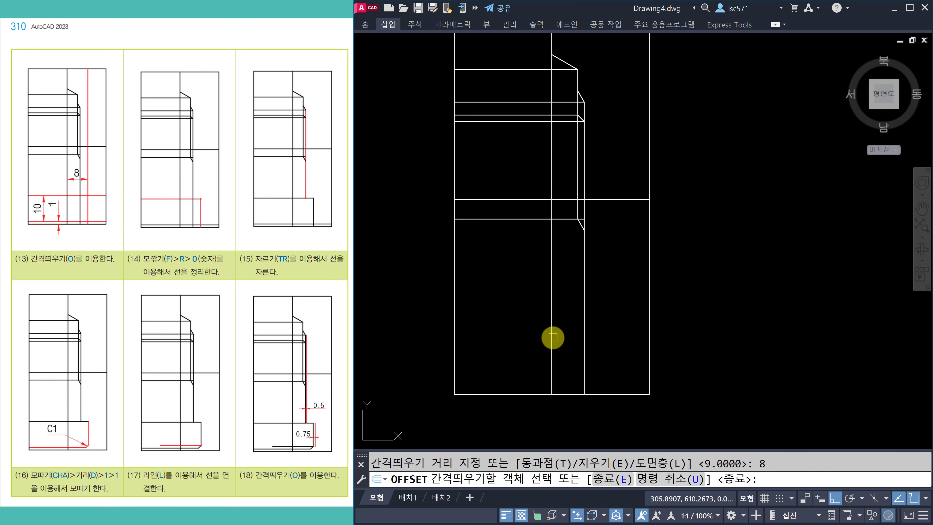
left_click(552, 338)
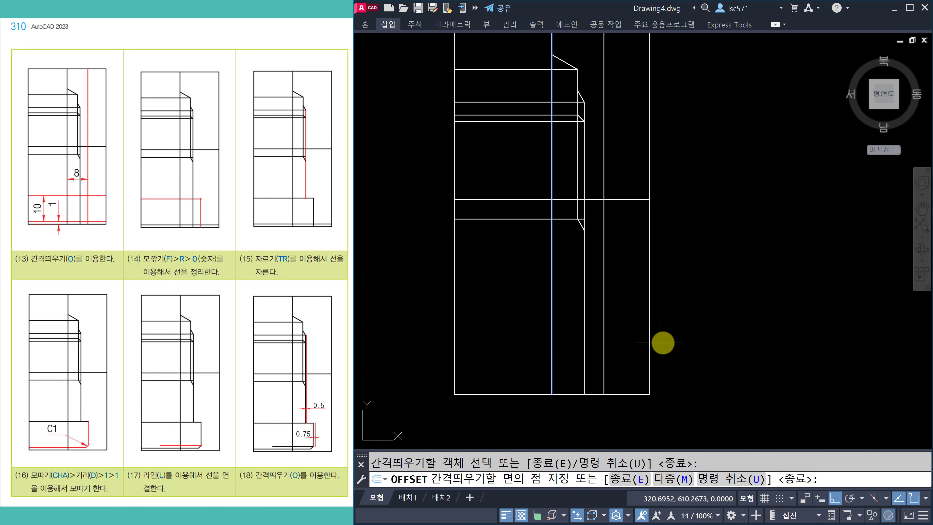
left_click(693, 337)
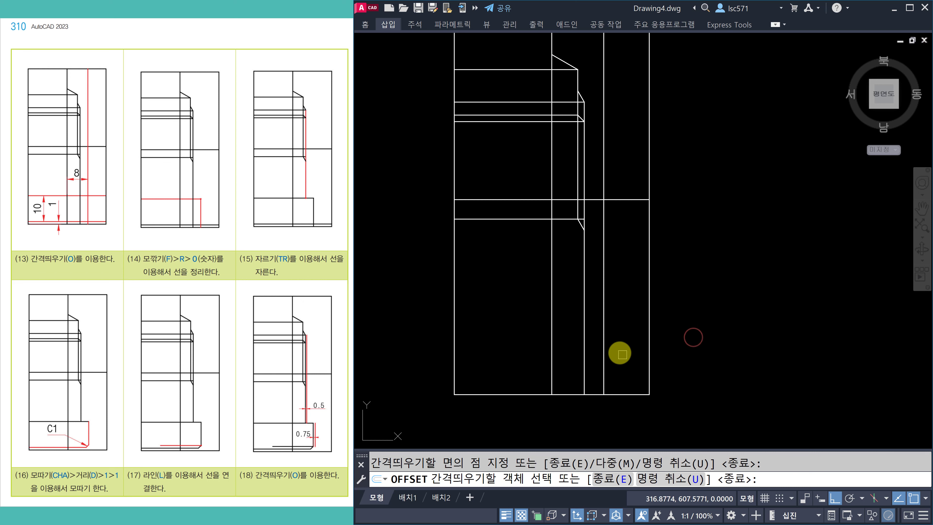
Step: Offset the bottom edge of the outer rectangle upward by 1
key("Escape")
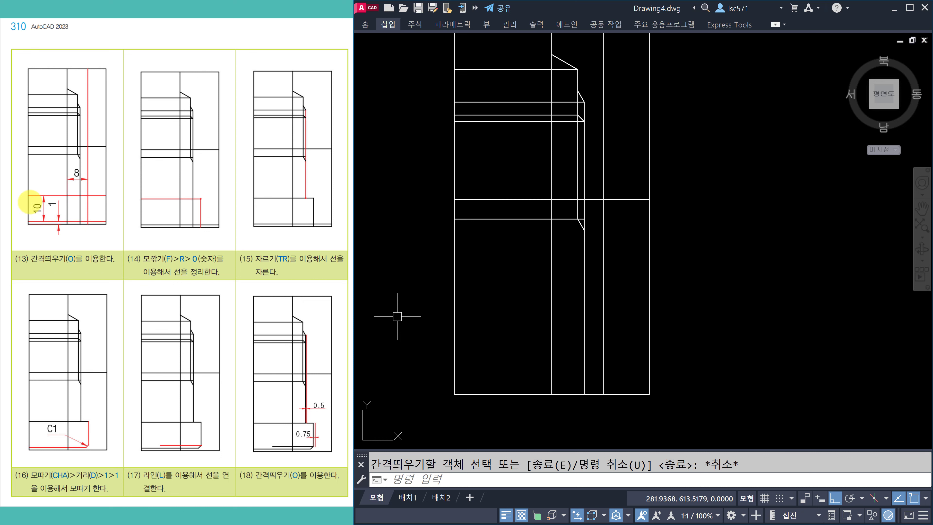
key("Escape")
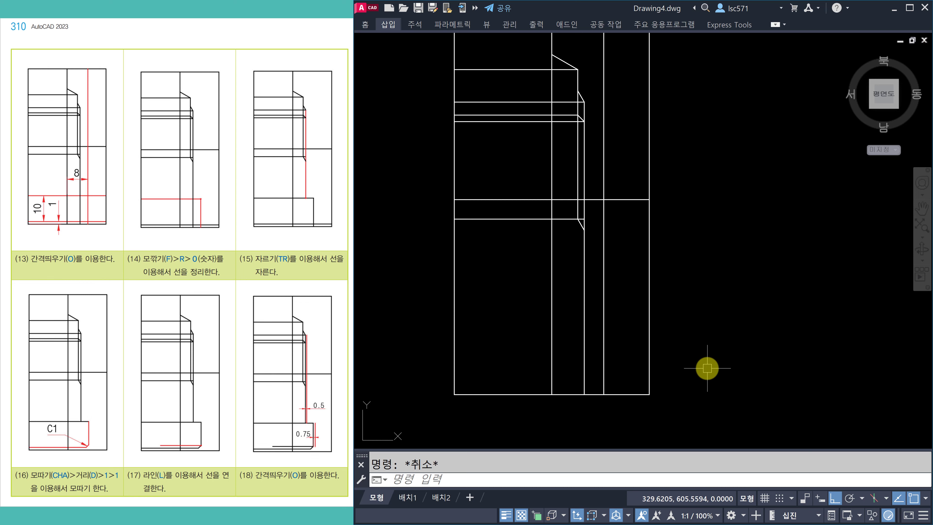
type("o")
key("Return")
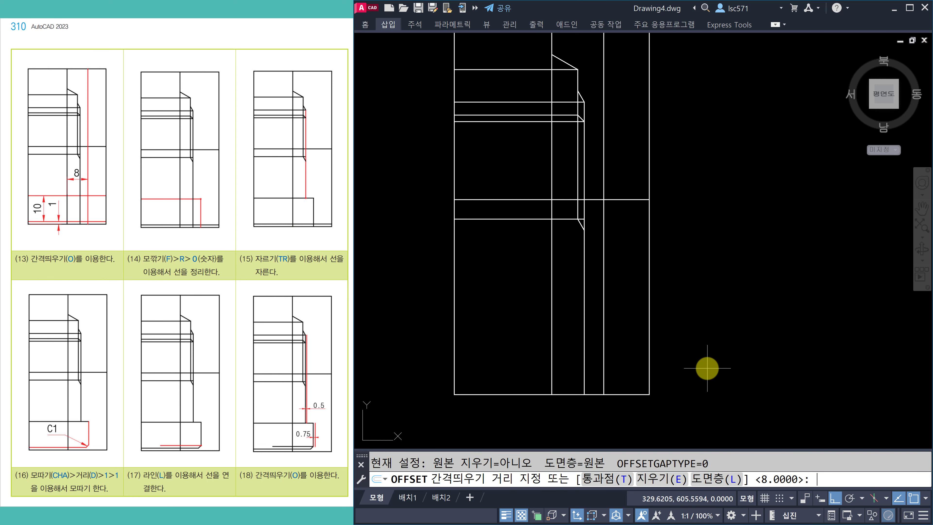
type("1")
key("Return")
left_click(615, 394)
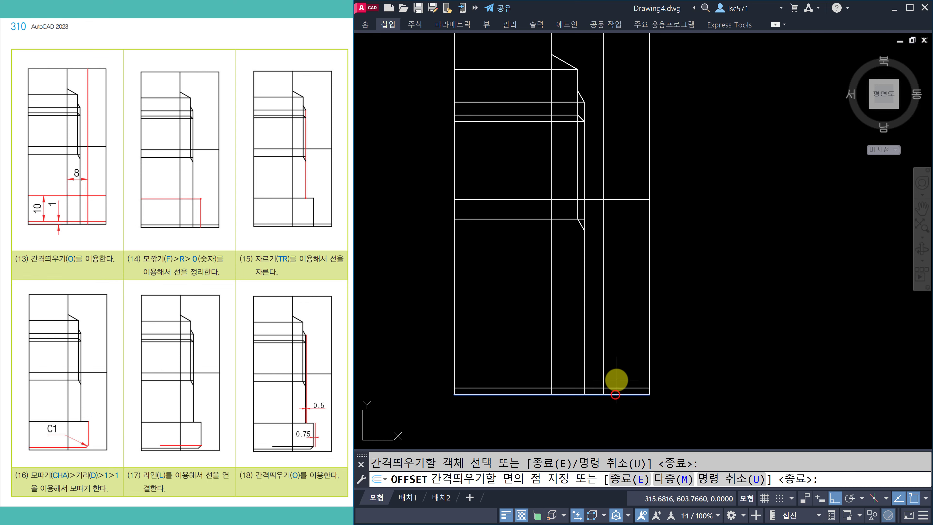
left_click(618, 376)
key("Return")
Step: Offset the new horizontal line just above the bottom edge upward by 10
key("Return")
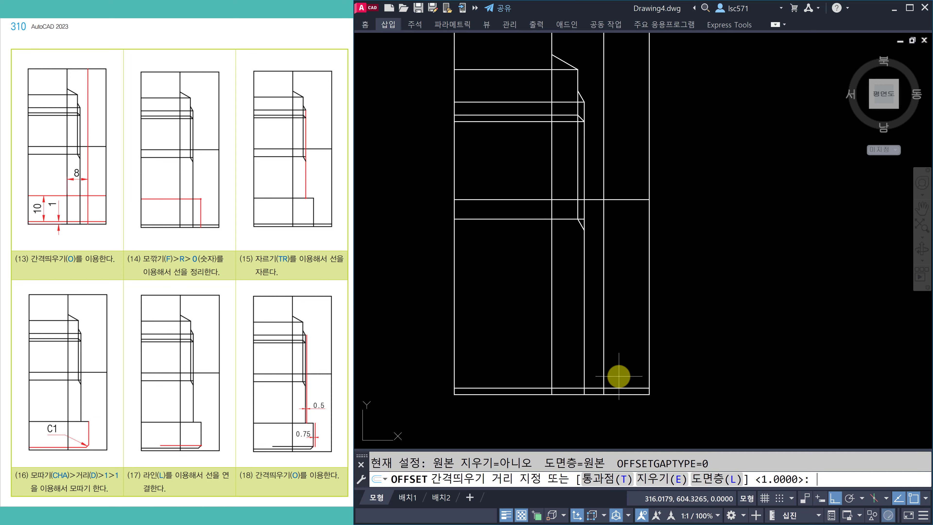
type("10")
key("Return")
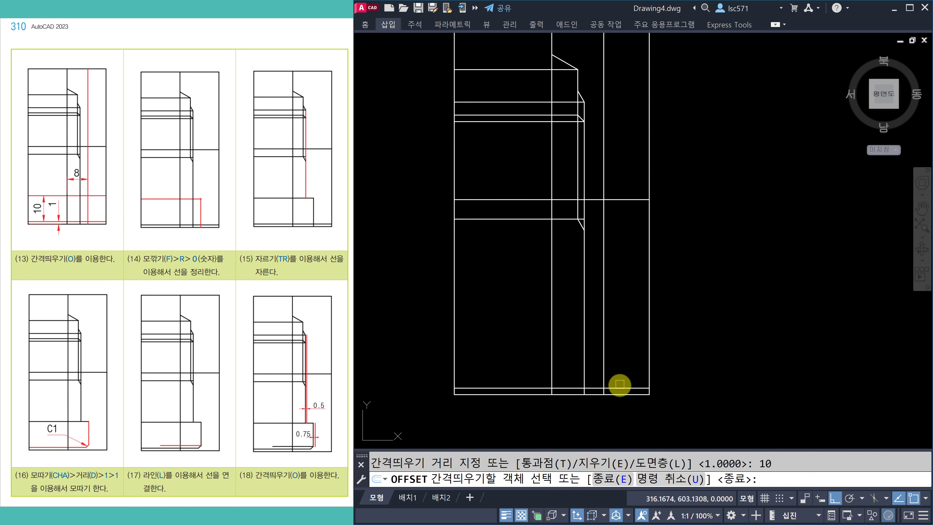
left_click(619, 387)
left_click(618, 354)
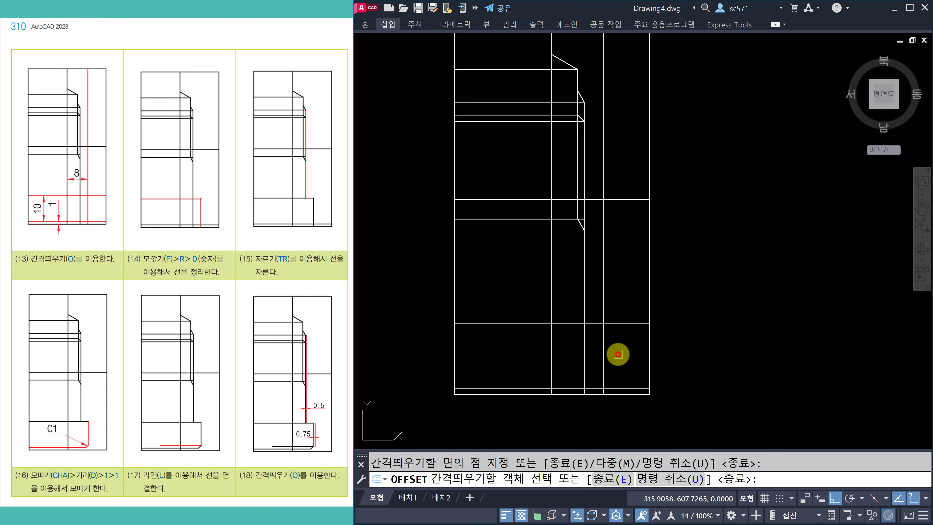
key("Escape")
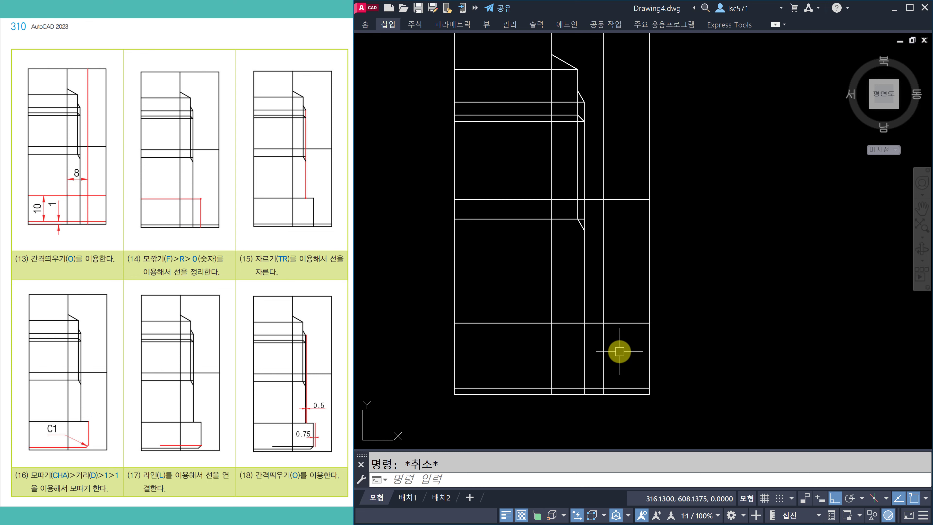
Step: Fillet the new upper horizontal line with the vertical line nearest the rectangle's right edge using radius 0, forming a square corner
key("Return")
type("r")
key("Return")
type("0")
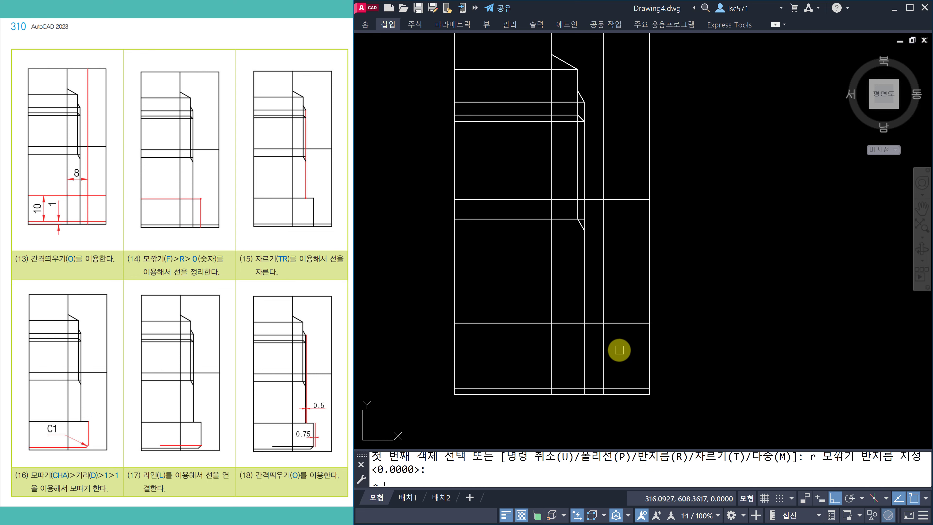
key("Return")
left_click(596, 321)
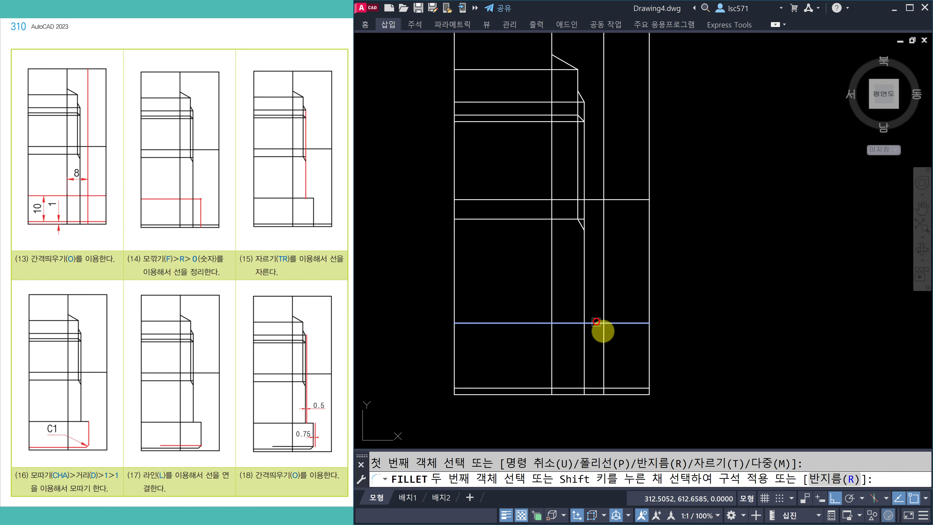
left_click(603, 339)
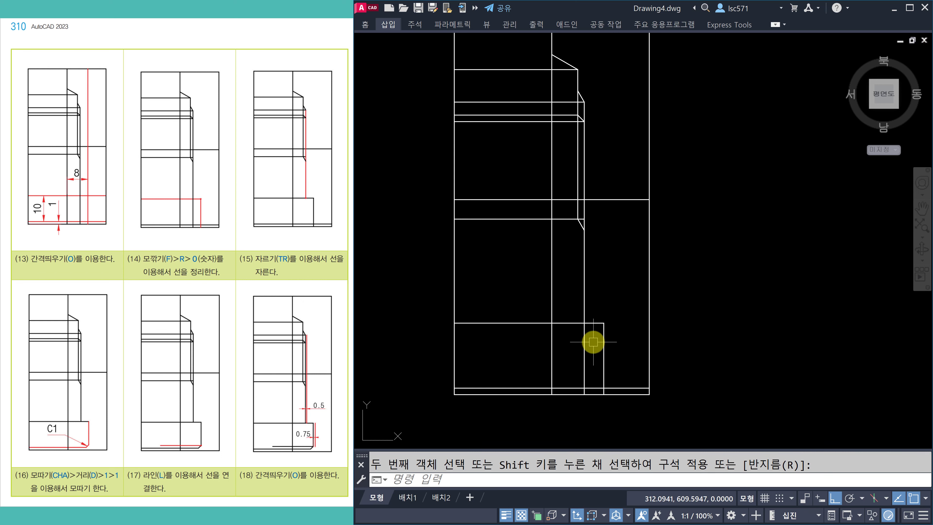
Step: Trim away the stepped profile's long vertical line below the lower block's top edge, including the short piece at the bottom edge
key("Return")
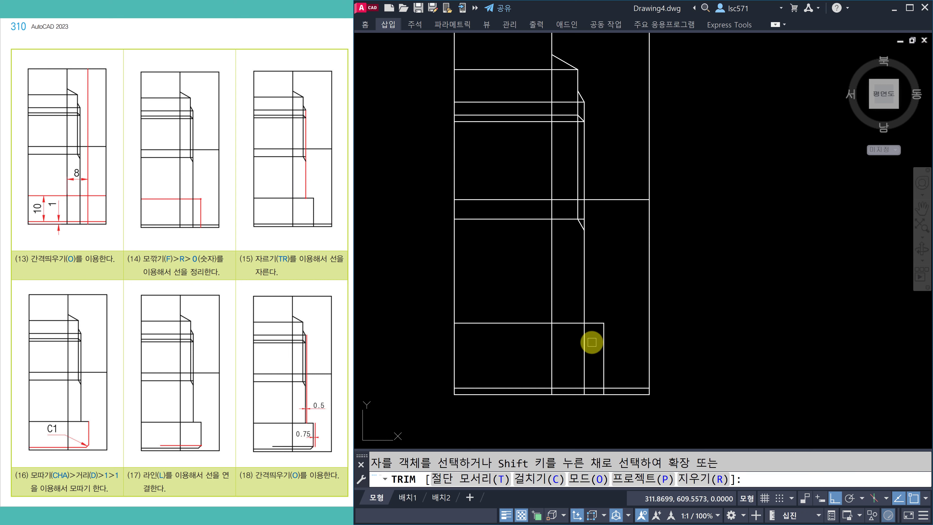
left_click(575, 362)
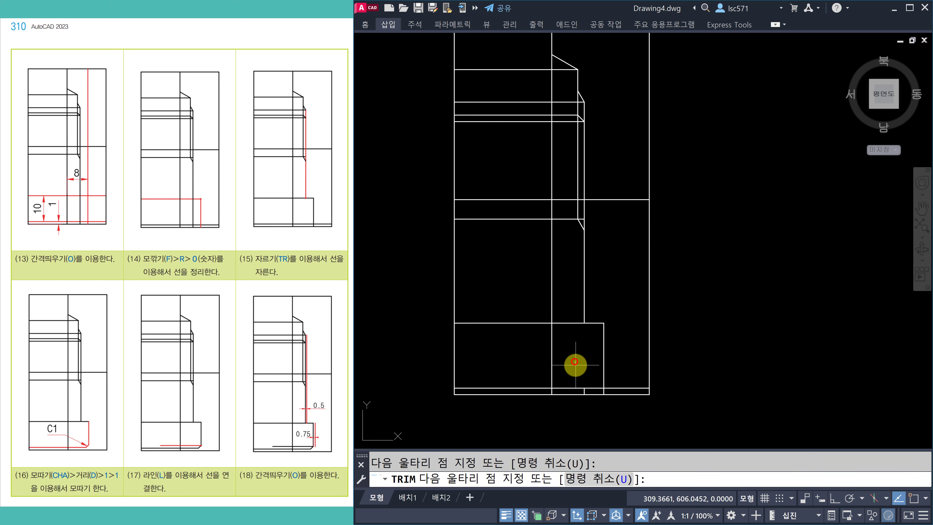
key("Return")
scroll(589, 393, "up", 4)
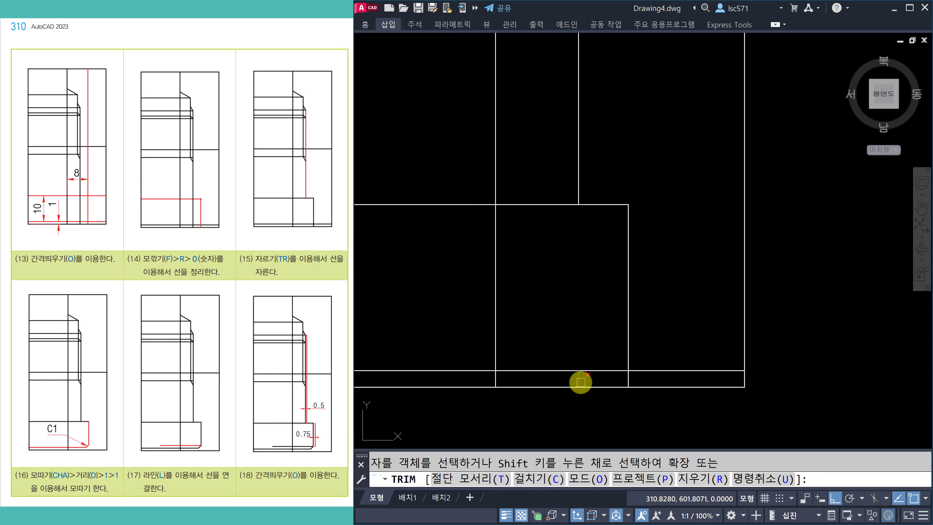
scroll(579, 380, "down", 4)
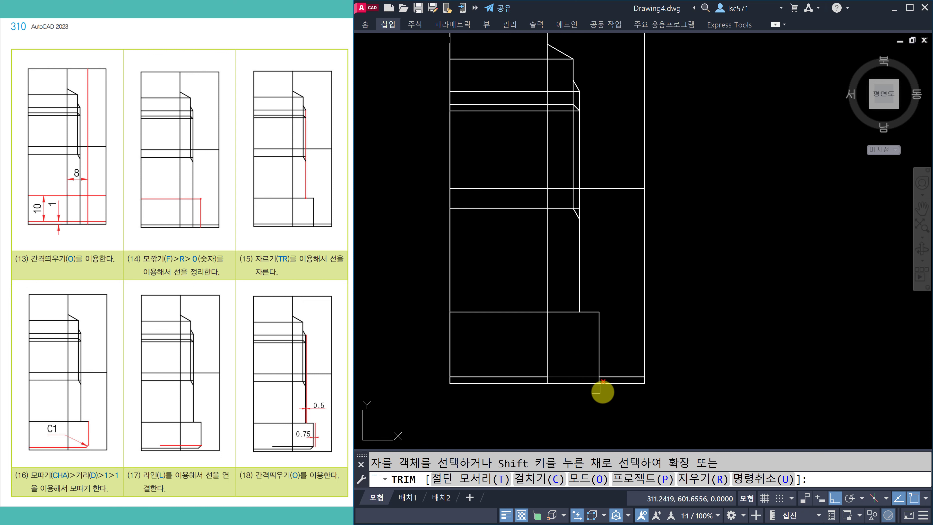
key("Escape")
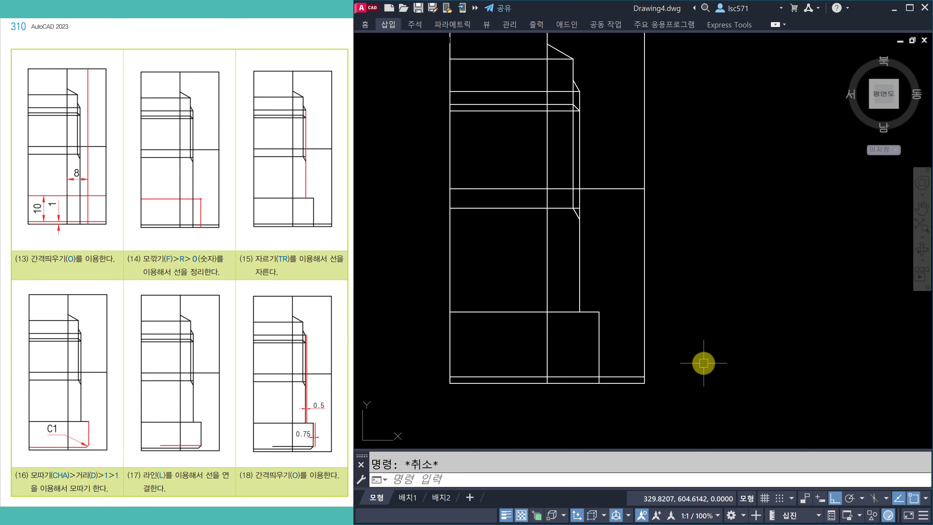
Step: Chamfer the lower block's bottom-right corner with both distances set to 1
type("ch")
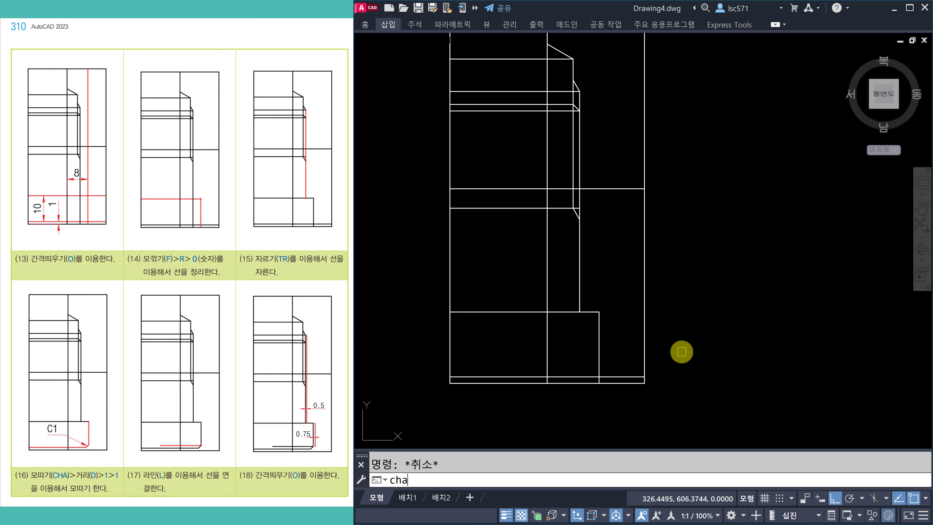
type("a")
key("Return")
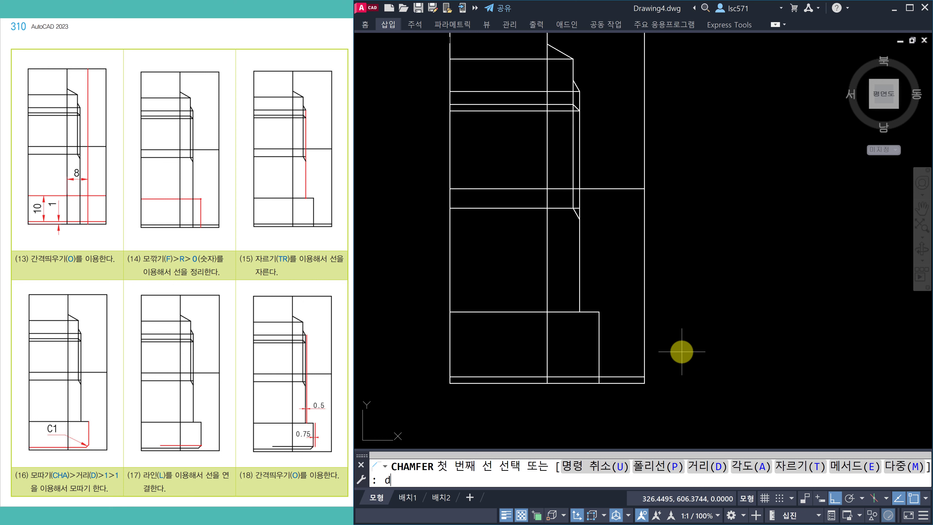
key("Return")
type("1")
key("Return")
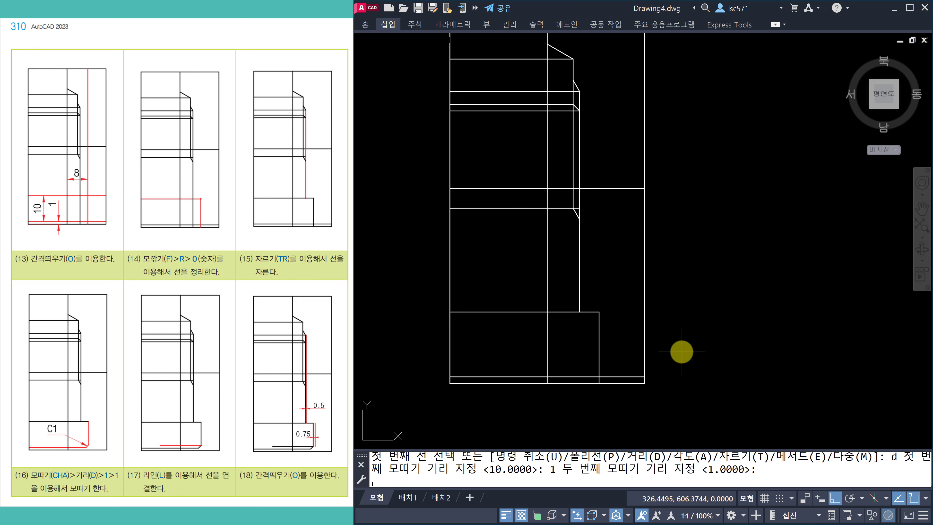
key("Return")
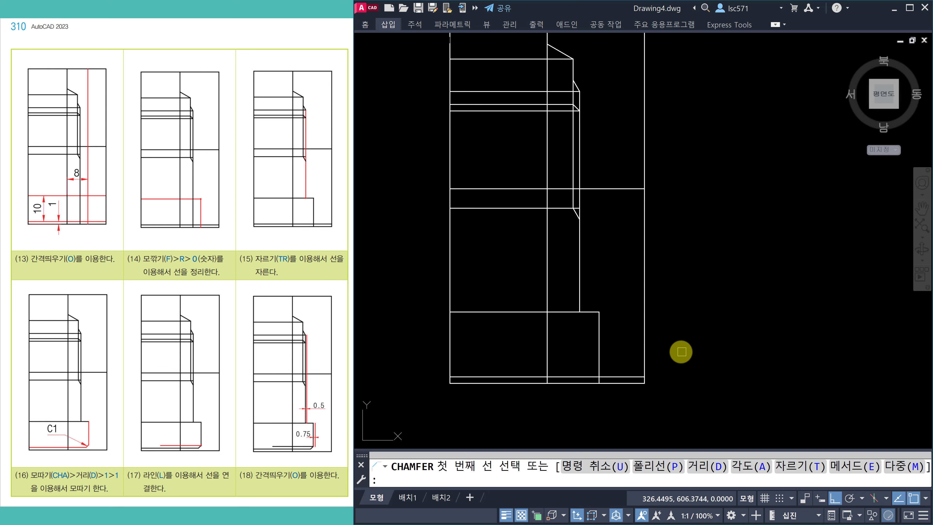
scroll(583, 377, "up", 2)
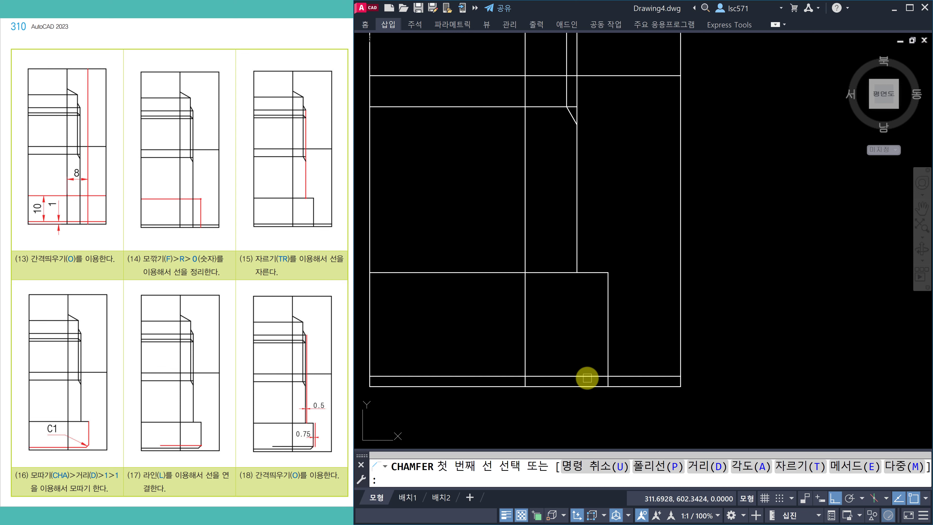
left_click(587, 377)
left_click(609, 342)
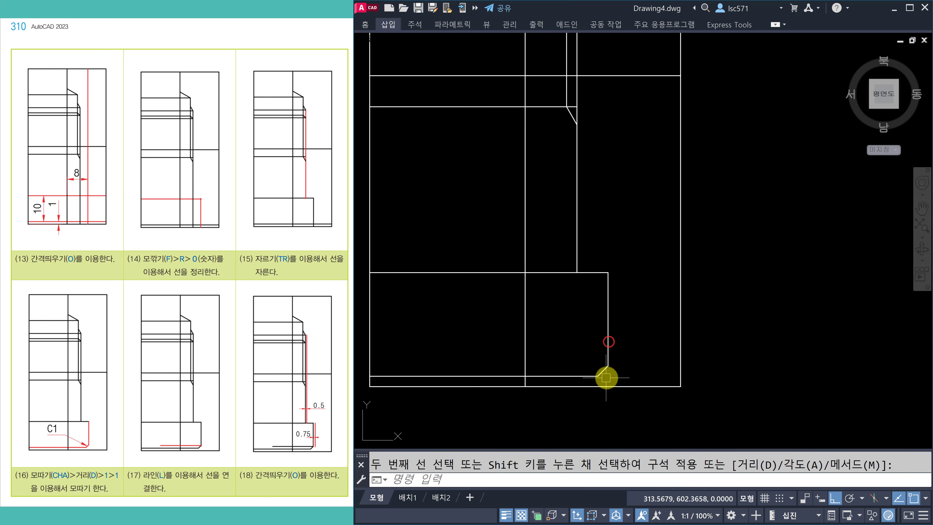
scroll(712, 390, "down", 1)
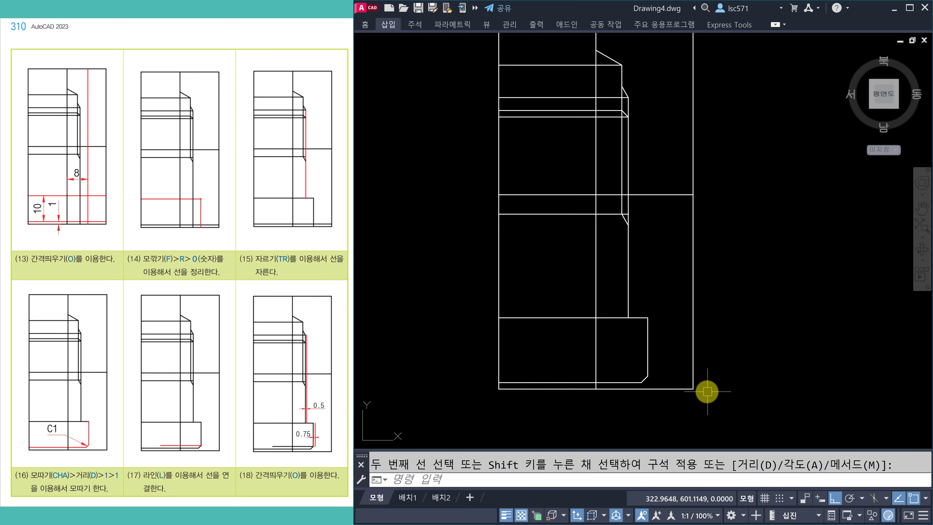
Step: Draw a horizontal line from the chamfer's upper endpoint leftward across the vertical centre line, ending inside the lower block
scroll(708, 390, "up", 1)
key("Escape")
type("L")
key("Return")
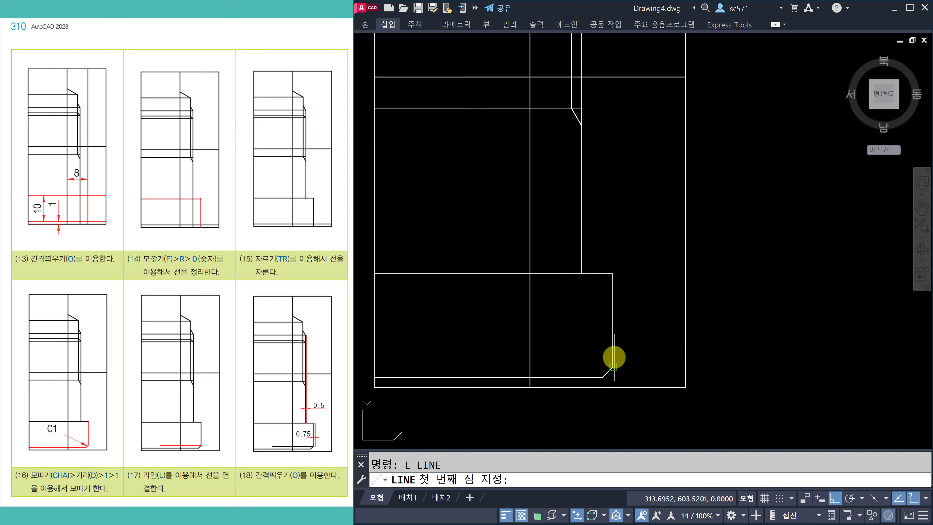
left_click(612, 366)
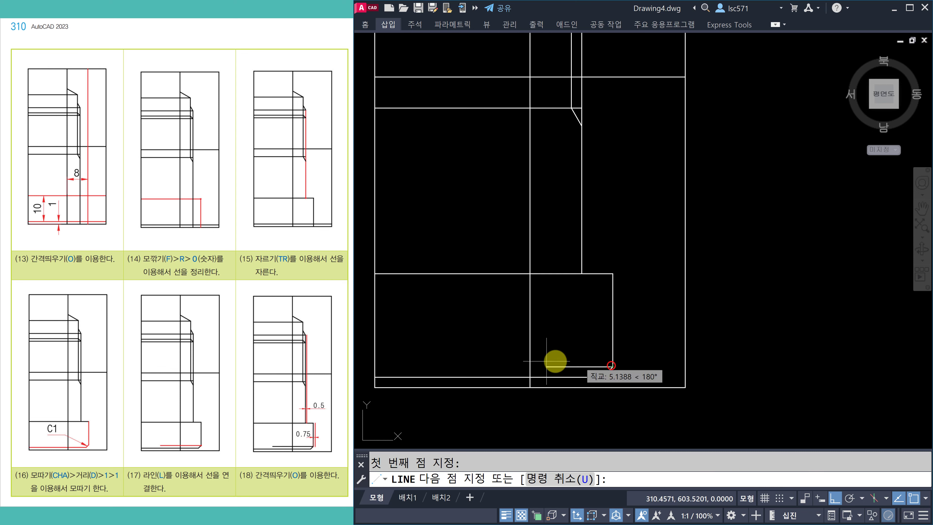
left_click(430, 365)
key("Escape")
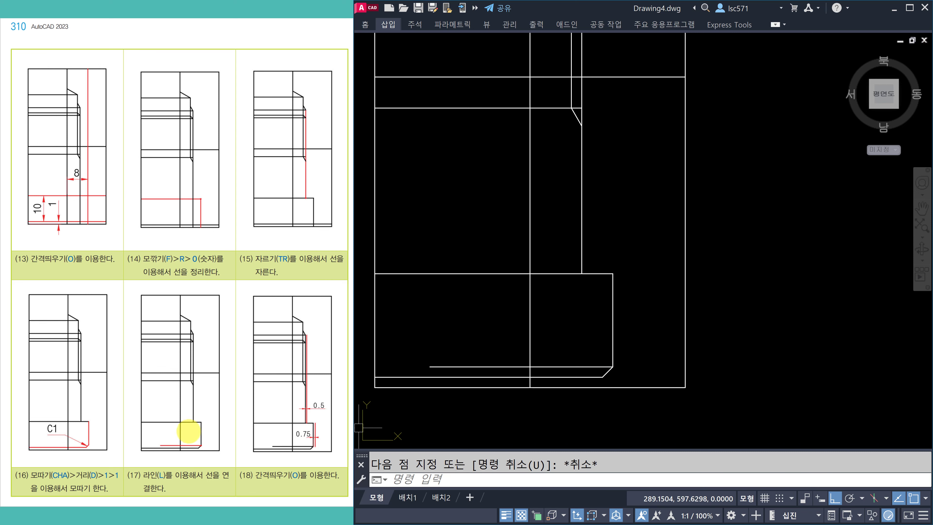
key("Escape")
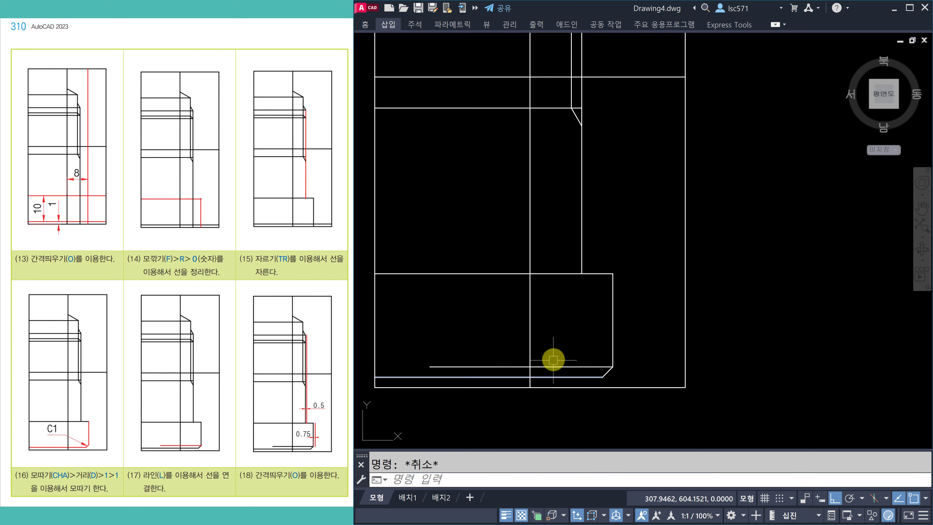
Step: Offset the profile's long vertical line above the lower block to the right by 0.5
scroll(558, 345, "down", 2)
middle_click_drag(566, 329, 547, 363)
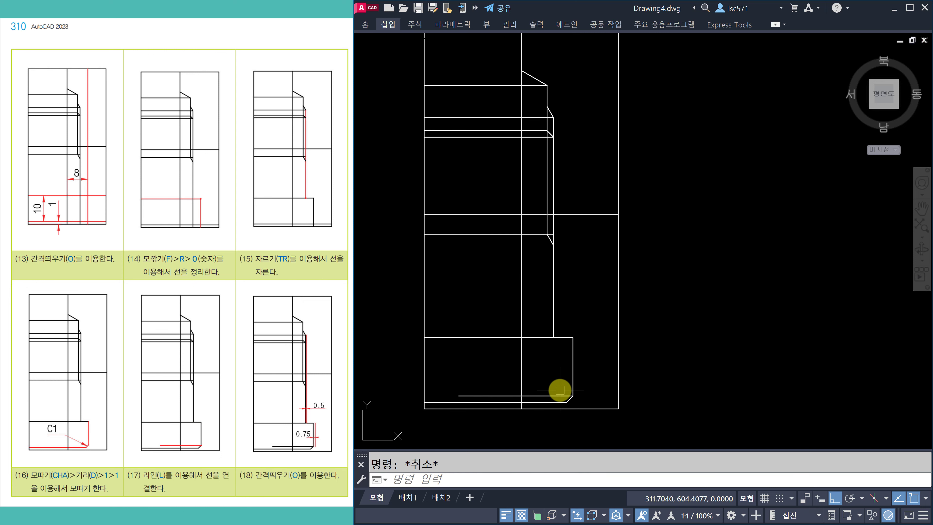
scroll(552, 380, "up", 2)
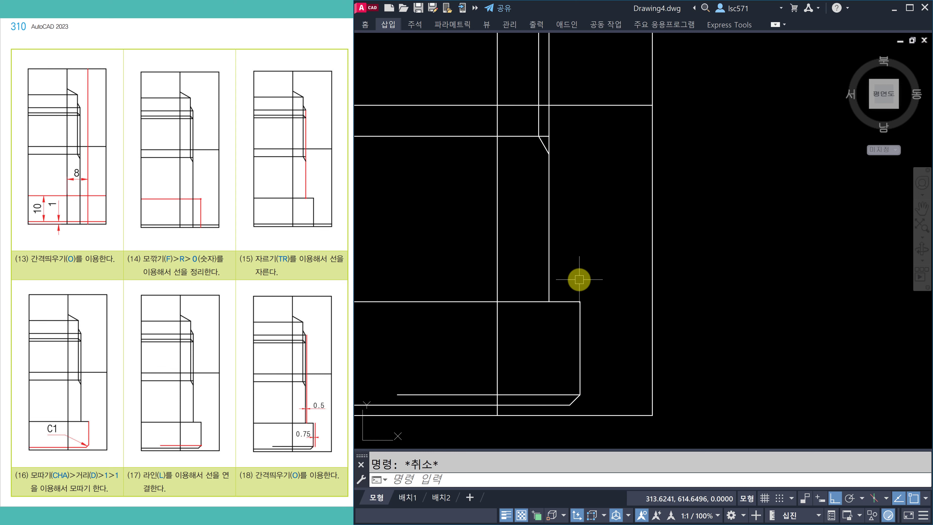
key("Return")
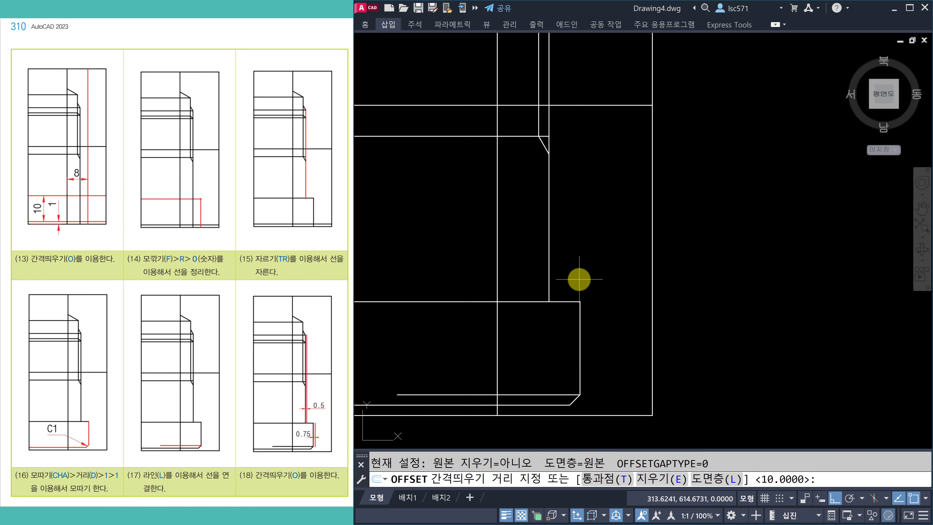
key("Return")
left_click(549, 266)
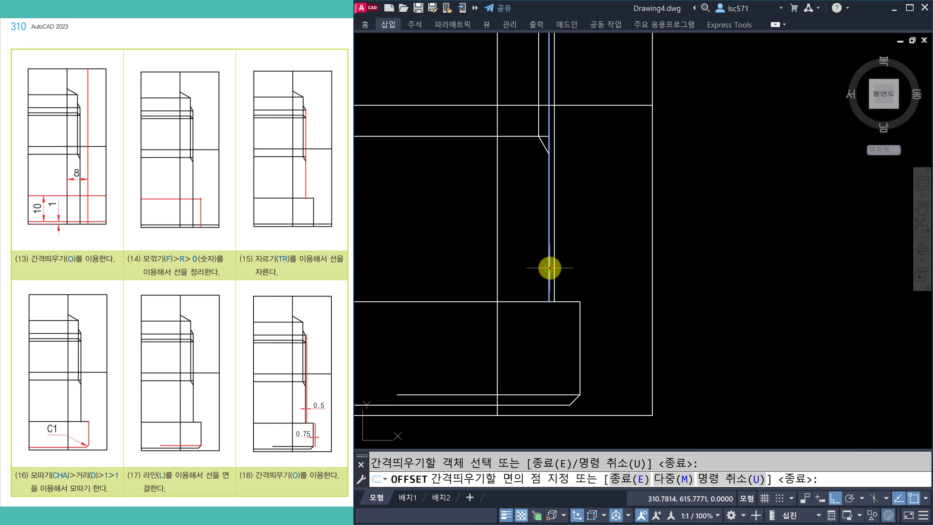
left_click(575, 262)
key("Escape")
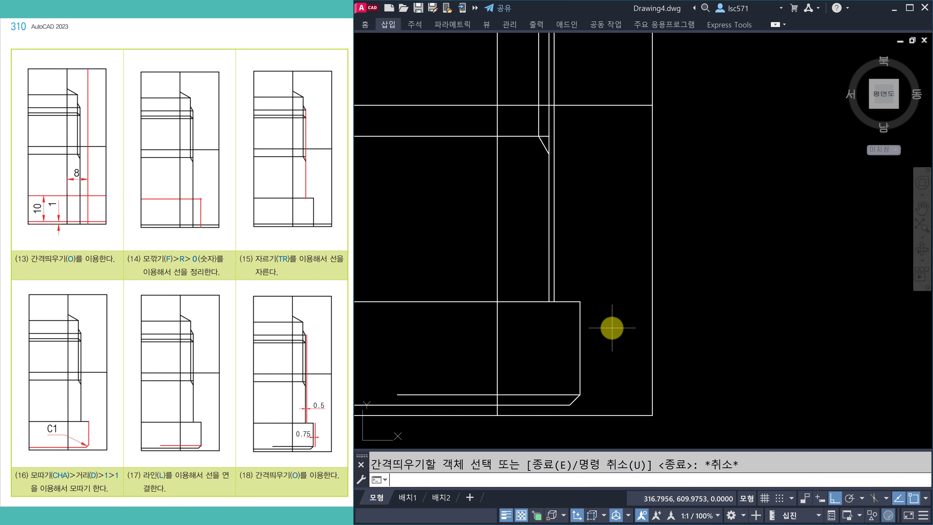
Step: Offset the lower block's right vertical edge outward to the right by 0.75
key("Return")
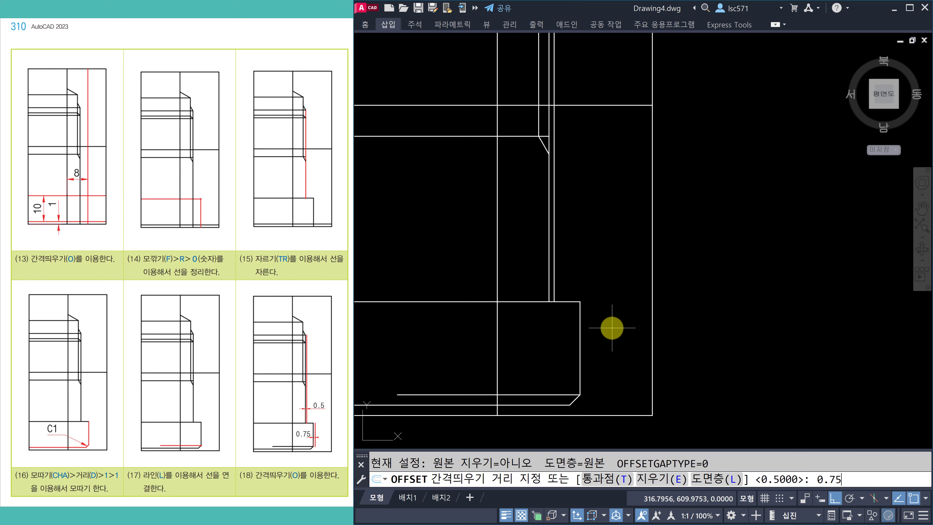
key("Return")
left_click(578, 349)
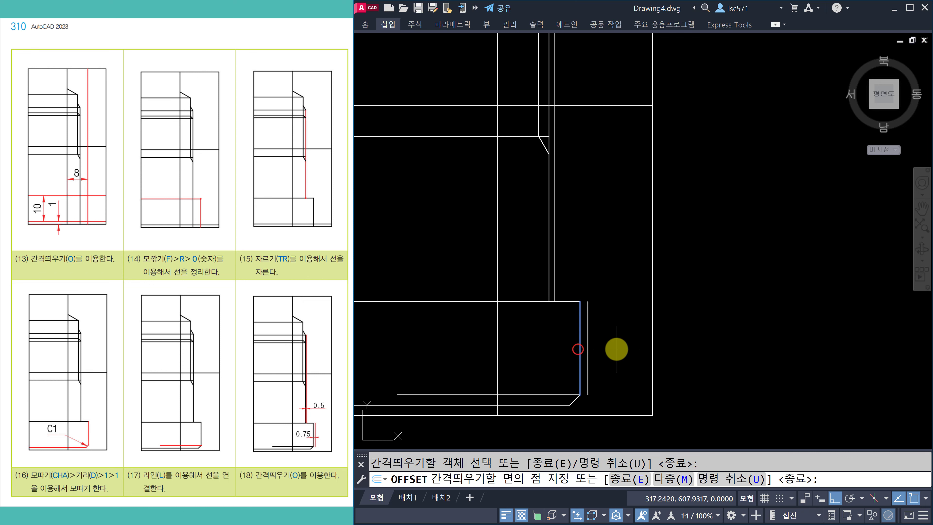
left_click(616, 349)
key("Escape")
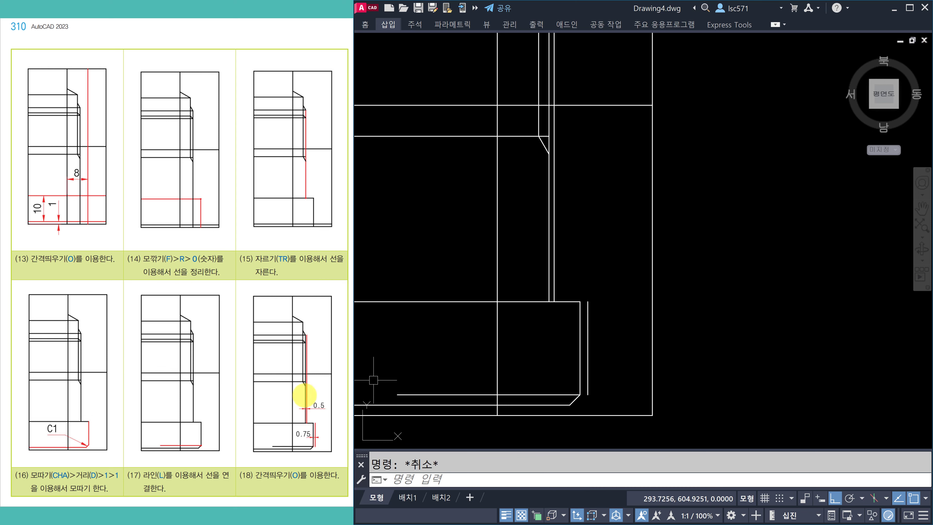
Step: Fillet the lower block's top edge with the 0.75 offset vertical line using radius 0 to form a sharp corner
scroll(259, 391, "down", 1)
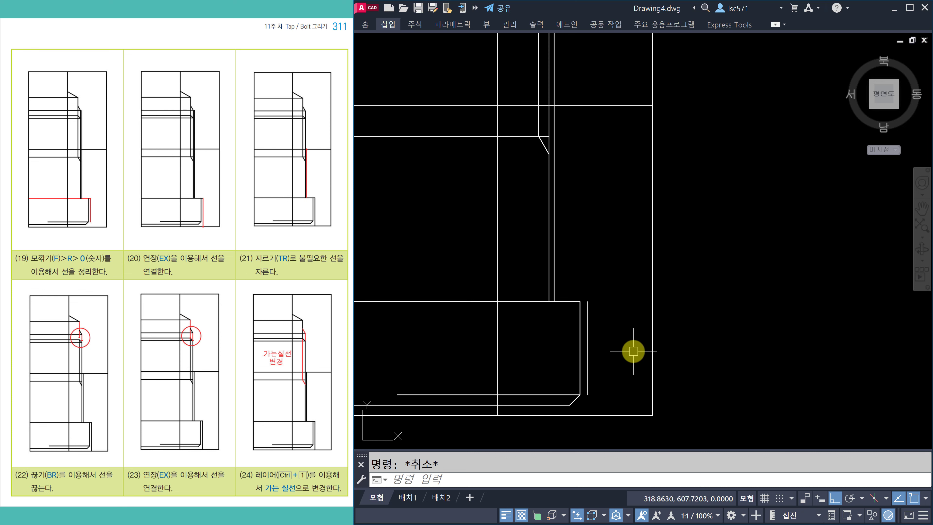
key("Return")
type("r")
key("Return")
type("0")
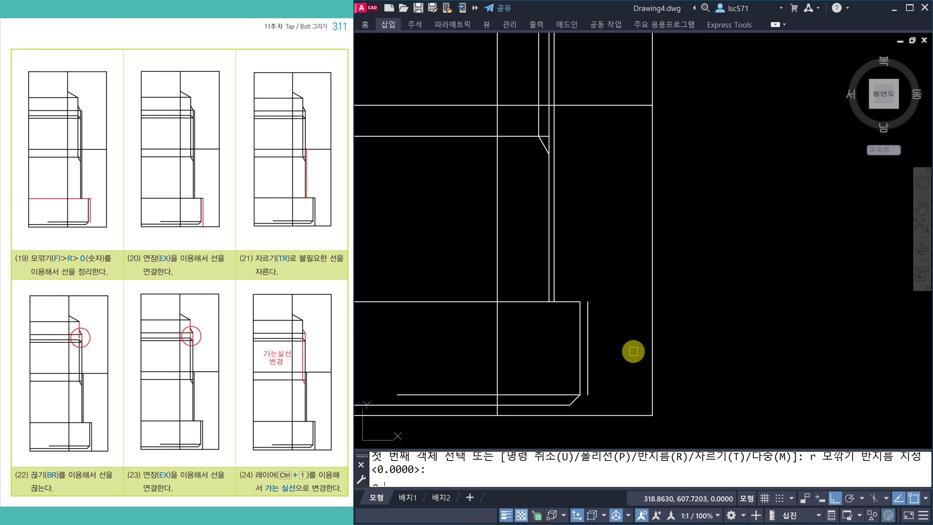
key("Return")
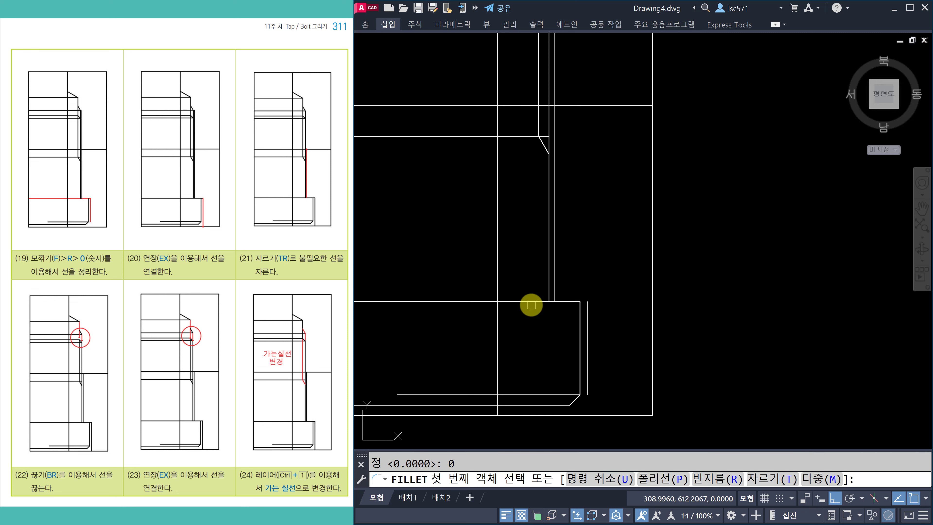
left_click(531, 304)
left_click(588, 313)
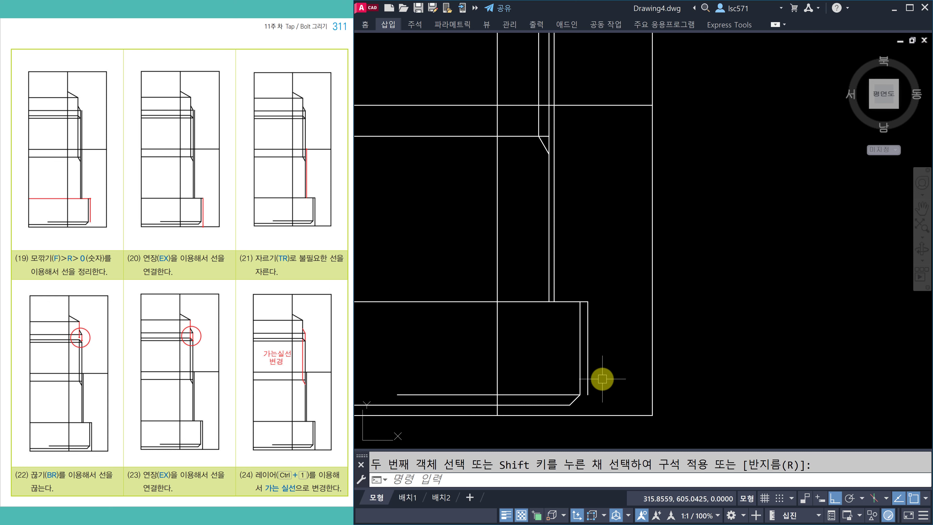
Step: Extend the lower block's outermost vertical line down to the frame's bottom edge
key("Return")
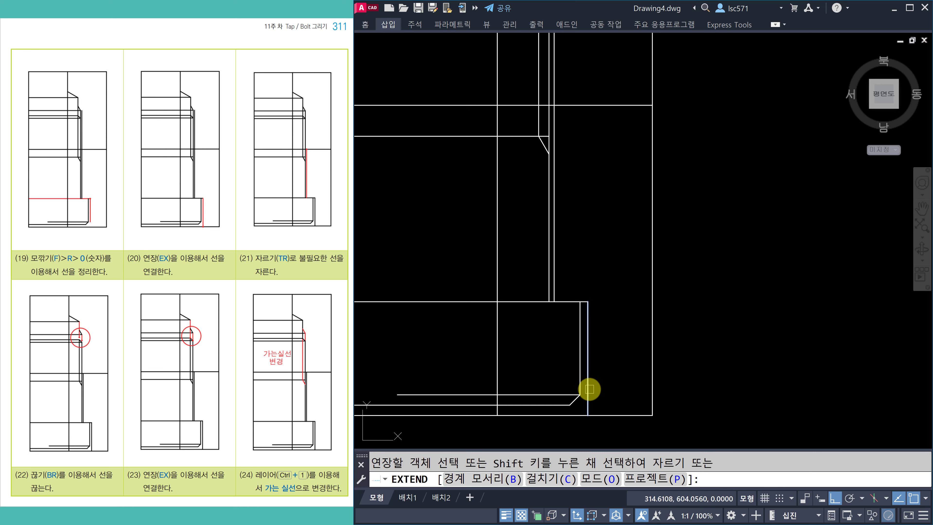
left_click(588, 389)
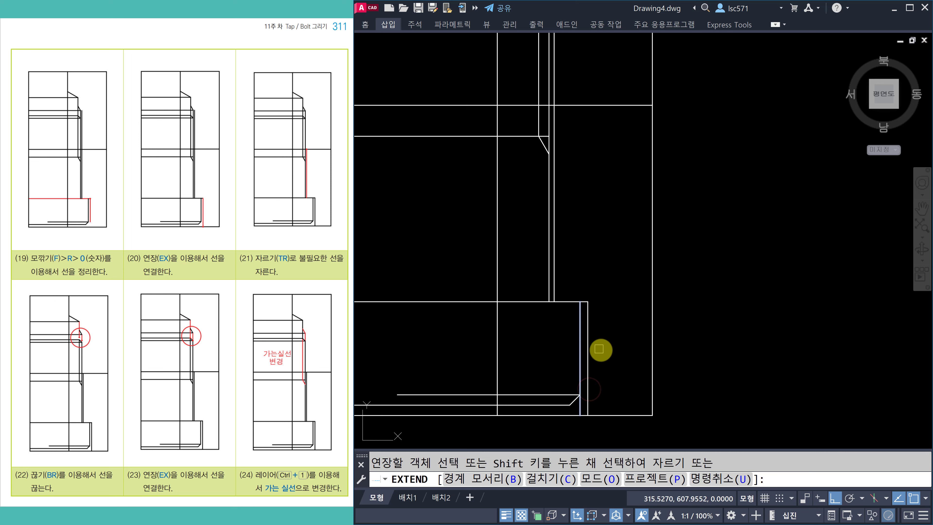
key("Escape")
Step: Trim the 0.5 offset vertical line above the horizontal line that crosses the middle of the frame
type("t")
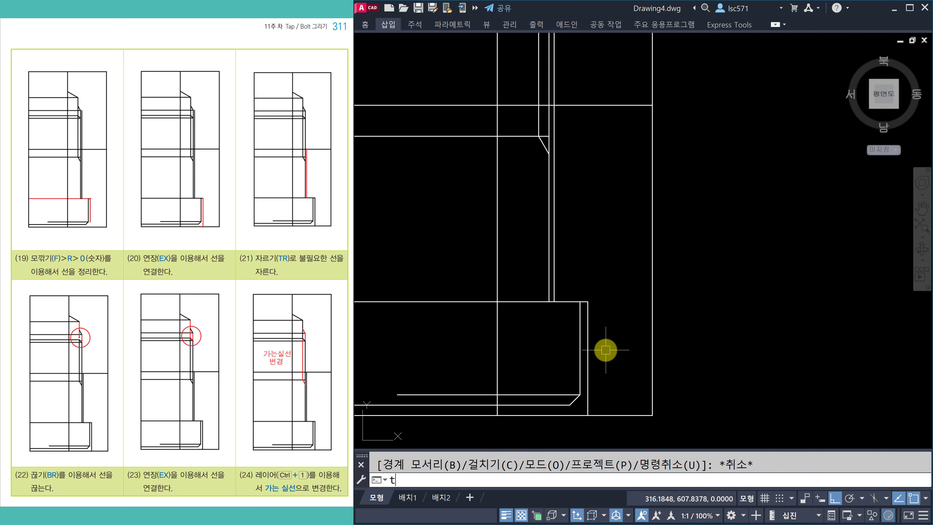
type("r")
key("Escape")
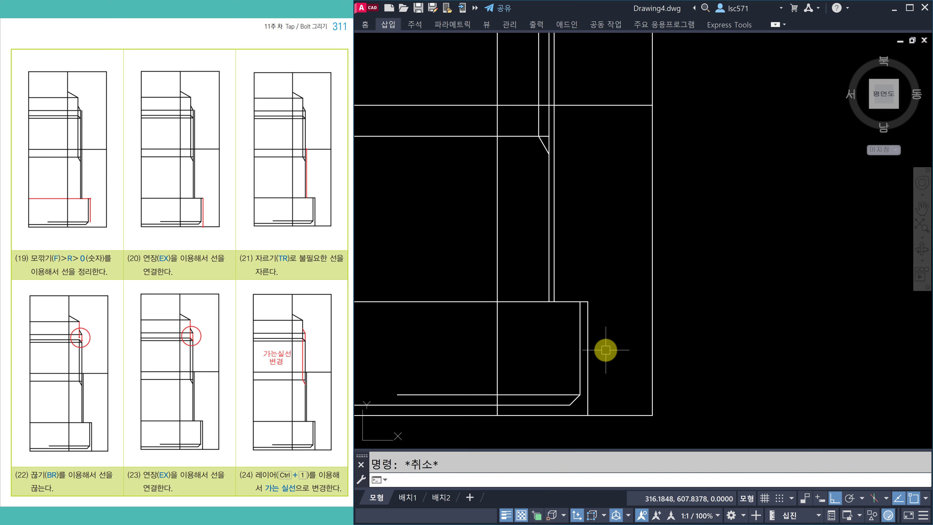
key("Return")
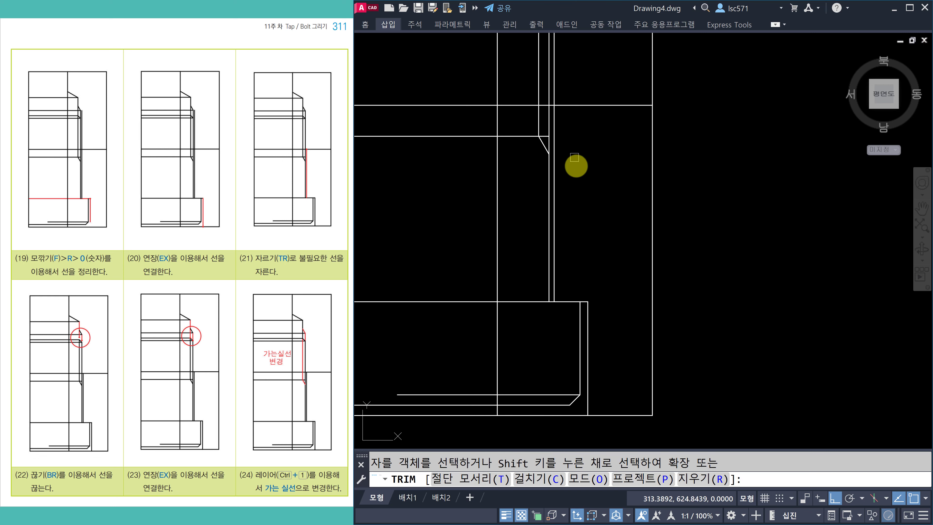
scroll(565, 97, "down", 3)
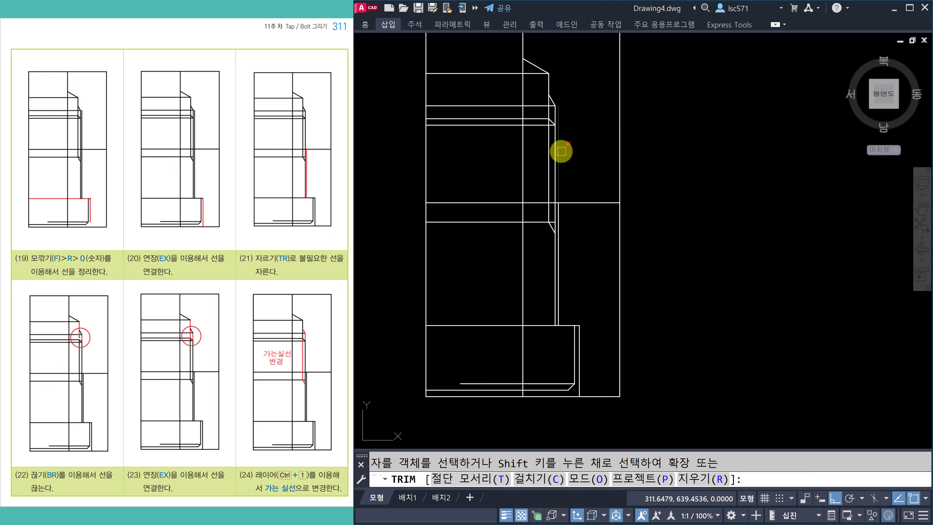
left_click(560, 151)
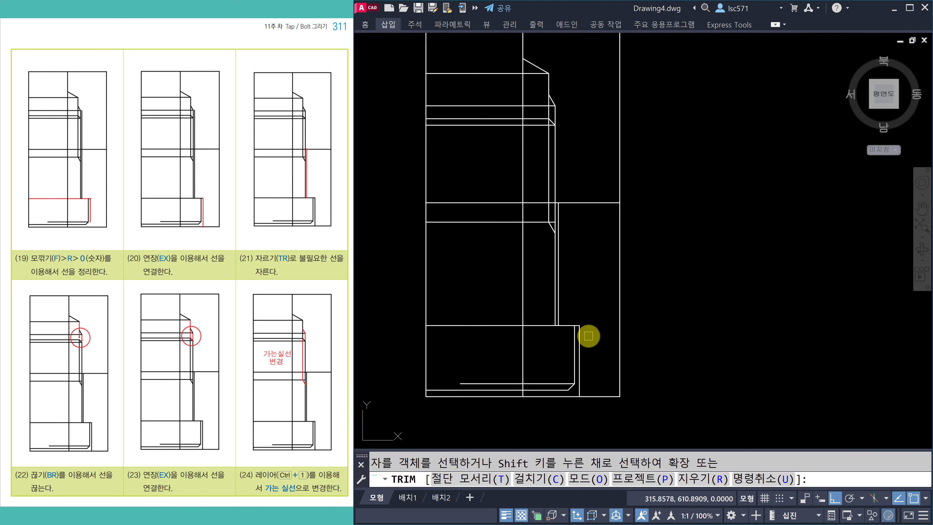
key("Escape")
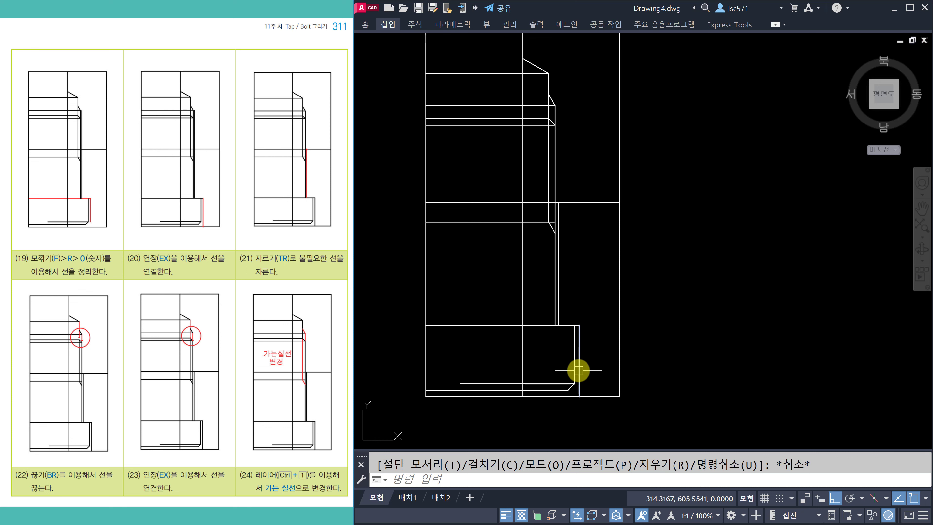
mouse_move(572, 146)
middle_mouse_down()
mouse_move(554, 209)
mouse_move(558, 192)
mouse_move(546, 167)
mouse_move(564, 157)
middle_mouse_up()
scroll(537, 153, "up", 1)
scroll(563, 202, "down", 1)
scroll(546, 168, "up", 1)
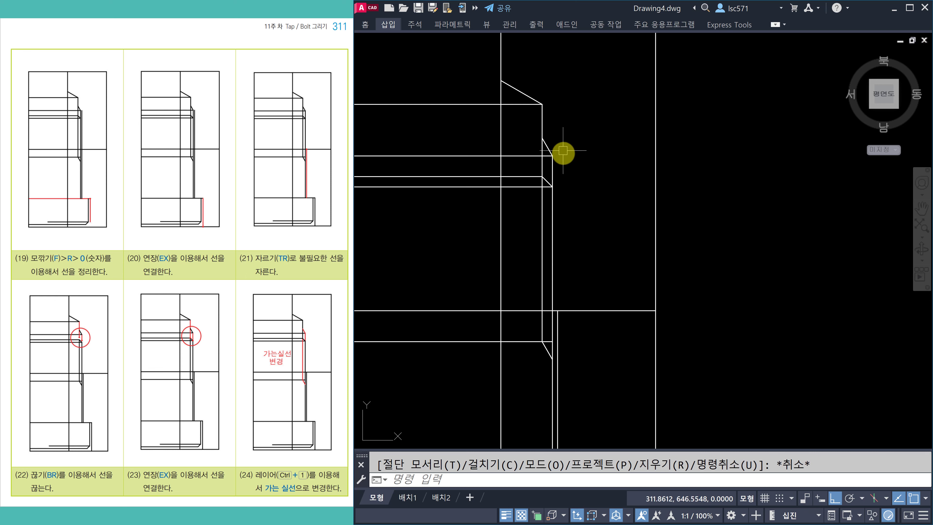
left_click(549, 146)
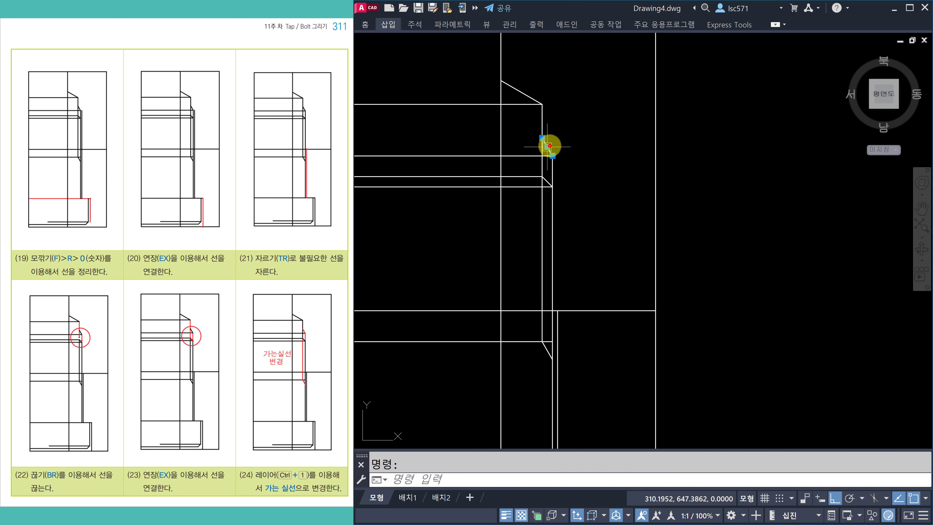
left_click(552, 168)
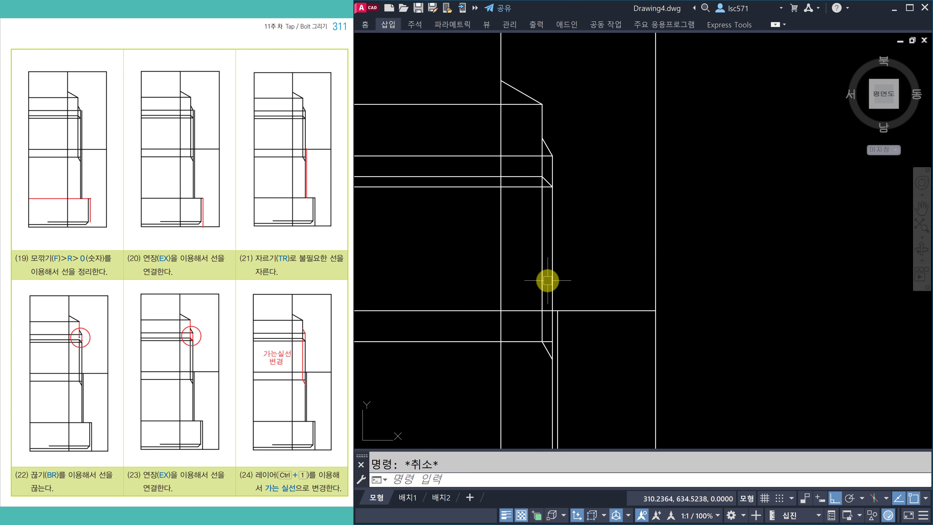
left_click(541, 194)
left_click(546, 354)
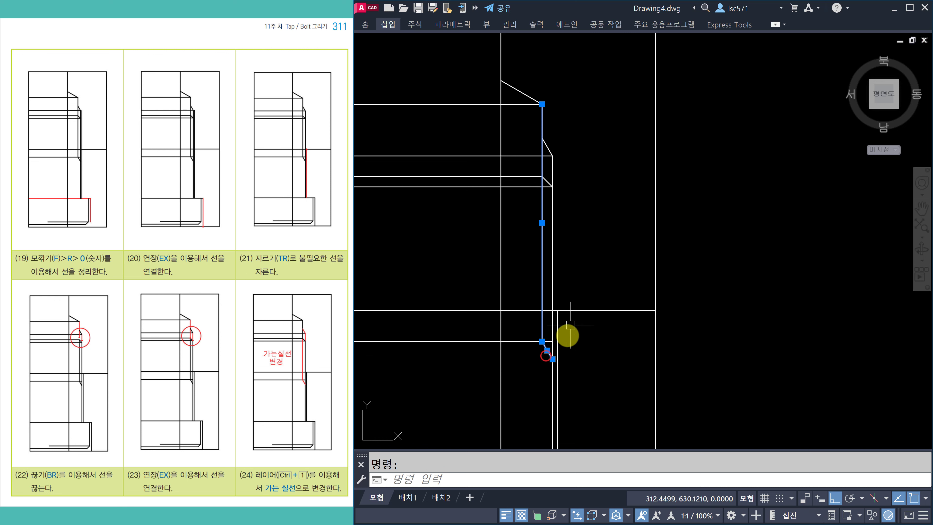
key("Escape")
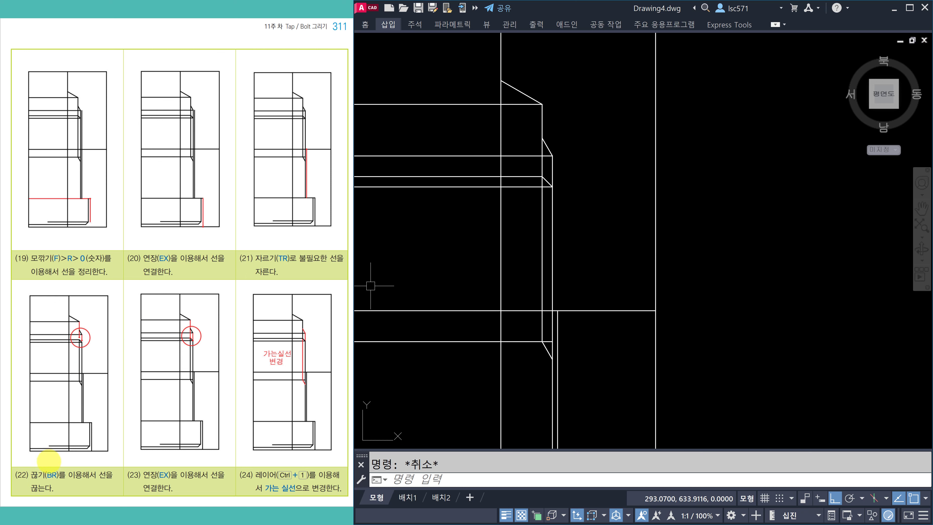
Step: Break the outer vertical line from just below the upper slanted edge's level down to the small chamfer's lower endpoint
scroll(574, 187, "up", 2)
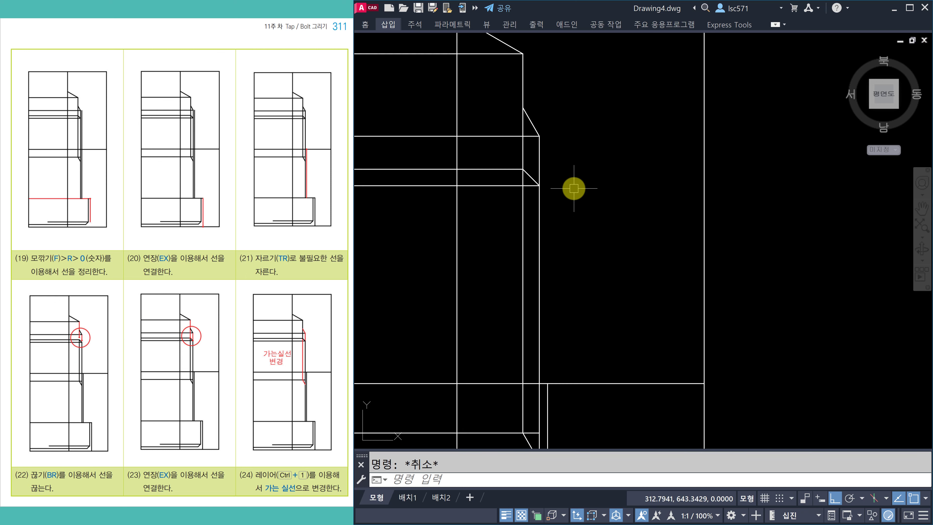
middle_click_drag(573, 170, 612, 188)
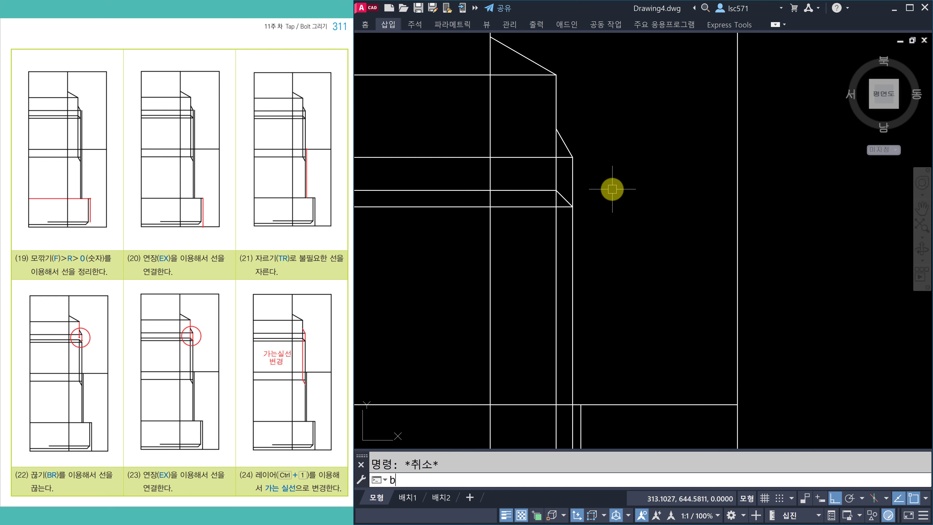
key("Return")
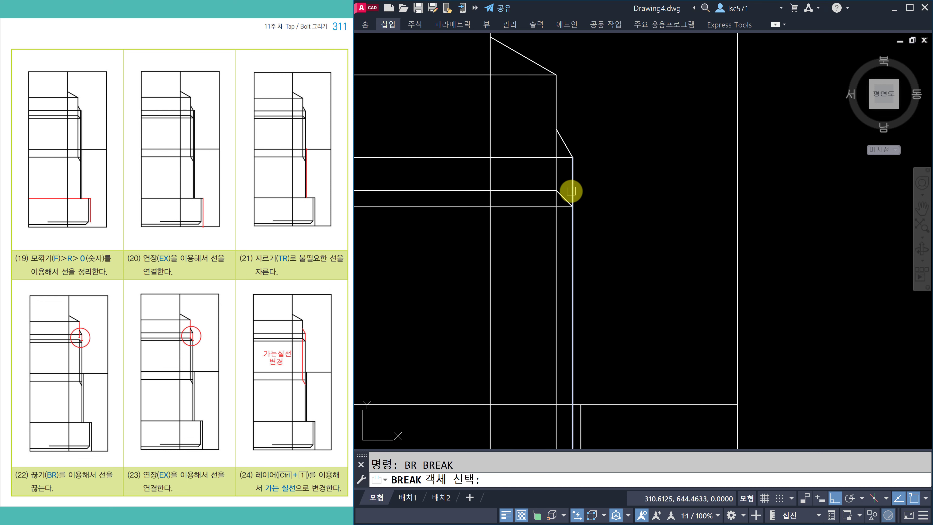
left_click(572, 191)
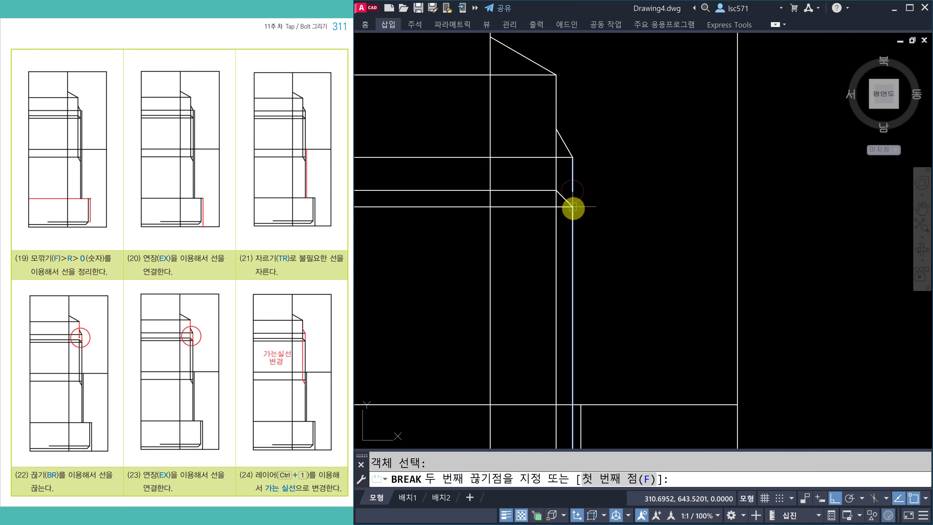
left_click(573, 208)
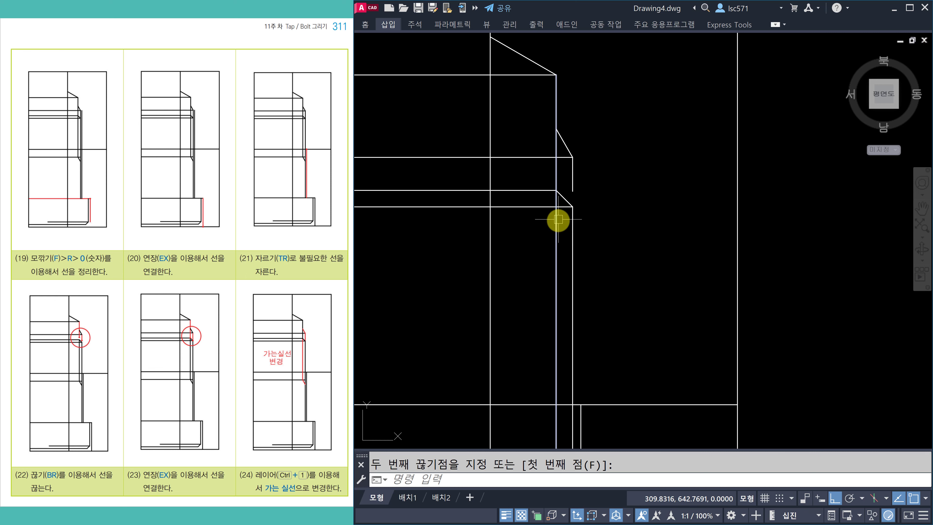
Step: Break the inner vertical line from between the two close horizontal lines up to the small chamfer's upper endpoint
left_click(561, 194)
scroll(558, 202, "up", 2)
key("Return")
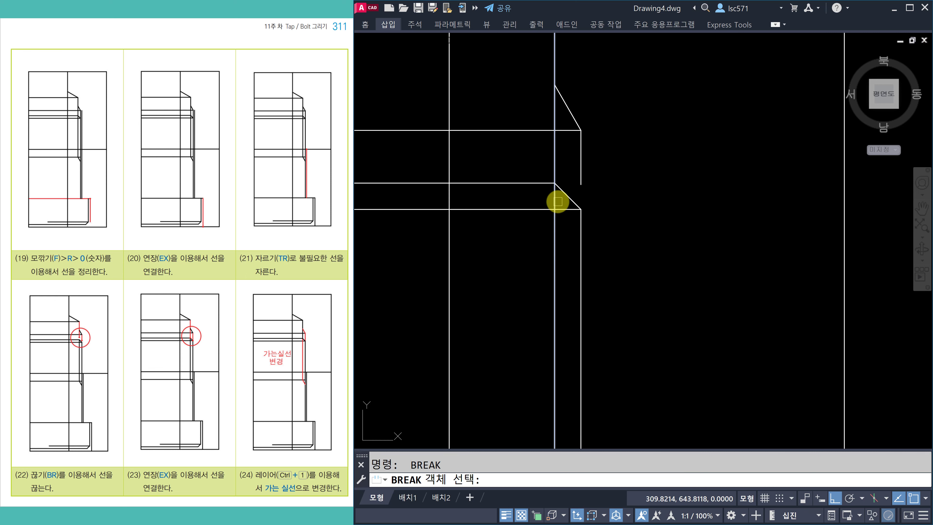
left_click(555, 199)
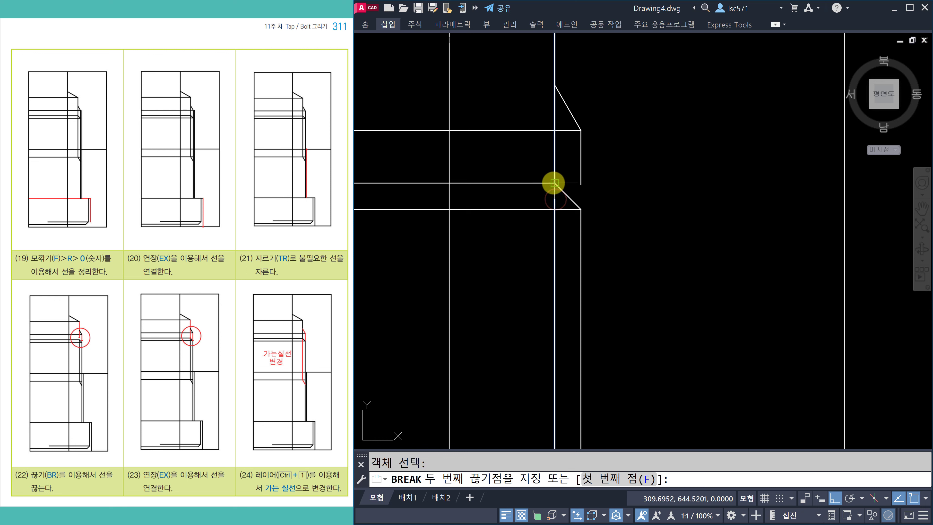
left_click(554, 182)
key("Escape")
scroll(577, 212, "down", 2)
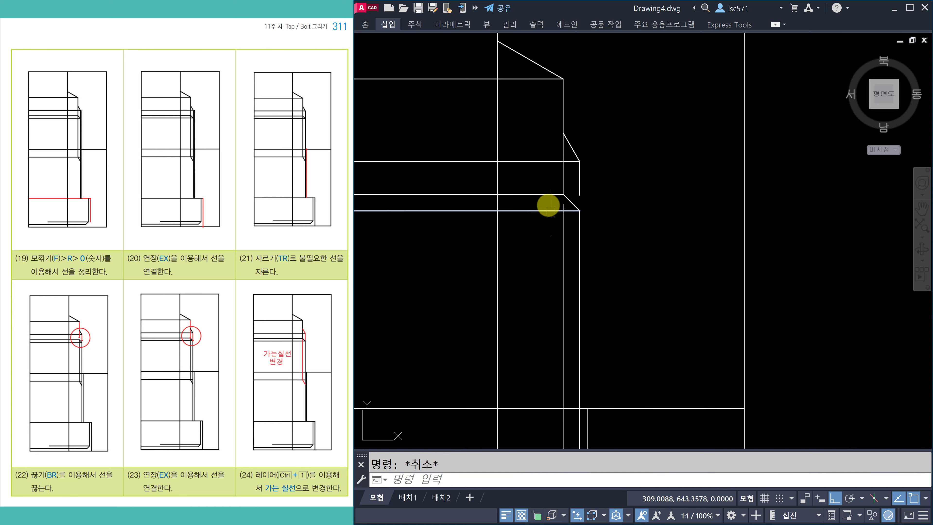
Step: Extend both broken vertical lines to the small chamfer's endpoints to close the gaps while keeping the segments separate
scroll(554, 193, "up", 2)
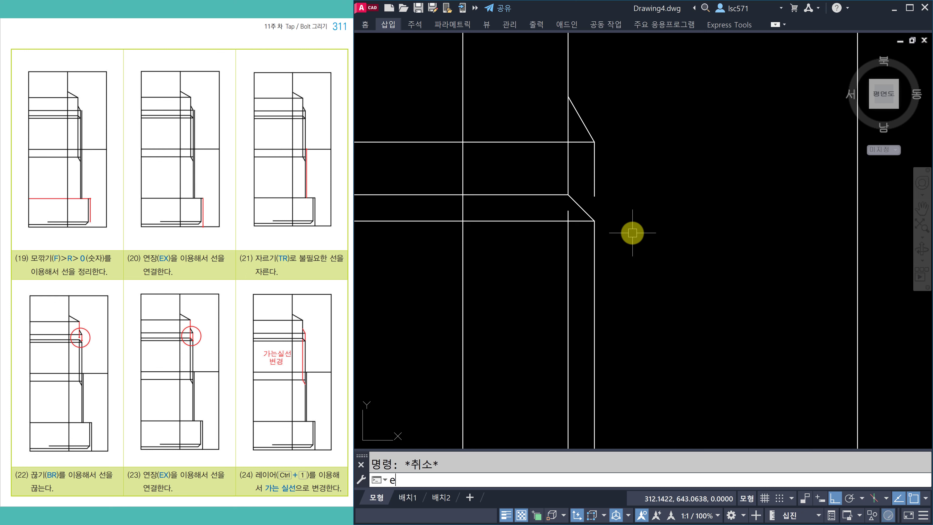
type("ex")
key("Return")
left_click(595, 187)
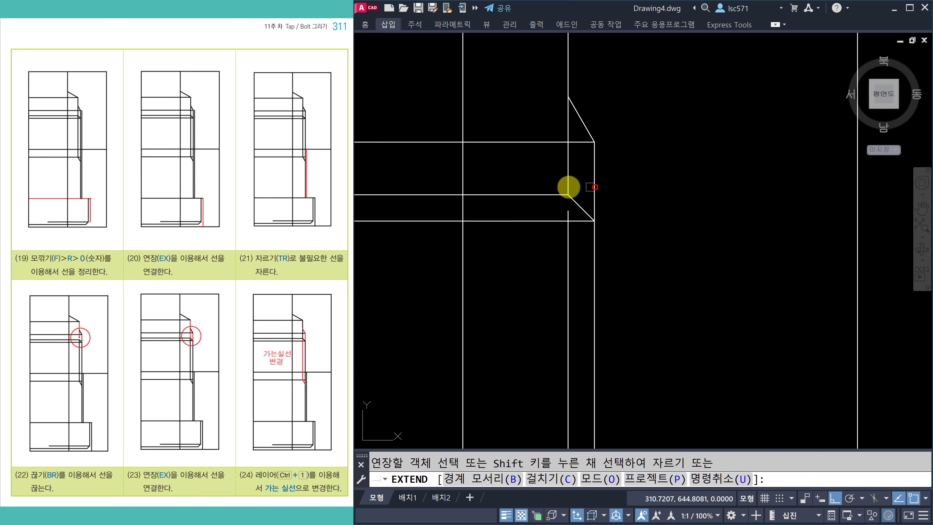
left_click(568, 212)
key("Escape")
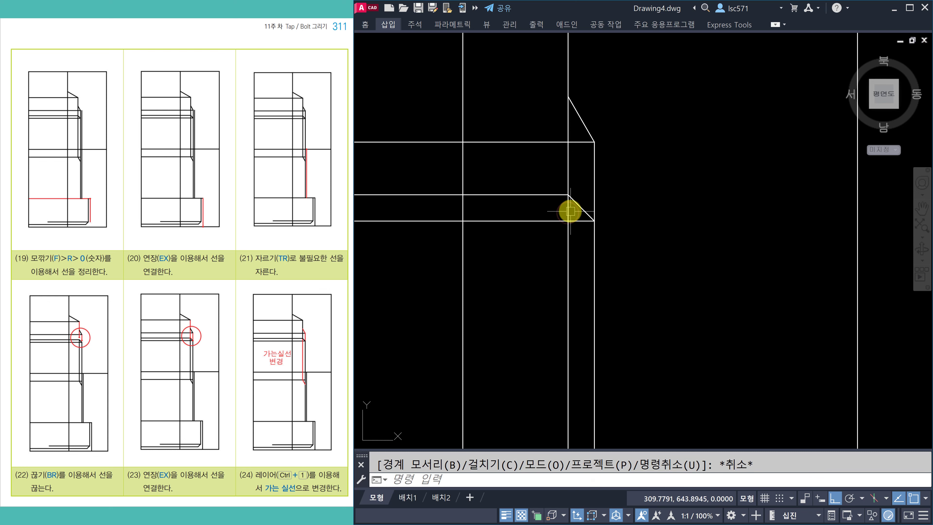
left_click(570, 210)
left_click(592, 187)
key("Escape")
Step: Move the two slanted thread-end lines, the short outer vertical segment and the long inner vertical line to the 가는실선 layer
scroll(641, 240, "down", 3)
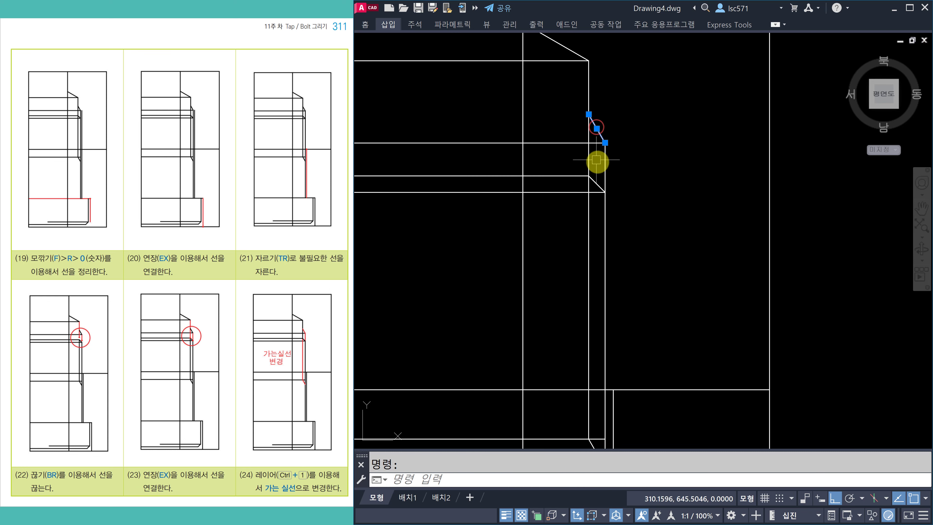
left_click(604, 161)
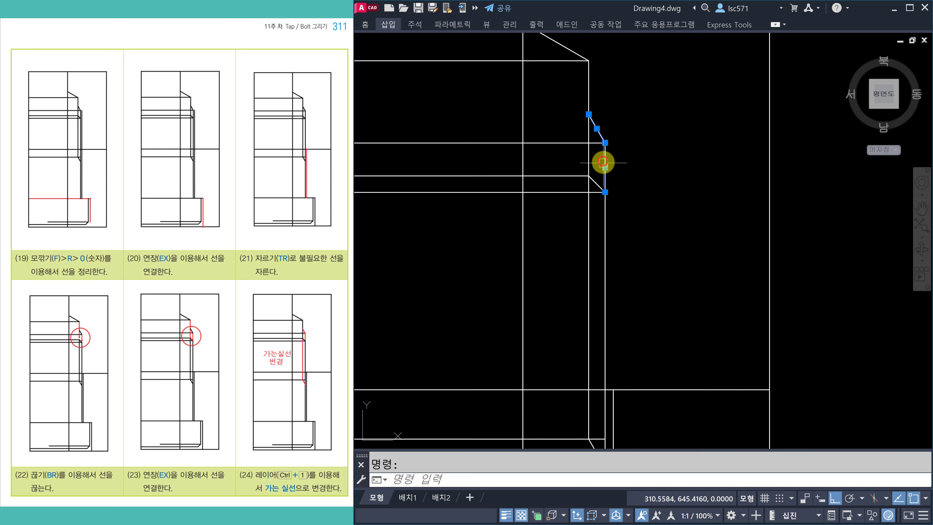
left_click(588, 211)
middle_click_drag(573, 320, 562, 242)
scroll(562, 384, "up", 2)
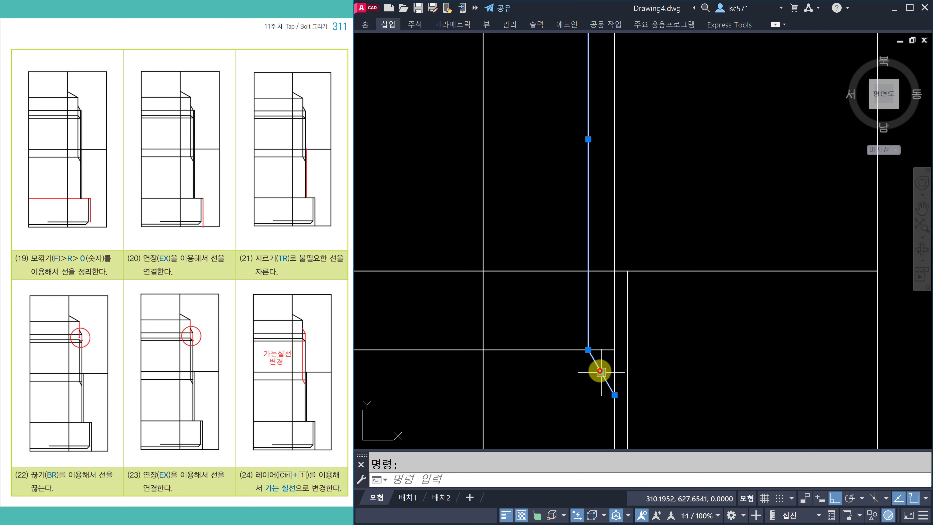
scroll(600, 371, "down", 2)
middle_click_drag(645, 229, 633, 271)
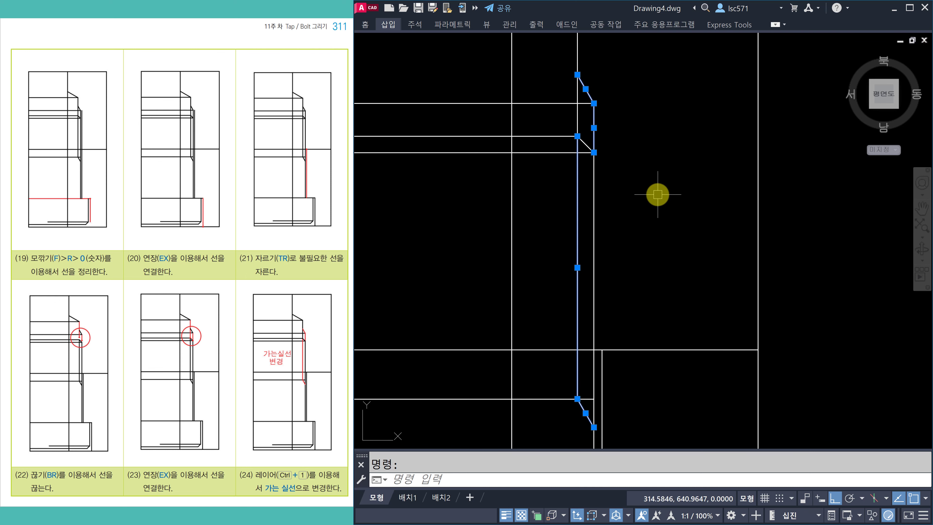
key("ctrl+1")
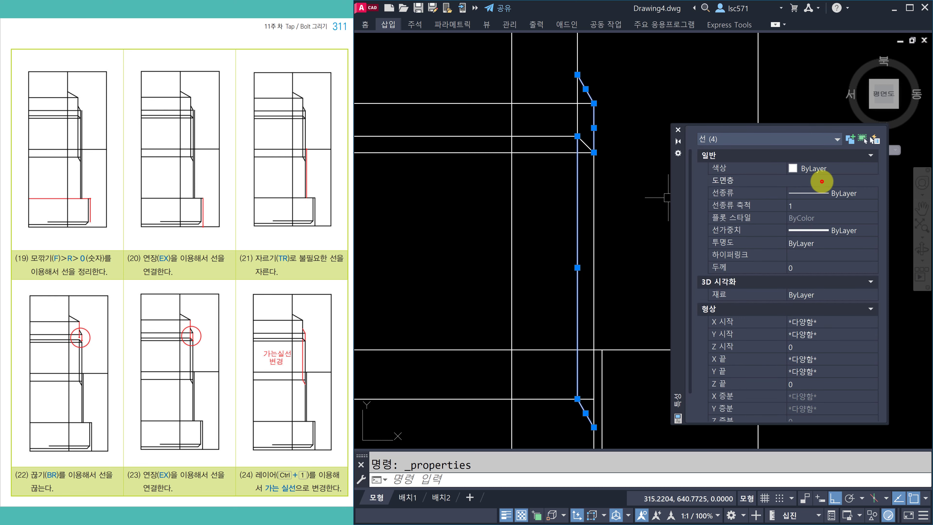
left_click(822, 182)
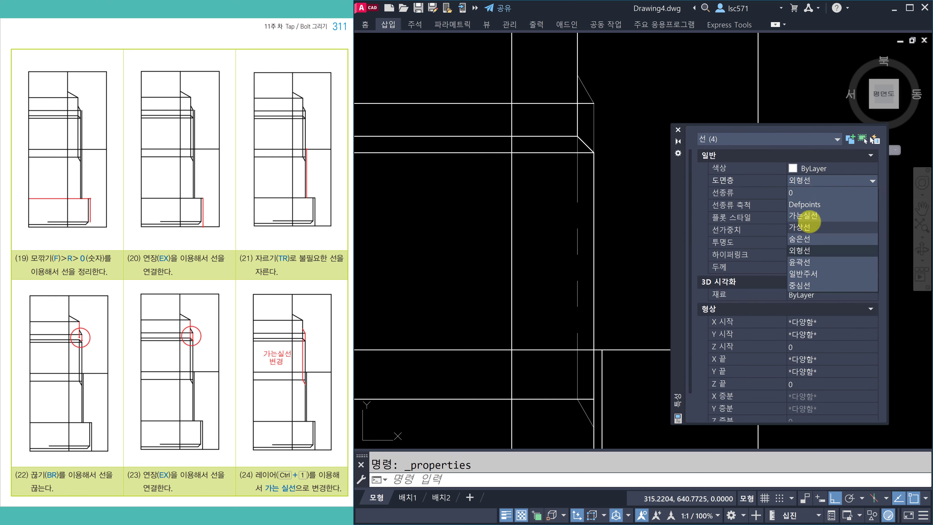
left_click(813, 214)
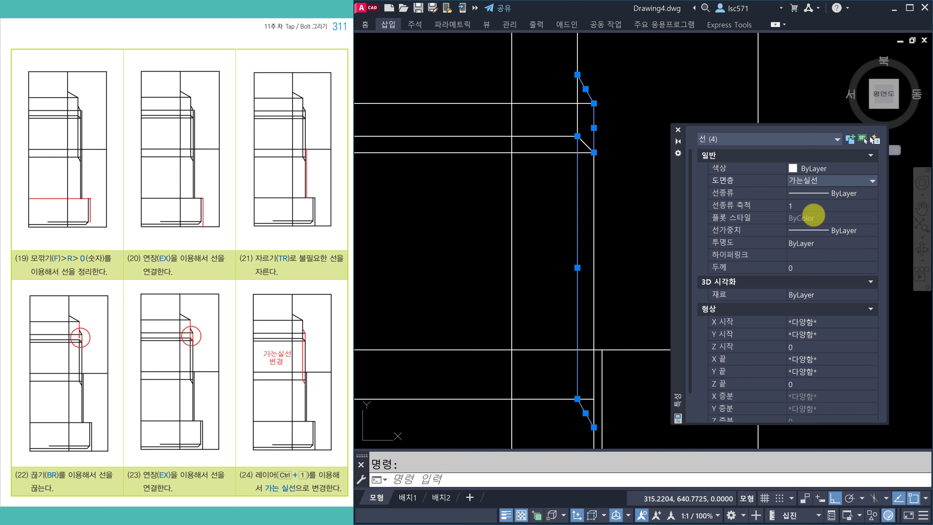
Step: Close the object properties and clear the selection of the four thin lines
left_click(677, 129)
key("Escape")
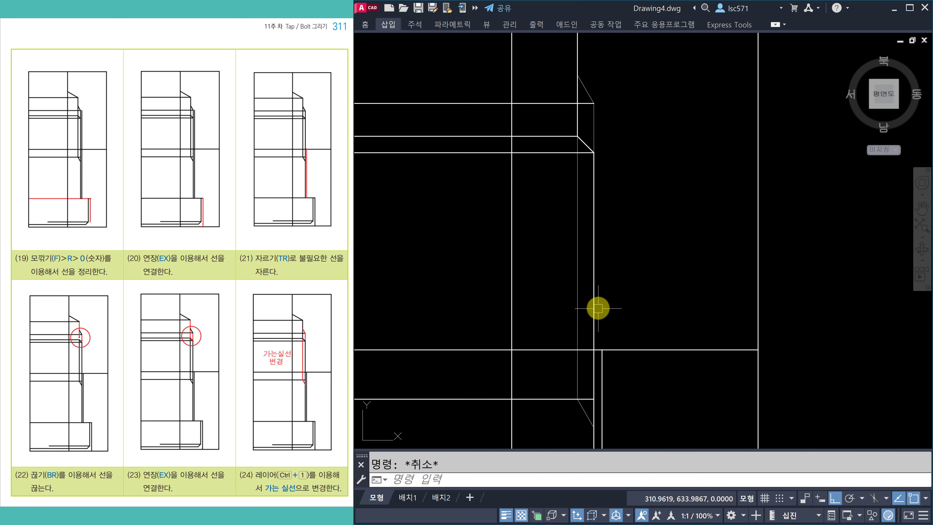
scroll(600, 305, "down", 3)
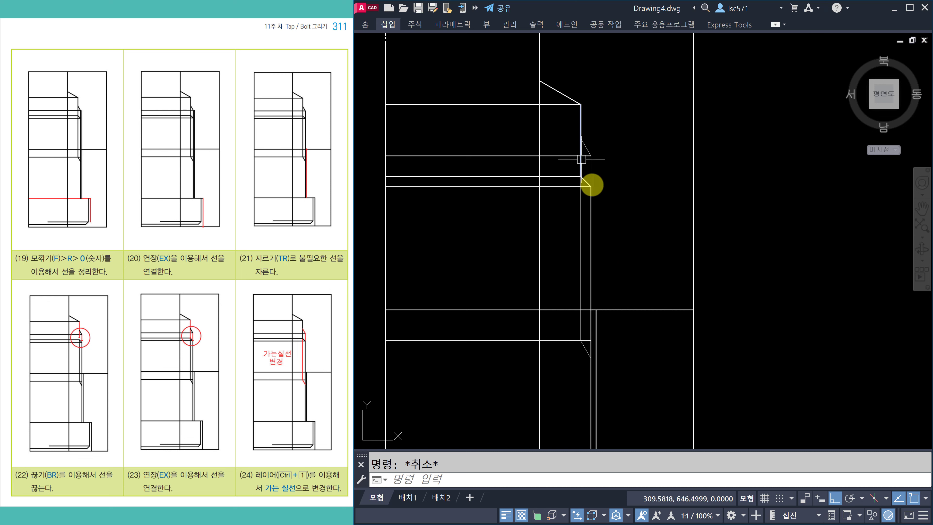
mouse_move(661, 346)
middle_mouse_down()
mouse_move(661, 291)
mouse_move(647, 268)
middle_mouse_up()
scroll(661, 290, "down", 2)
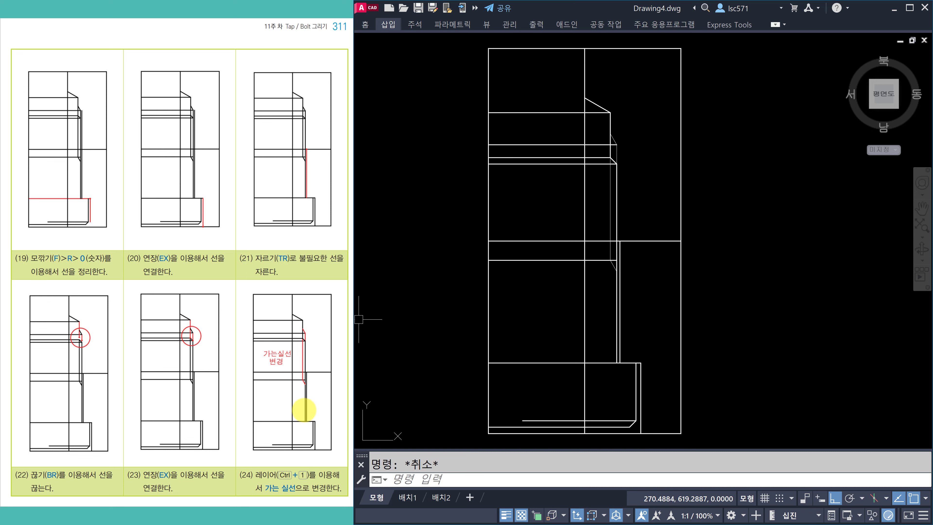
scroll(304, 409, "down", 2)
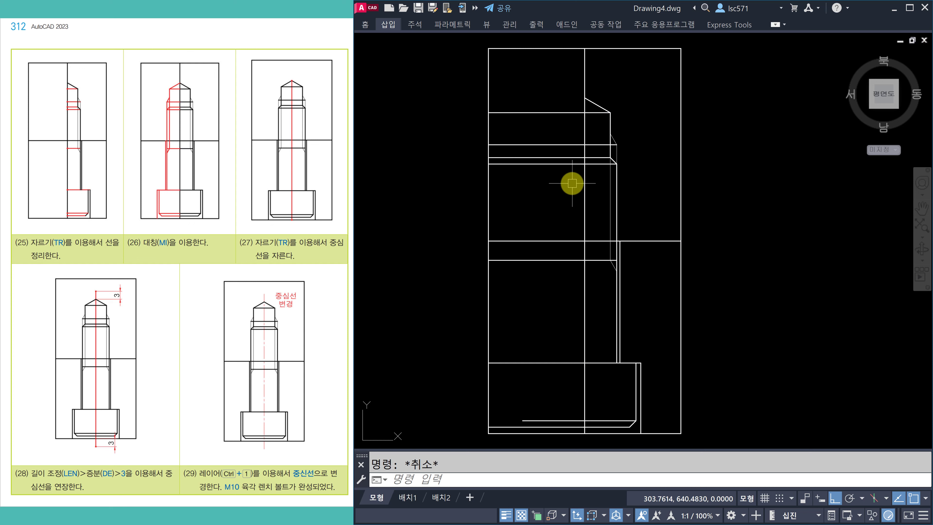
Step: Trim the bolt's horizontal lines on the left side of the vertical centre line, keeping the frame and its middle horizontal line
left_click(563, 241)
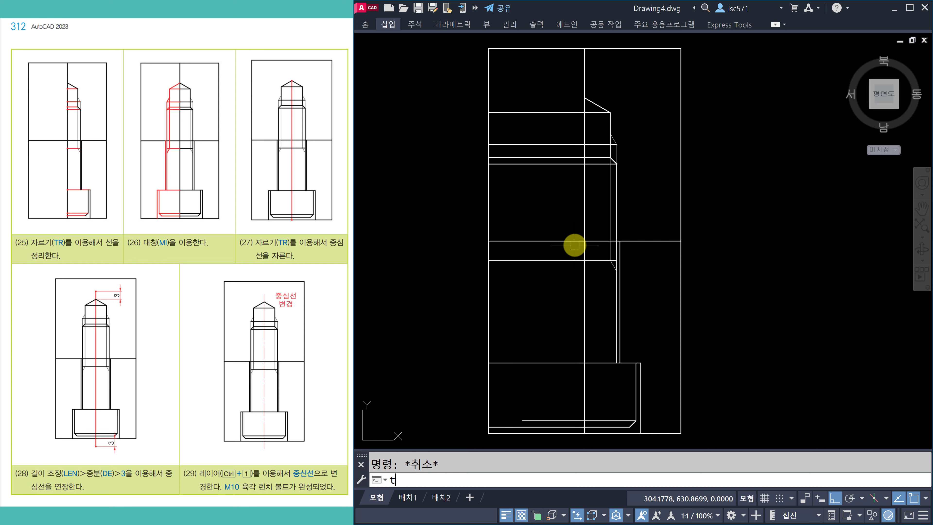
key("Return")
left_click_drag(572, 176, 556, 105)
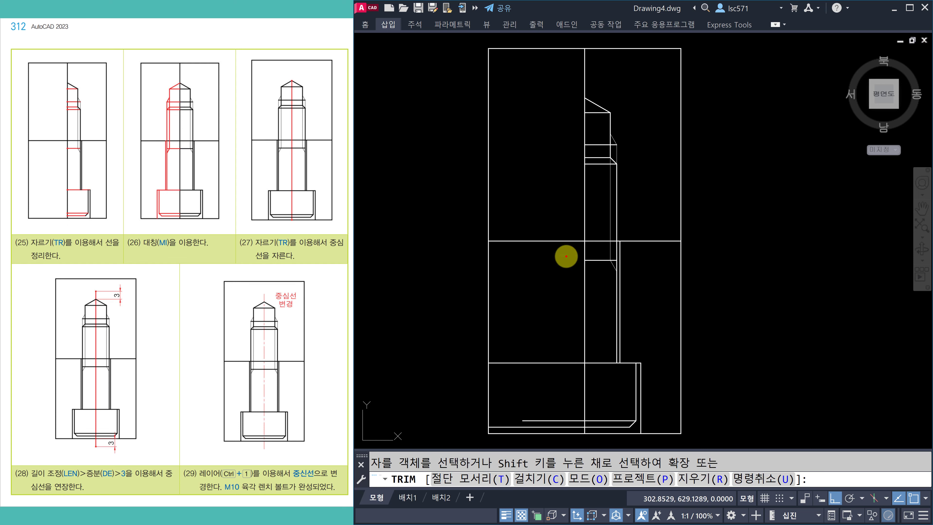
left_click_drag(564, 287, 562, 422)
key("Escape")
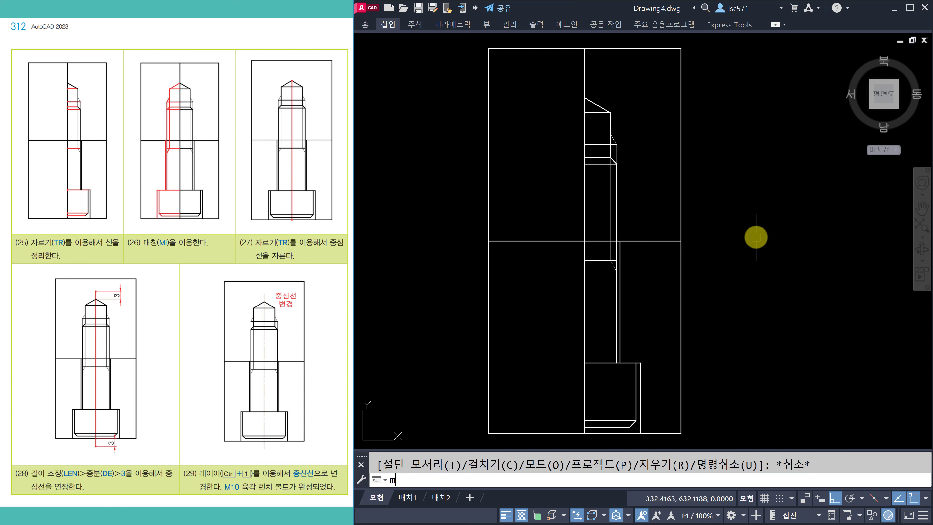
Step: Mirror the right half of the bolt profile about the vertical centre line, keeping the source objects
type("i")
key("Return")
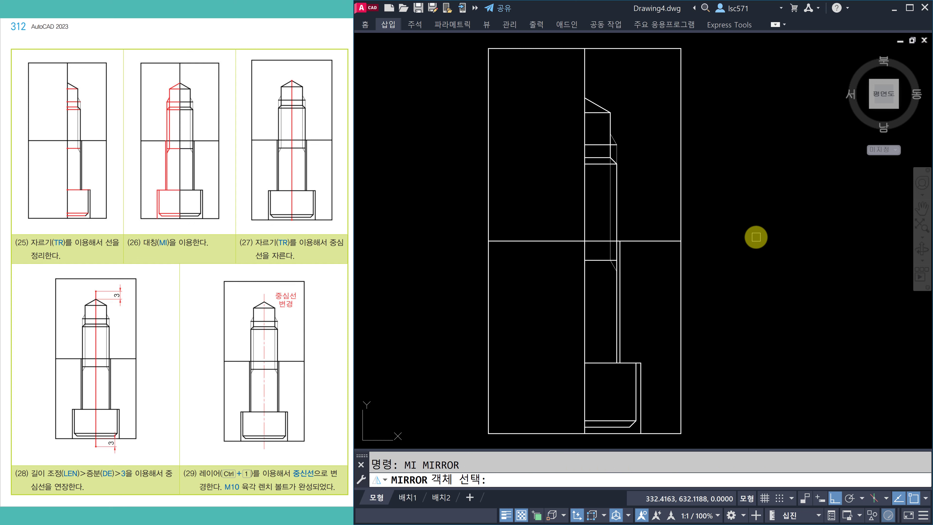
left_click(551, 80)
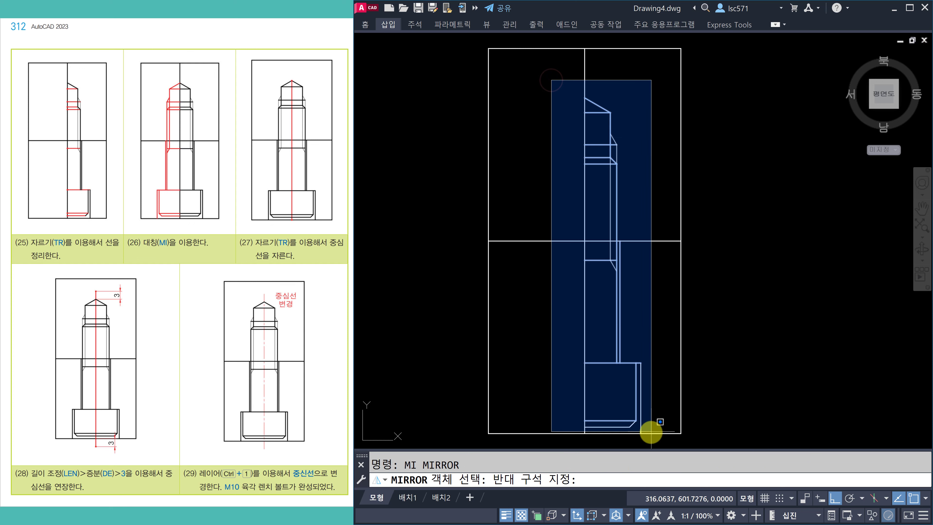
left_click(652, 440)
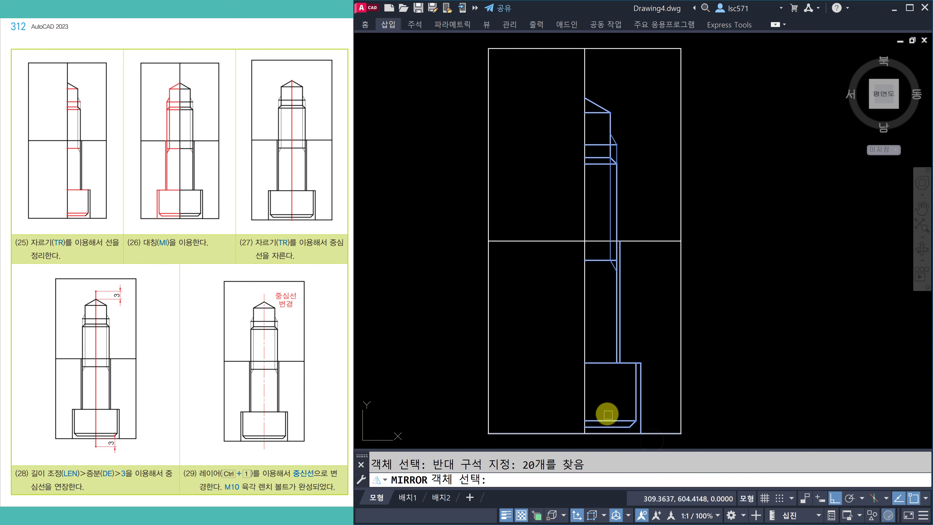
key("Return")
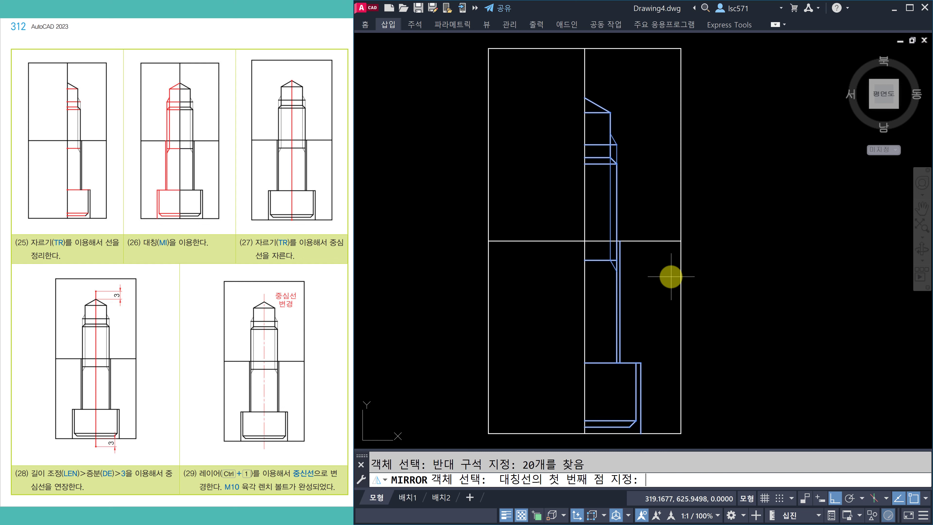
left_click(584, 241)
left_click(573, 328)
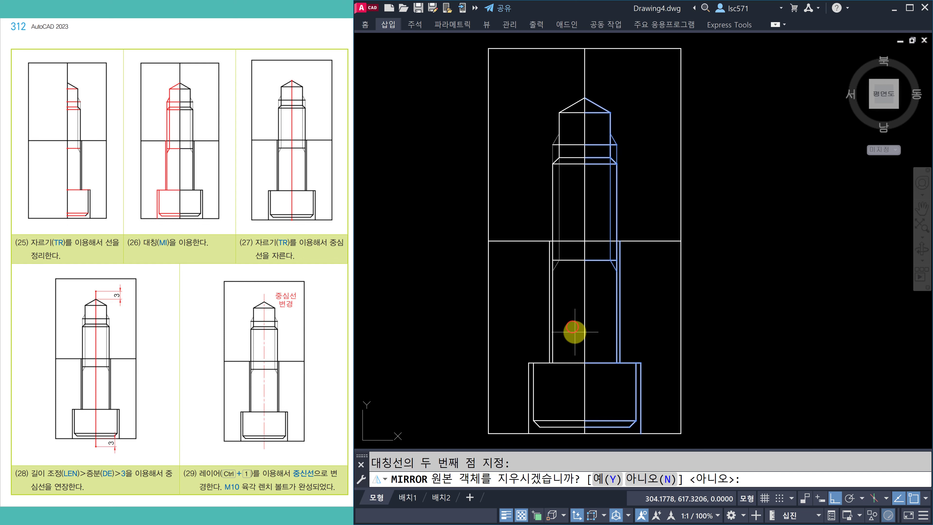
key("Escape")
key("Escape")
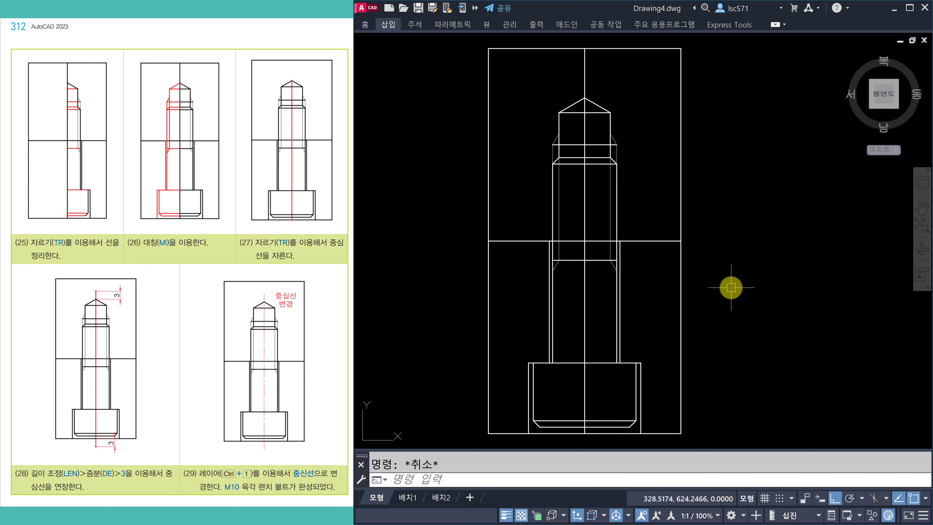
Step: Trim the centre line's portion between the bolt's pointed tip and the frame's upper edge
middle_click_drag(759, 275, 758, 269)
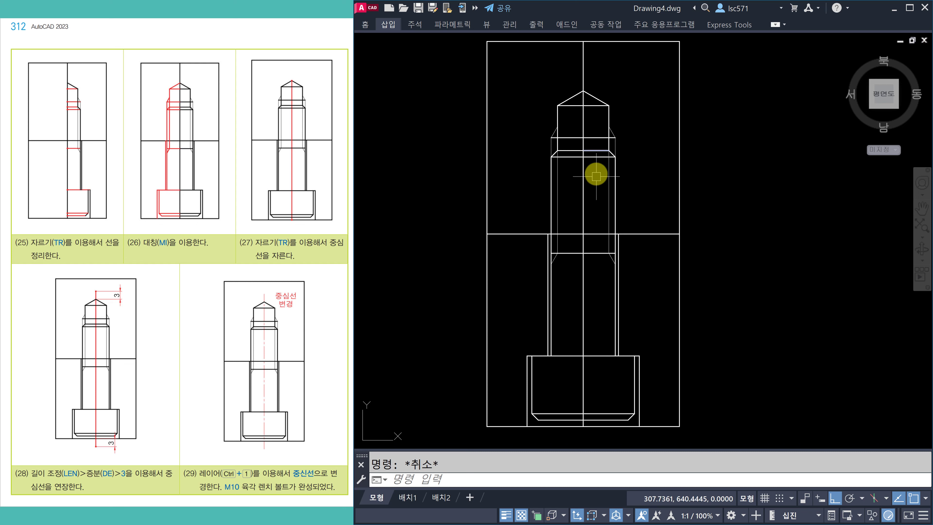
key("Return")
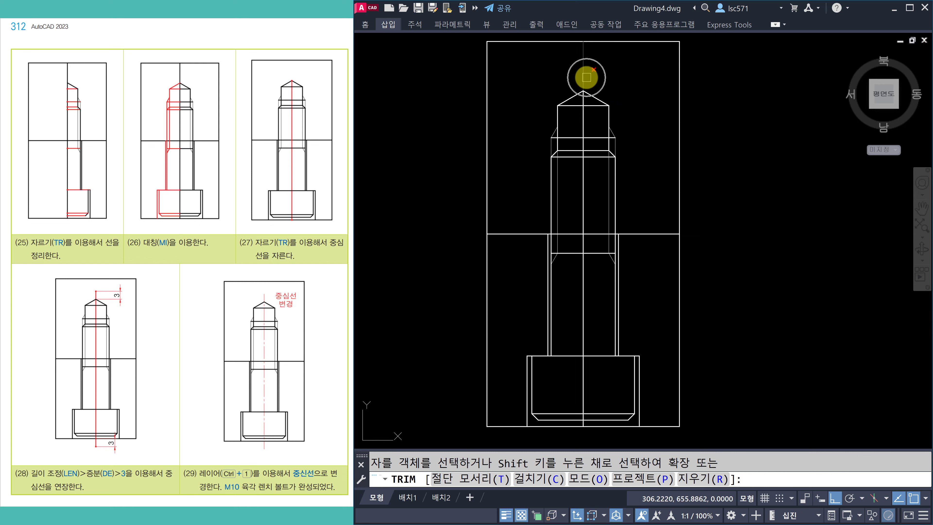
left_click(586, 78)
key("Escape")
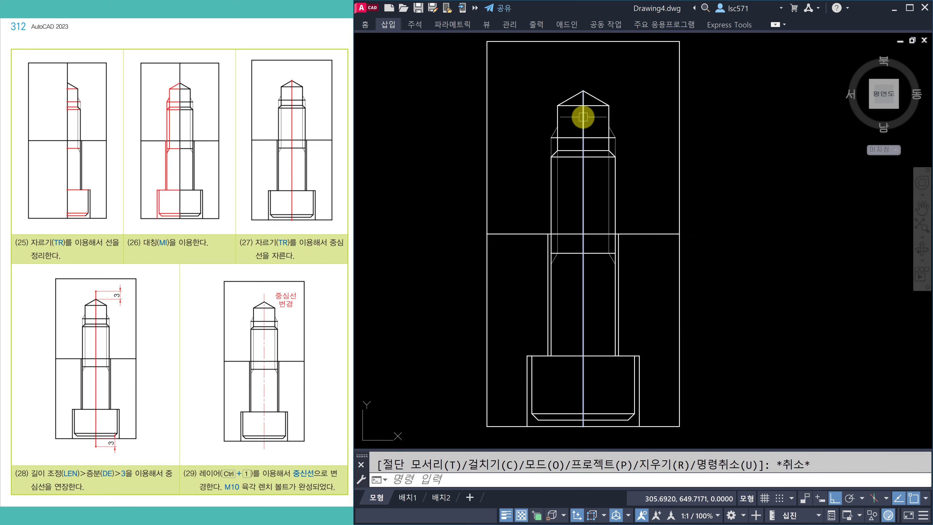
key("Escape")
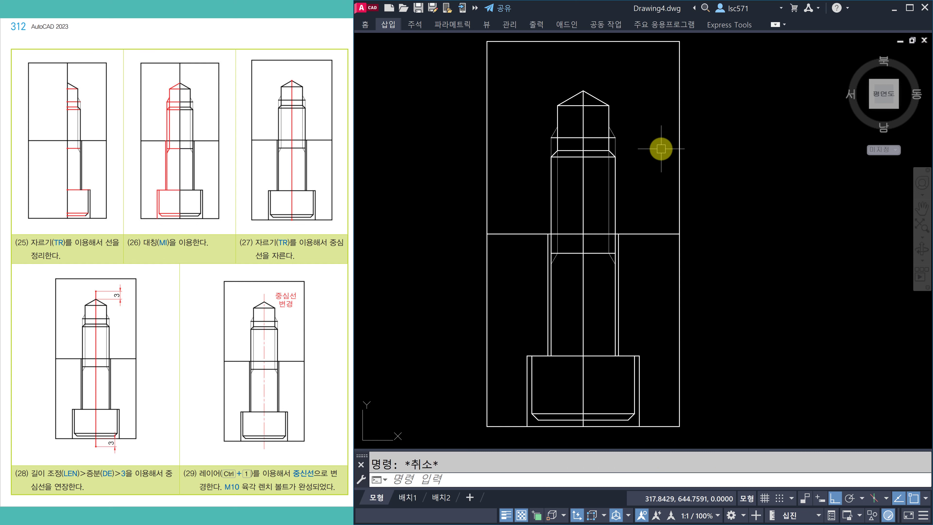
Step: Lengthen the vertical centre line by an increment of 3 at both its upper and lower ends
type("len")
key("Return")
type("de")
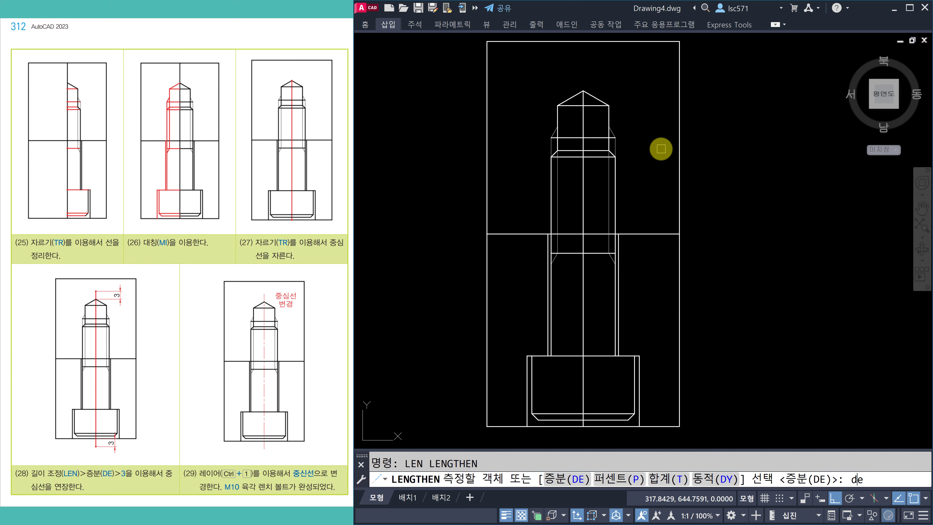
key("Return")
type("3")
key("Return")
left_click(583, 114)
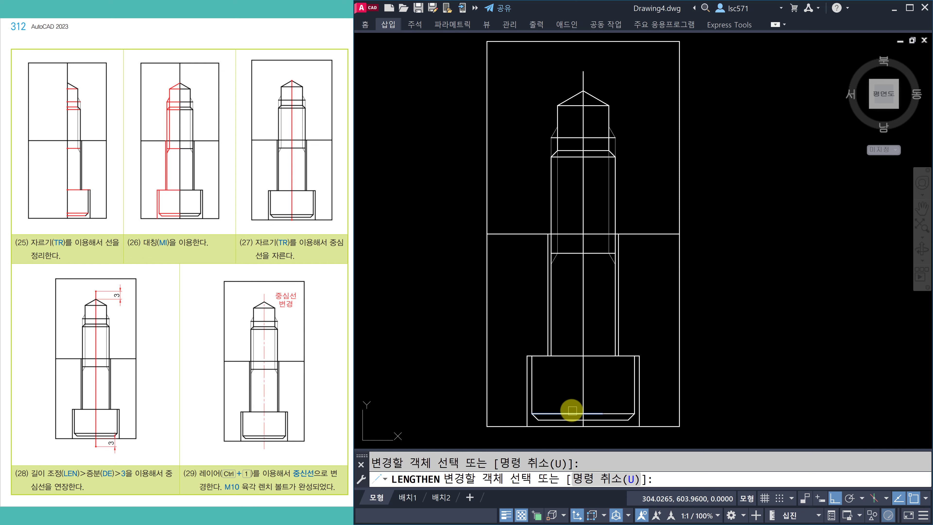
left_click(584, 405)
key("Escape")
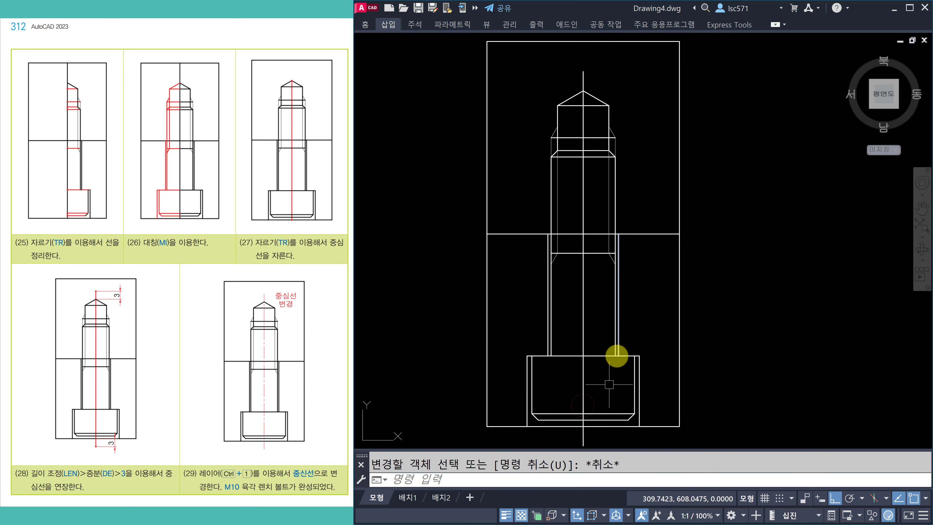
Step: Move the vertical centre line to the 중심선 layer
scroll(616, 354, "down", 2)
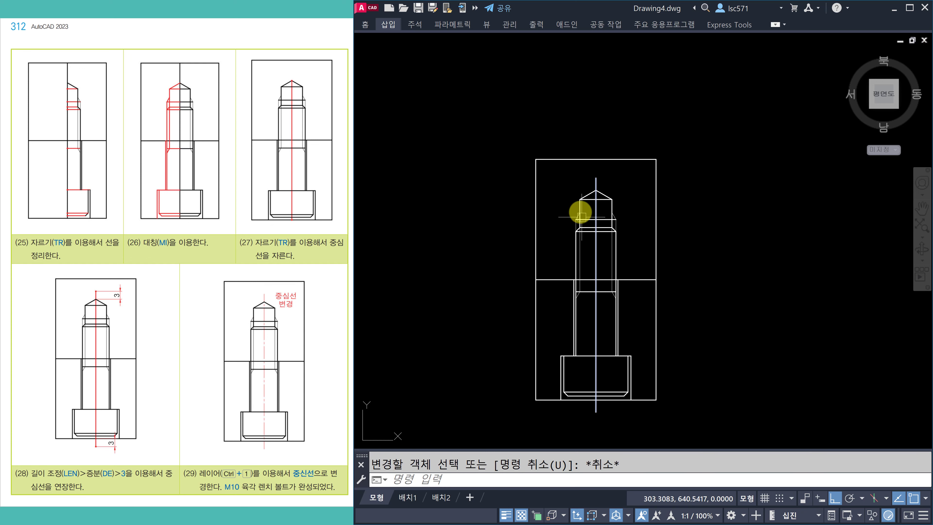
left_click(596, 253)
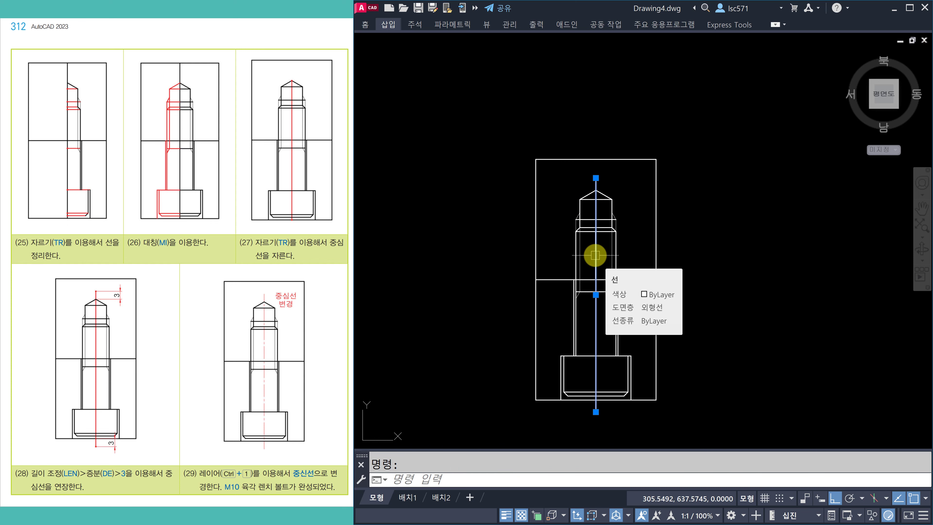
key("ctrl+1")
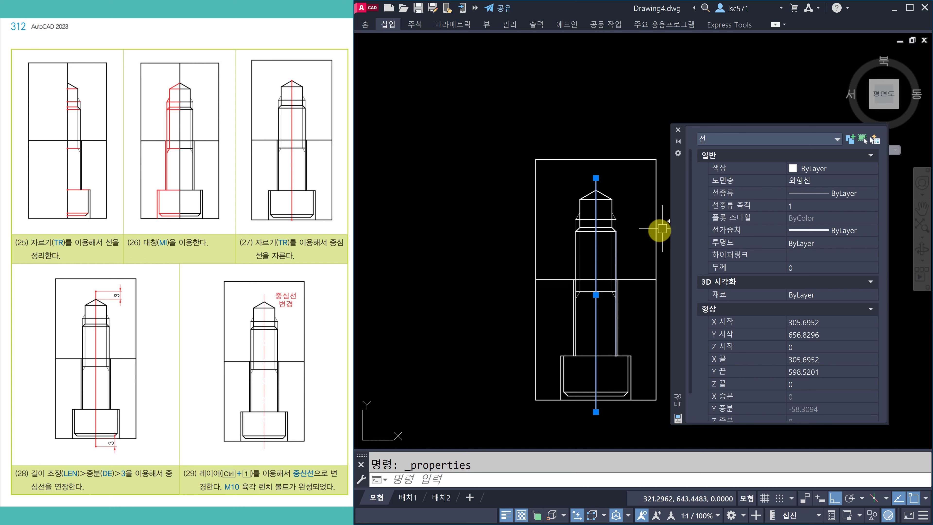
left_click(818, 180)
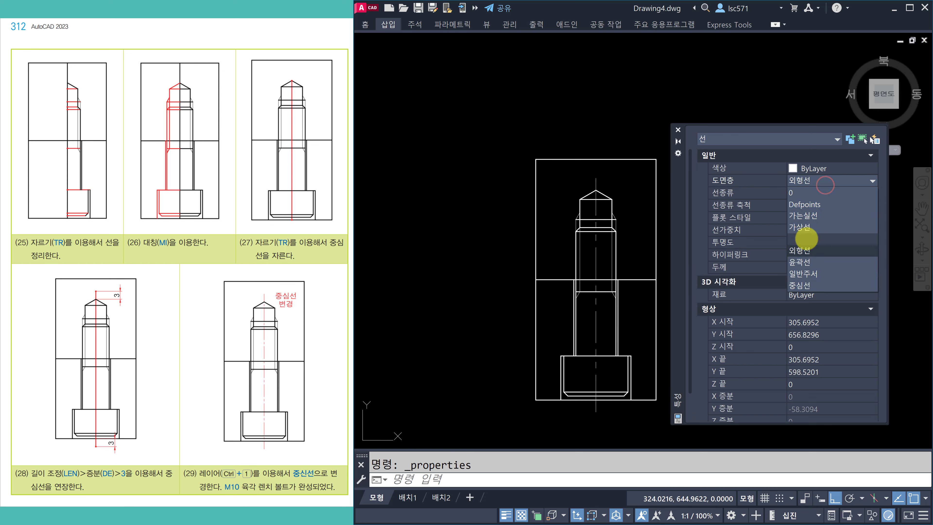
left_click(802, 285)
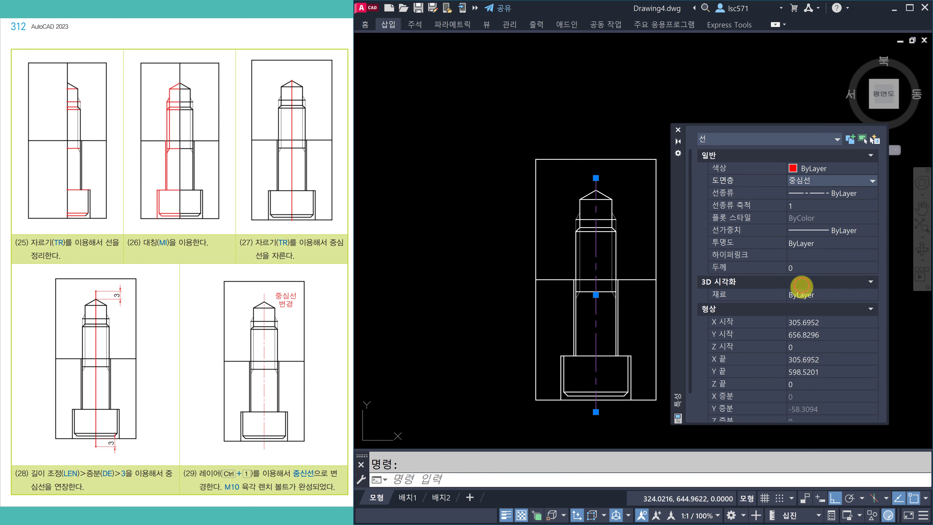
left_click(677, 130)
key("Escape")
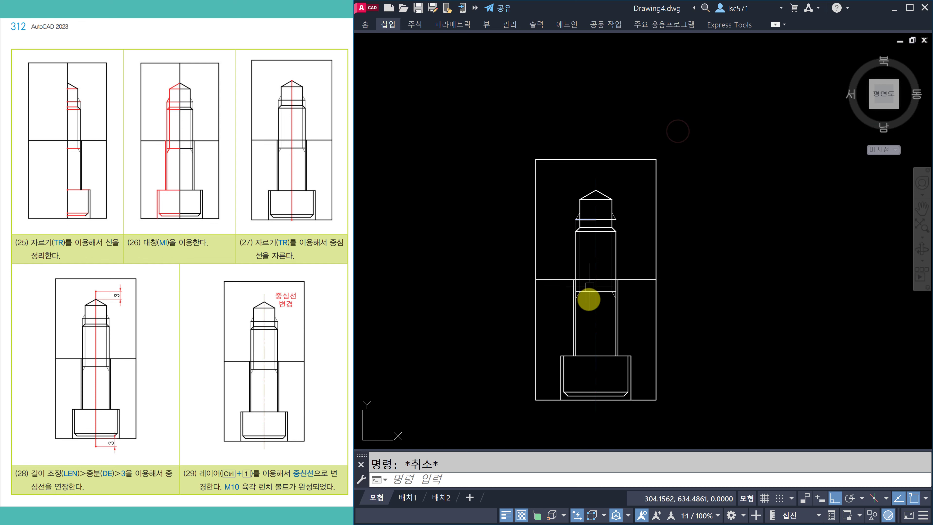
scroll(588, 310, "up", 3)
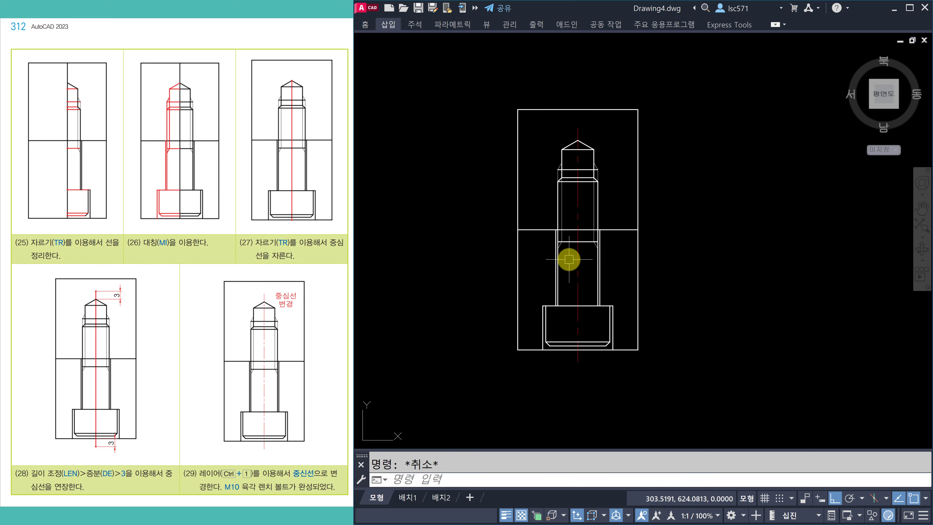
middle_click_drag(569, 259, 565, 283)
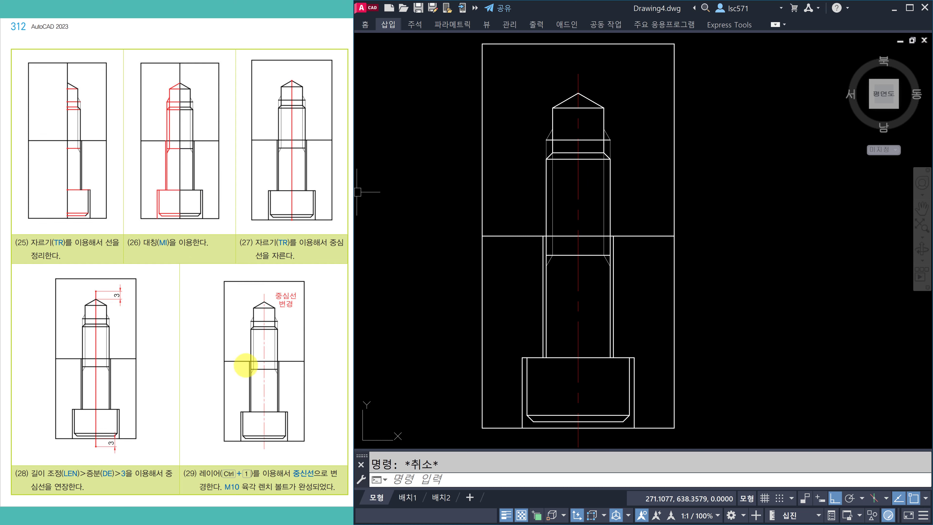
scroll(291, 306, "down", 1)
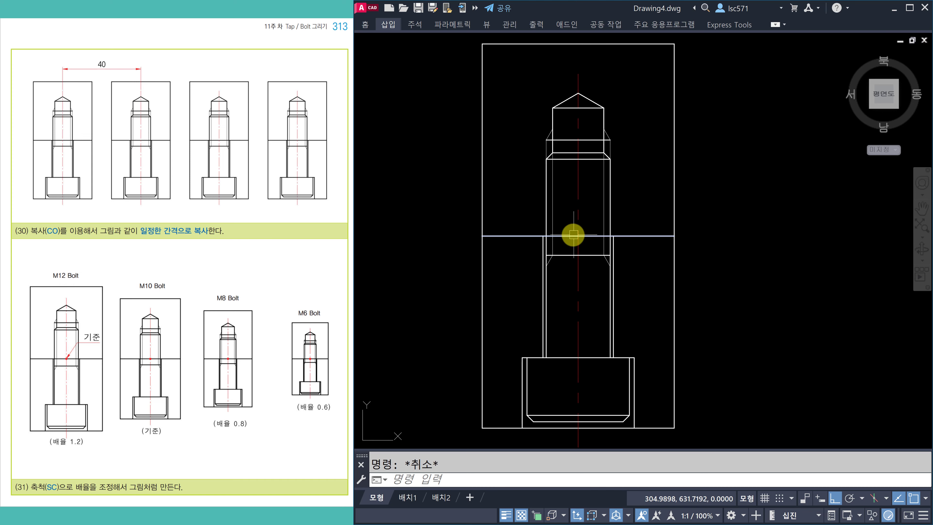
Step: Copy the whole M10 bolt with its frame horizontally to the right at distances of 40, 80 and 120
scroll(574, 235, "down", 2)
middle_click_drag(661, 306, 624, 281)
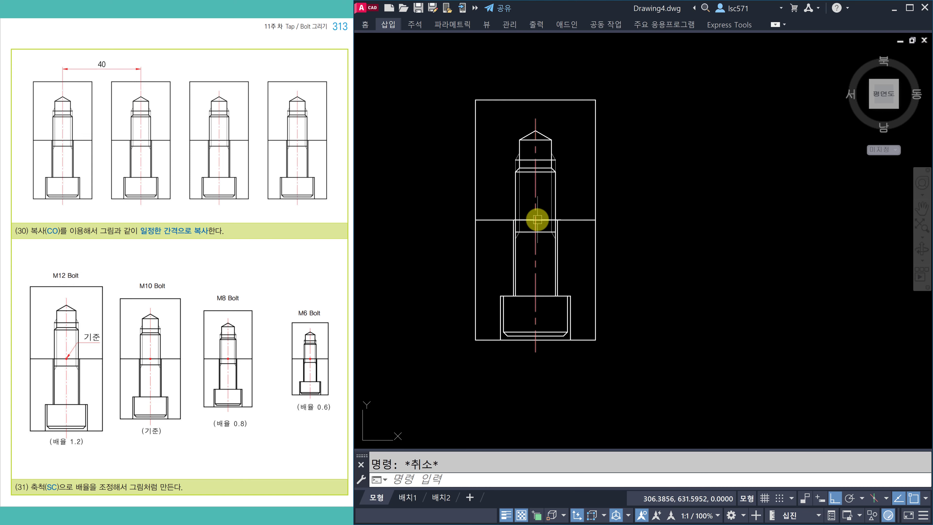
type("o")
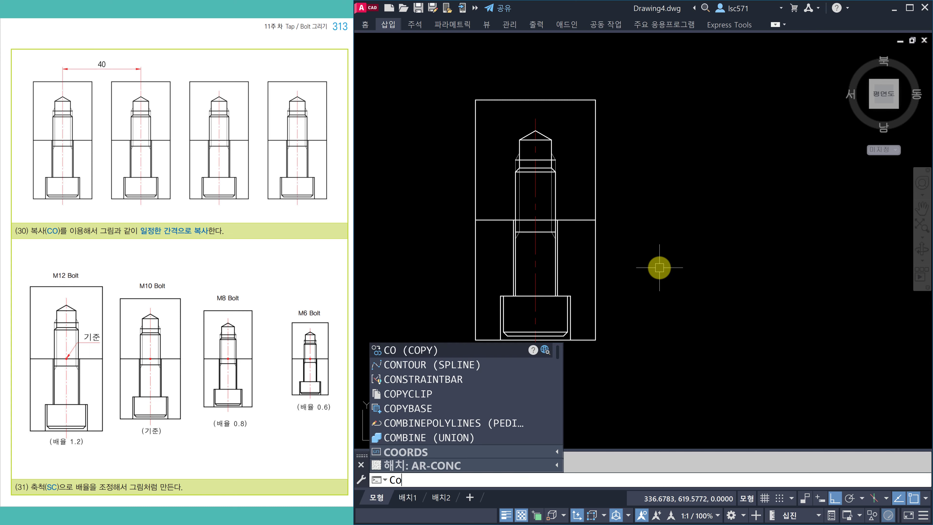
key("Return")
left_click(456, 84)
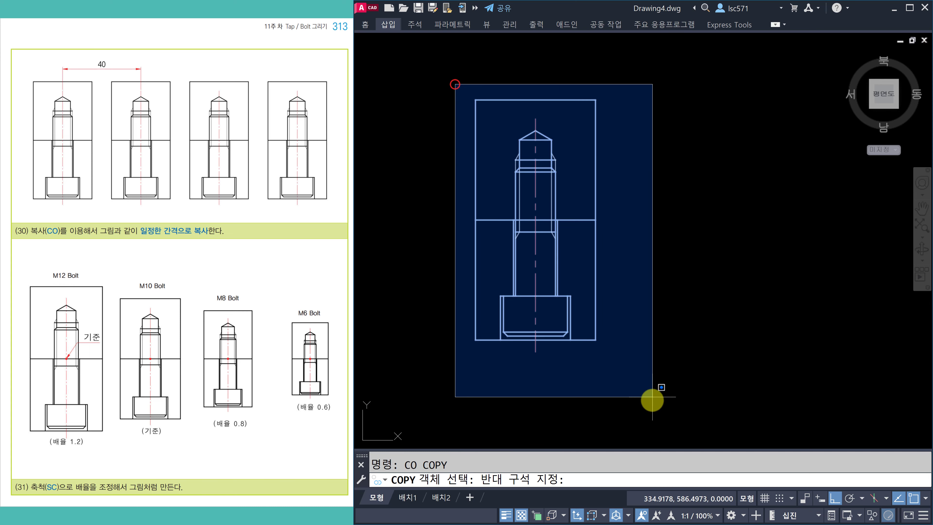
left_click(651, 383)
scroll(535, 299, "down", 3)
middle_click_drag(538, 299, 484, 247)
key("Return")
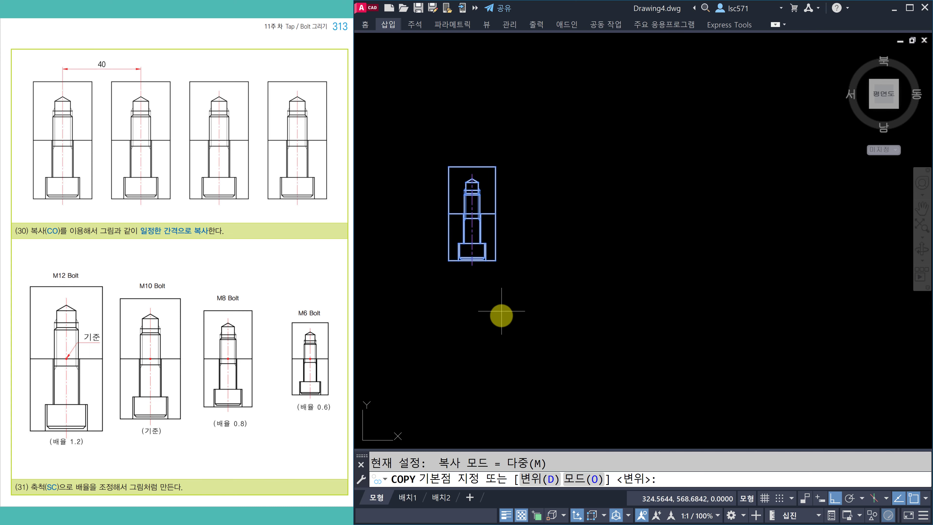
left_click(503, 320)
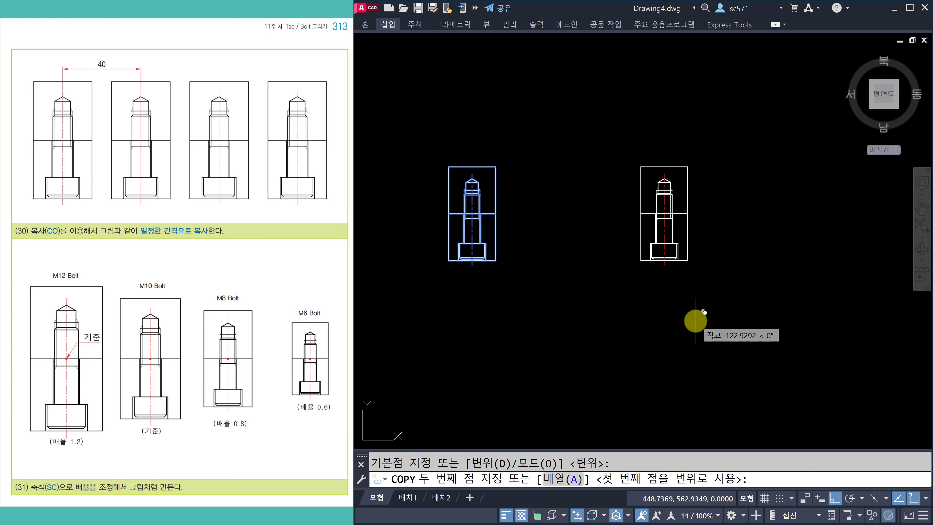
key("Return")
type("8")
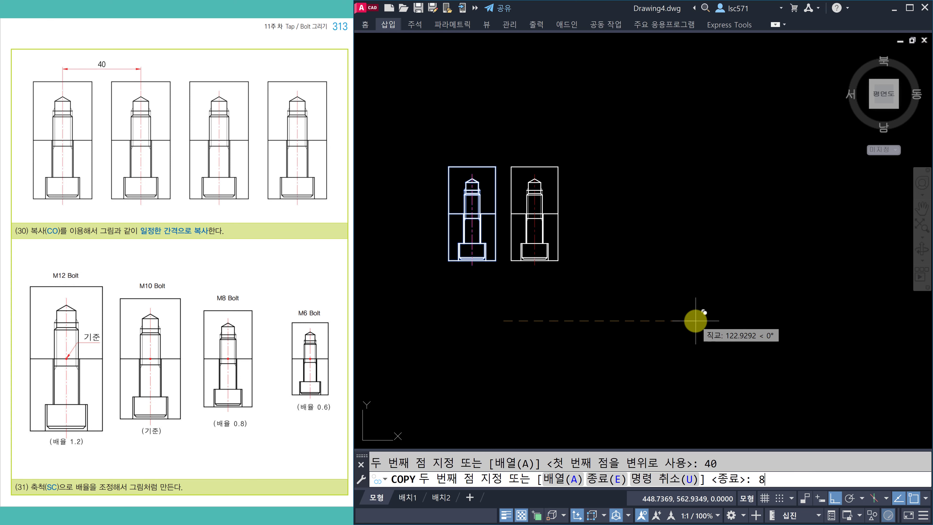
type("0")
key("Return")
type("12")
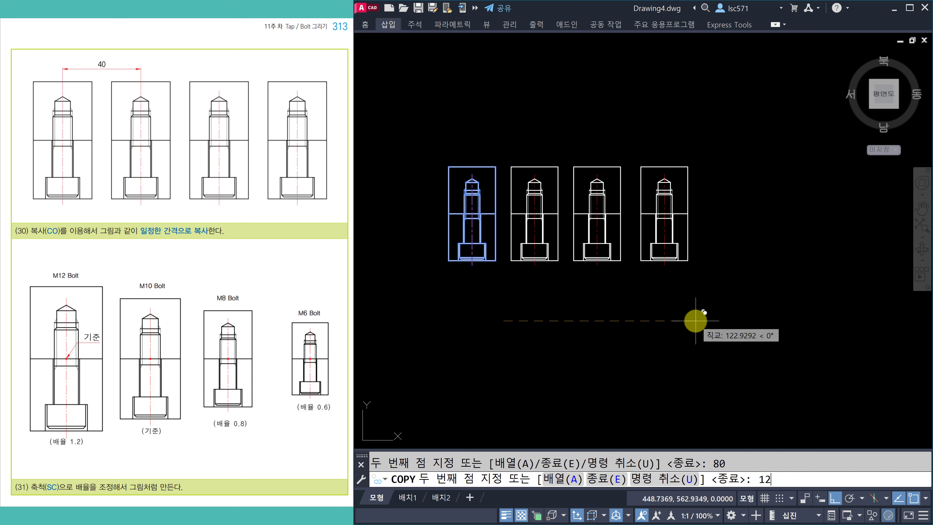
type("0")
key("Return")
key("Escape")
scroll(522, 273, "up", 2)
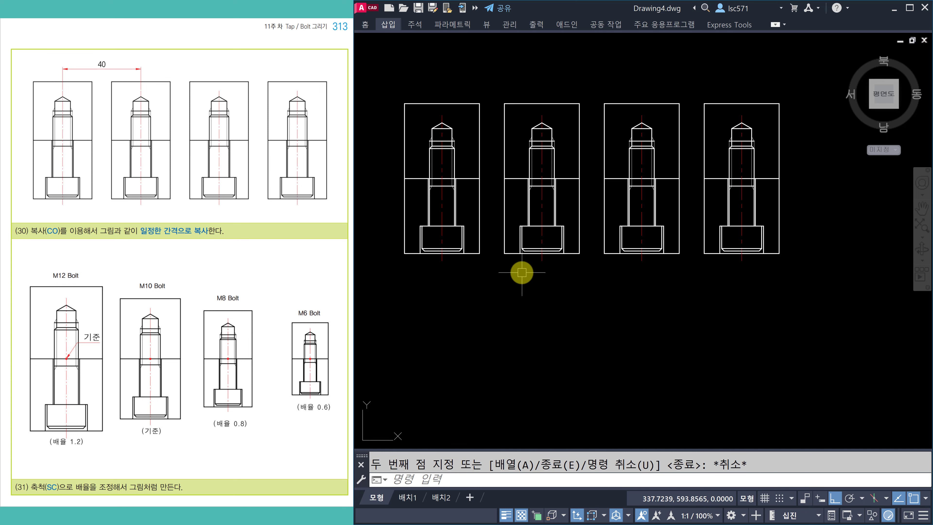
Step: Scale the first bolt, without its frame, by 1.2 about the intersection of its centre line and the horizontal dividing line
mouse_move(532, 275)
middle_mouse_down()
mouse_move(516, 280)
mouse_move(522, 338)
mouse_move(502, 331)
middle_mouse_up()
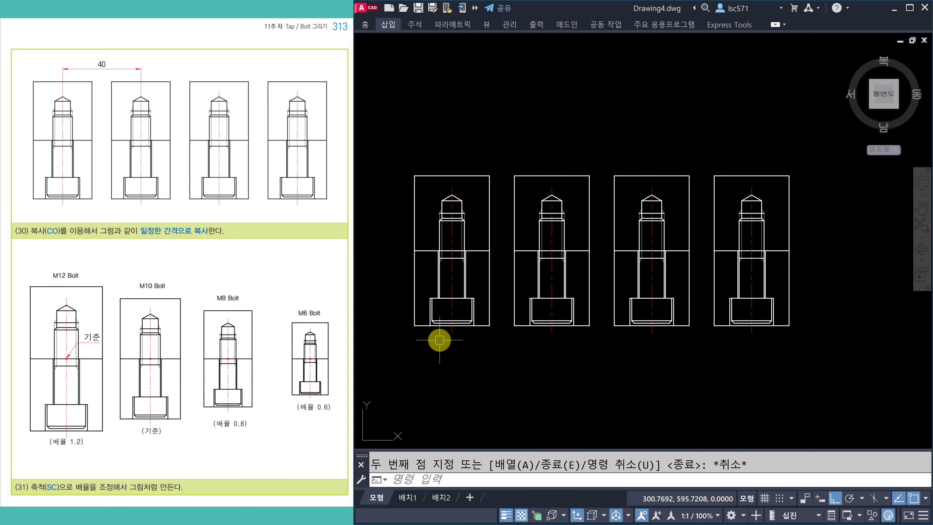
scroll(439, 340, "up", 2)
middle_click_drag(437, 337, 470, 382)
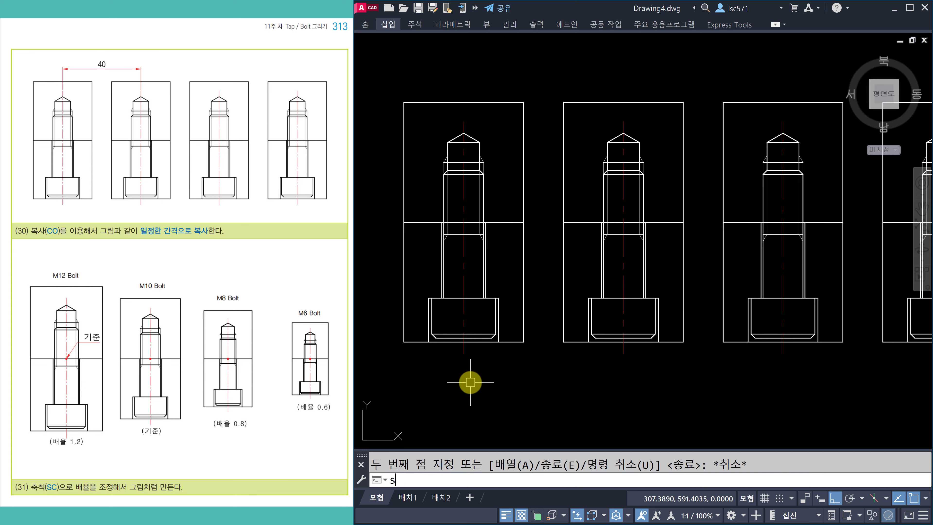
type("c")
key("Return")
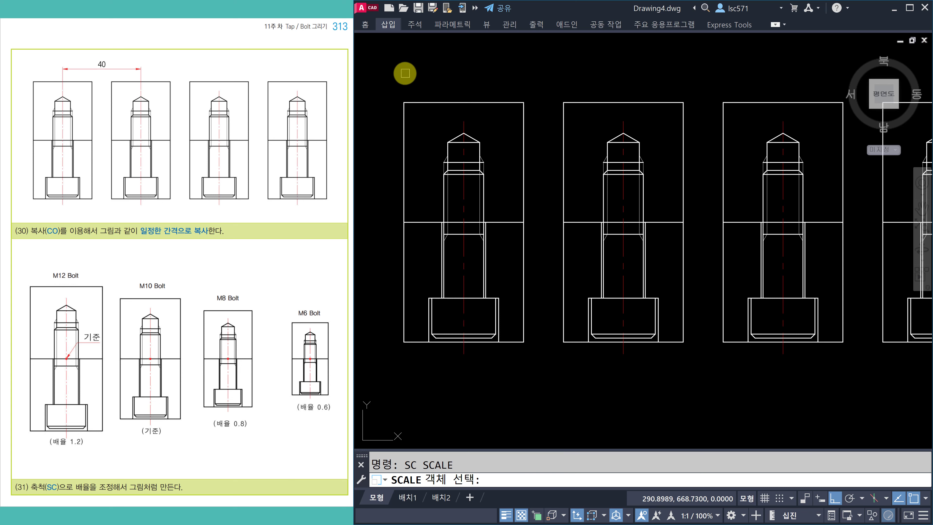
left_click(411, 73)
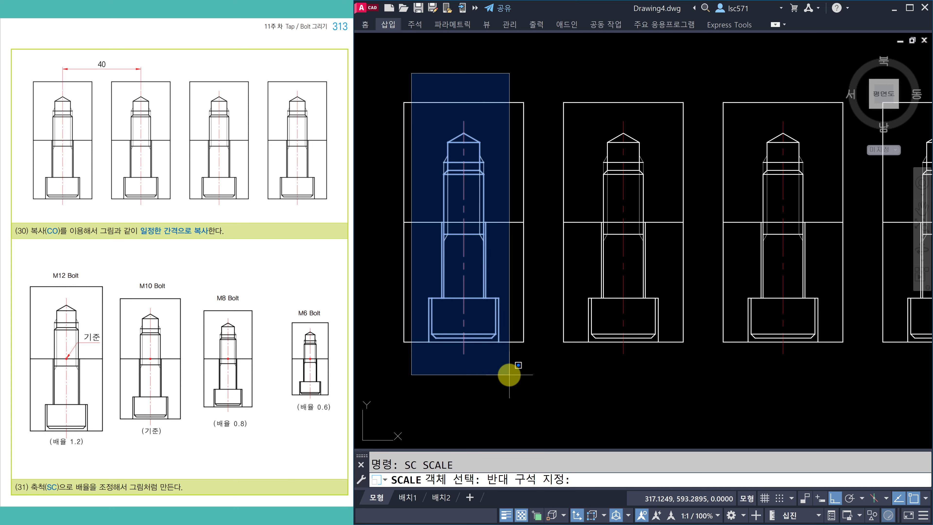
left_click(512, 378)
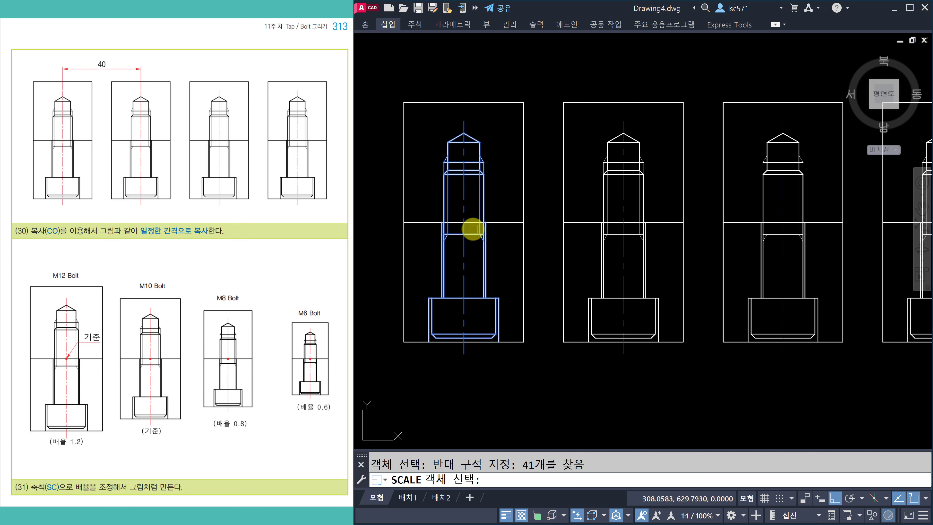
key("Return")
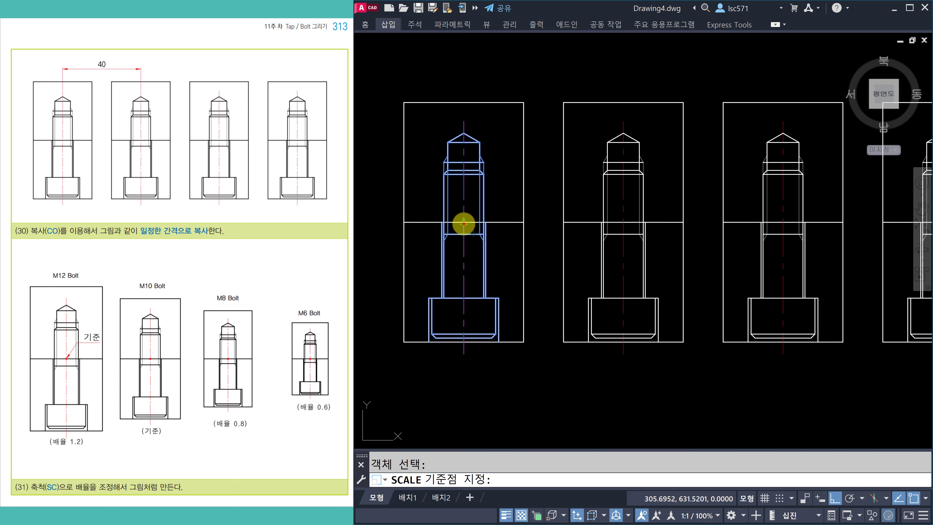
left_click(463, 222)
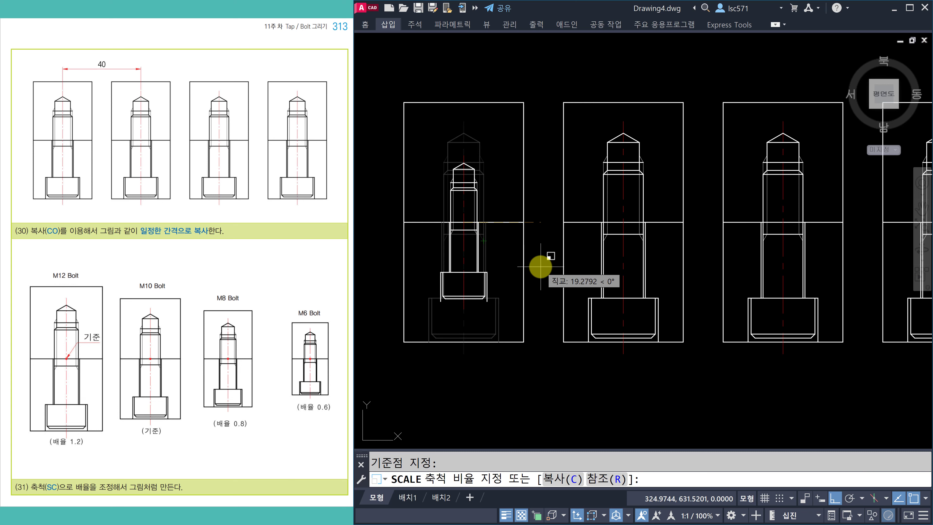
type("1.2")
key("Return")
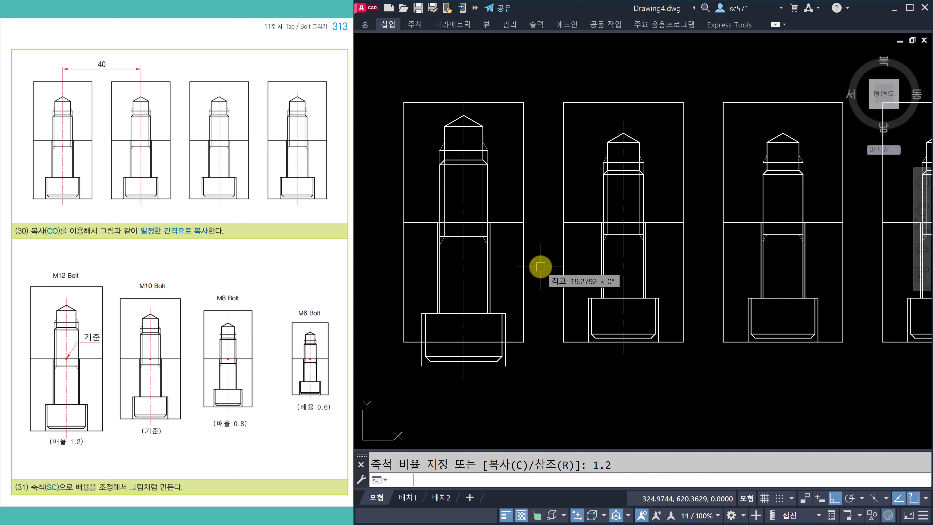
key("Escape")
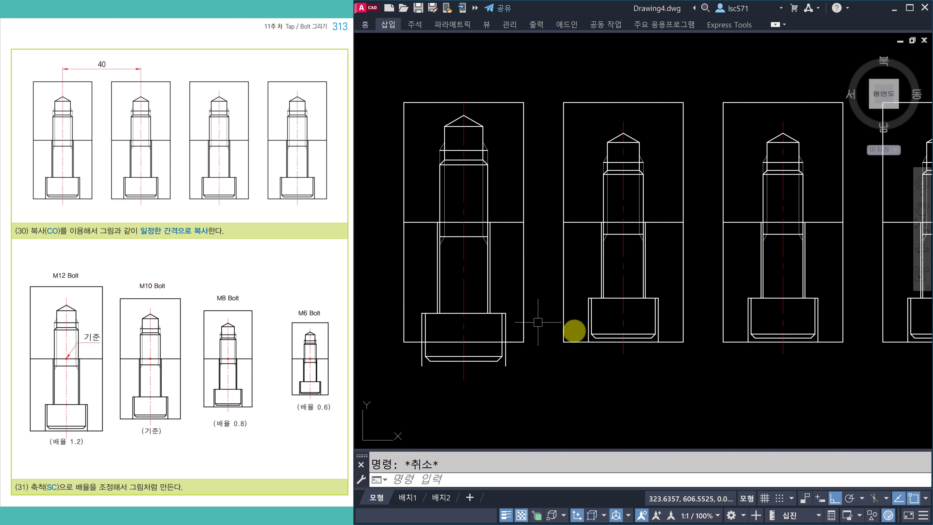
Step: Scale the third bolt, without its frame, by 0.8 about the intersection of its centre line and the horizontal dividing line
scroll(730, 352, "down", 3)
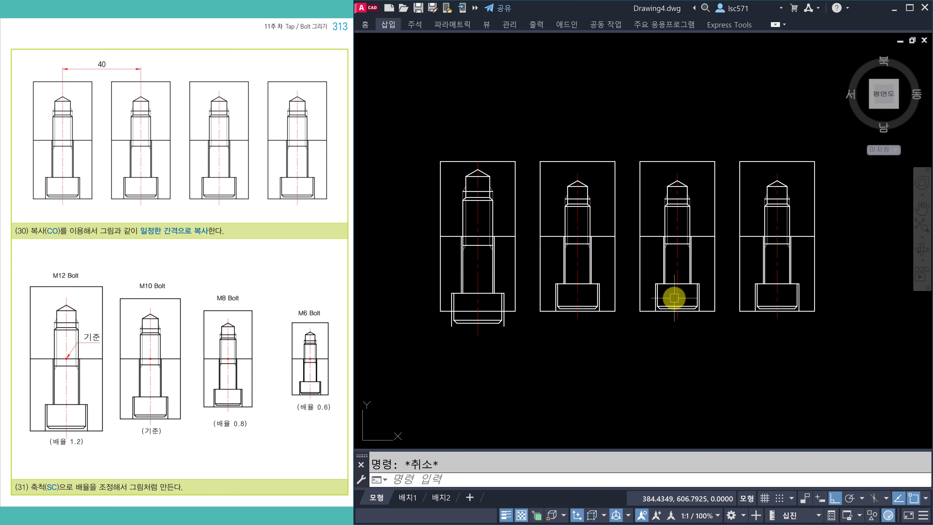
key("Return")
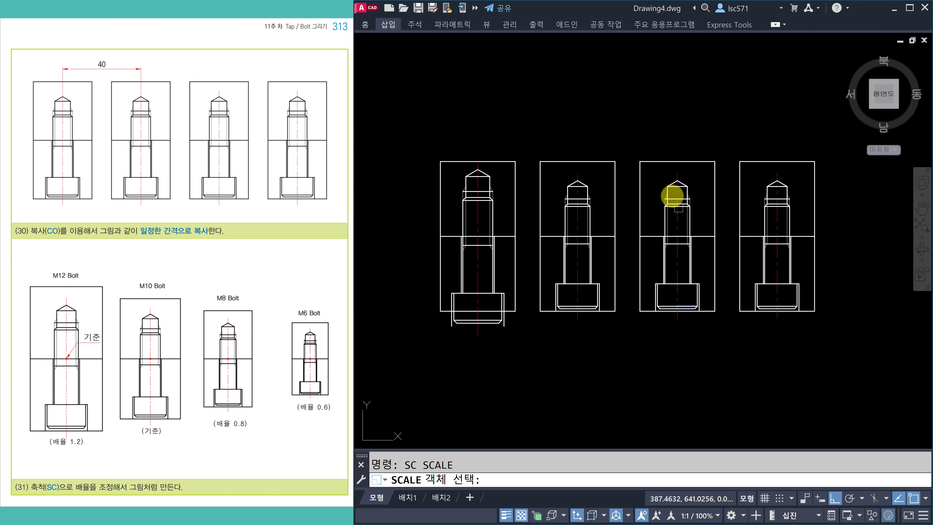
left_click(653, 143)
left_click(703, 342)
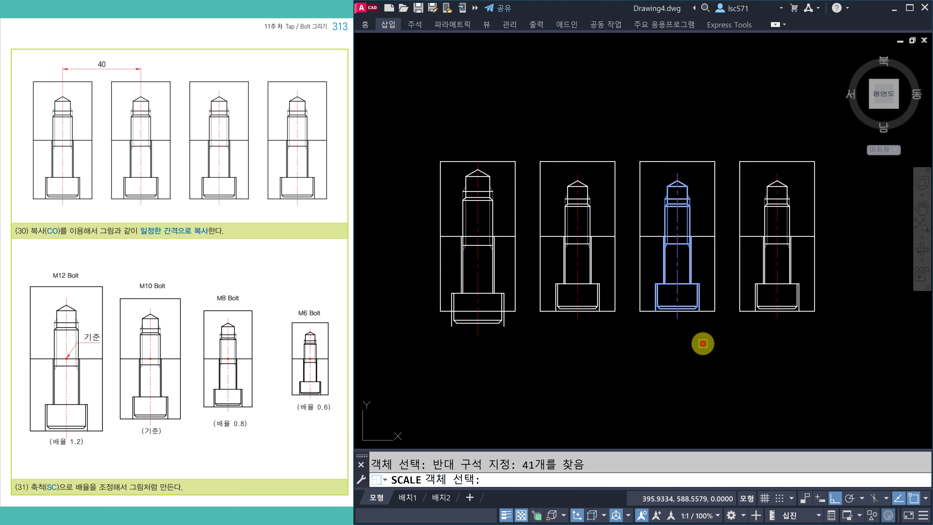
scroll(675, 316, "up", 2)
key("Return")
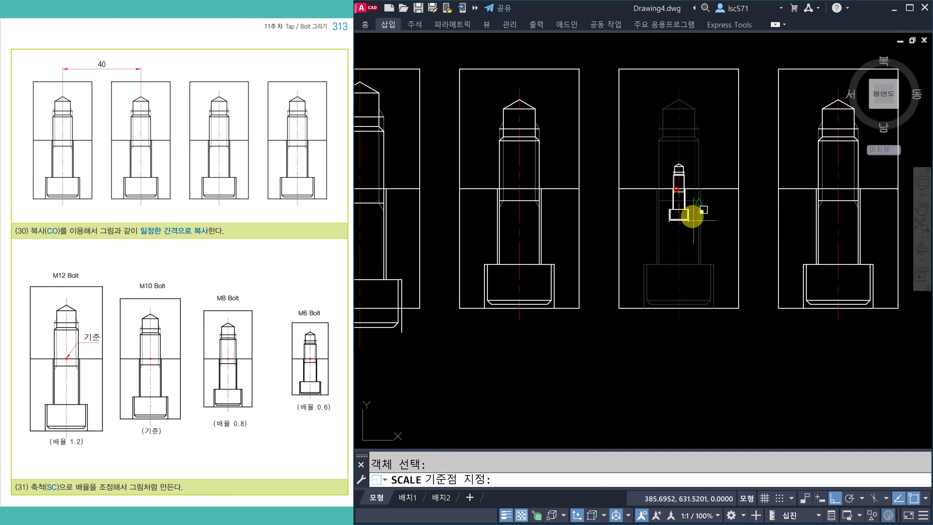
left_click(679, 191)
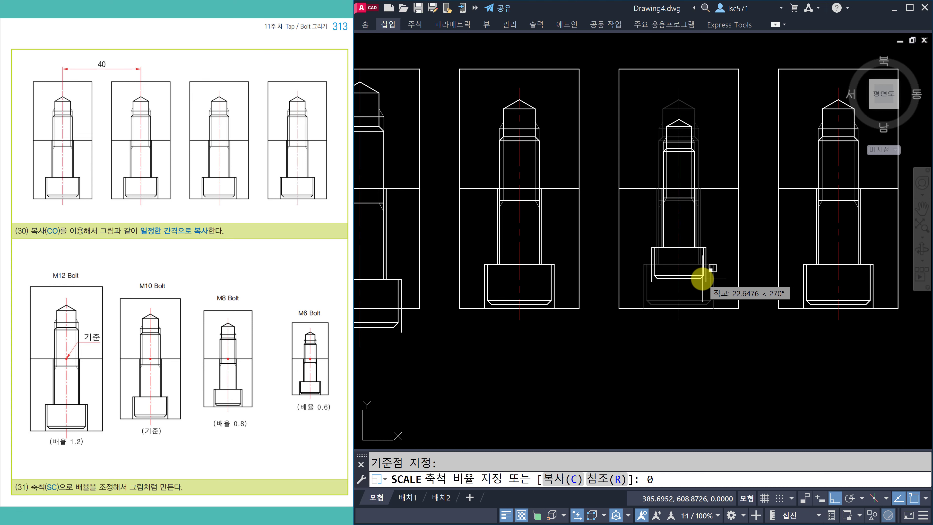
type("0.8")
key("Return")
key("Escape")
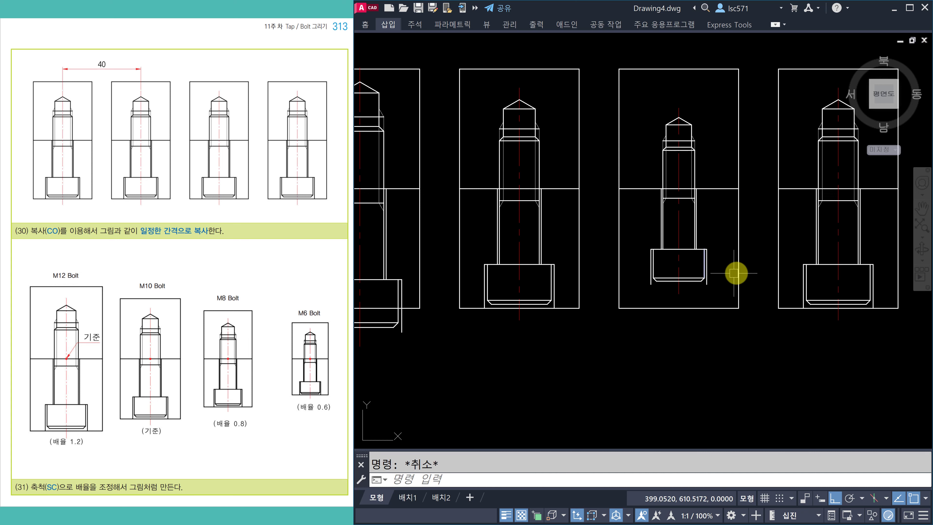
Step: Scale the fourth bolt, without its frame, by 0.6 about the intersection of its centre line and the horizontal dividing line
middle_click_drag(736, 270, 637, 281)
type("sc")
key("Return")
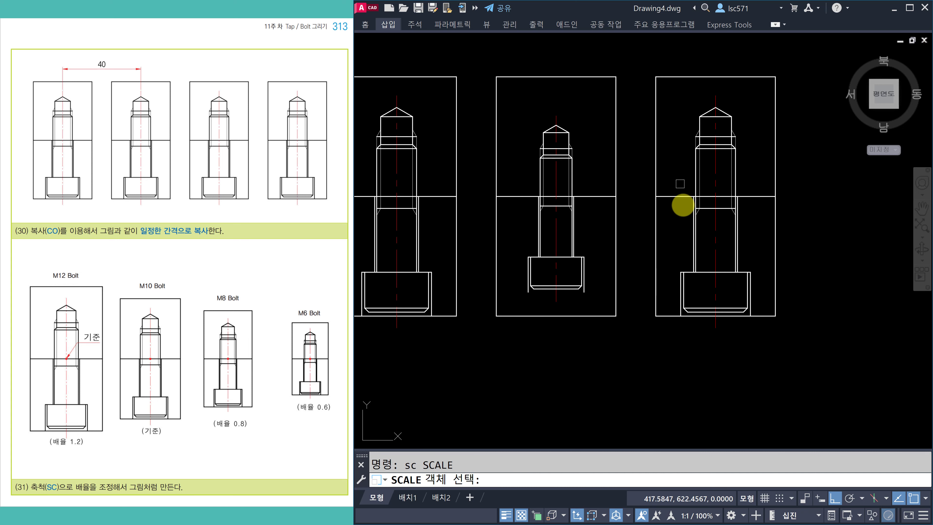
left_click(679, 58)
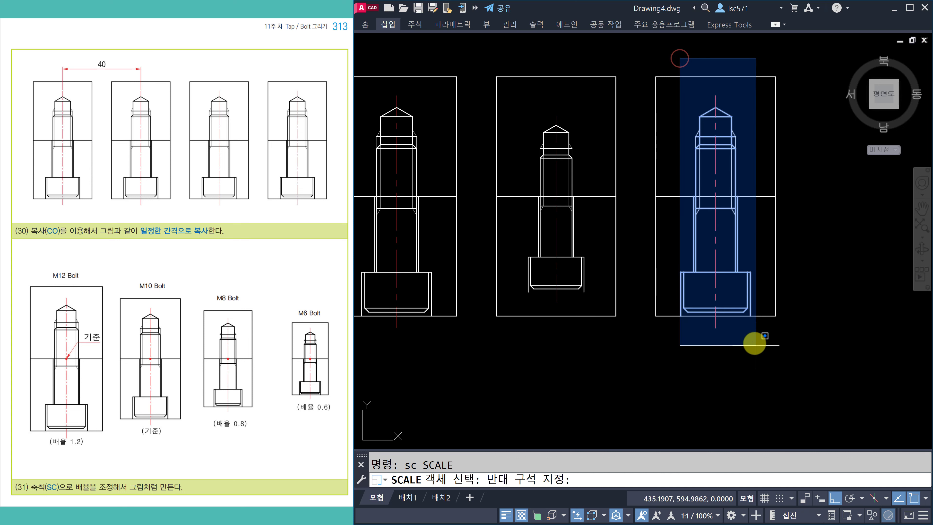
left_click(753, 343)
left_click(671, 250)
left_click(755, 353)
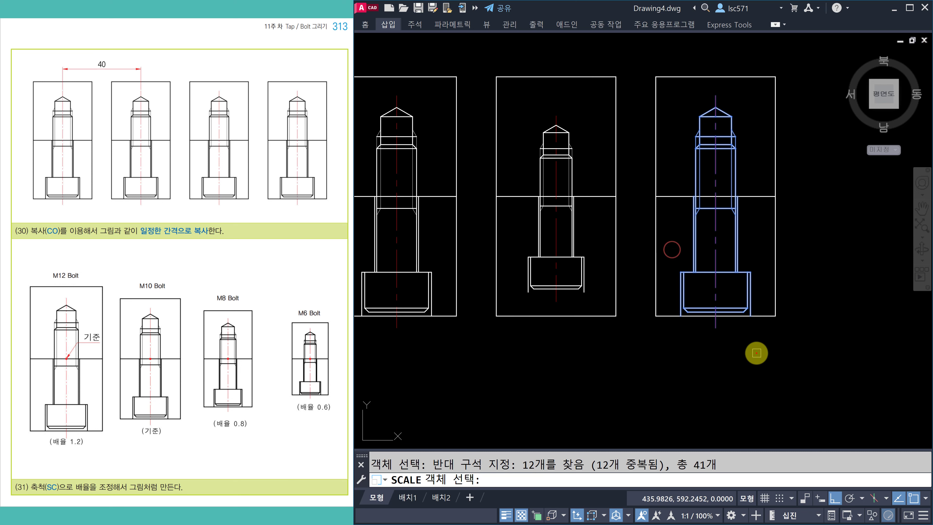
key("Return")
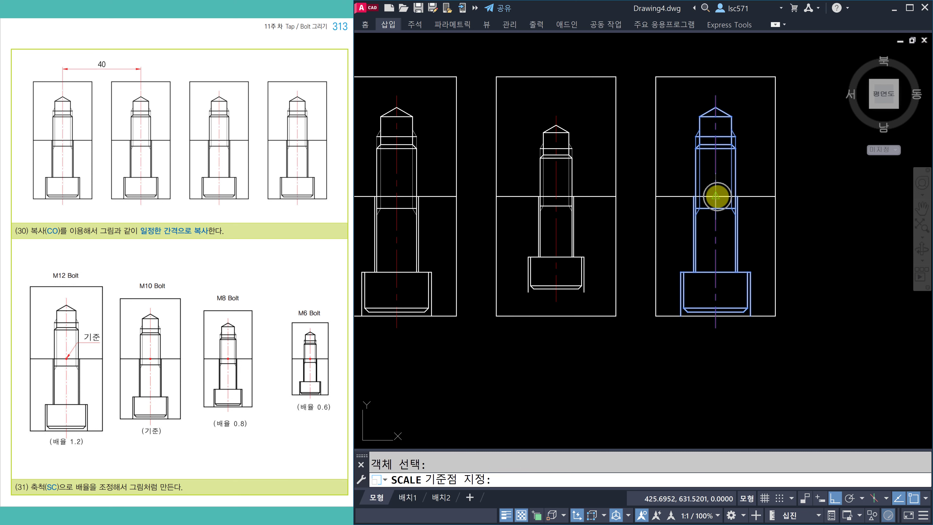
left_click(716, 196)
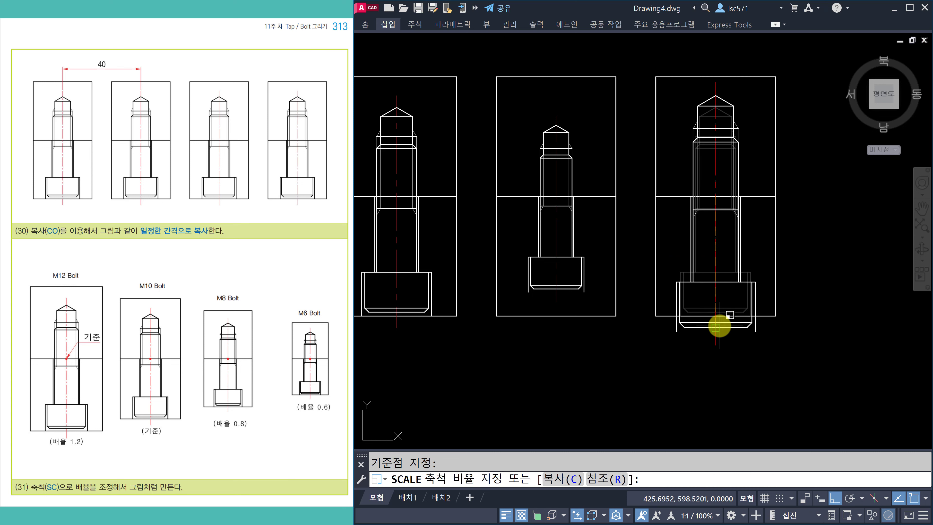
type(".6")
key("Return")
key("Escape")
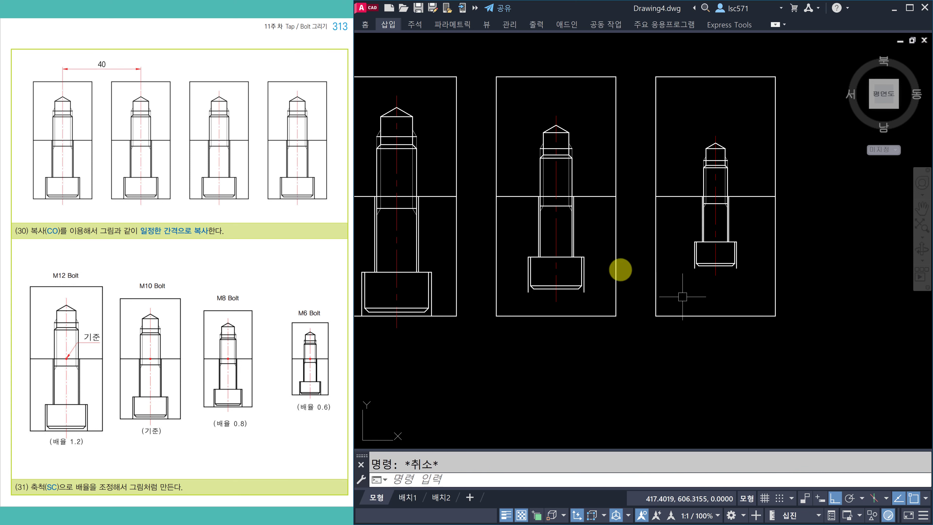
Step: Stretch the first bolt's head and counterbore vertically from the counterbore side line's lower end to the frame's bottom edge
scroll(620, 269, "down", 2)
middle_click_drag(600, 254, 632, 252)
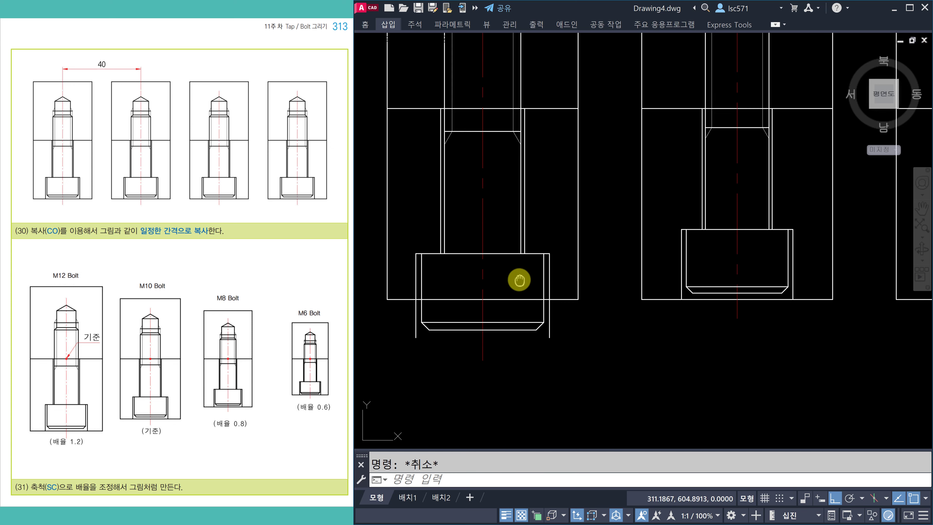
middle_click_drag(525, 279, 545, 280)
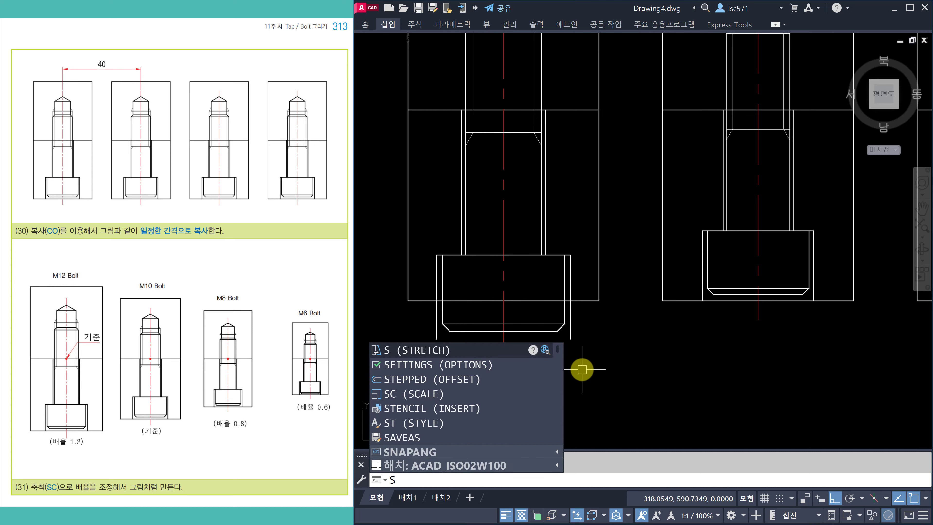
key("Return")
left_click(584, 390)
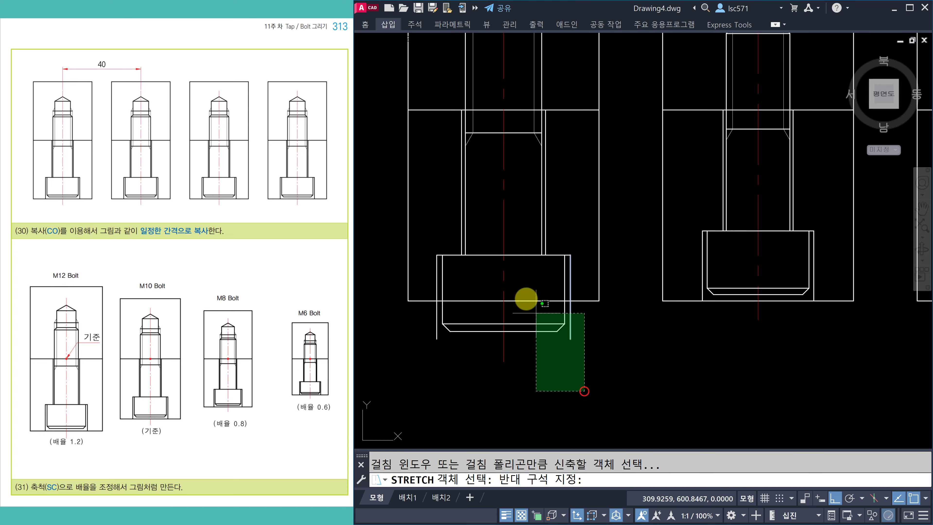
left_click(421, 226)
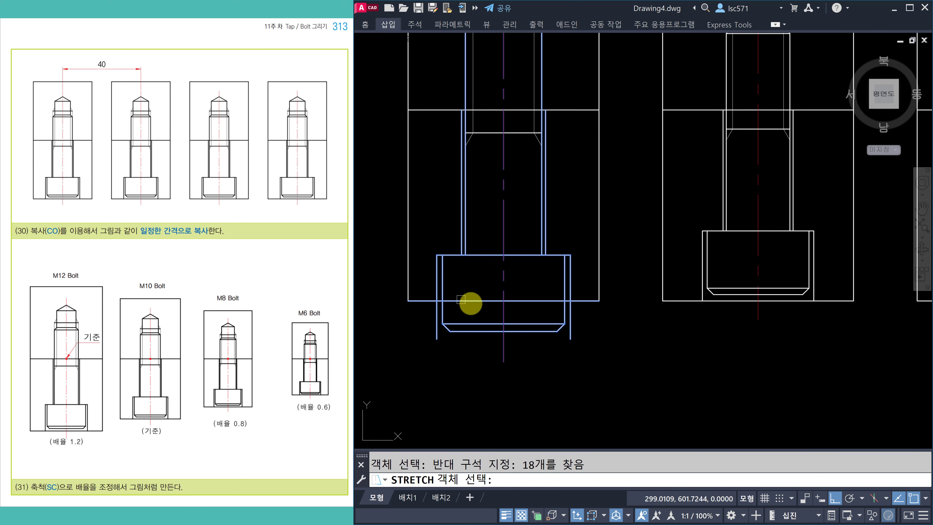
left_click(584, 373)
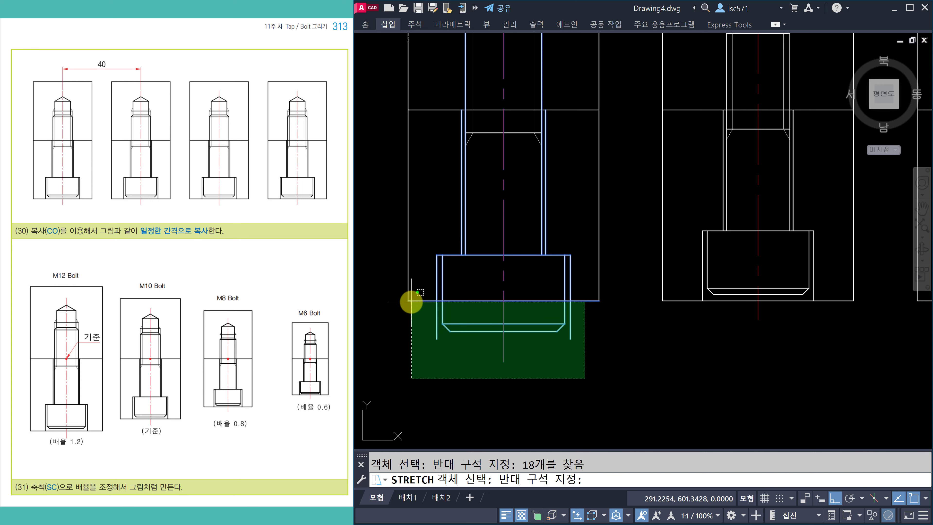
left_click(427, 230)
key("Return")
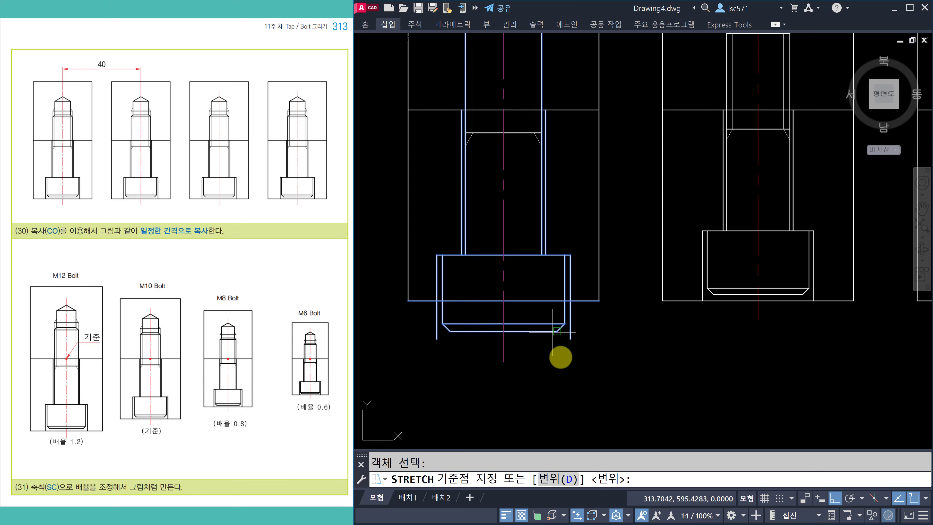
left_click(570, 339)
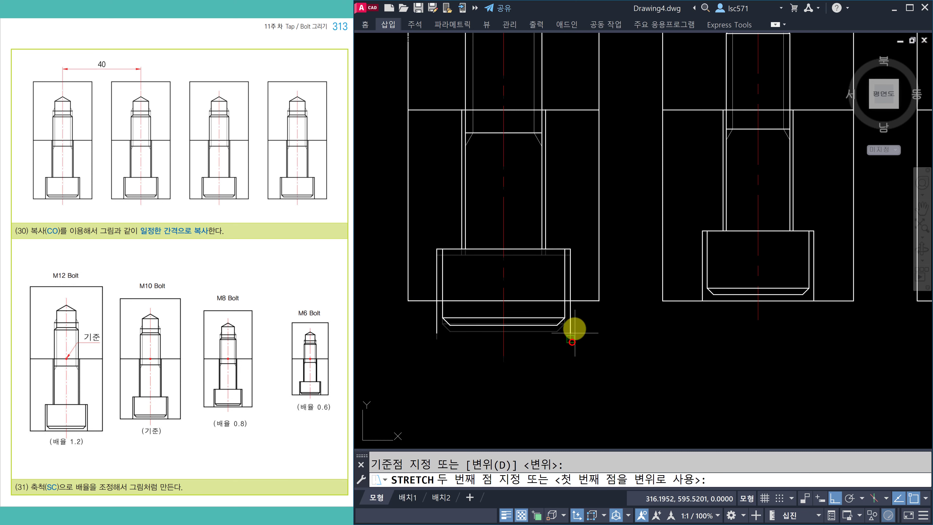
left_click(571, 301)
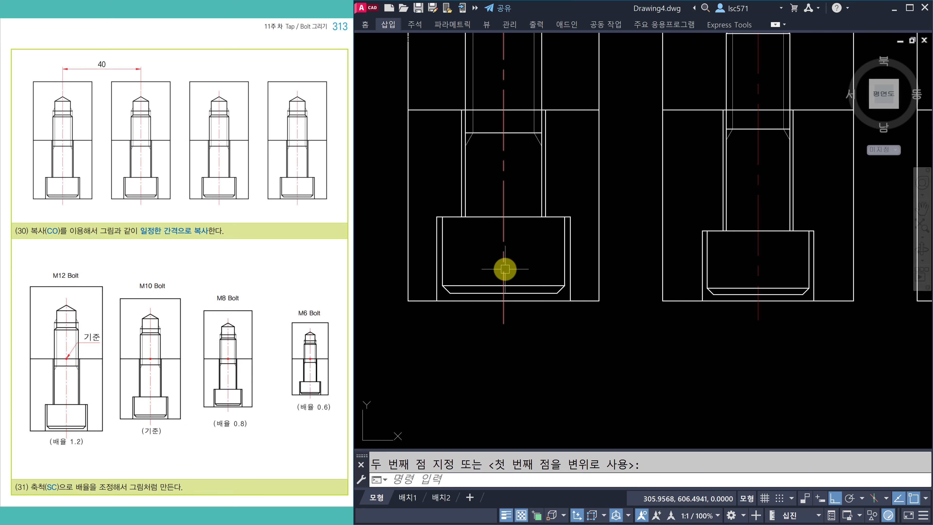
Step: Stretch the third bolt's head and counterbore vertically so the counterbore side lines end on its frame's bottom edge
scroll(505, 269, "down", 2)
middle_click_drag(519, 267, 515, 279)
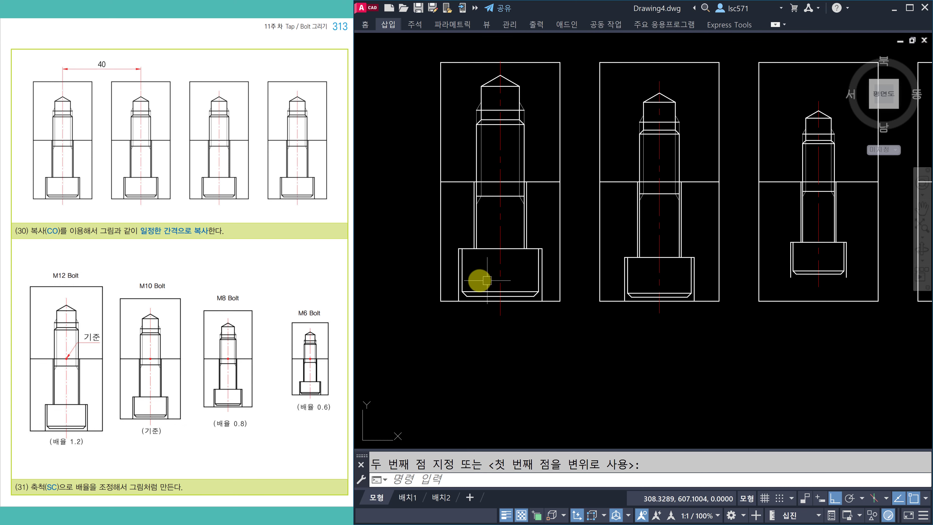
scroll(454, 256, "up", 2)
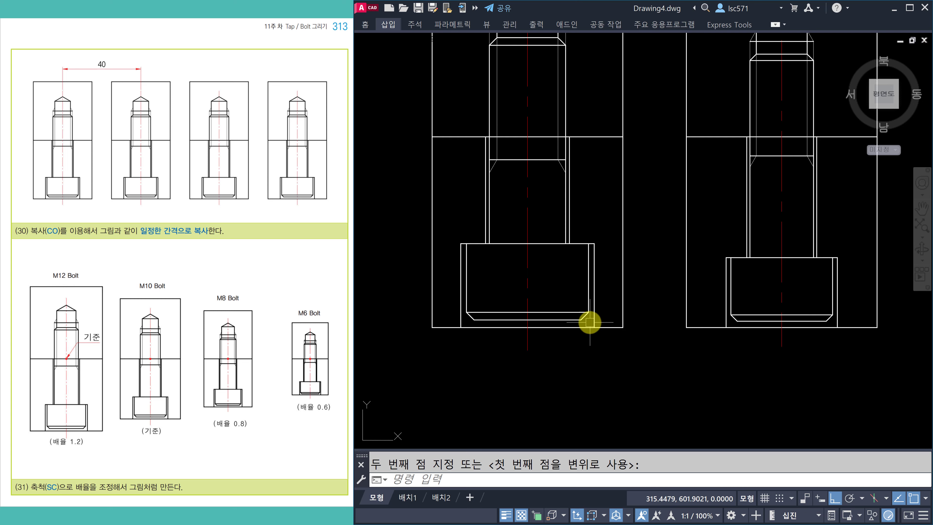
scroll(508, 327, "down", 2)
middle_click_drag(683, 324, 550, 312)
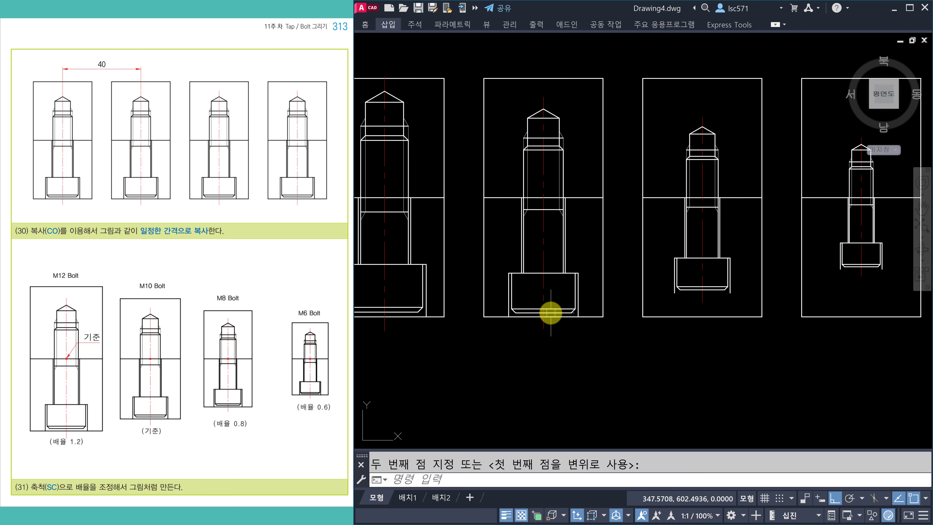
middle_click_drag(734, 305, 634, 294)
scroll(634, 293, "up", 2)
type("s")
key("Return")
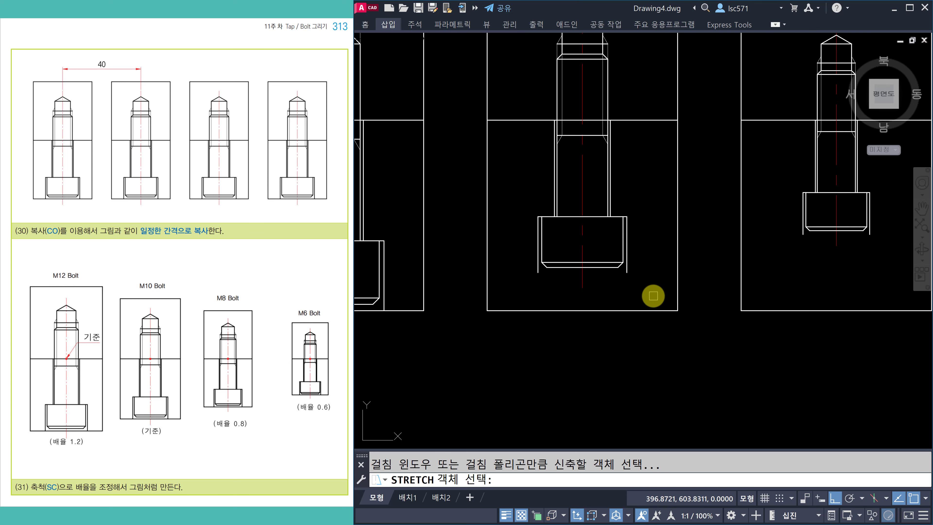
left_click(653, 296)
left_click(520, 193)
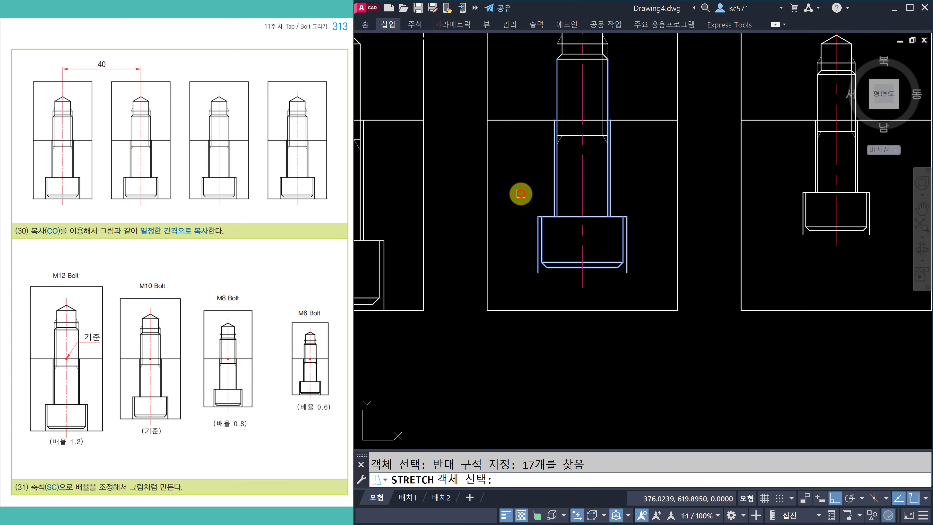
key("Return")
left_click(627, 272)
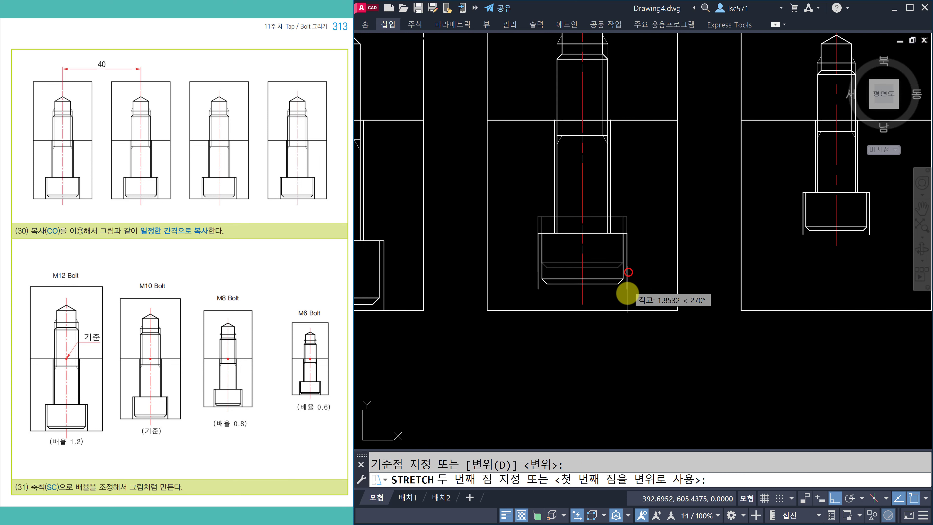
left_click(627, 309)
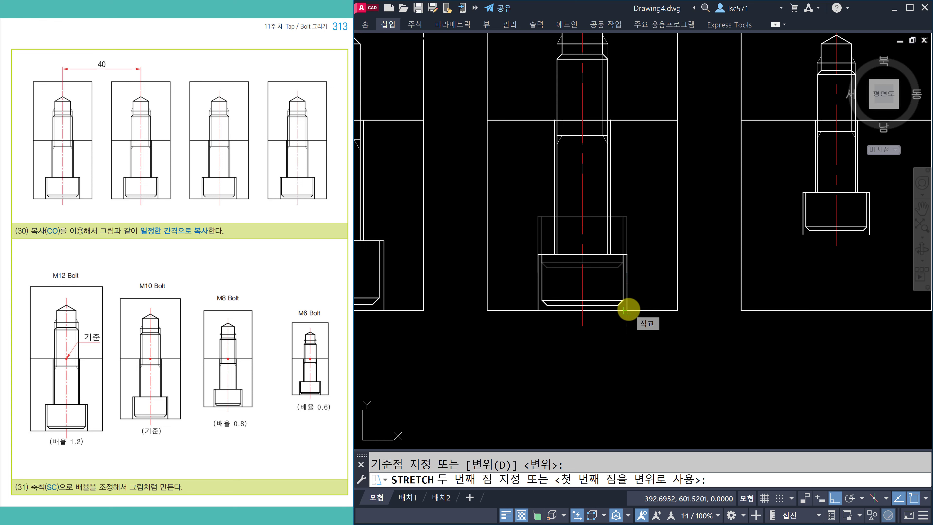
Step: Stretch the fourth bolt's head and counterbore straight down until the counterbore side lines reach its frame's bottom edge
scroll(610, 265, "down", 2)
middle_click_drag(610, 267, 661, 275)
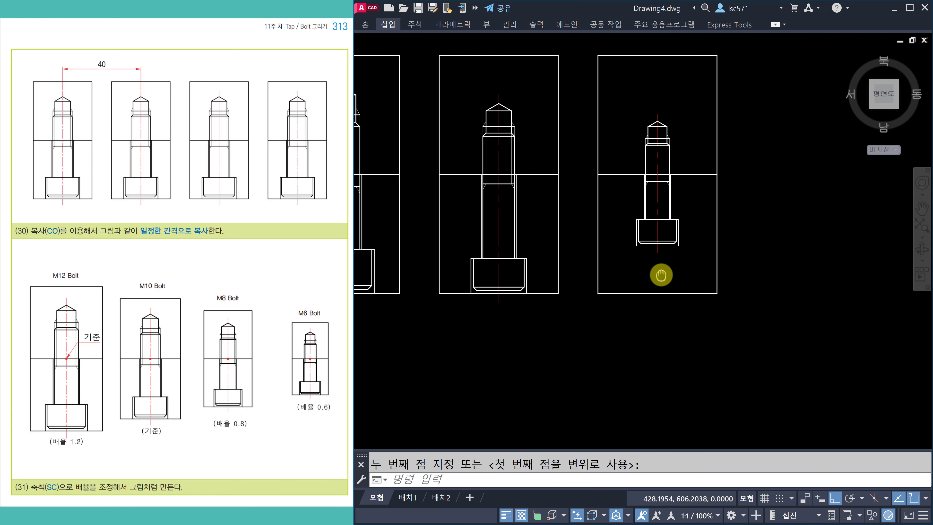
scroll(672, 267, "up", 2)
key("Escape")
type("s")
key("Return")
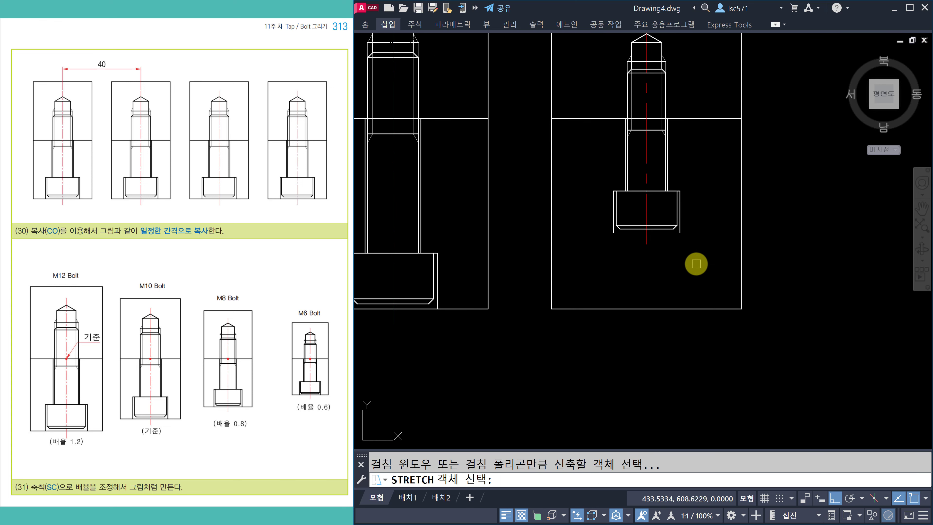
left_click(696, 263)
left_click(590, 166)
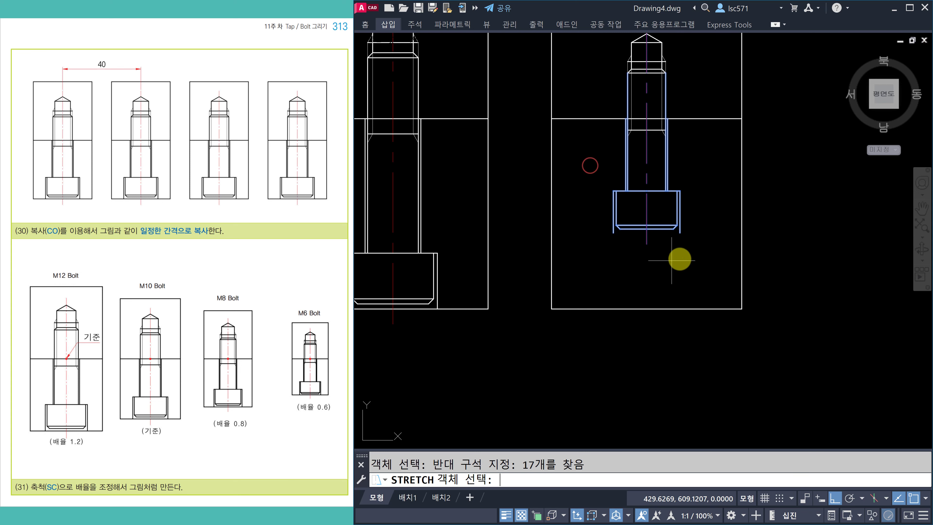
key("Return")
left_click(680, 233)
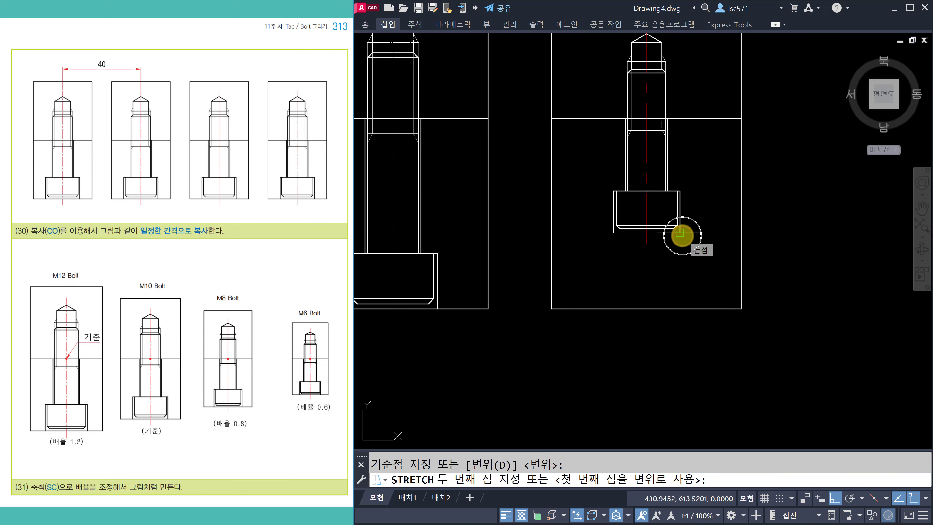
left_click(680, 308)
scroll(683, 318, "down", 4)
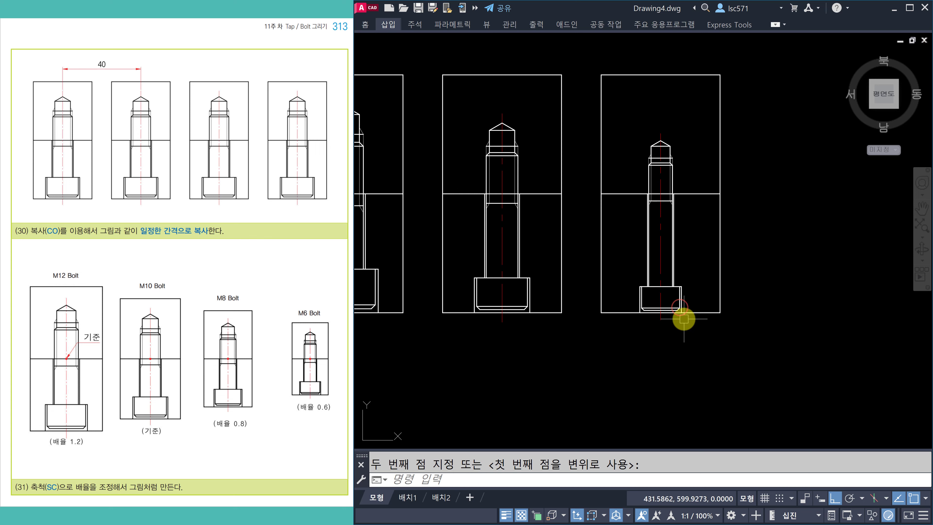
key("Escape")
Step: Review the four scaled bolts and the earlier tap drawings below them, ending on the first bolt's counterbore
mouse_move(606, 313)
middle_mouse_down()
mouse_move(680, 300)
mouse_move(687, 308)
middle_mouse_up()
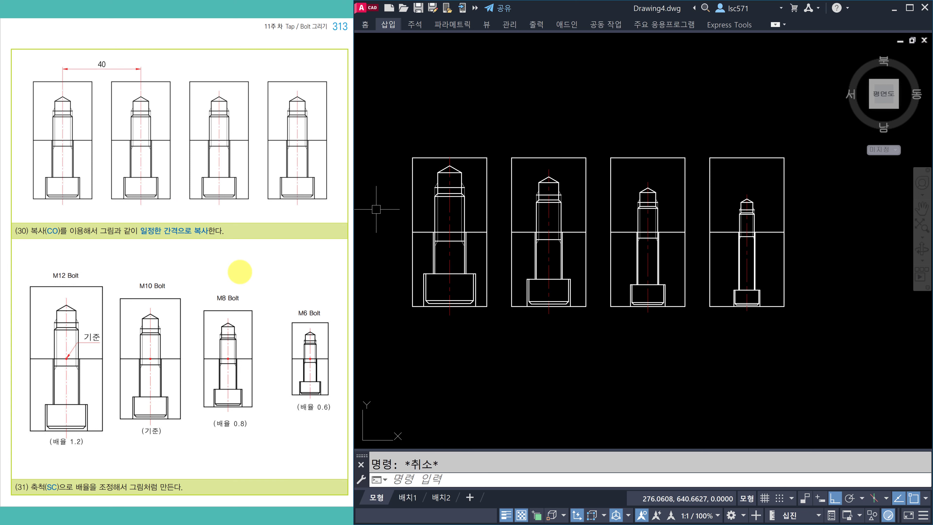
scroll(238, 273, "down", 2)
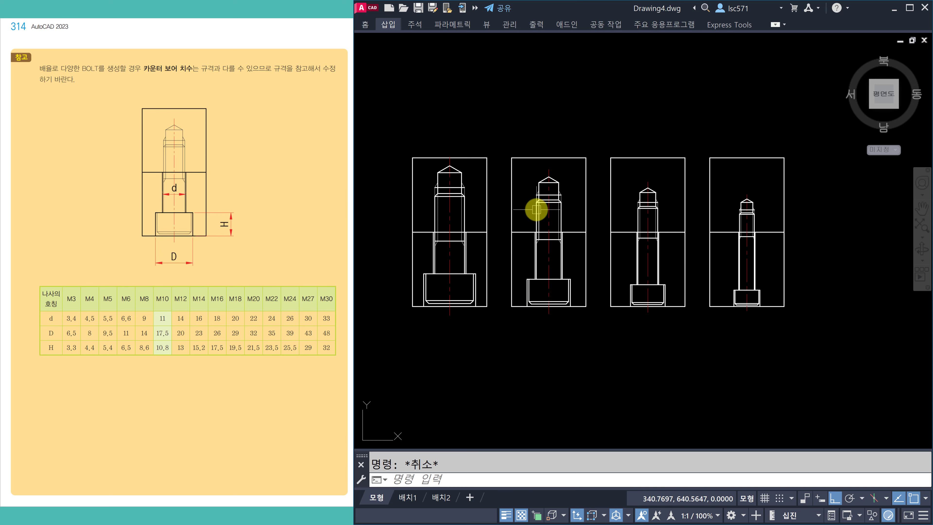
scroll(536, 209, "up", 2)
scroll(550, 180, "down", 2)
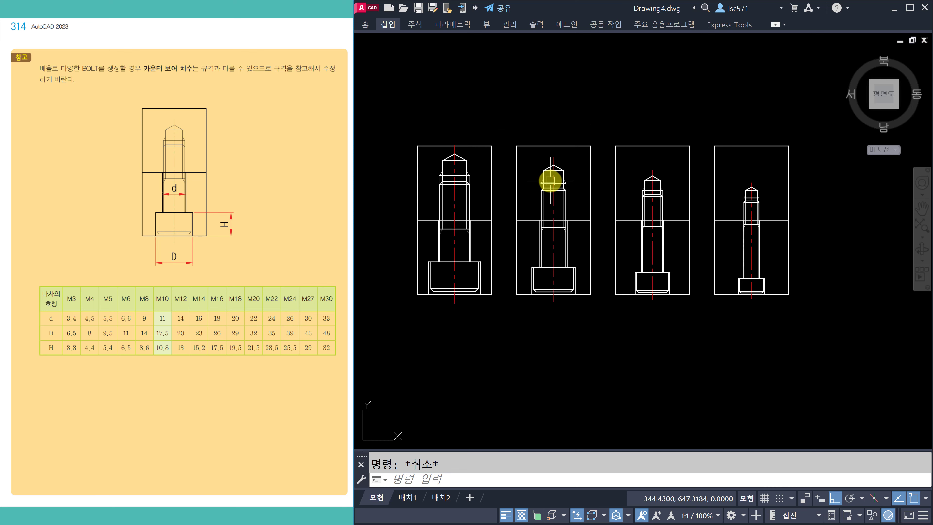
scroll(550, 180, "down", 4)
middle_click_drag(584, 277, 551, 179)
scroll(523, 305, "up", 3)
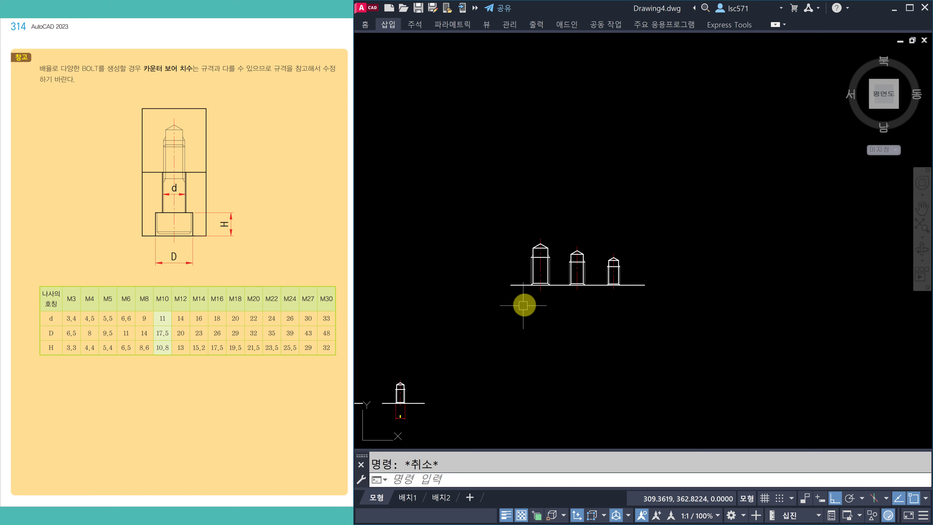
scroll(523, 305, "up", 3)
scroll(574, 260, "down", 3)
middle_click_drag(585, 146, 544, 364)
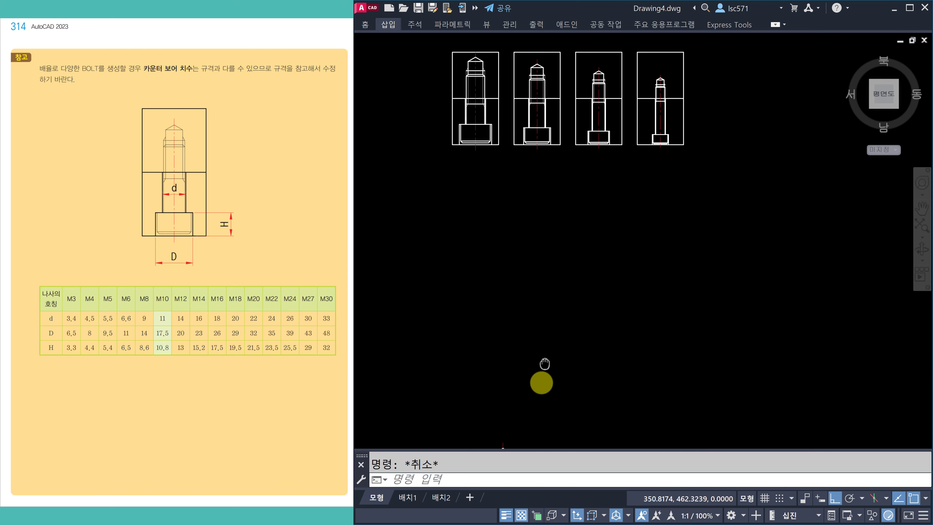
scroll(489, 141, "up", 1)
scroll(450, 150, "up", 4)
scroll(462, 197, "up", 2)
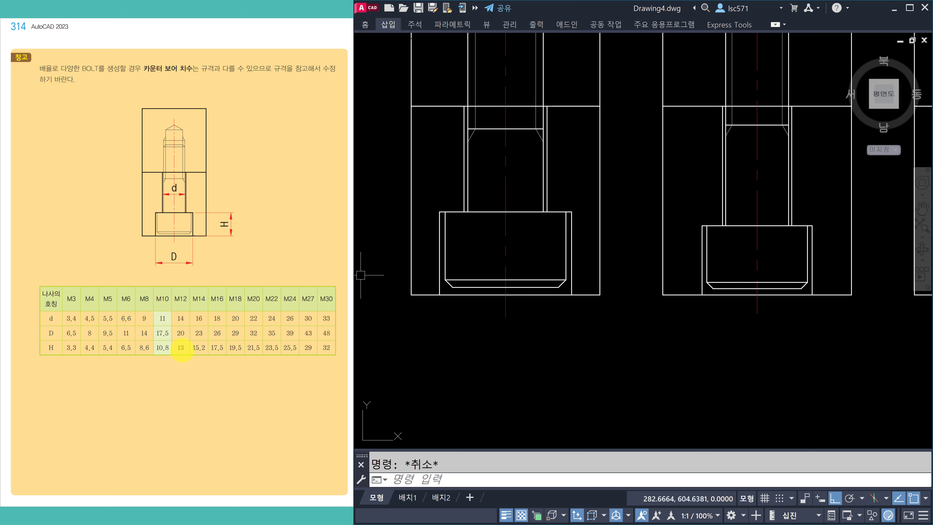
Step: Check the first bolt's clearance hole and counterbore side lines against the textbook's M12 d, D and H sizes, then compare all four bolts
left_click(461, 180)
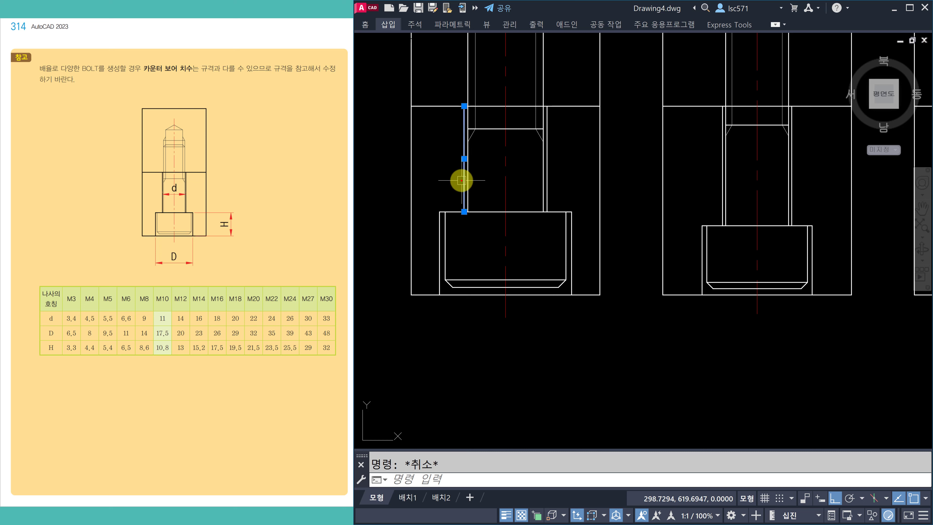
left_click(436, 232)
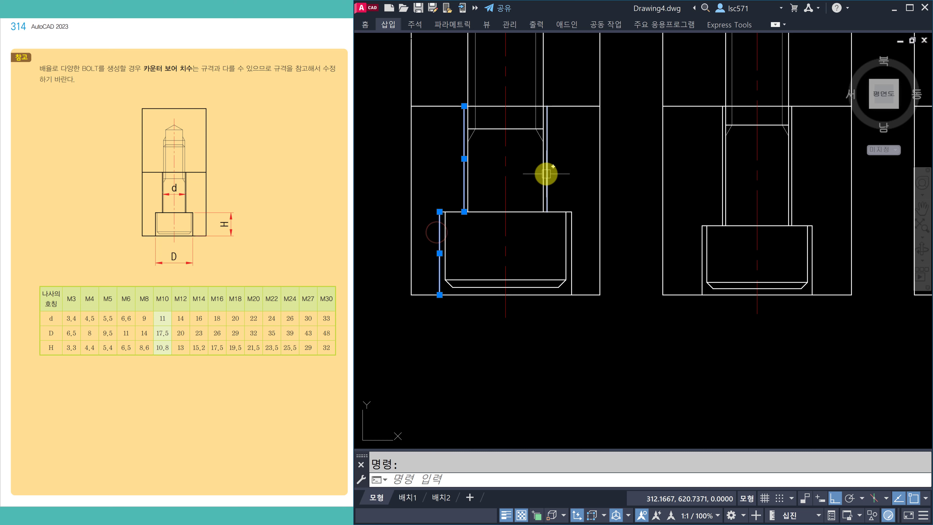
left_click(571, 237)
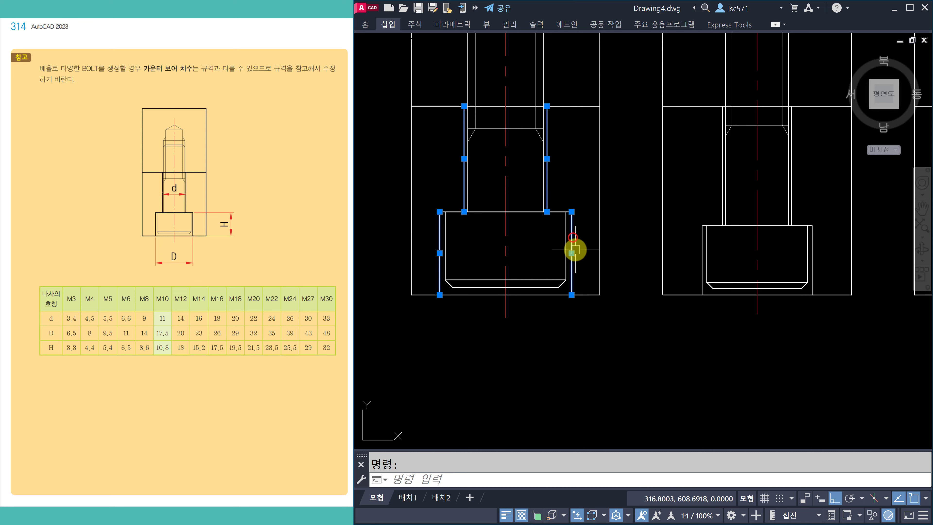
scroll(570, 193, "down", 2)
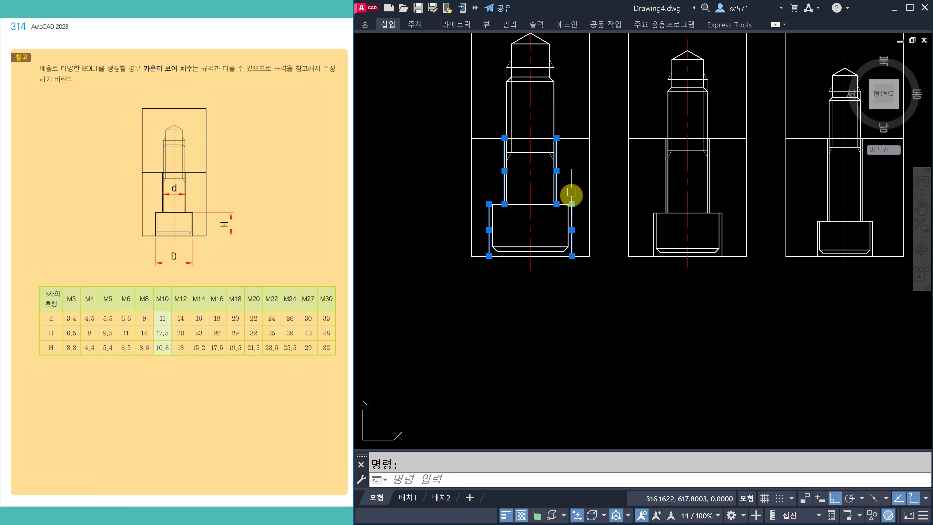
middle_click_drag(570, 193, 537, 234)
scroll(494, 271, "up", 2)
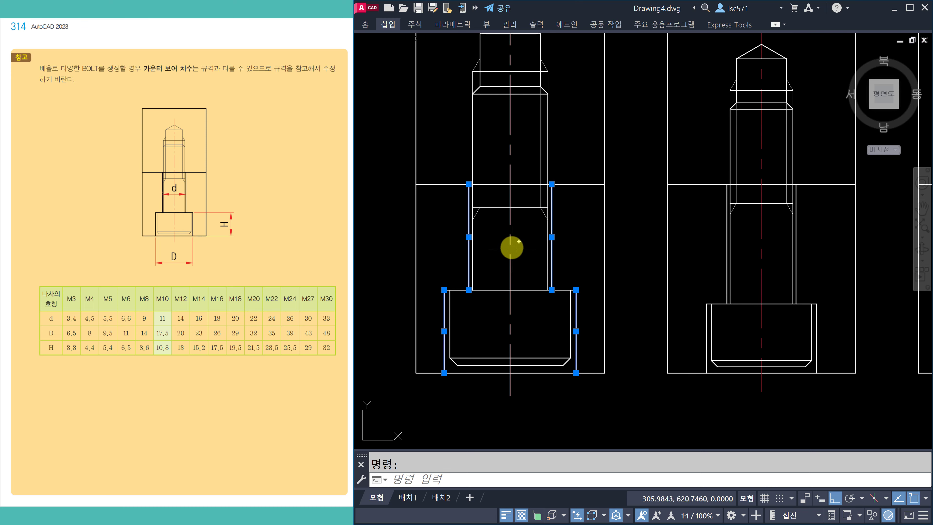
key("Escape")
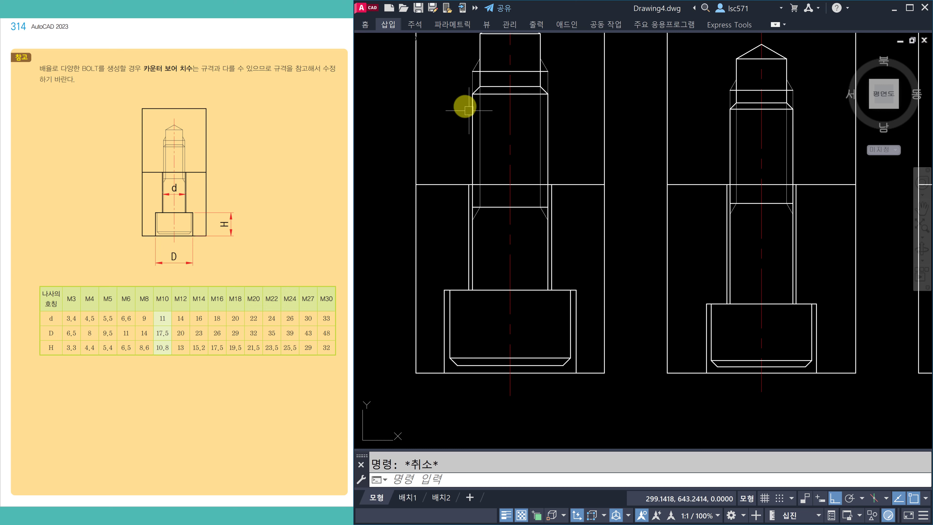
scroll(529, 261, "down", 2)
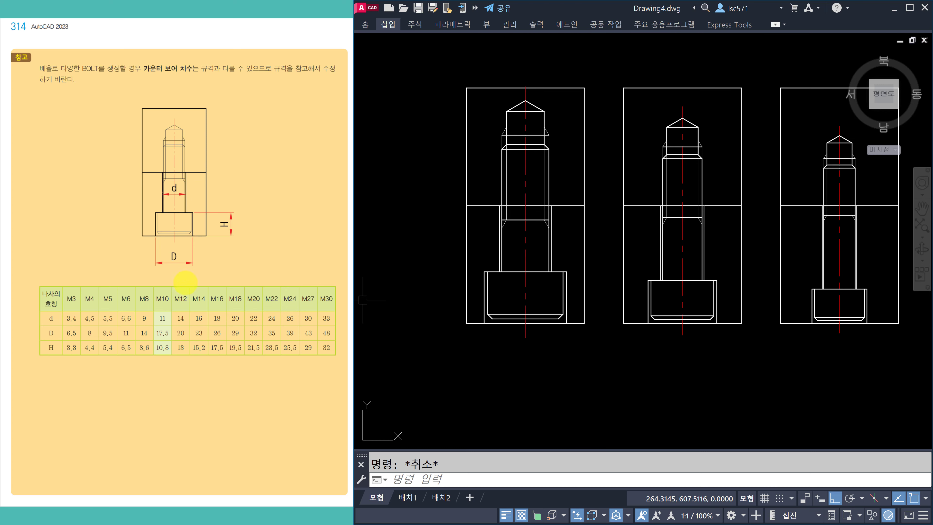
middle_click_drag(706, 267, 614, 293)
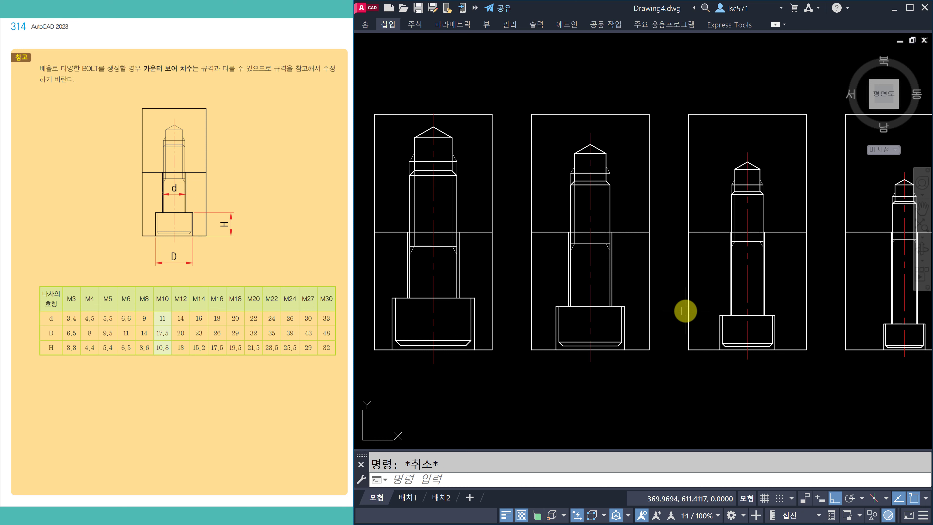
scroll(685, 310, "down", 1)
middle_click_drag(689, 310, 660, 301)
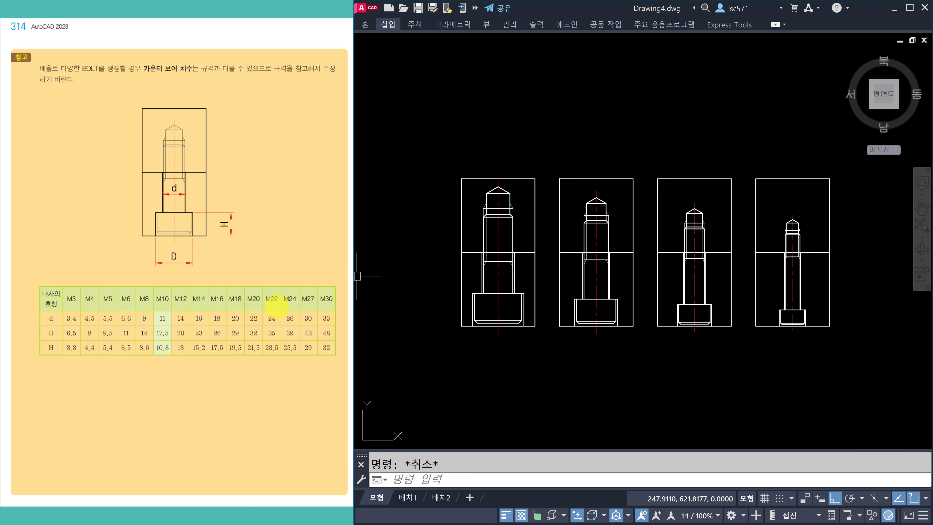
Step: Go to the M10 Bolt exercise on textbook page 315 and find an empty area of the drawing for it
scroll(276, 308, "down", 2)
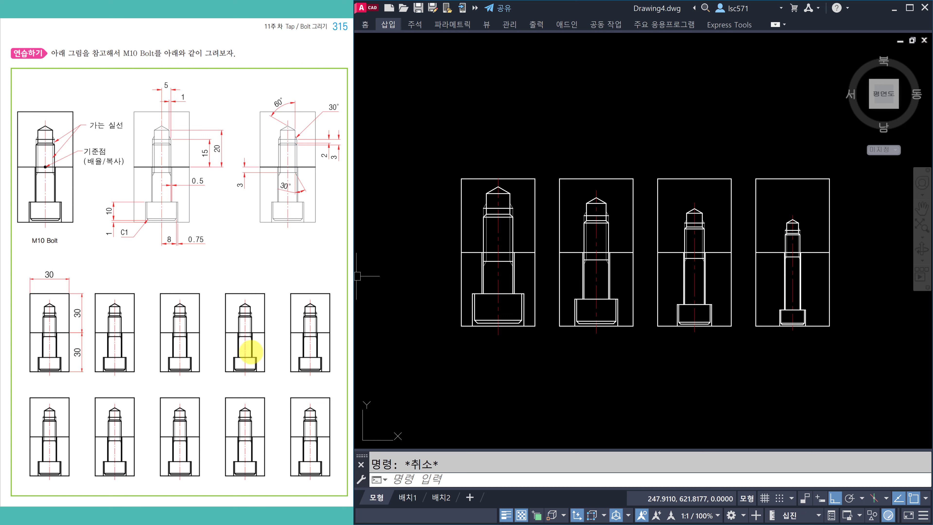
scroll(508, 240, "down", 2)
mouse_move(639, 258)
middle_mouse_down()
mouse_move(494, 247)
mouse_move(462, 261)
middle_mouse_up()
middle_click_drag(633, 238, 435, 287)
middle_click_drag(474, 249, 464, 280)
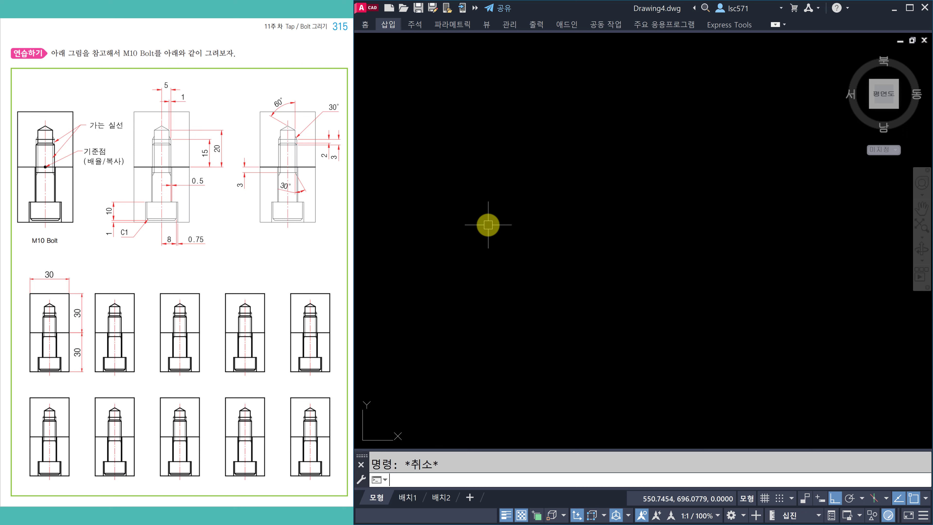
type("h")
key("Return")
key("Escape")
type("rec")
key("Return")
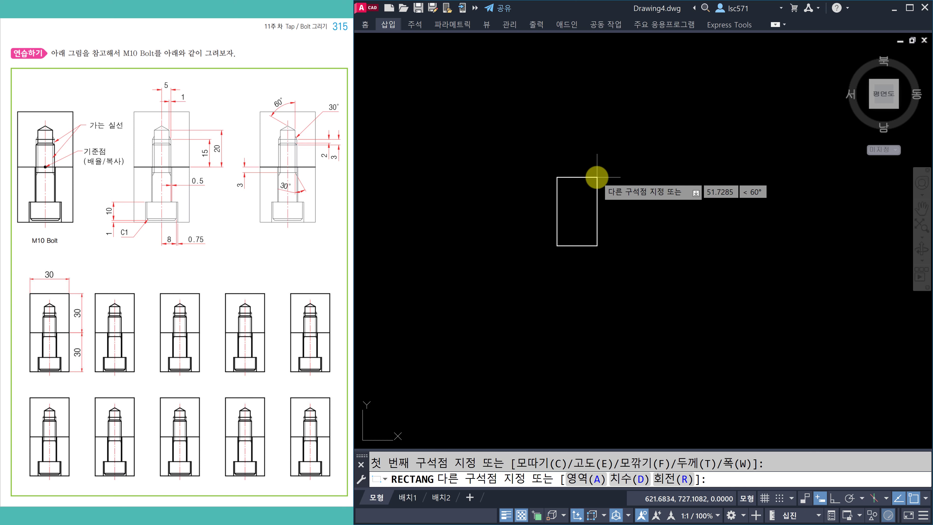
key("Escape")
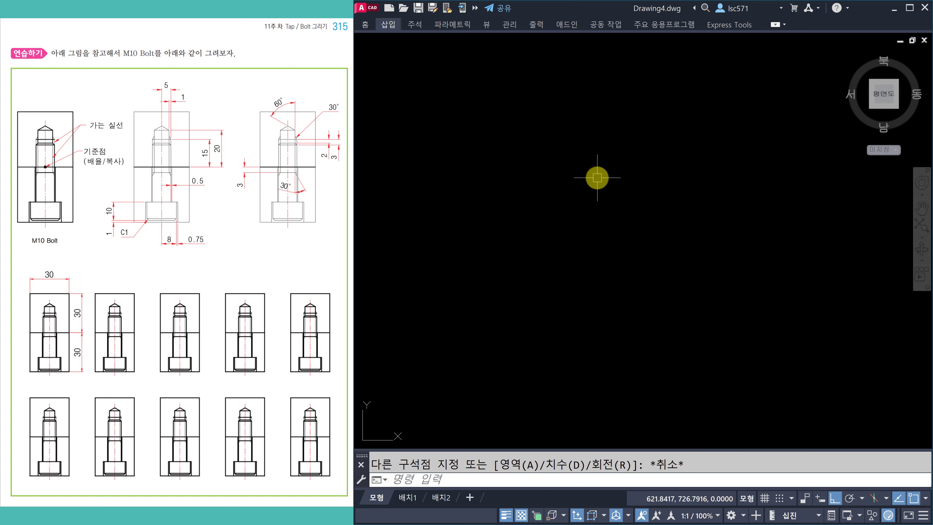
key("Return")
left_click(566, 246)
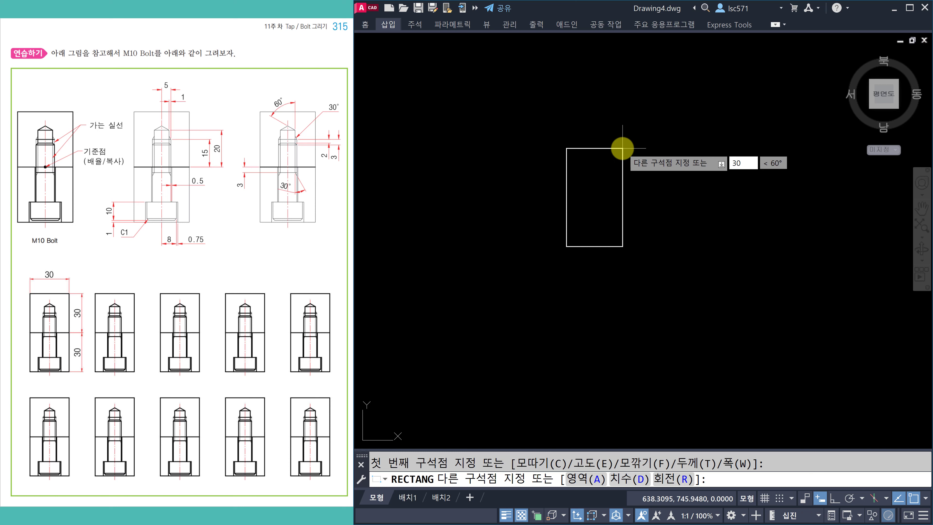
key("Tab")
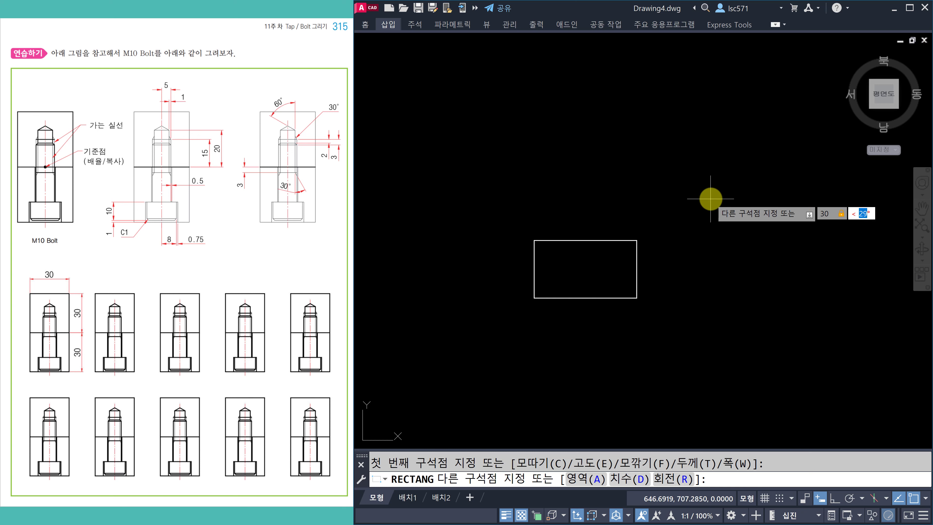
key("Escape")
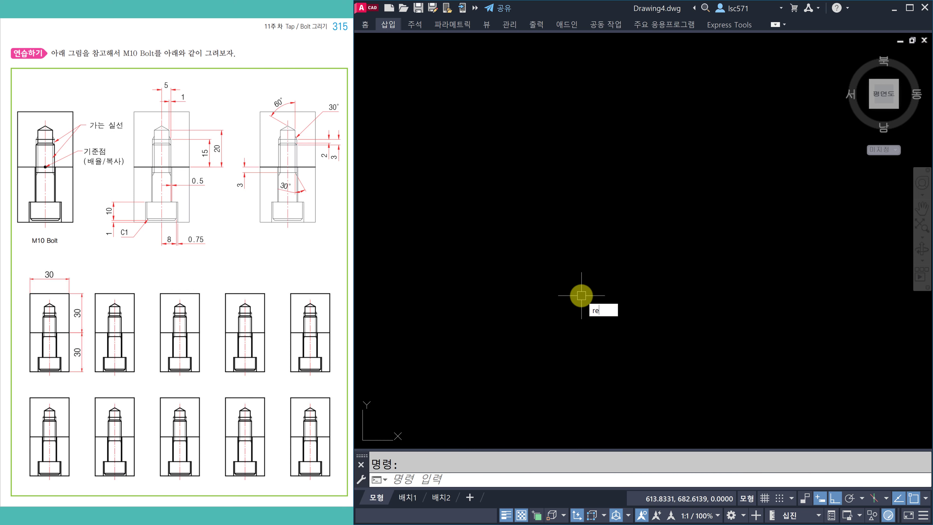
Step: Draw a rectangle 30 mm wide and 60 mm high in the empty drawing area
key("Return")
left_click(557, 350)
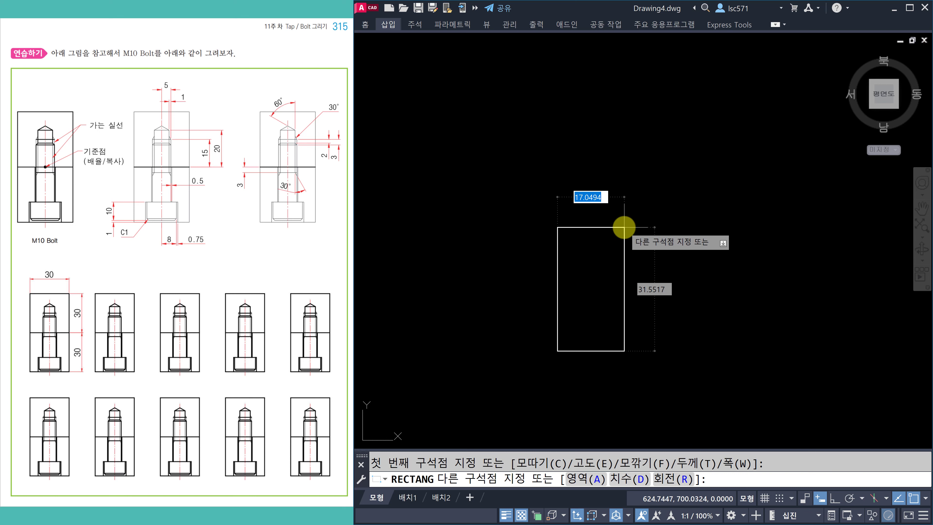
key("Tab")
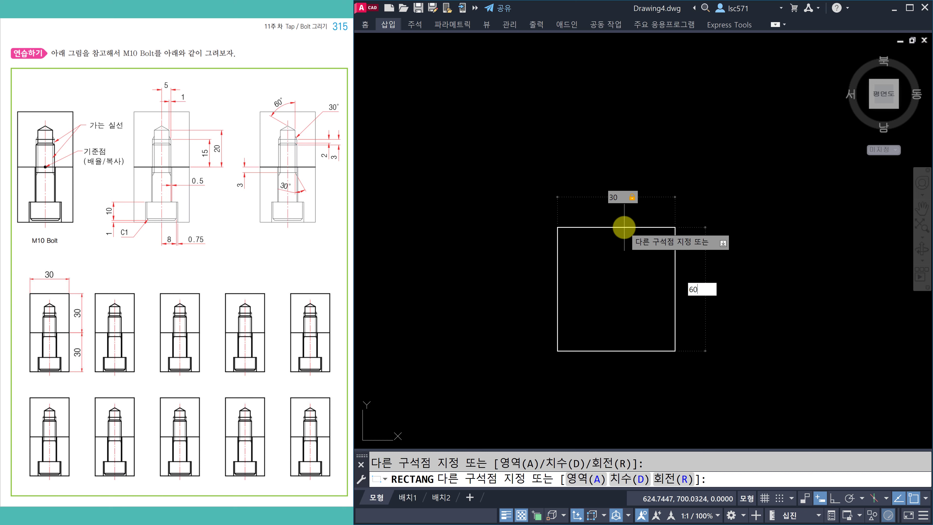
type("60")
key("Return")
left_click(615, 226)
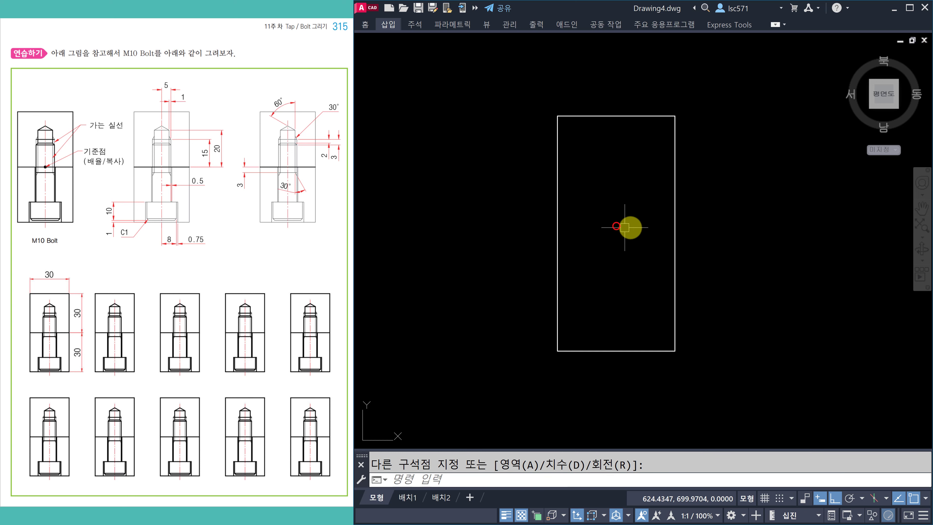
key("Escape")
Step: Draw a horizontal and a vertical line joining the midpoints of the rectangle's opposite sides
type("l")
key("Return")
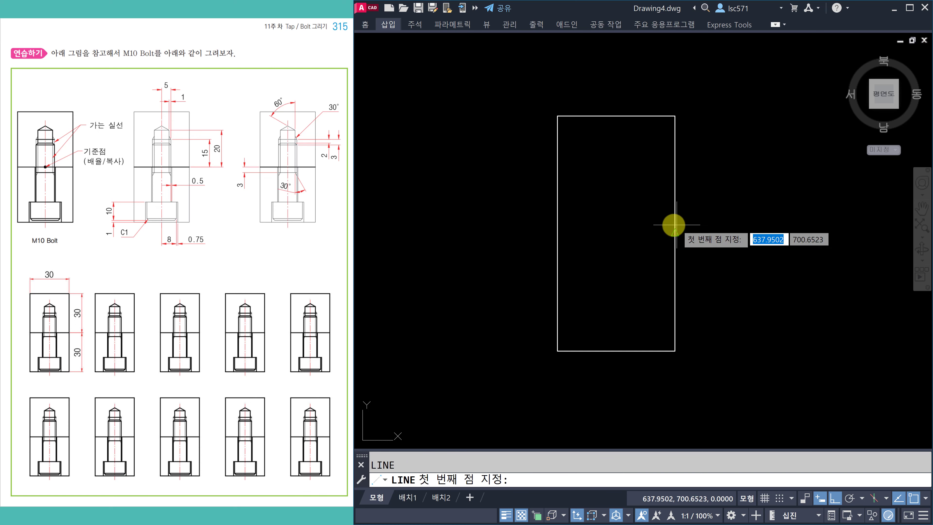
left_click(558, 232)
left_click(672, 233)
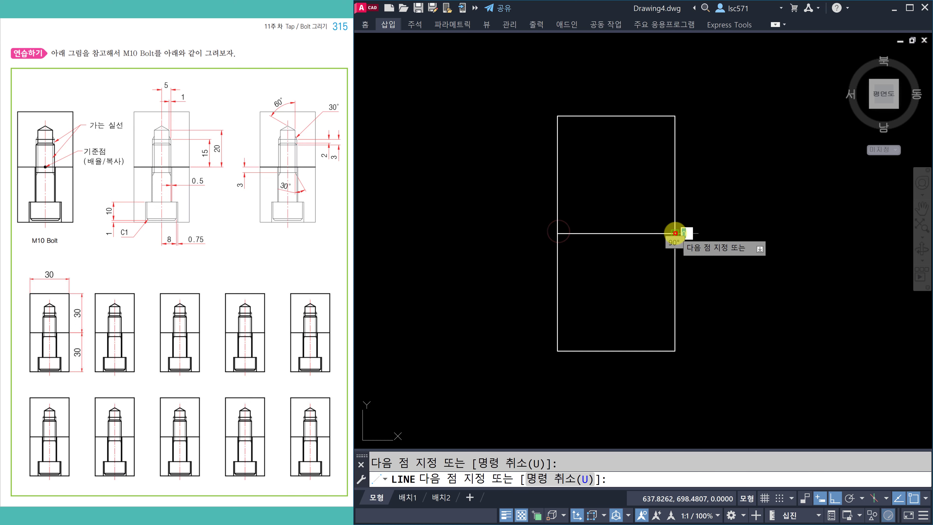
key("Escape")
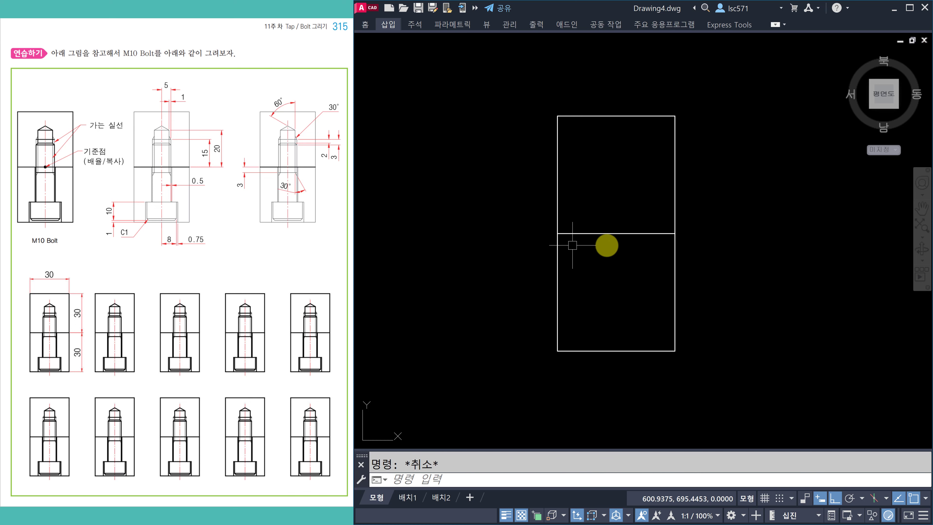
key("space")
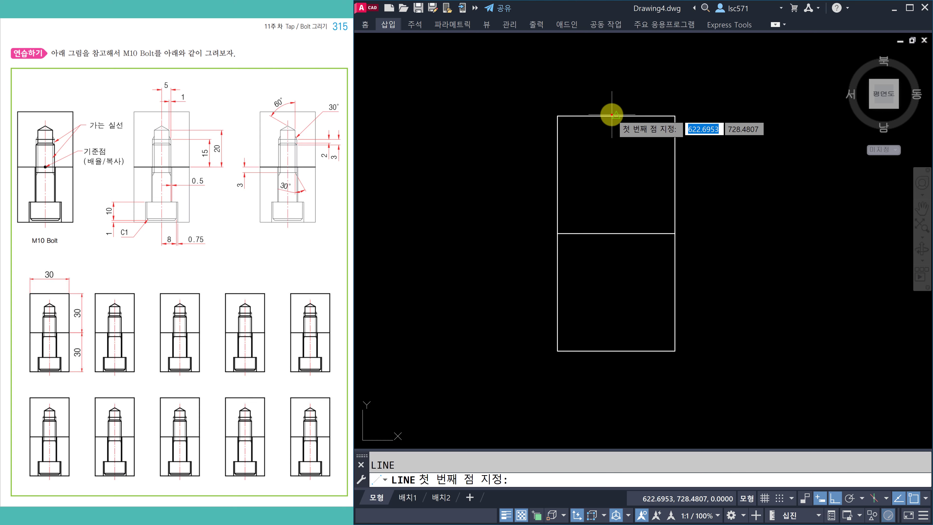
left_click(612, 115)
left_click(614, 350)
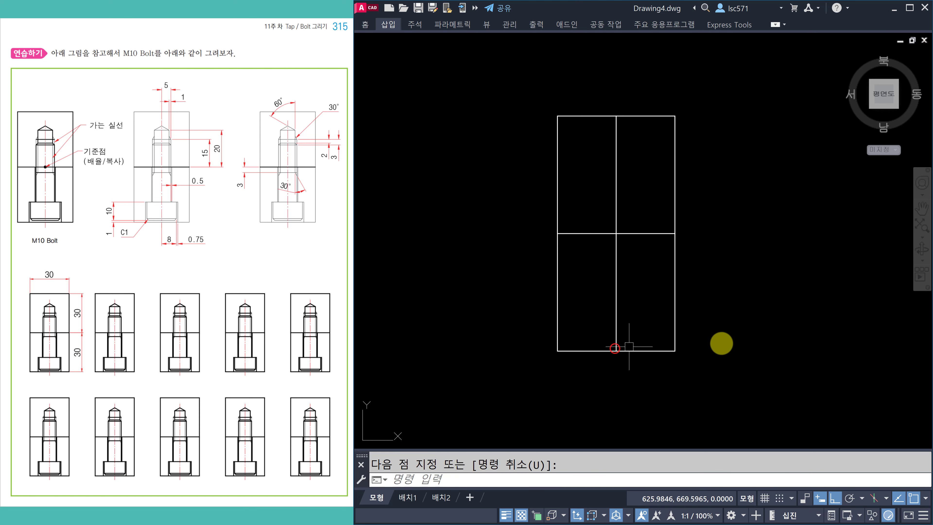
key("Escape")
Step: Offset the vertical centre line 5 mm to the right for the thread's outer edge
scroll(614, 198, "up", 2)
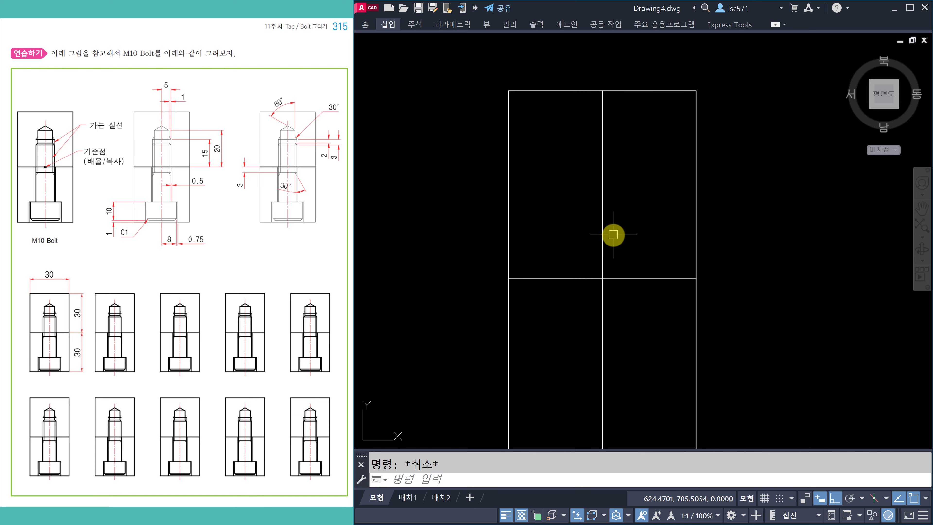
type("o")
key("space")
type("5")
key("space")
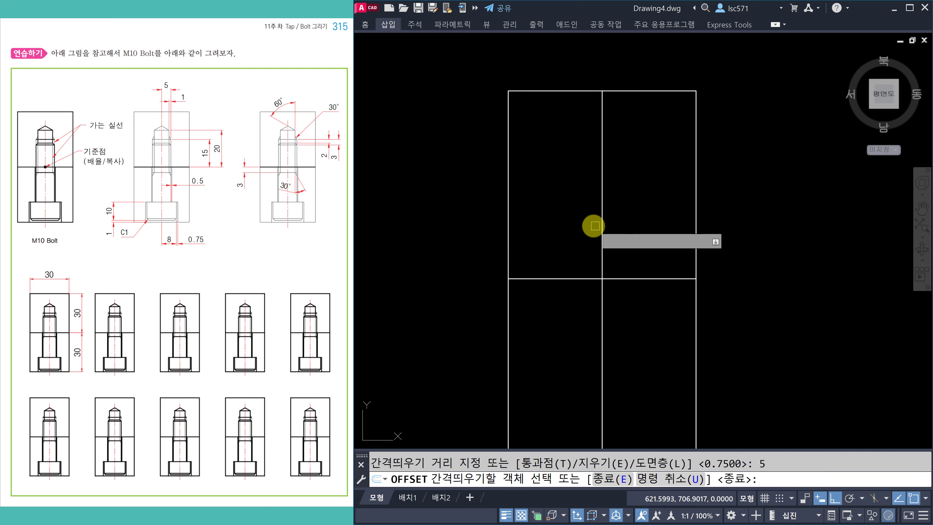
left_click(602, 225)
left_click(652, 223)
key("Escape")
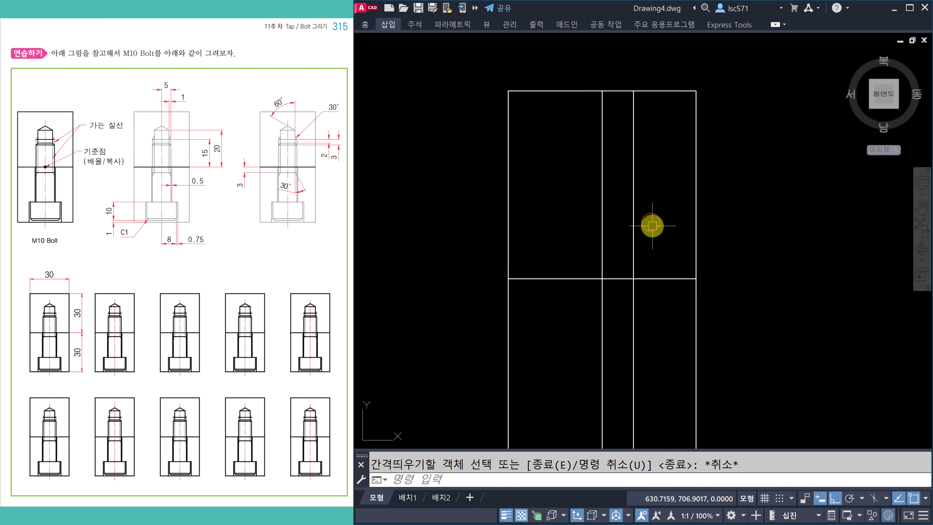
Step: Offset the thread's outer edge line 1 mm toward the centre line
key("space")
type("1")
key("space")
left_click(632, 210)
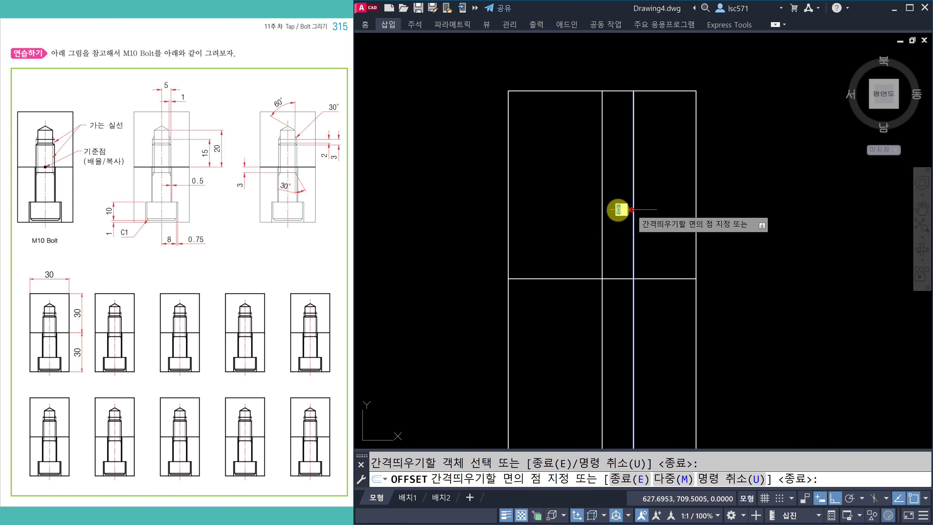
left_click(583, 213)
key("Escape")
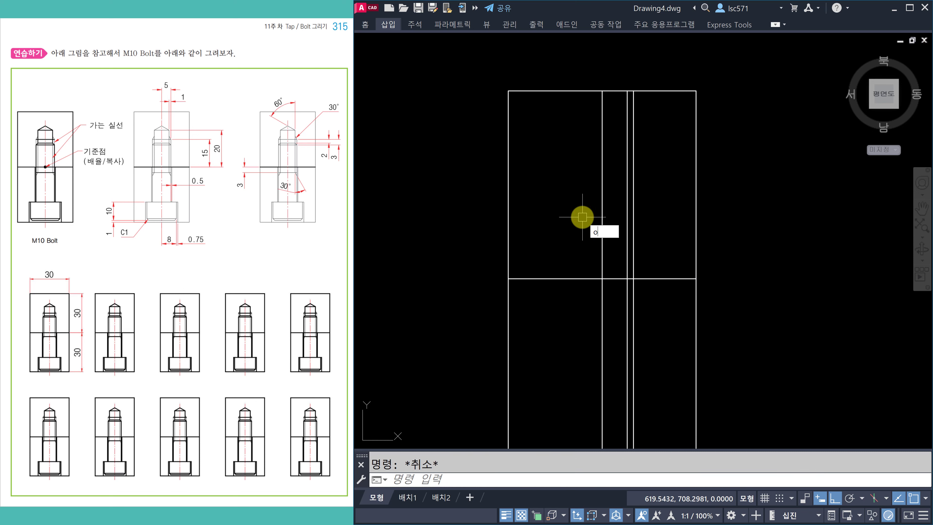
Step: Offset the horizontal middle line 15 mm upward
type("o")
key("space")
type("15")
key("space")
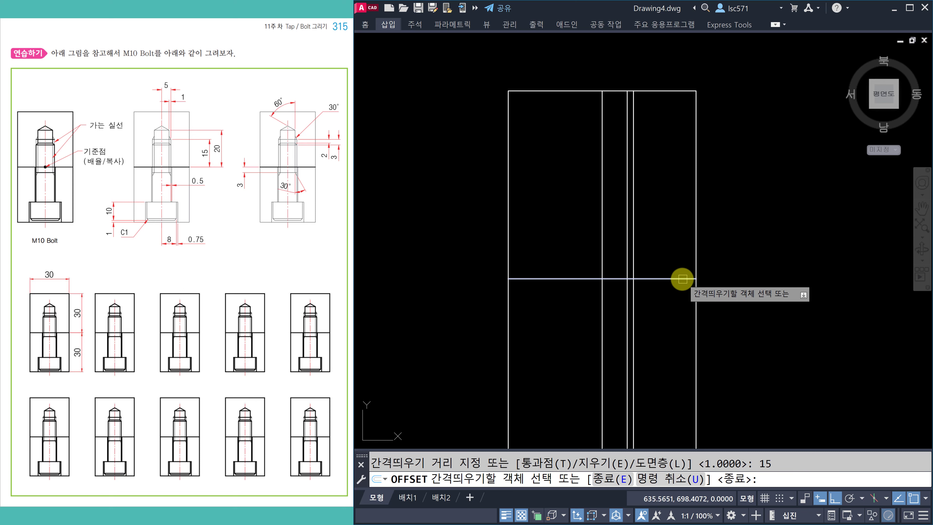
left_click(663, 278)
left_click(664, 235)
key("Escape")
Step: Offset the horizontal middle line 20 mm upward to mark the drilled hole's depth
type("o")
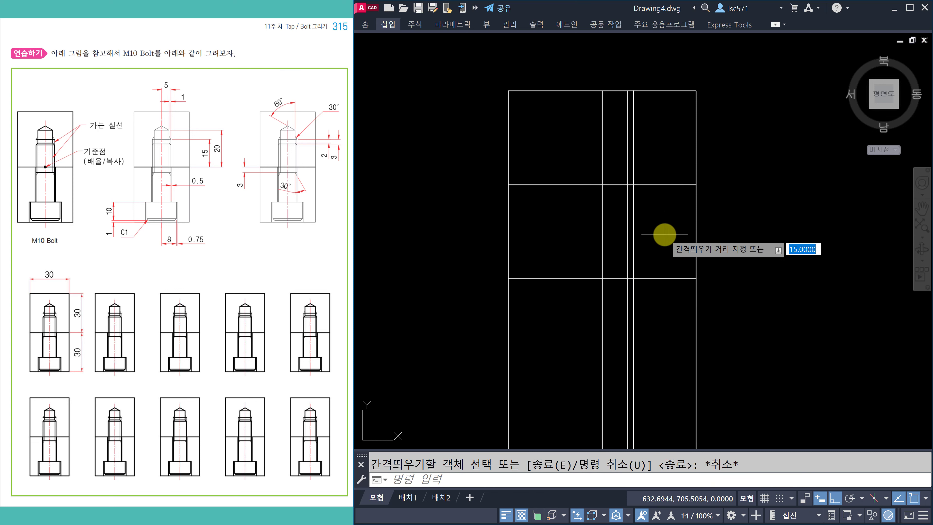
key("space")
type("20")
key("space")
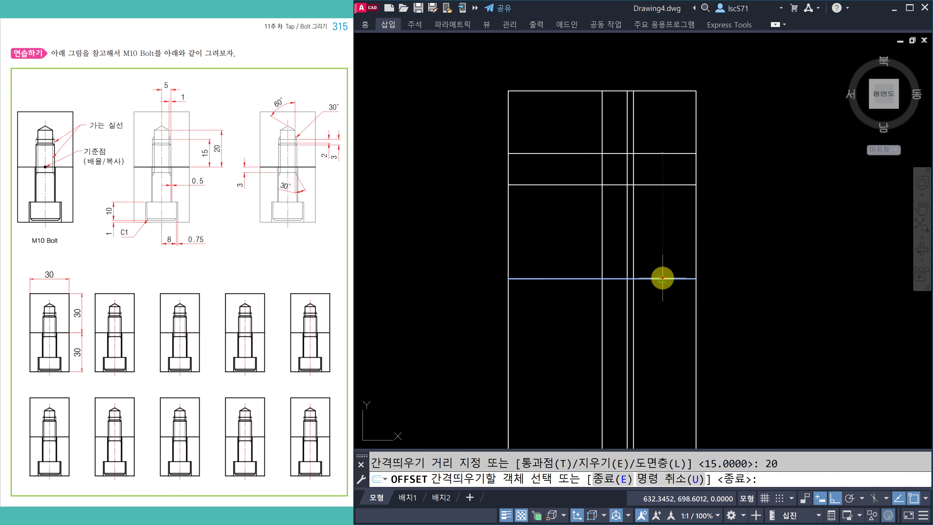
left_click(662, 278)
left_click(667, 238)
key("Escape")
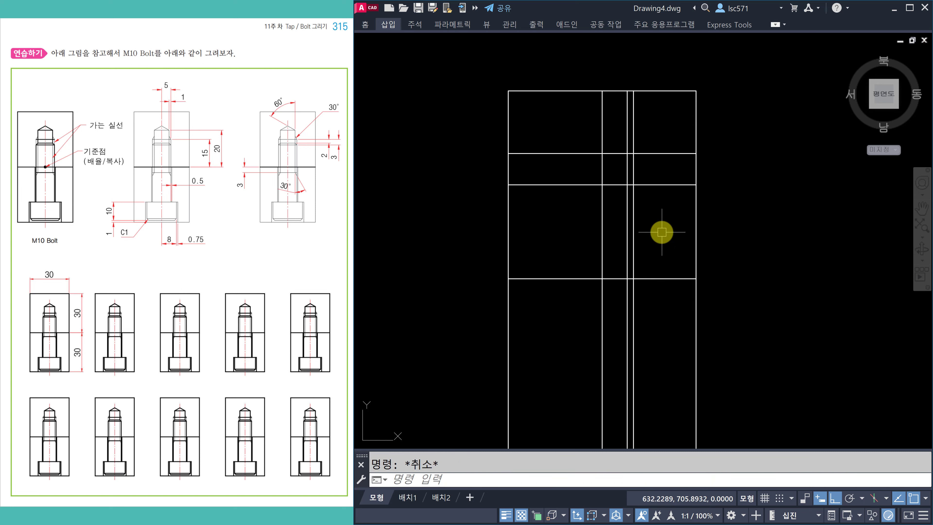
Step: Fillet the hole depth line and the inner vertical thread line into a sharp corner with radius 0
type("f")
key("space")
type("r")
key("space")
type("0")
key("space")
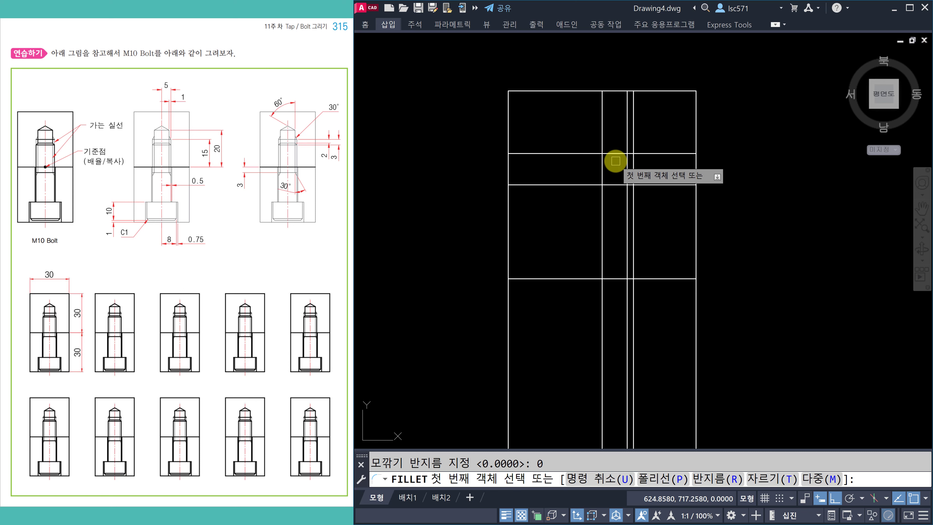
left_click(618, 153)
left_click(626, 161)
Step: Fillet the thread depth line and the outer vertical thread line into a sharp corner with radius 0
key("space")
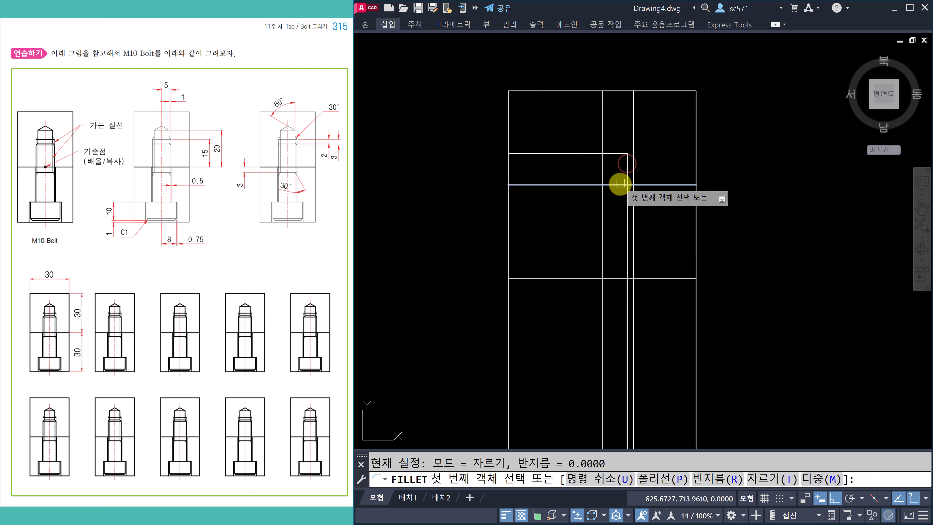
left_click(620, 184)
left_click(634, 202)
key("space")
key("Escape")
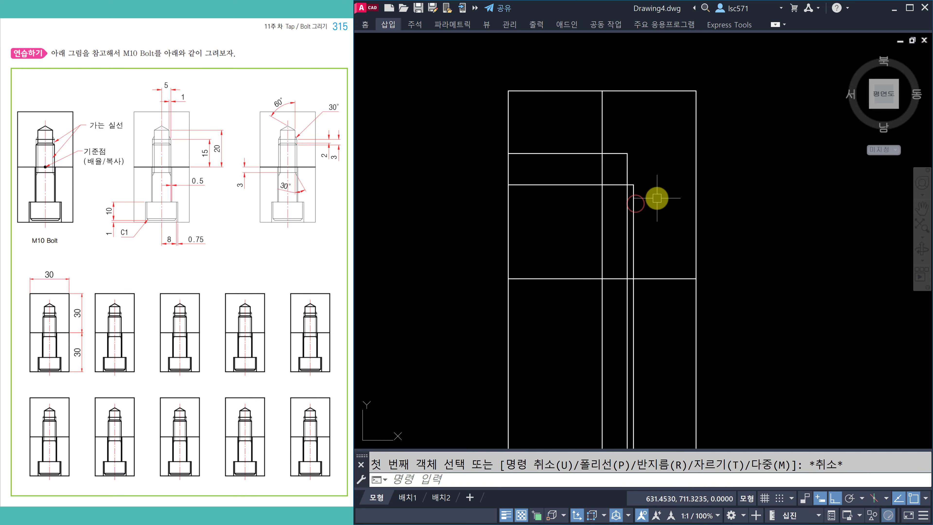
Step: Draw a short vertical line upward from each of the two filleted corners
type("l")
key("space")
scroll(630, 147, "up", 2)
left_click(626, 153)
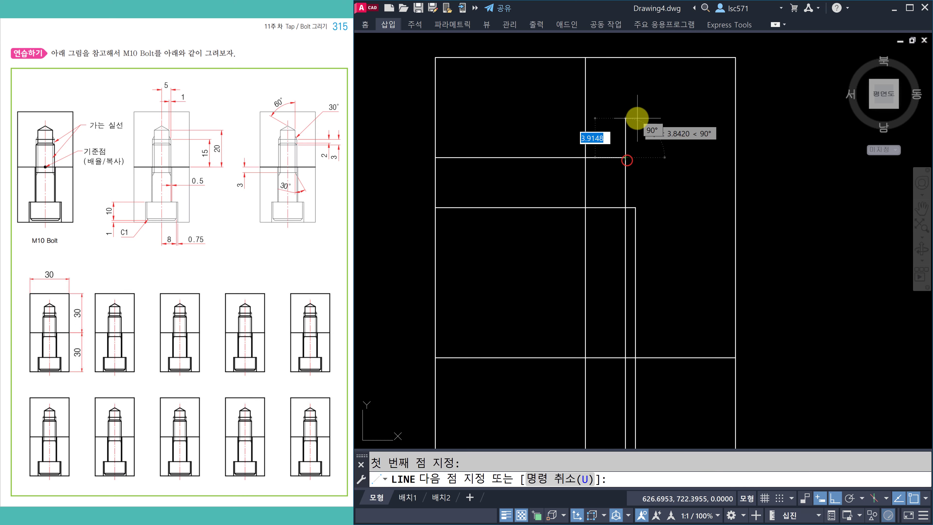
left_click(637, 103)
key("space")
key("space")
left_click(635, 207)
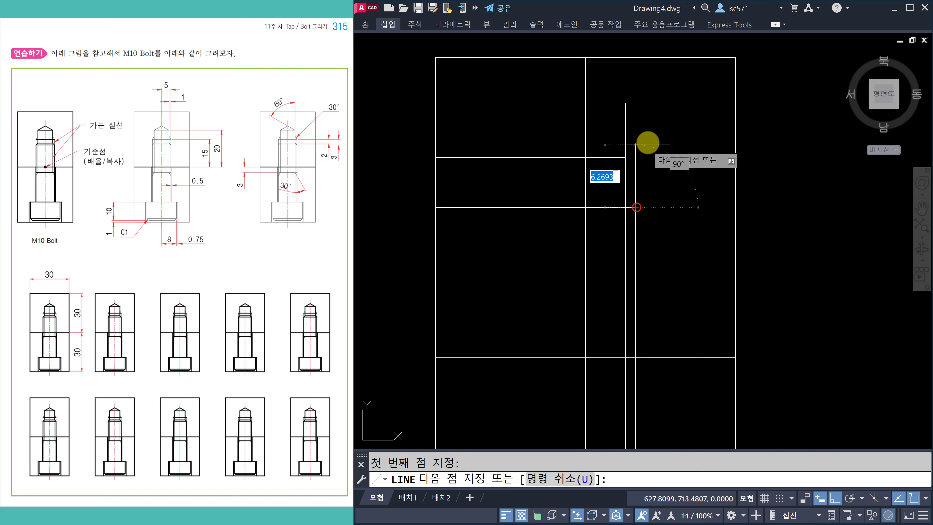
left_click(649, 135)
key("Escape")
Step: Rotate the short line at the inner corner by 60° about that corner so it leans toward the centre line
type("ro")
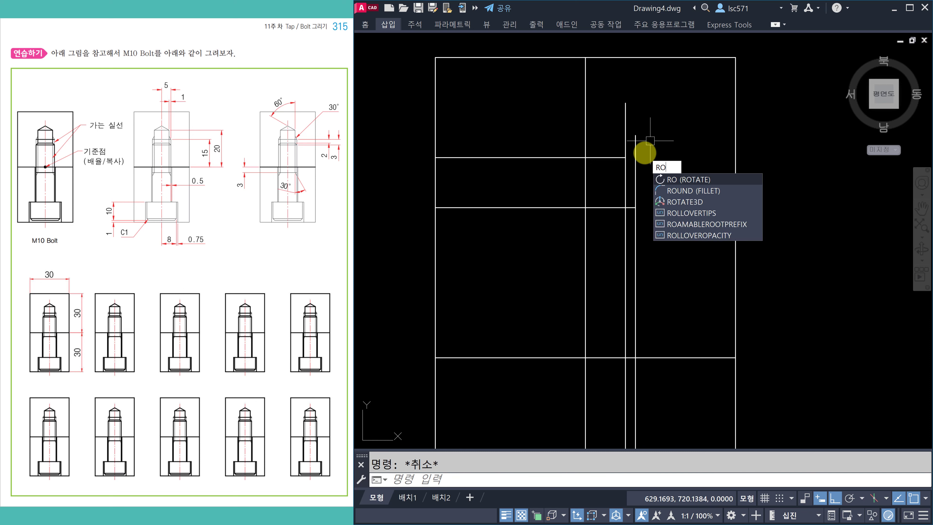
key("space")
left_click(625, 142)
key("space")
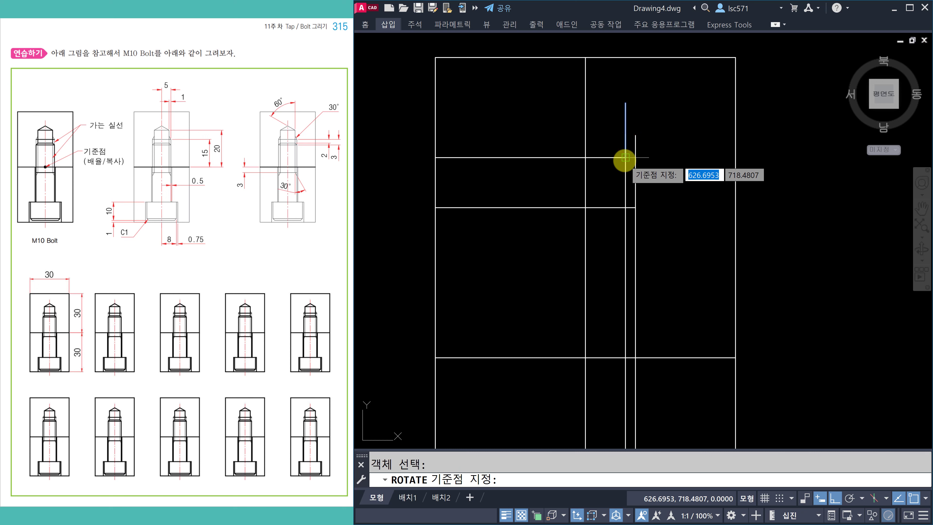
left_click(625, 157)
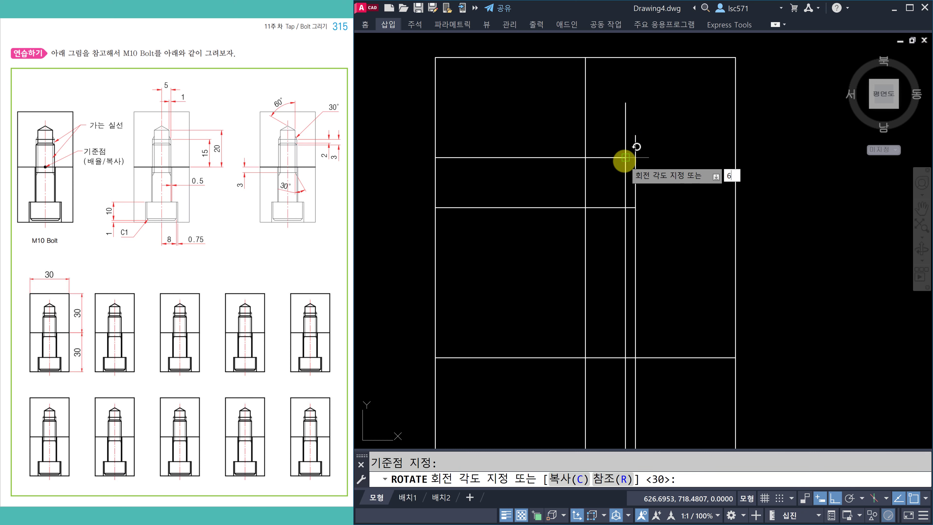
key("Return")
key("Escape")
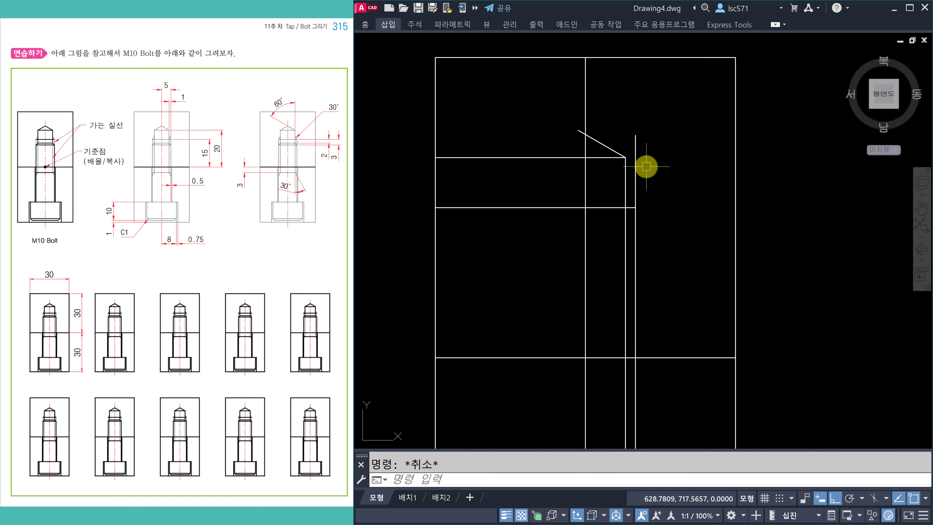
Step: Rotate the short line at the outer corner by 30° about that corner so it leans toward the centre line
type("ro")
key("space")
left_click(638, 193)
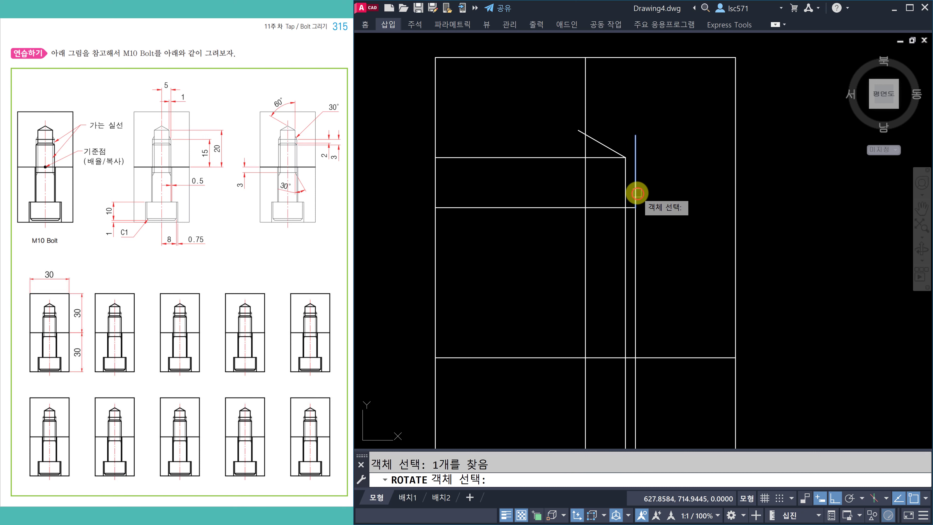
key("space")
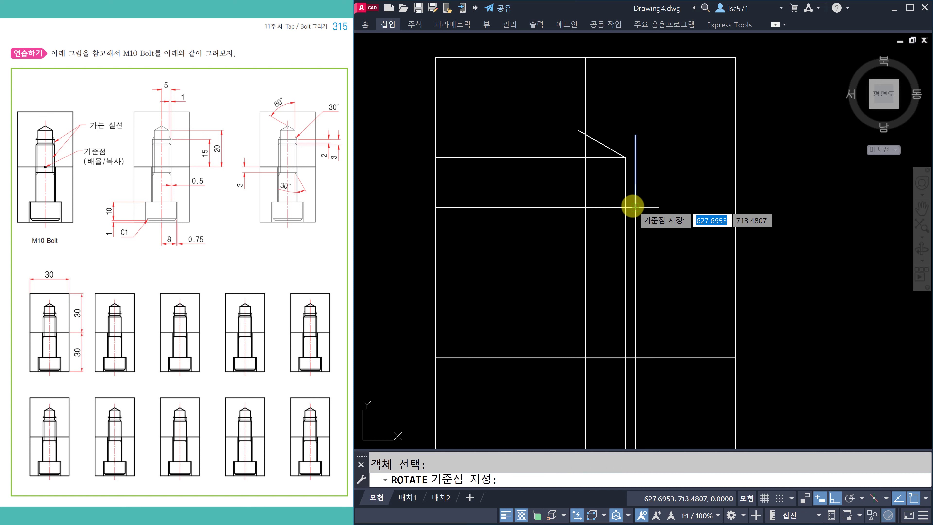
left_click(633, 207)
type("3")
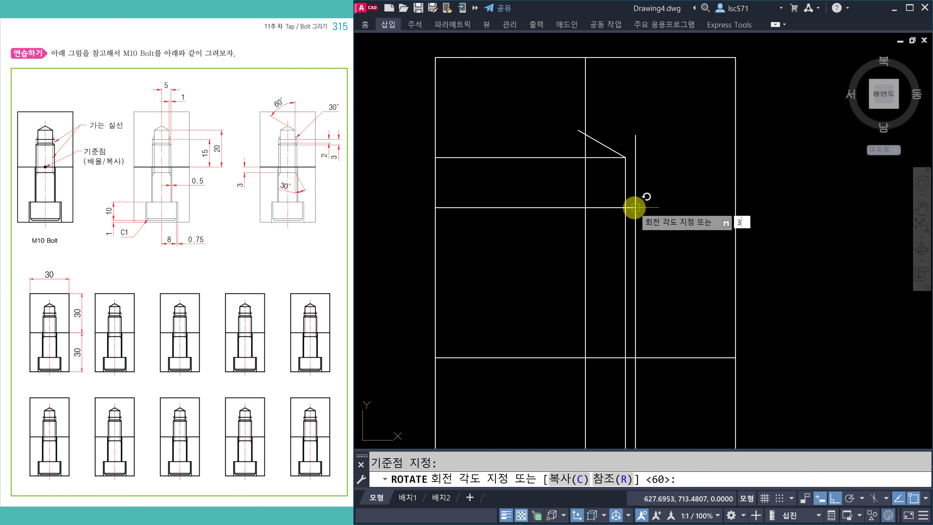
type("0")
key("Return")
key("Escape")
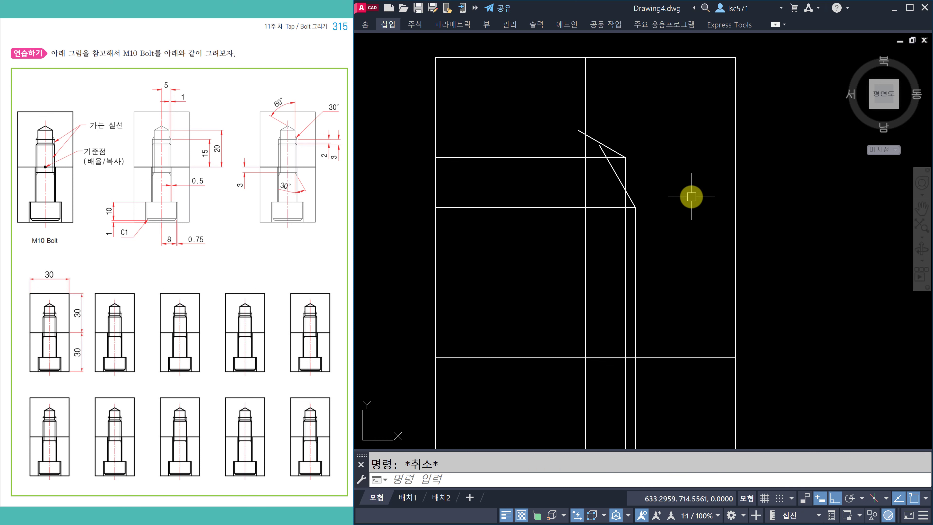
Step: Trim the 30° line where it passes inside the inner vertical line and the 60° line where it passes the centre line
type("tr")
key("Return")
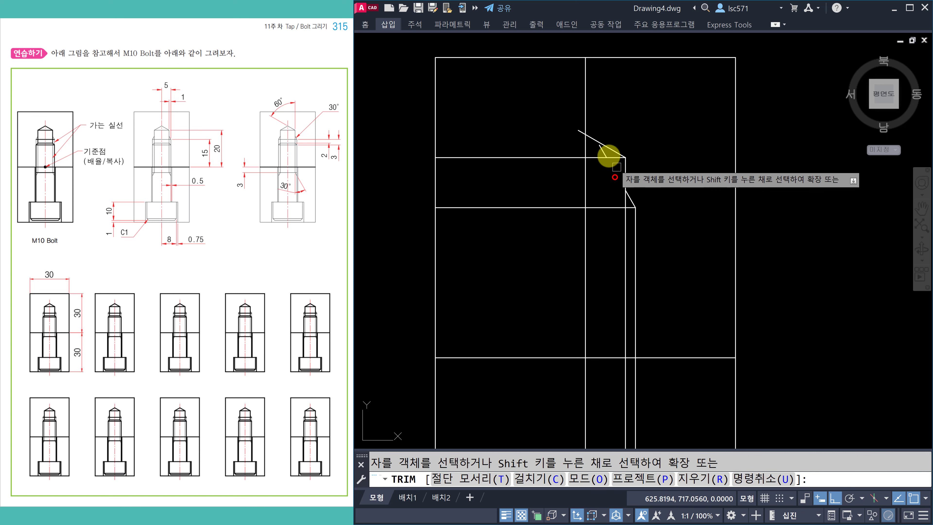
scroll(603, 151, "up", 2)
left_click(606, 154)
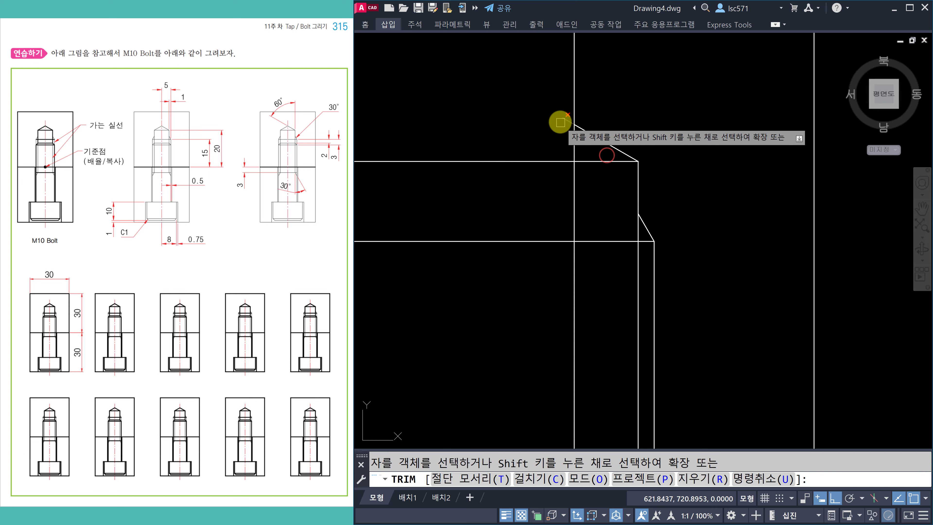
left_click(562, 119)
key("Return")
scroll(609, 159, "down", 1)
key("Escape")
scroll(692, 202, "down", 1)
scroll(691, 271, "up", 1)
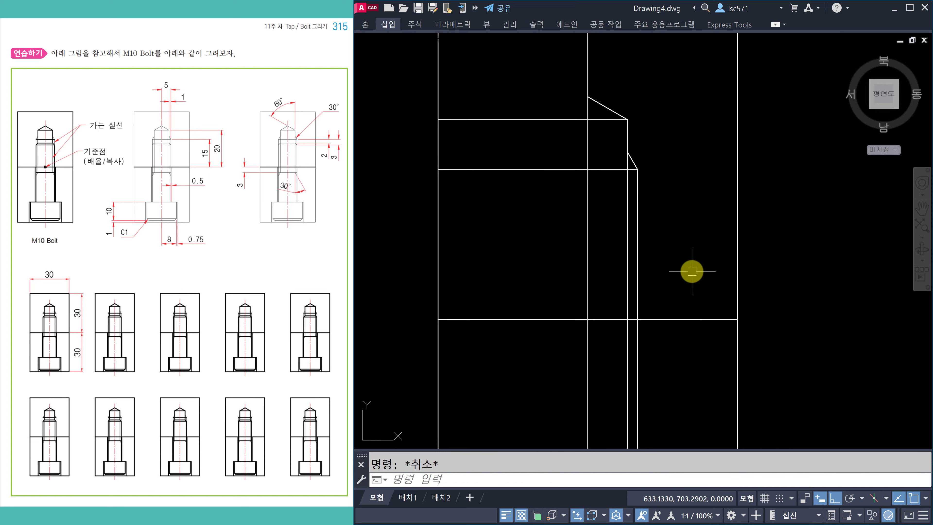
Step: Offset the thread depth line 2 mm downward
middle_click_drag(690, 268, 683, 266)
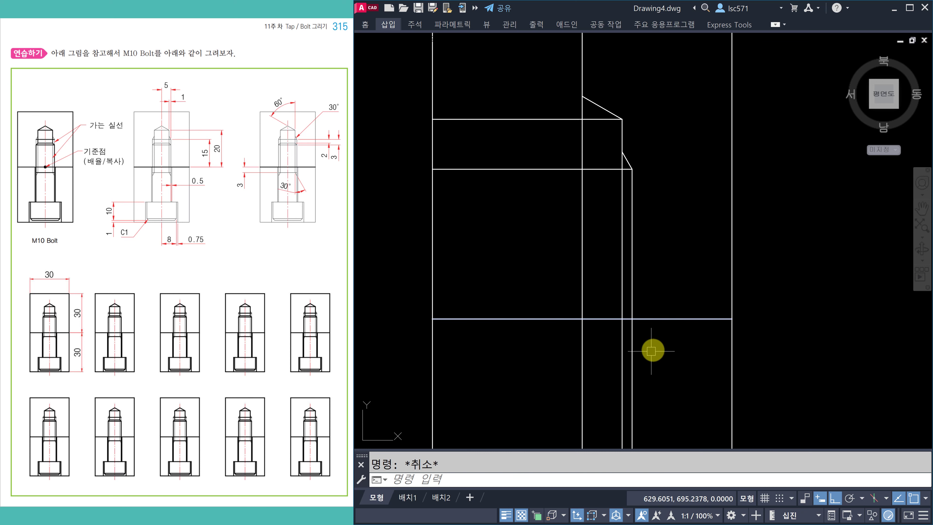
type("o")
key("Return")
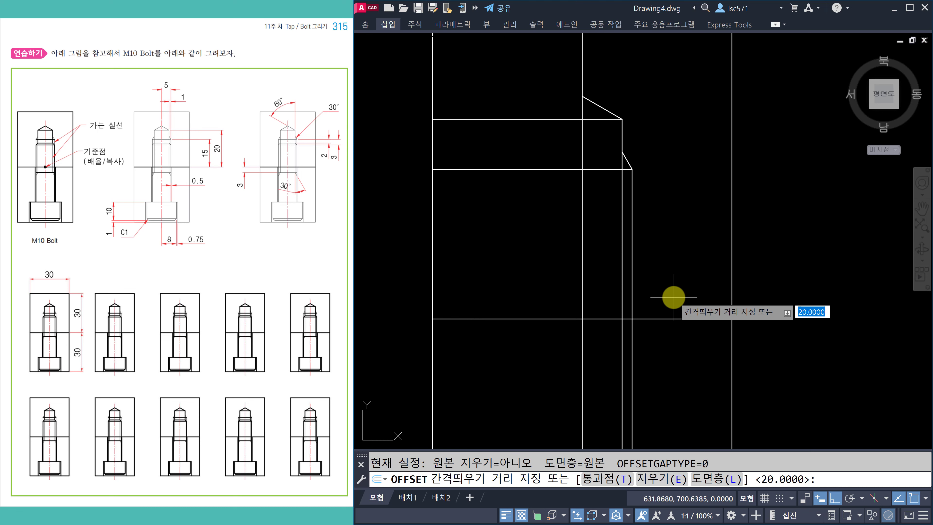
type("2")
key("Return")
left_click(597, 170)
left_click(602, 191)
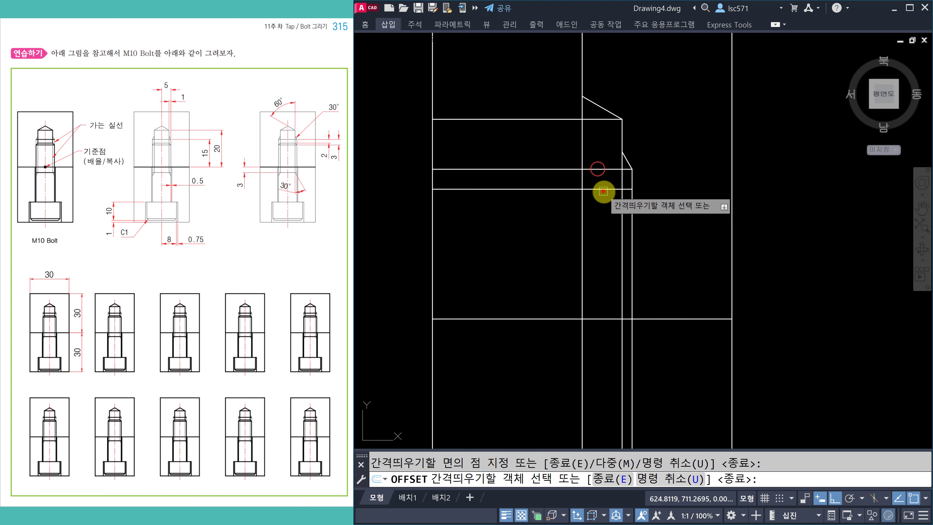
key("Return")
Step: Offset the thread depth line 3 mm downward as well
key("Return")
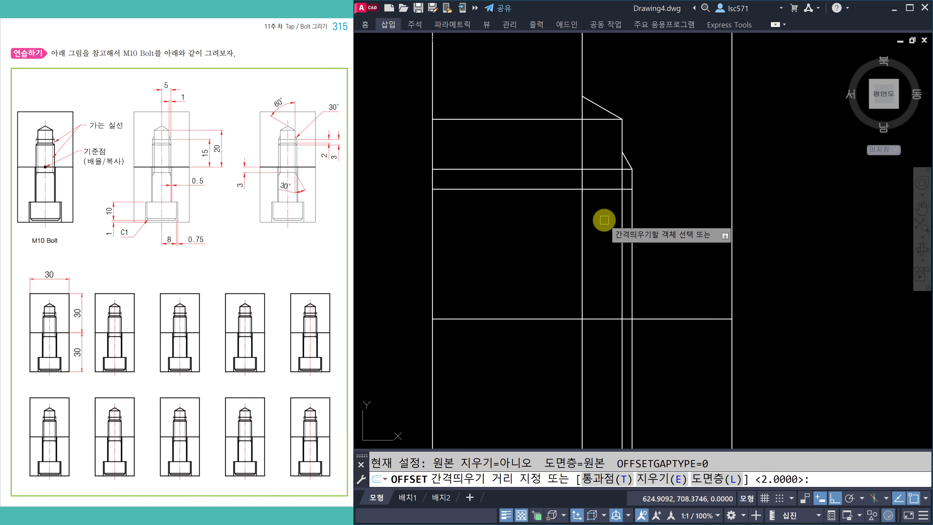
type("3")
key("Return")
left_click(606, 169)
left_click(602, 206)
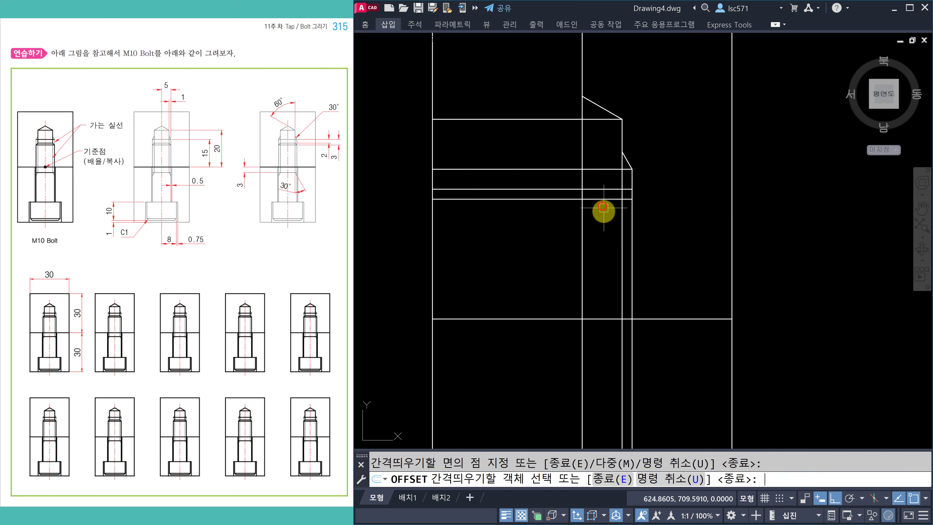
key("Escape")
Step: Offset the frame's horizontal middle line 3 mm downward
type("o")
key("space")
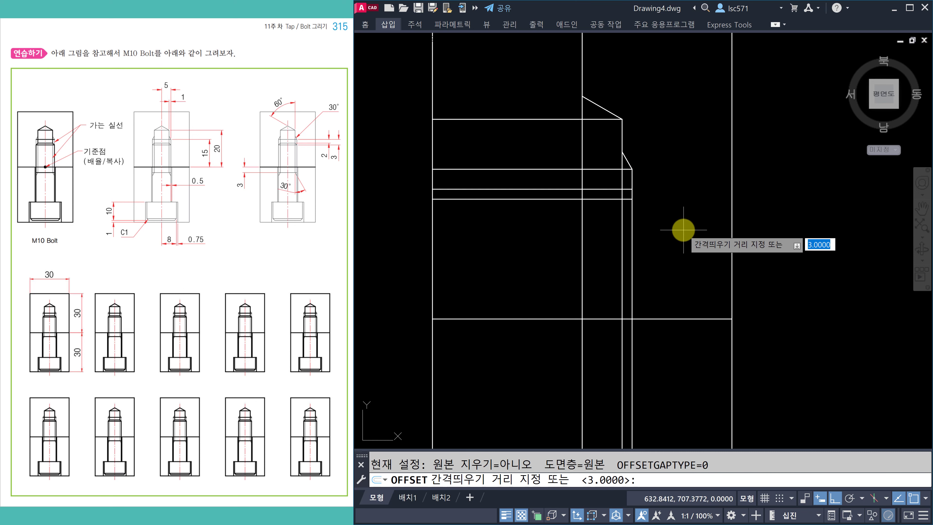
type("3")
key("Return")
left_click(654, 318)
left_click(660, 367)
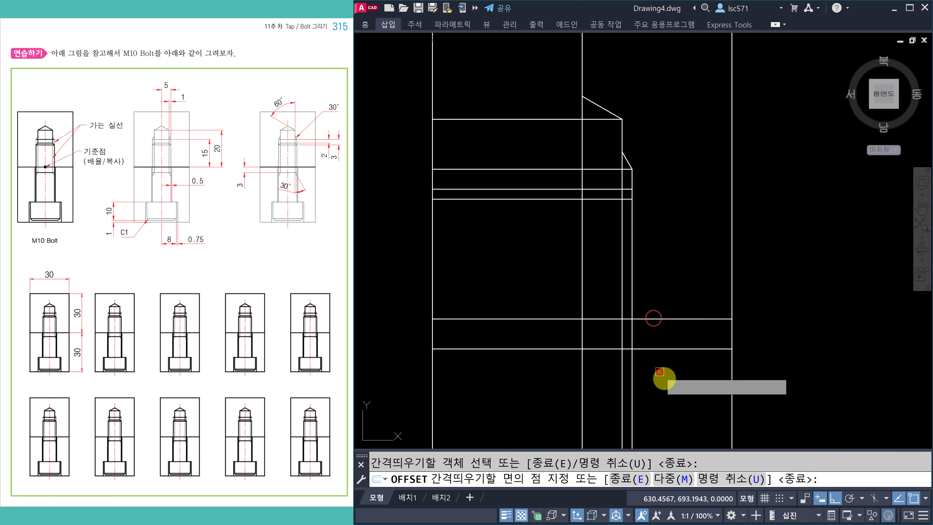
key("Escape")
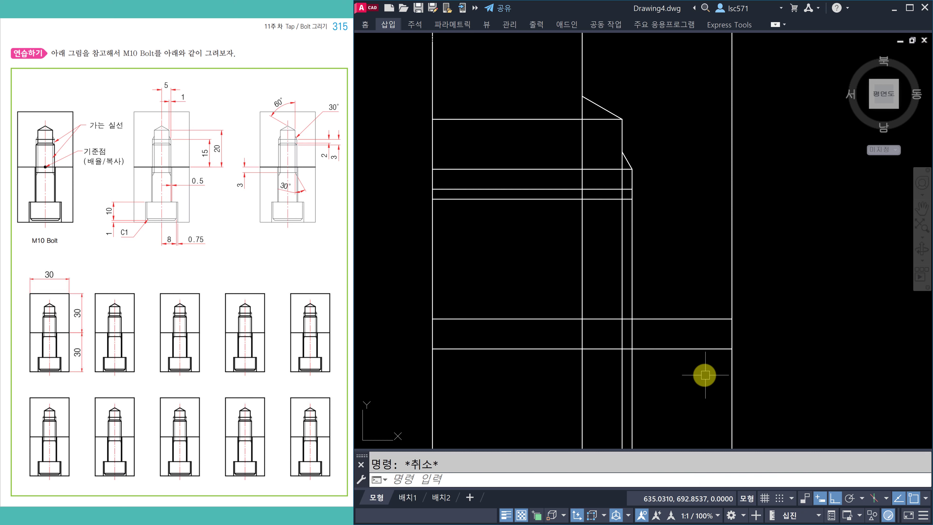
Step: Trim the inner vertical line below the line offset from the frame's middle, and that offset line beyond the outer vertical line
middle_click_drag(667, 385, 650, 345)
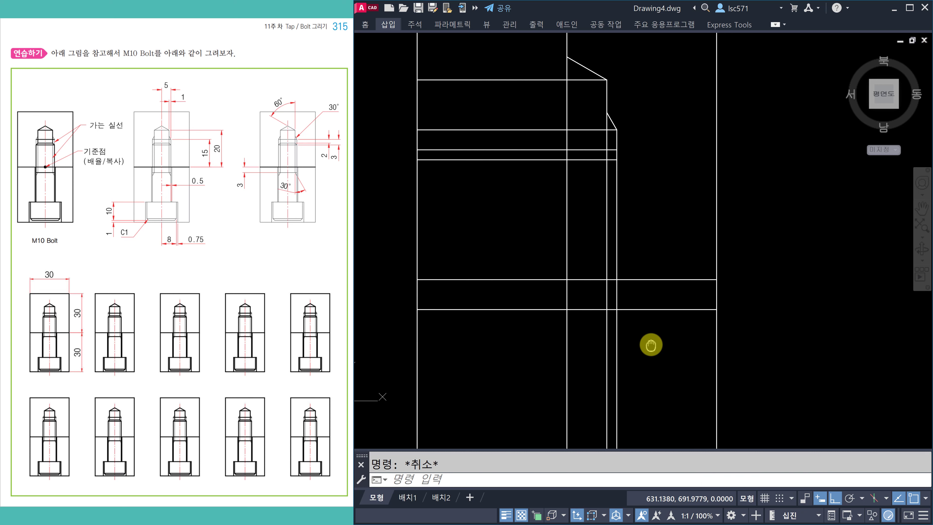
type("tr")
key("space")
left_click(609, 324)
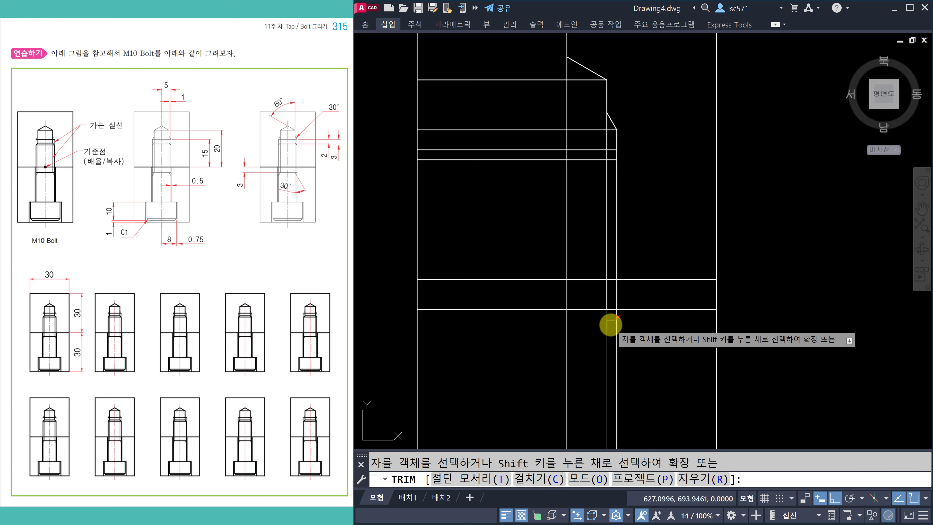
scroll(629, 311, "down", 3)
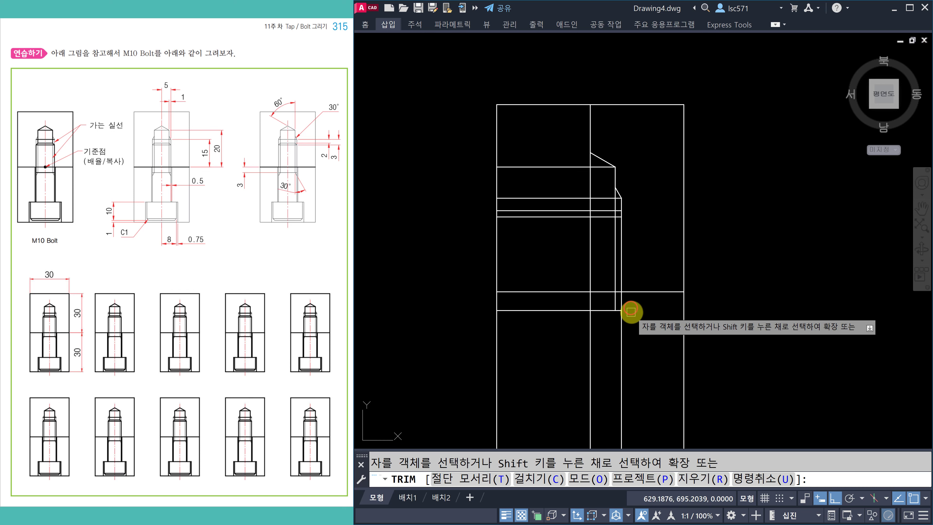
scroll(631, 319, "up", 2)
key("Escape")
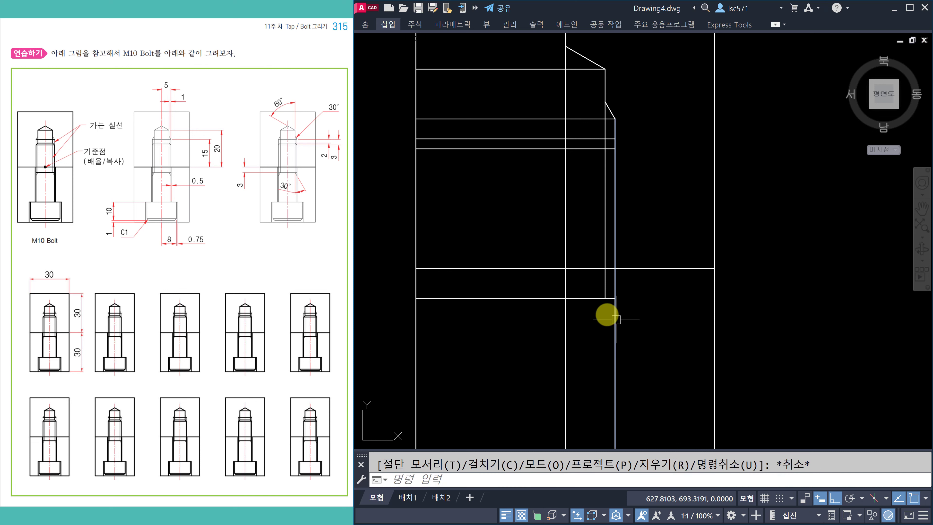
Step: Draw a short vertical line downward from the lower end of the inner vertical line
type("l")
key("space")
left_click(604, 300)
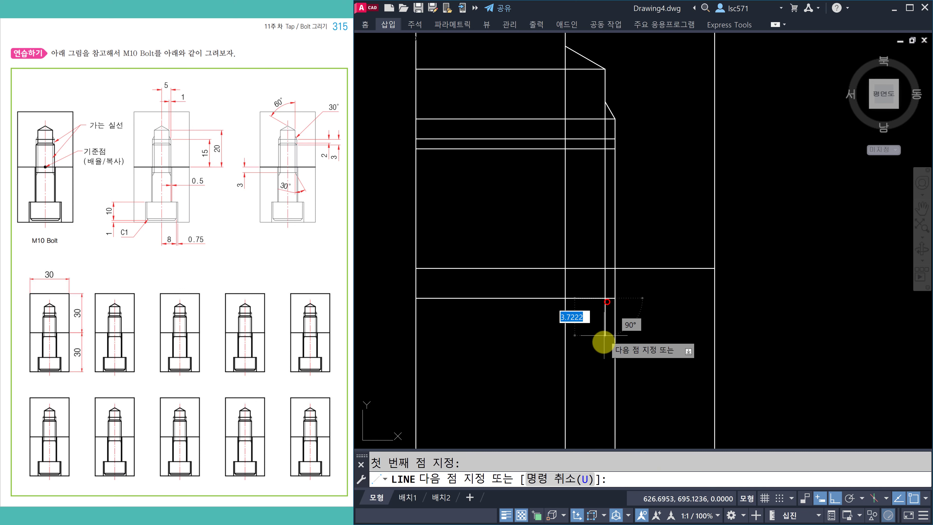
left_click(602, 368)
key("Escape")
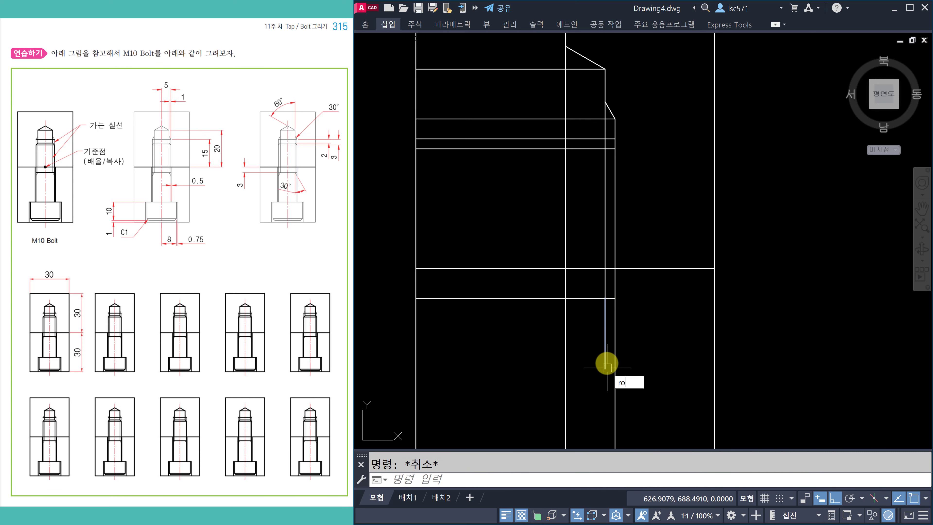
Step: Rotate the short lower line by 30° about its upper end so it leans outward
type("ro")
key("space")
left_click(604, 323)
key("space")
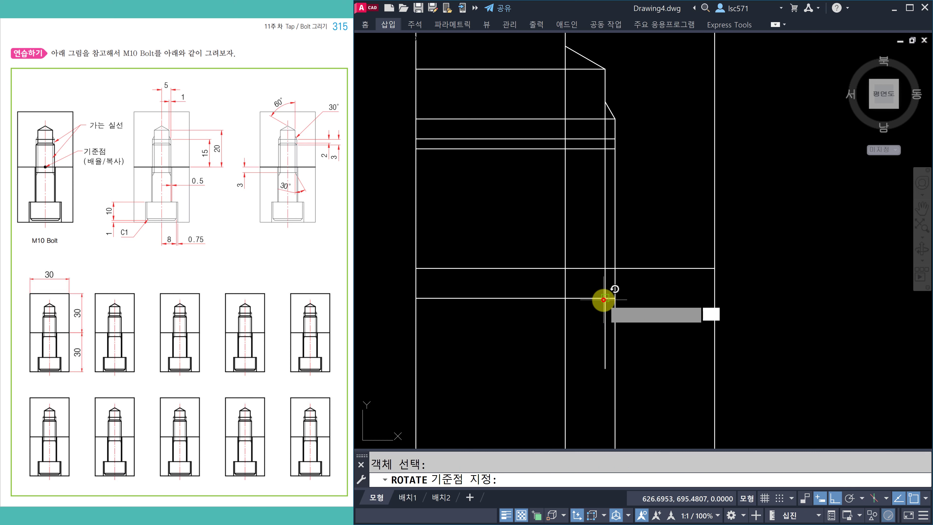
left_click(603, 299)
type("30")
key("Return")
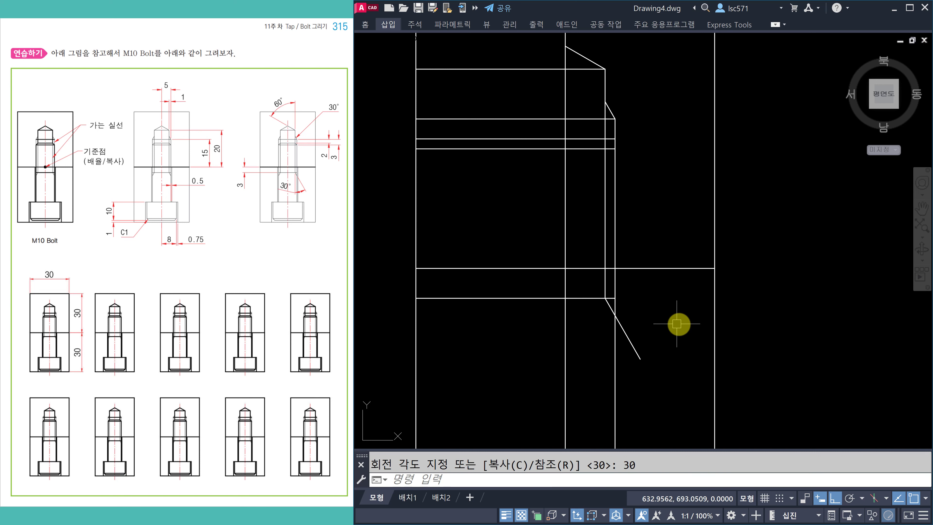
key("Escape")
Step: Trim the part of the lower 30° line that extends beyond the outer vertical line
type("tr")
key("space")
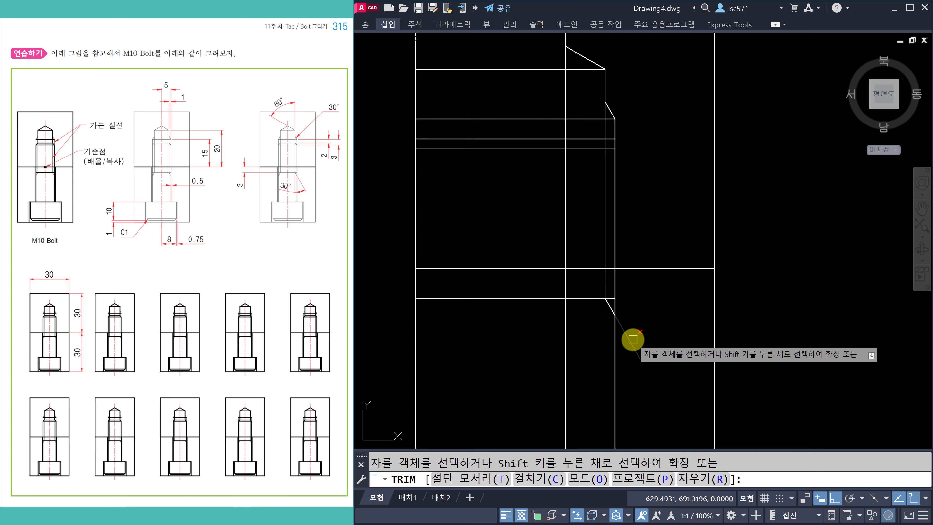
left_click(631, 340)
key("Escape")
scroll(639, 299, "down", 2)
middle_click_drag(655, 310, 651, 314)
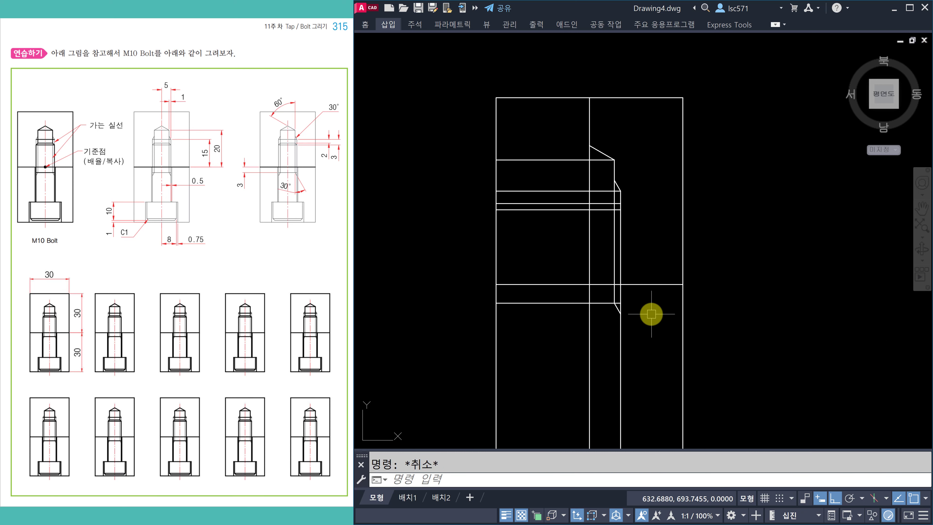
Step: Draw a diagonal line from the 3 mm offset line's outer end to where the 2 mm offset line crosses the inner vertical line
scroll(630, 206, "up", 2)
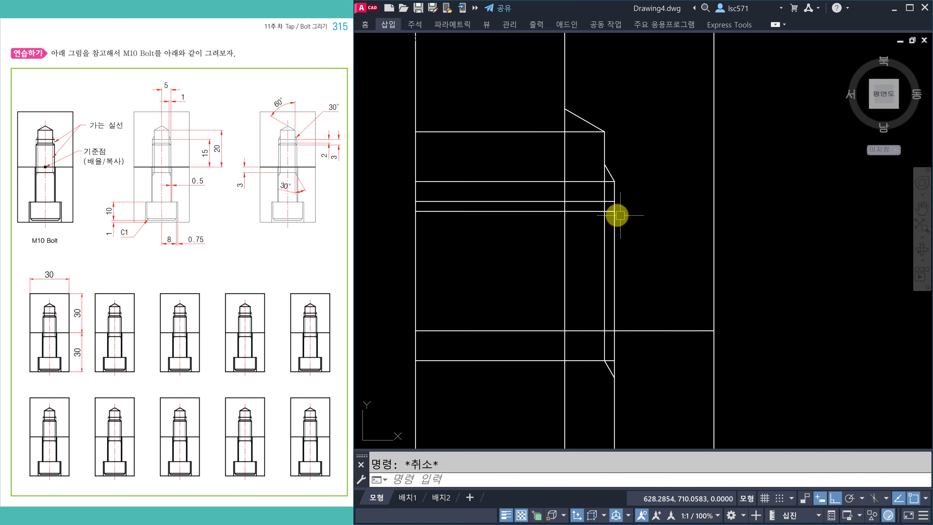
scroll(611, 210, "up", 2)
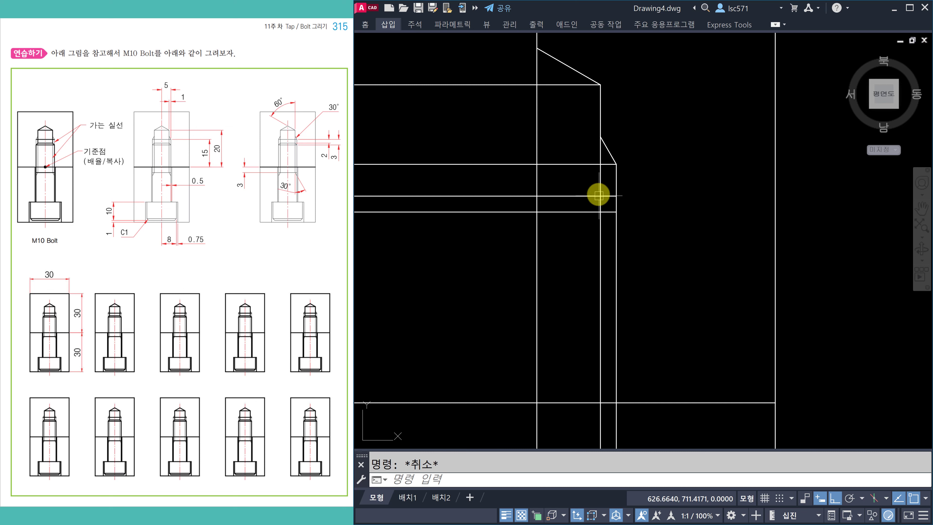
left_click(615, 214)
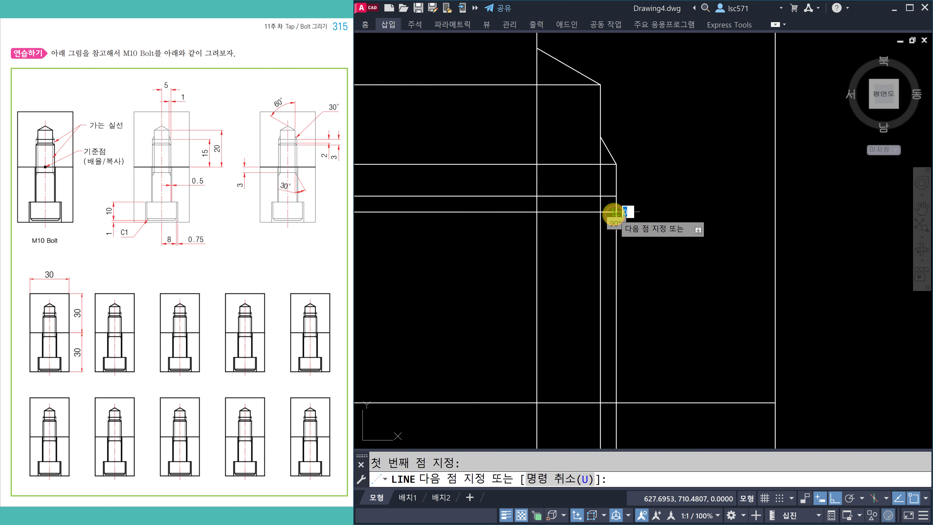
left_click(601, 197)
key("Escape")
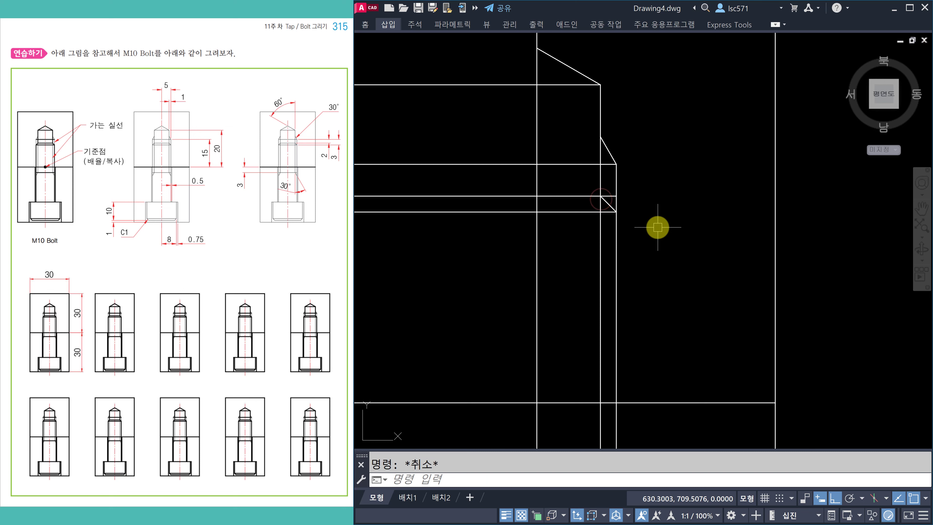
Step: Trim the 2 mm offset line between the inner and outer vertical lines
type("tr")
key("Return")
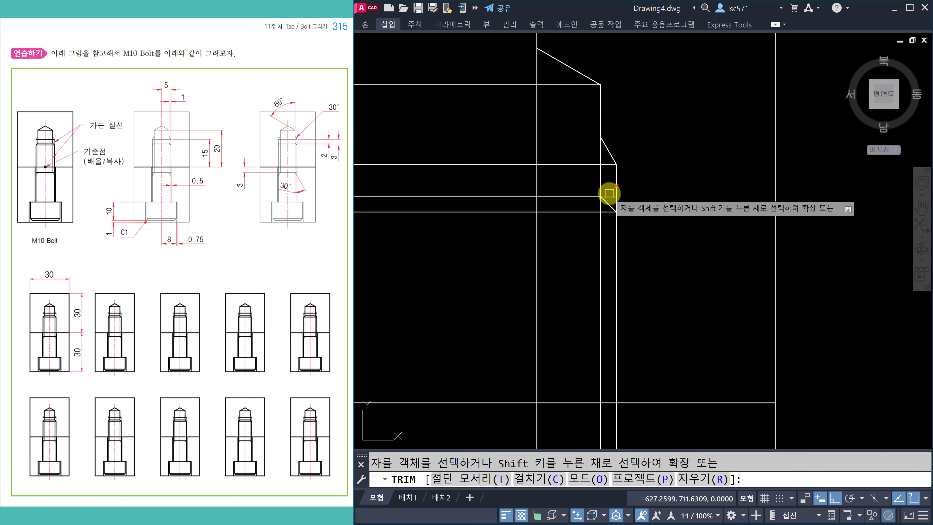
key("Escape")
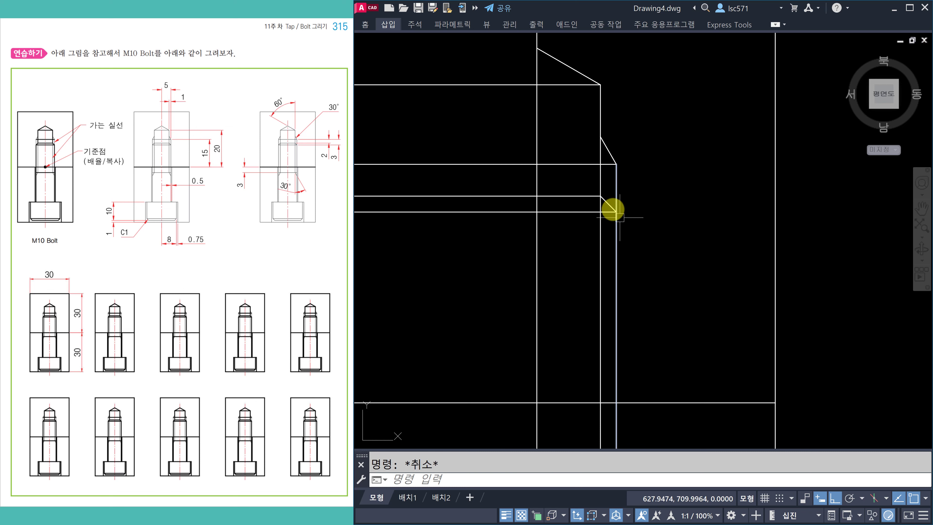
Step: Break the outer vertical line from about the 2 mm offset line's level down to the diagonal's lower end
scroll(633, 227, "down", 1)
scroll(649, 249, "down", 1)
mouse_move(639, 236)
middle_mouse_down()
mouse_move(625, 195)
mouse_move(626, 220)
middle_mouse_up()
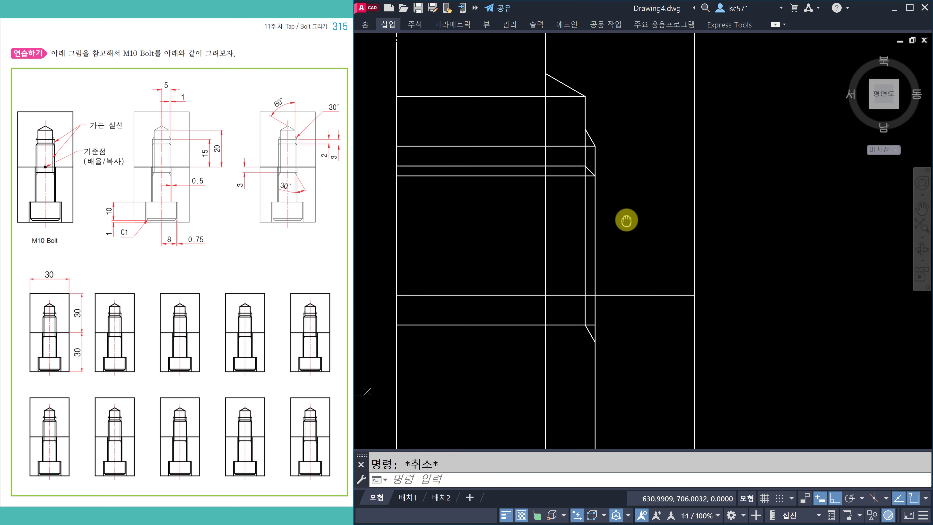
scroll(599, 175, "up", 1)
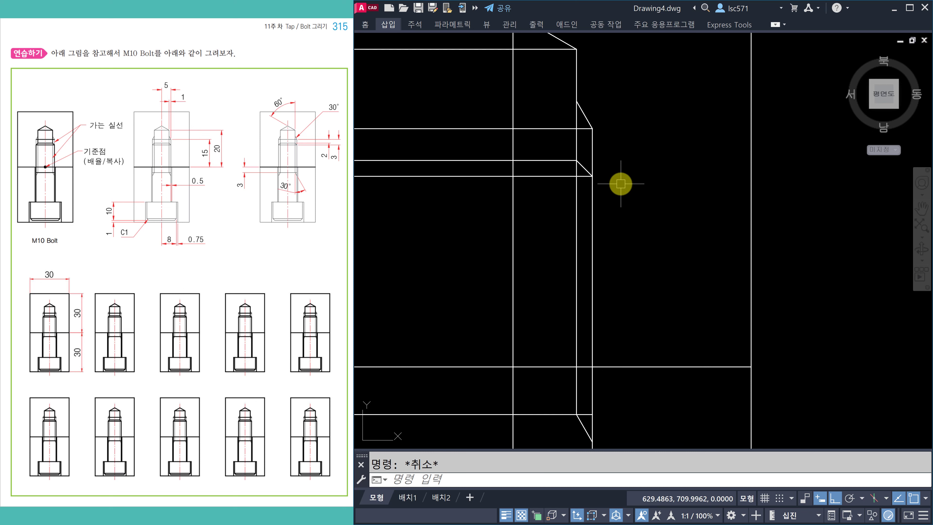
type("br")
key("Return")
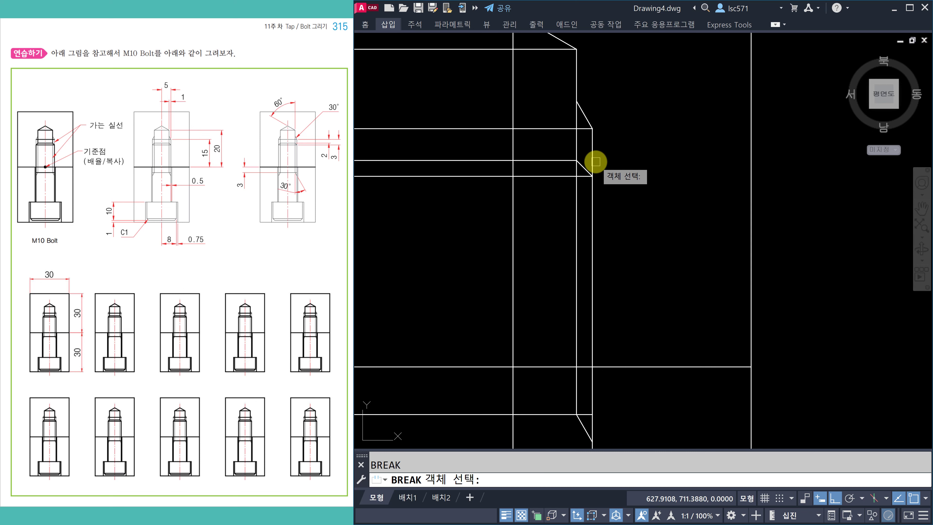
left_click(593, 162)
key("Escape")
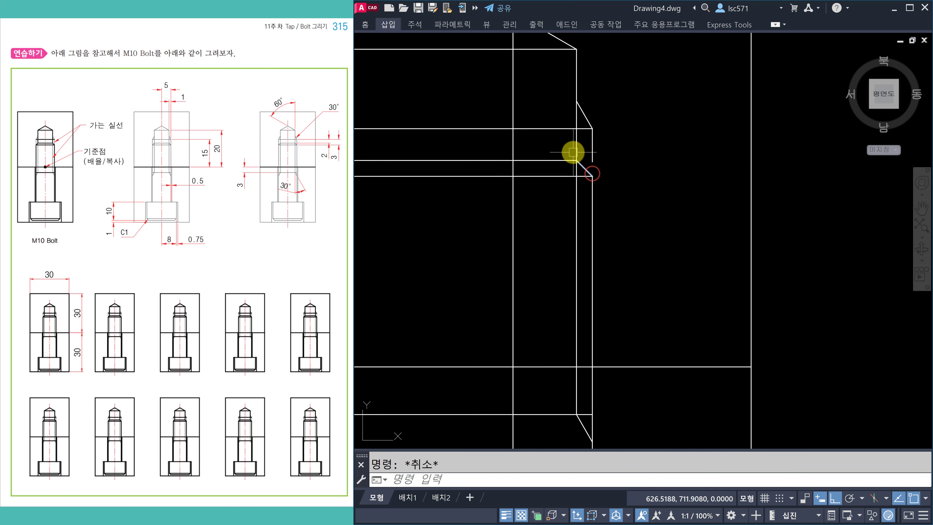
Step: Break the inner vertical line from slightly above the 2 mm offset line down to the diagonal's upper end
key("Return")
left_click(575, 149)
left_click(576, 157)
key("Return")
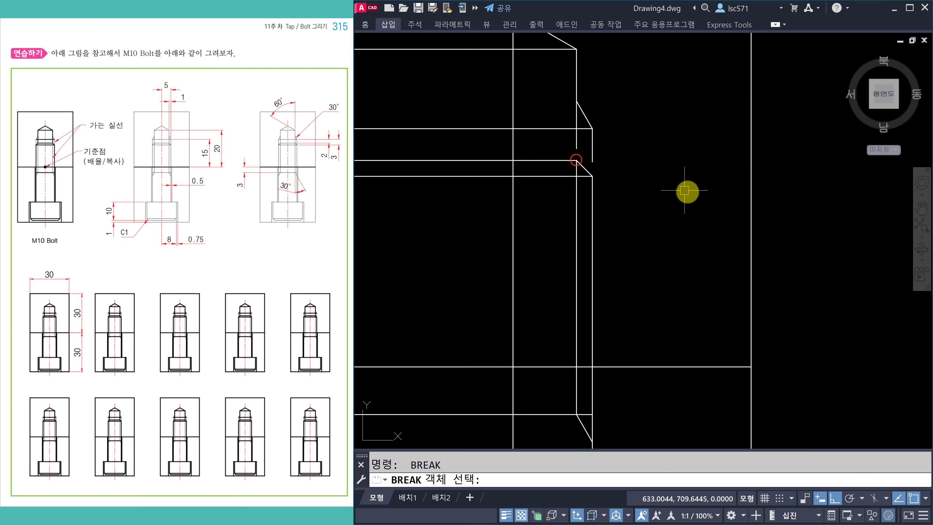
key("Escape")
Step: Extend the upper pieces of the broken inner and outer vertical lines down to the ends of the diagonal
type("e")
key("Return")
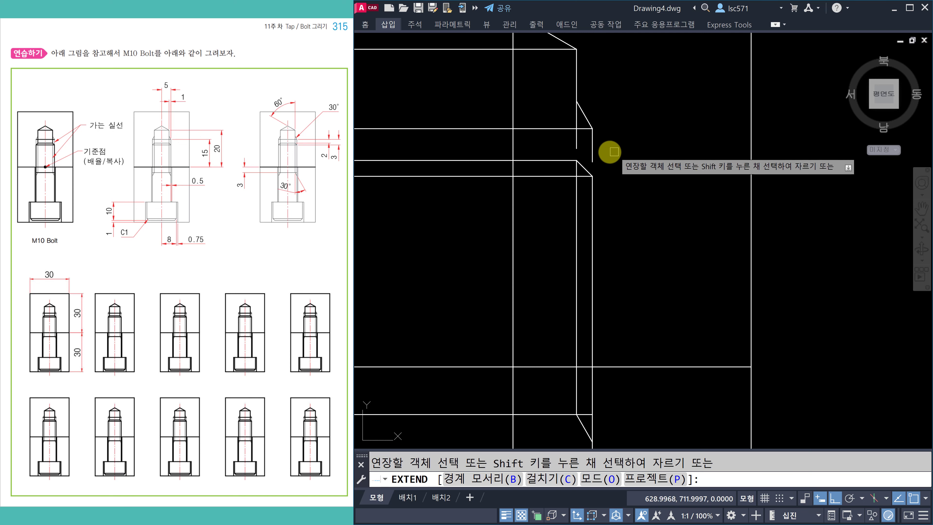
key("Escape")
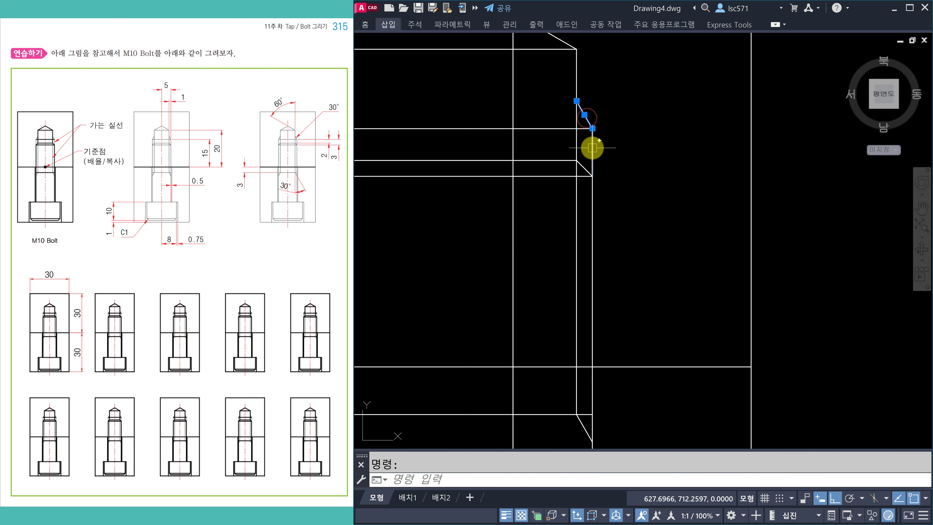
Step: Move both 30° lines, the short outer vertical piece and the inner vertical line below the diagonal to layer 가는실선
left_click(577, 208)
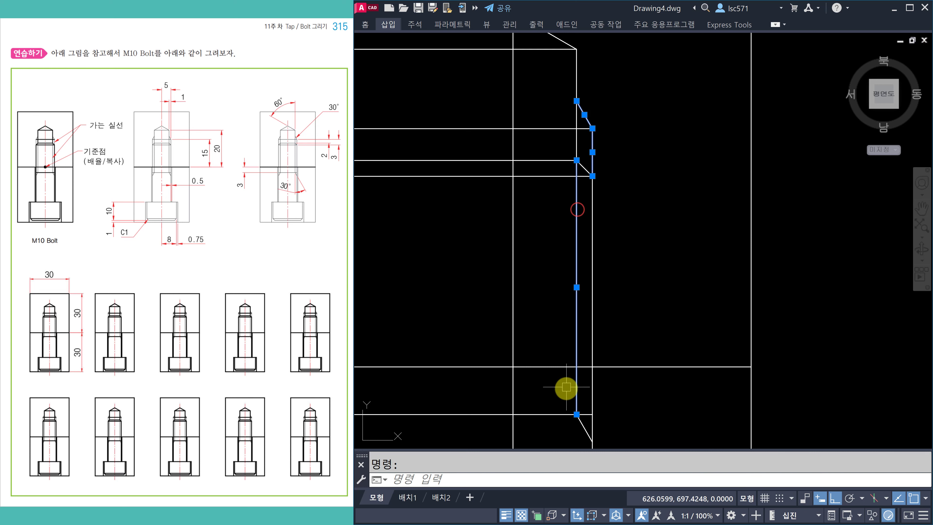
left_click(581, 423)
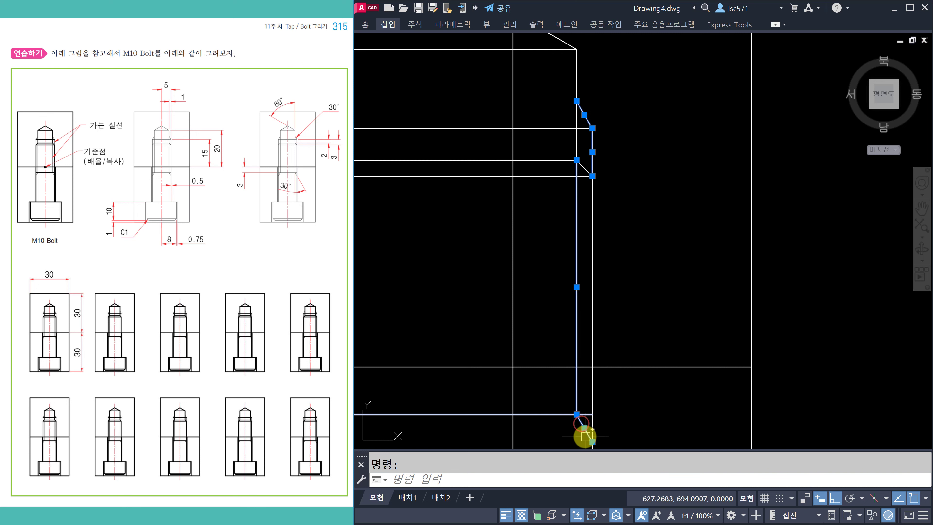
middle_click_drag(640, 250, 621, 202)
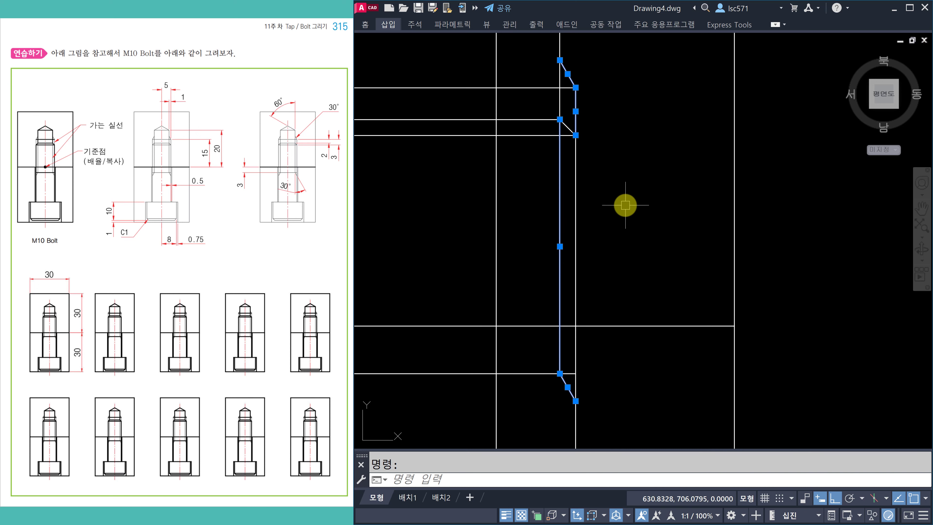
scroll(625, 205, "down", 2)
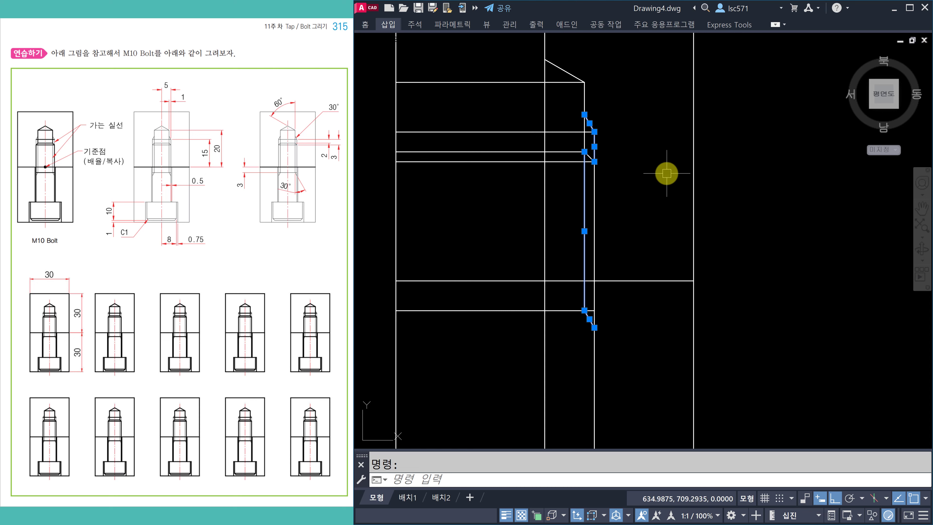
key("ctrl+1")
left_click(796, 183)
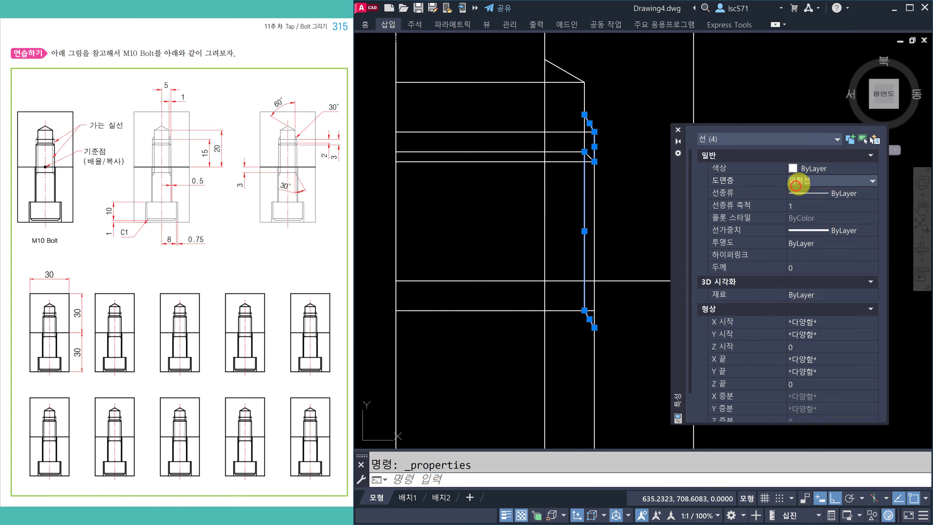
left_click(797, 183)
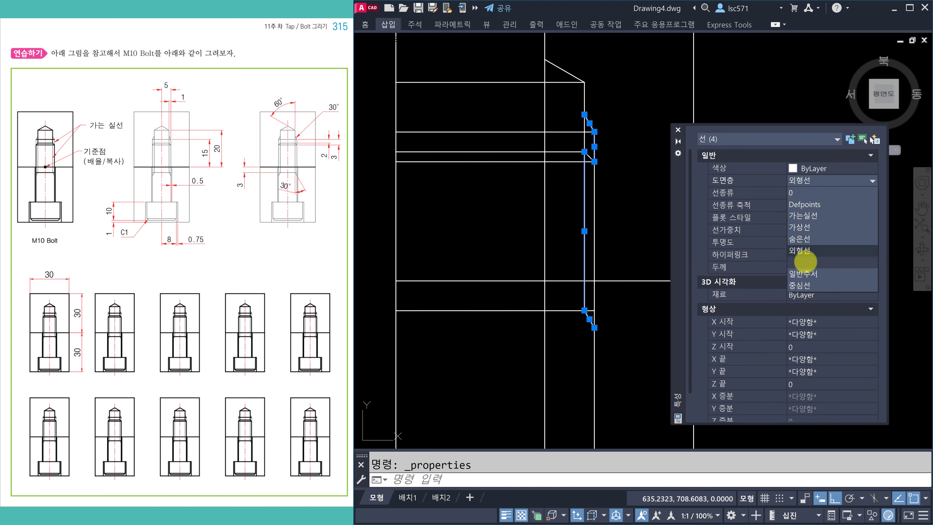
left_click(803, 215)
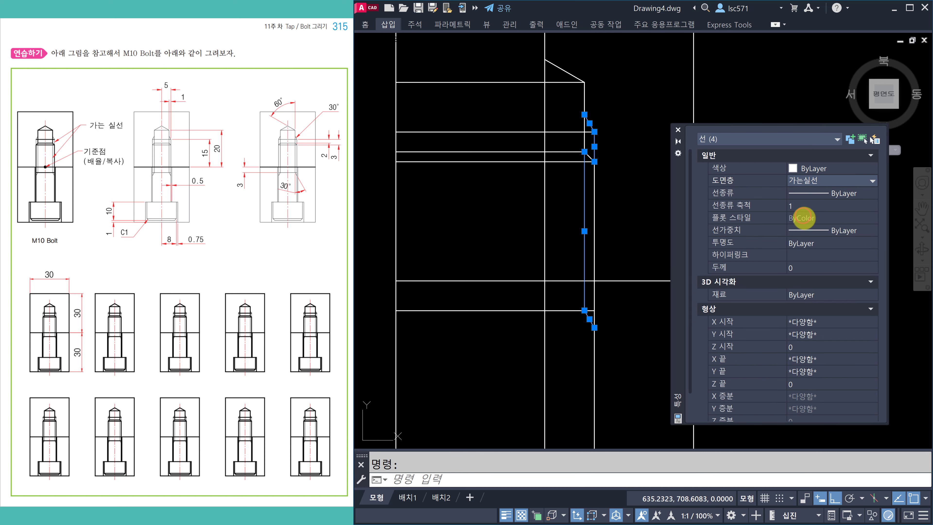
left_click(678, 129)
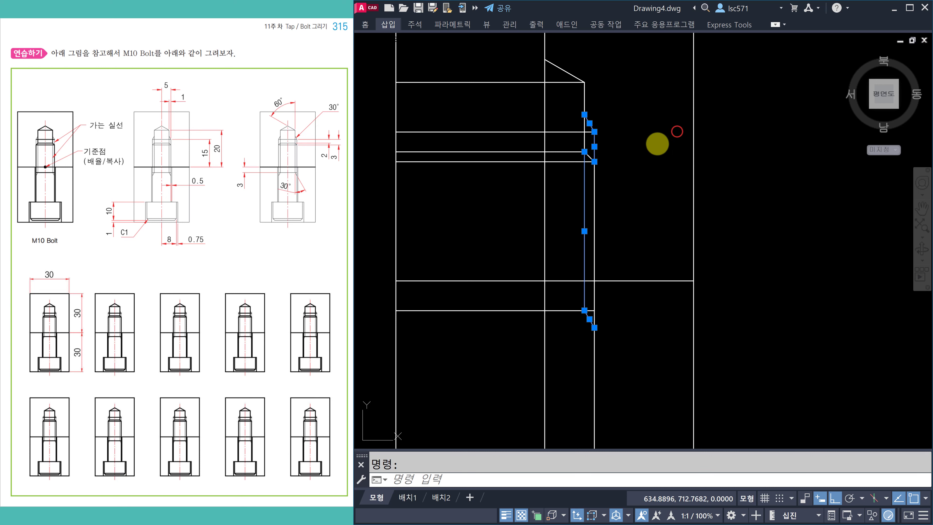
key("Escape")
Step: Try to offset the frame's bottom edge 1 mm inward
scroll(618, 175, "up", 2)
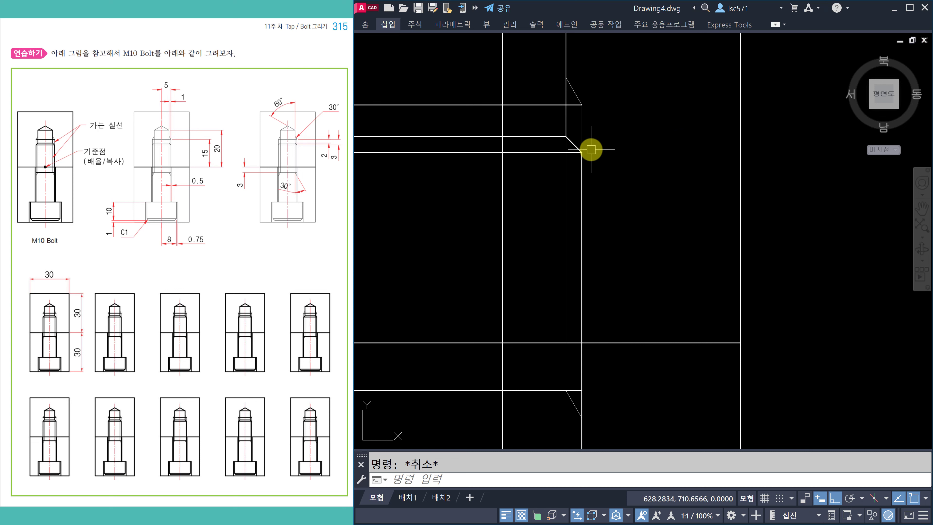
scroll(591, 149, "down", 2)
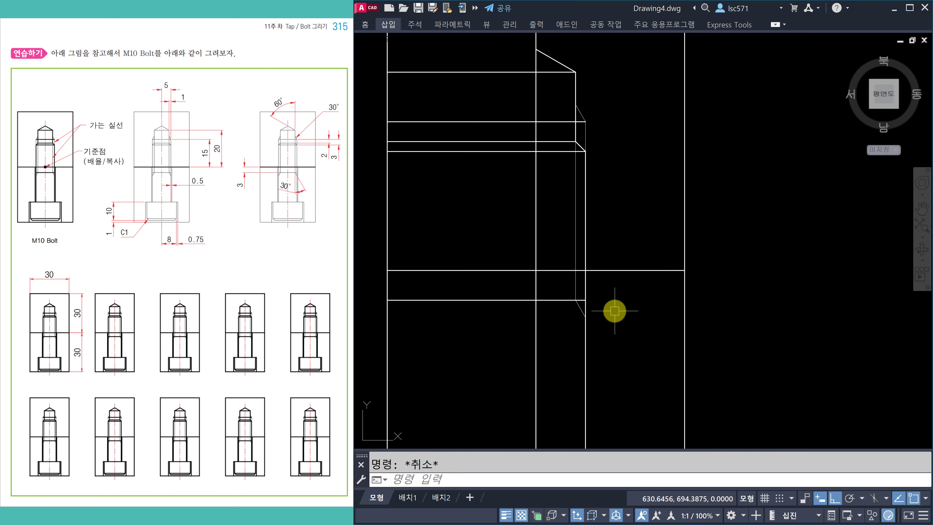
middle_click_drag(614, 311, 605, 142)
scroll(527, 445, "up", 2)
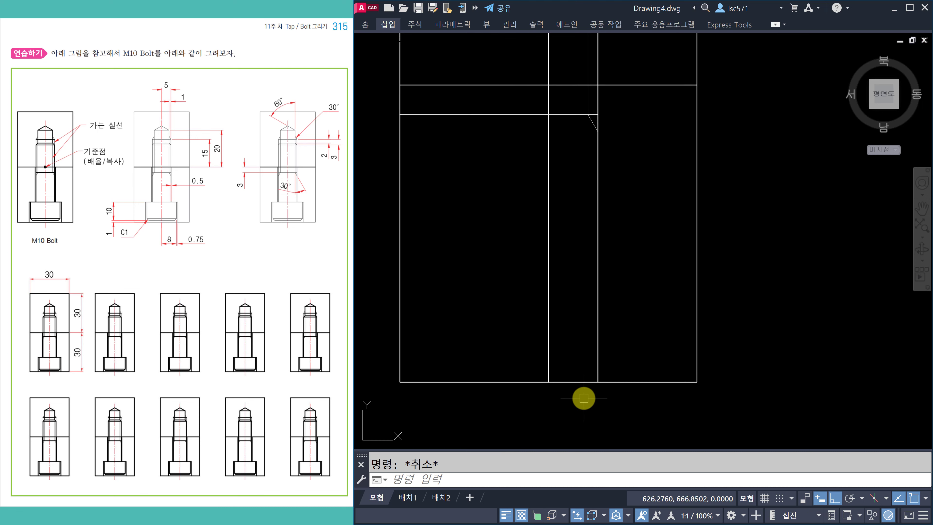
type("o")
key("Return")
type("1")
key("Return")
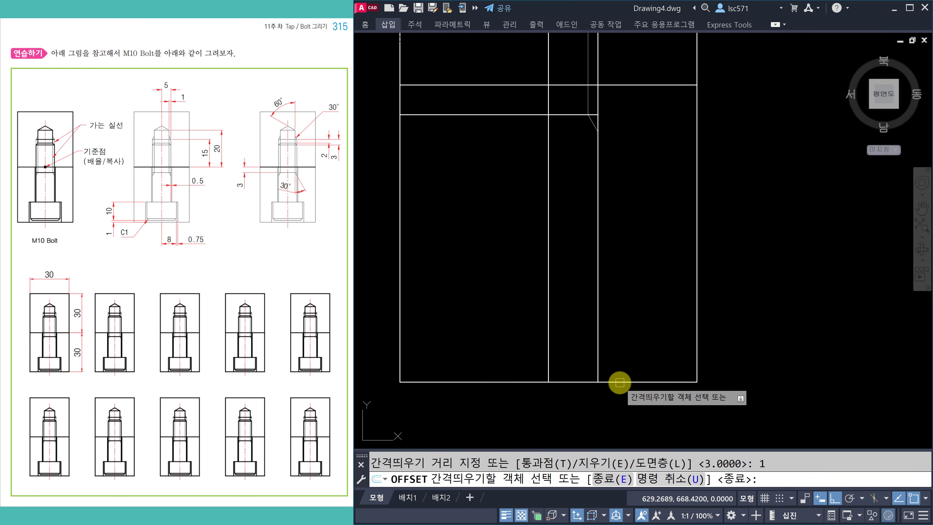
left_click(620, 383)
left_click(621, 354)
key("Escape")
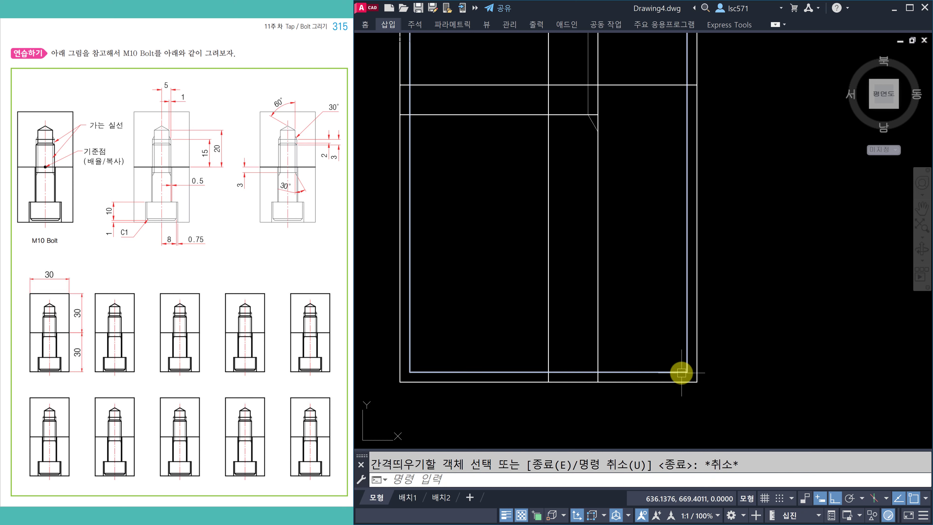
key("ctrl+z")
Step: Explode the frame rectangle into separate lines
type("x")
key("Return")
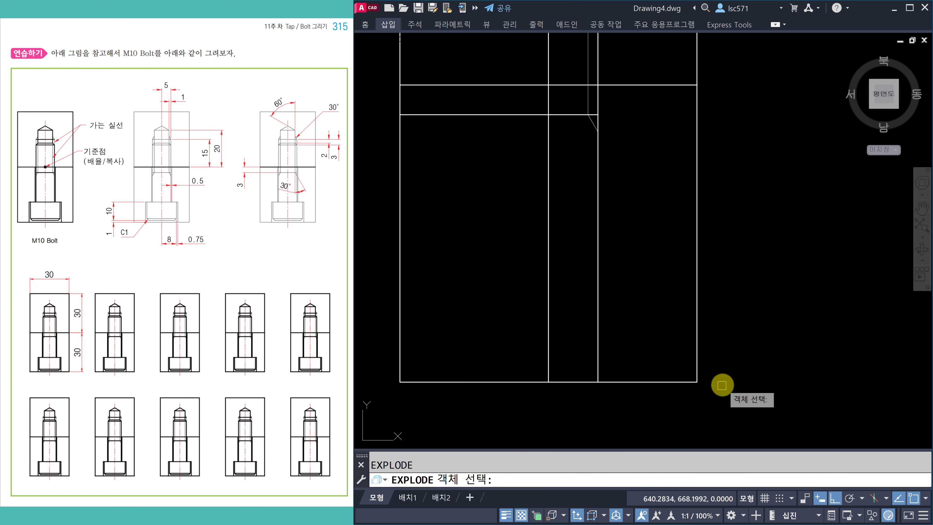
left_click(722, 382)
left_click(662, 343)
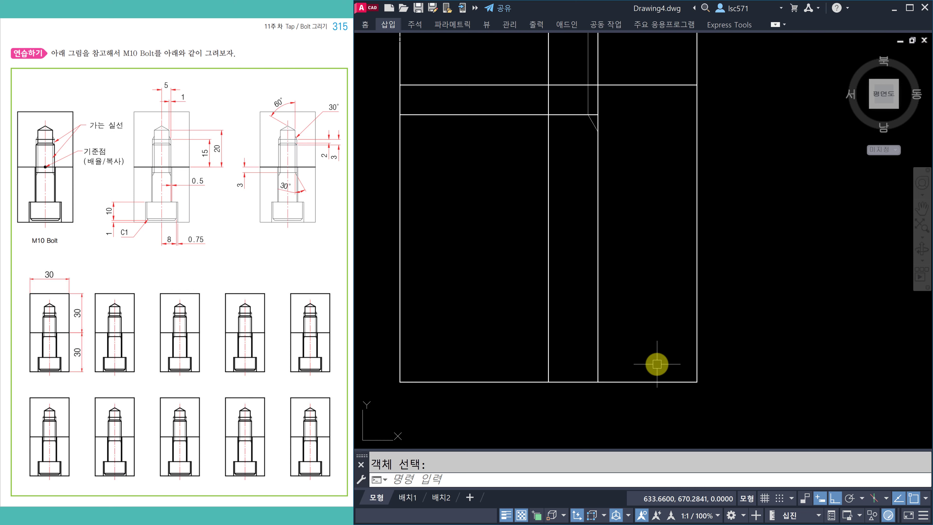
Step: Offset the frame's bottom edge 1 mm upward
type("o")
key("Return")
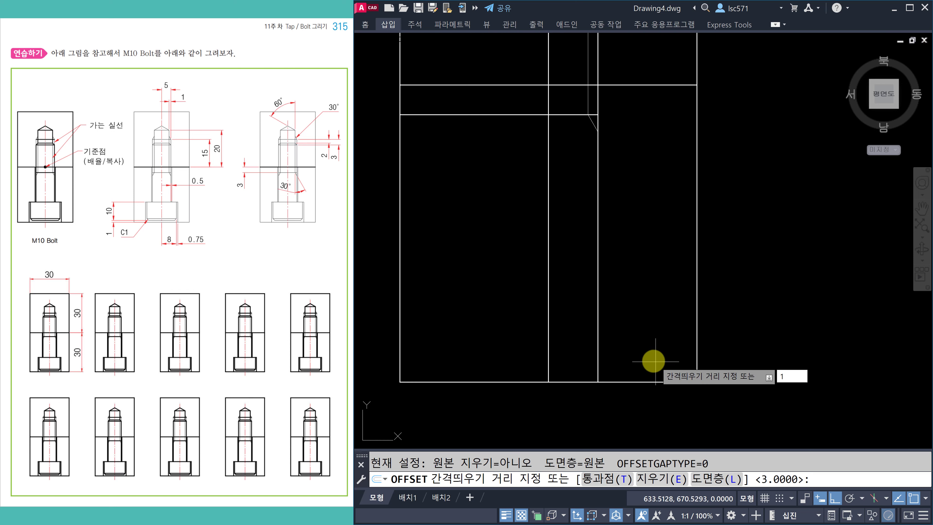
type("1")
key("Return")
left_click(625, 382)
left_click(637, 346)
key("Escape")
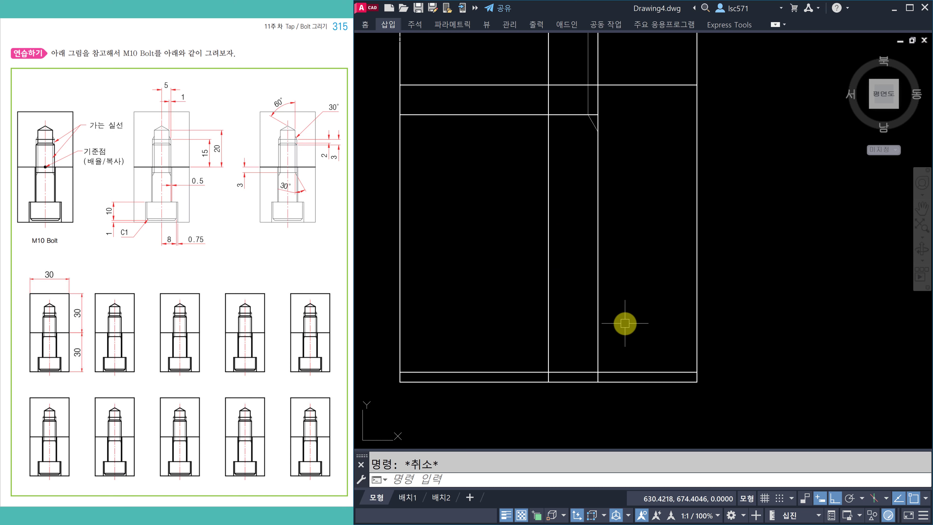
Step: Offset the line 1 mm above the frame's bottom edge 10 mm upward for the bolt head's height
type("o")
key("Return")
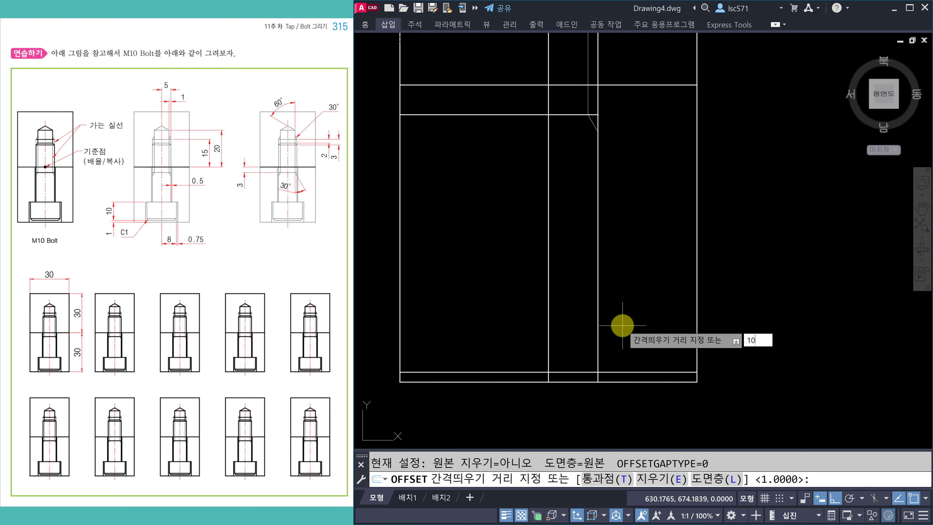
key("Return")
left_click(615, 372)
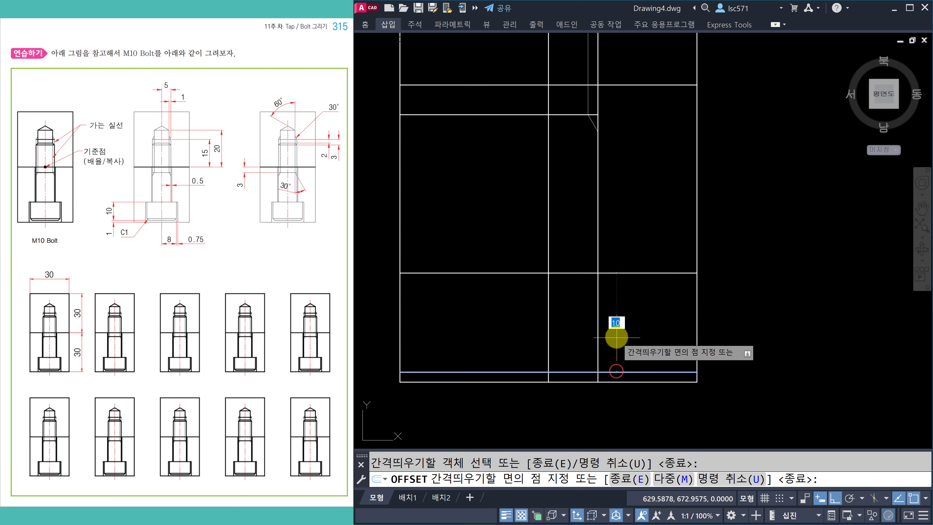
left_click(616, 335)
key("Escape")
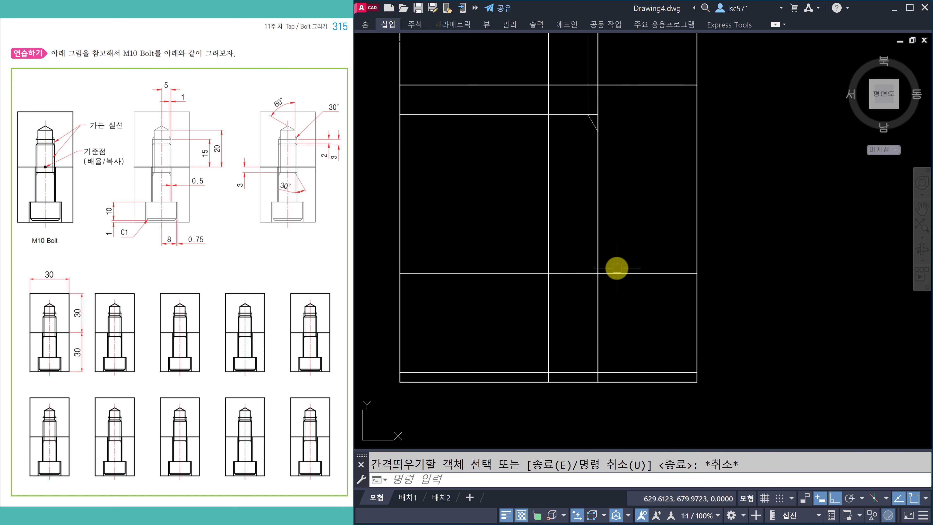
Step: Offset the vertical centre line 8 mm to the right for the bolt head's side
type("o")
key("Return")
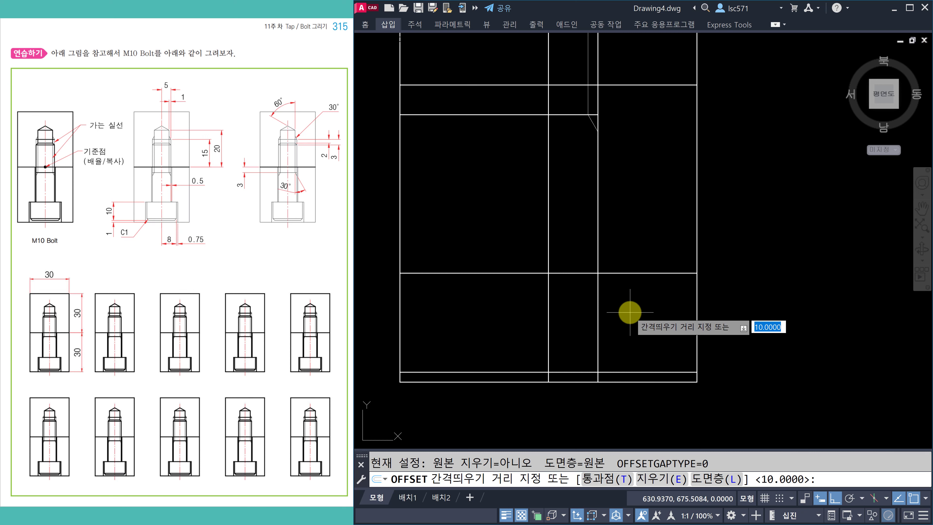
type("8")
key("Return")
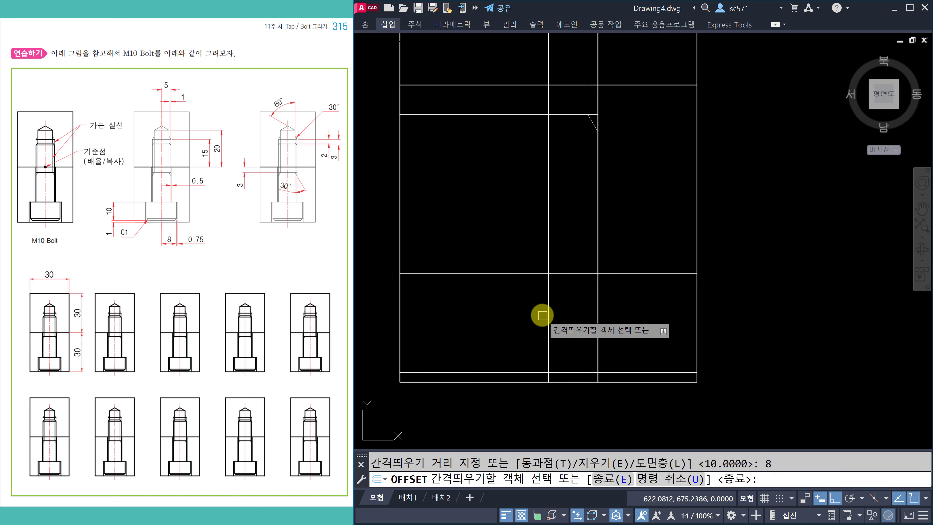
left_click(547, 315)
key("Escape")
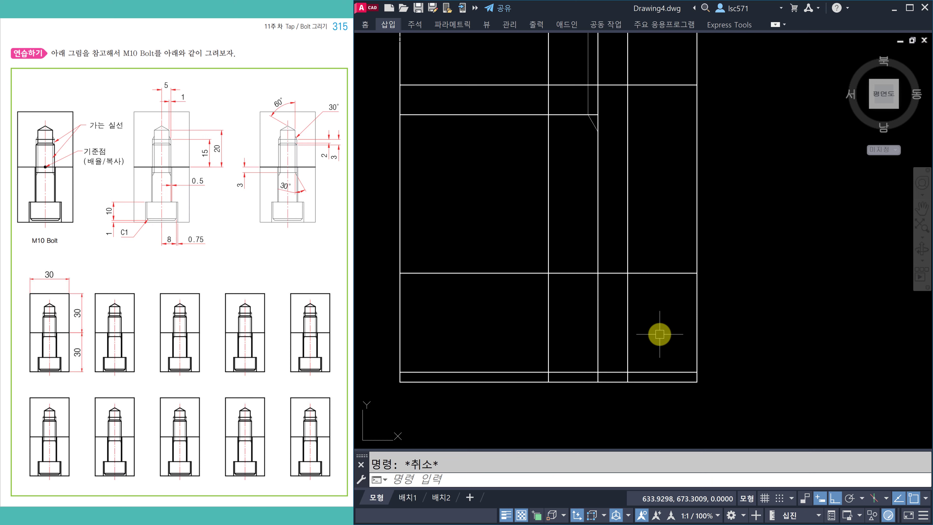
key("space")
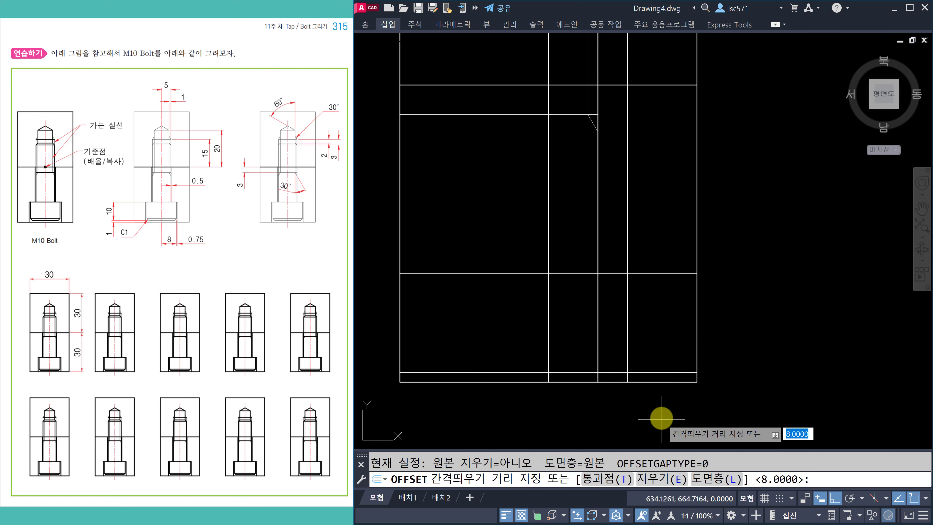
key("space")
key("Escape")
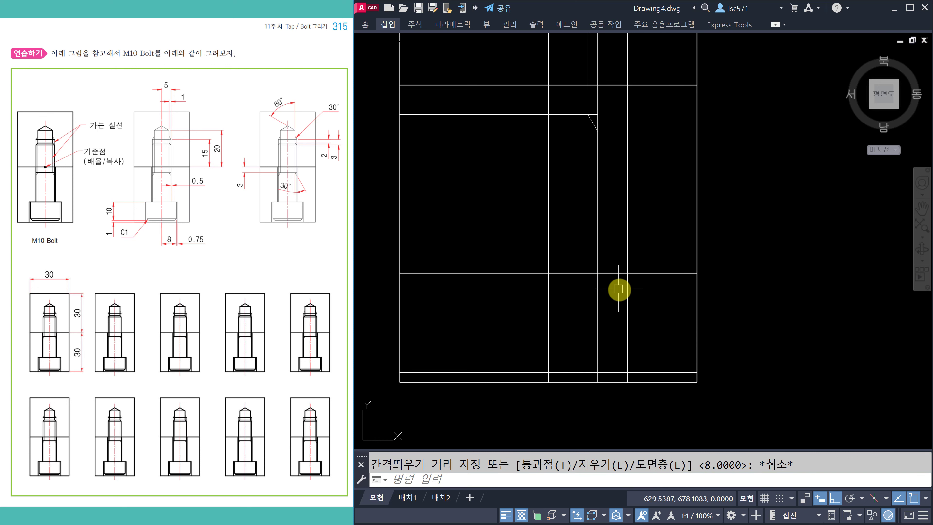
Step: Trim the shank line below the head's top edge, the head's side line above it and the top edge beyond the side line
type("t")
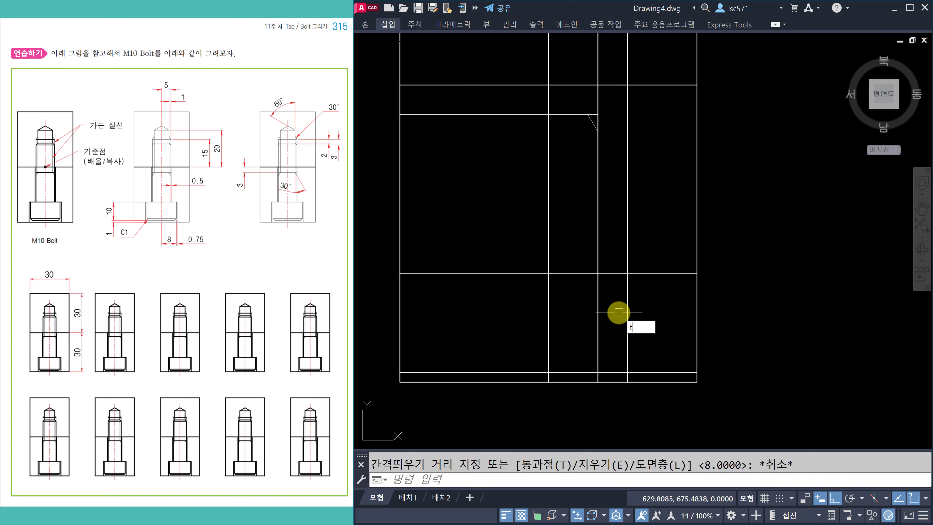
type("r")
key("space")
left_click(600, 301)
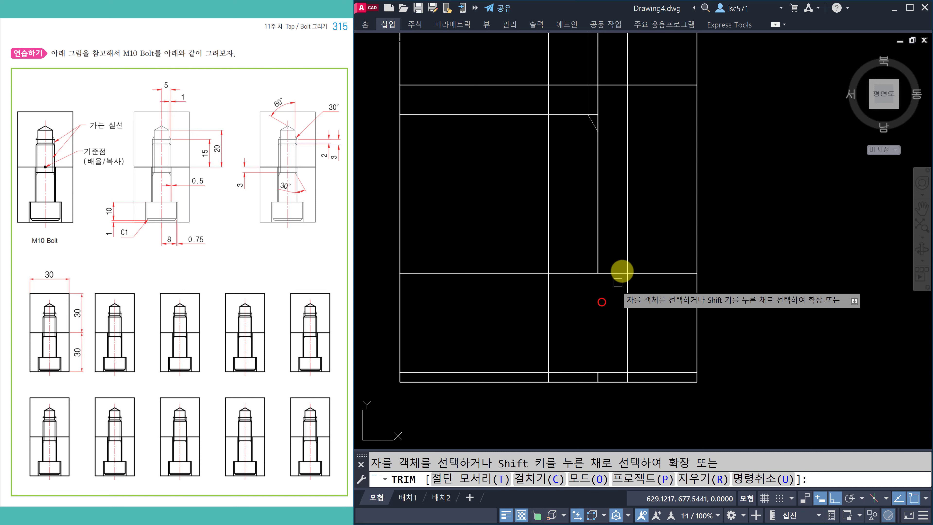
left_click(626, 258)
left_click(639, 272)
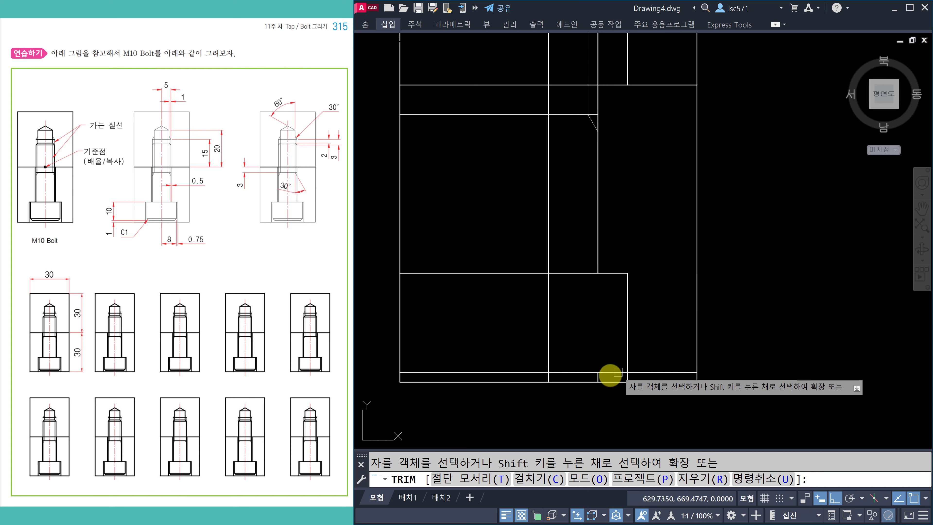
left_click(597, 376)
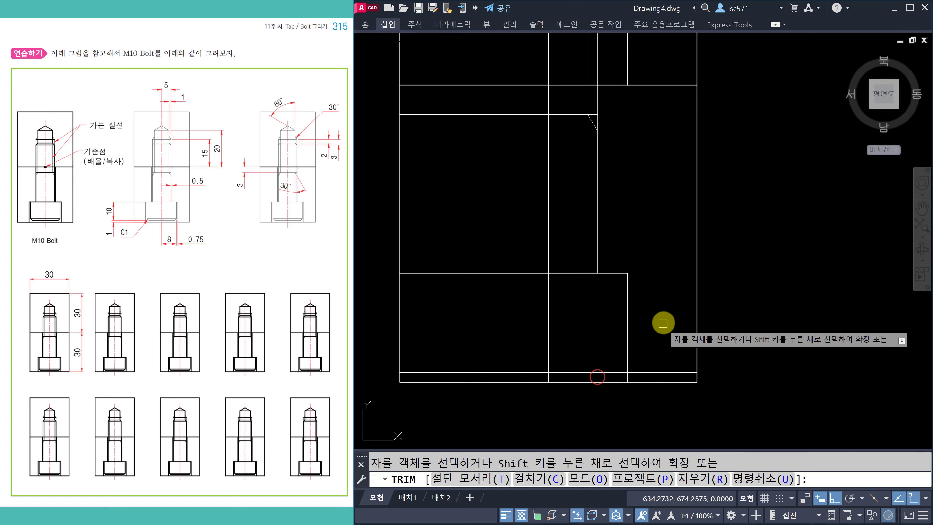
scroll(671, 202, "down", 2)
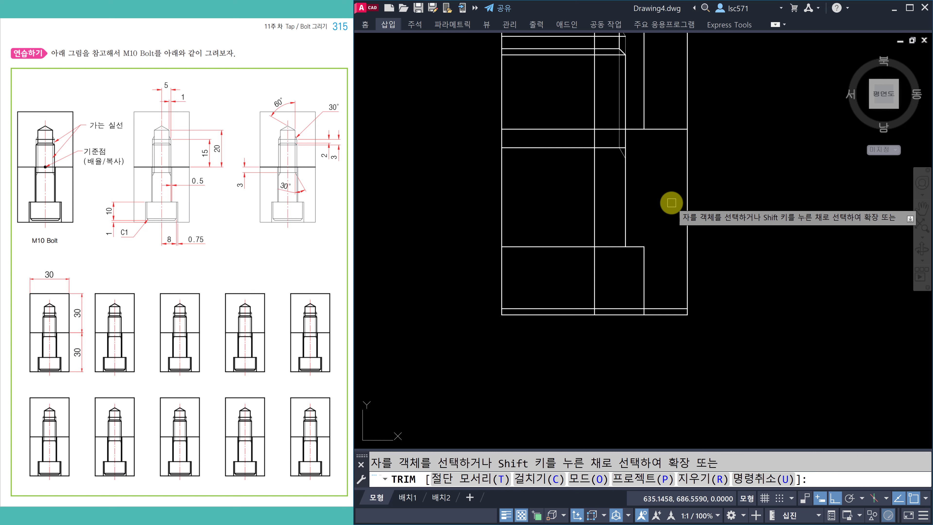
middle_click_drag(671, 203, 639, 272)
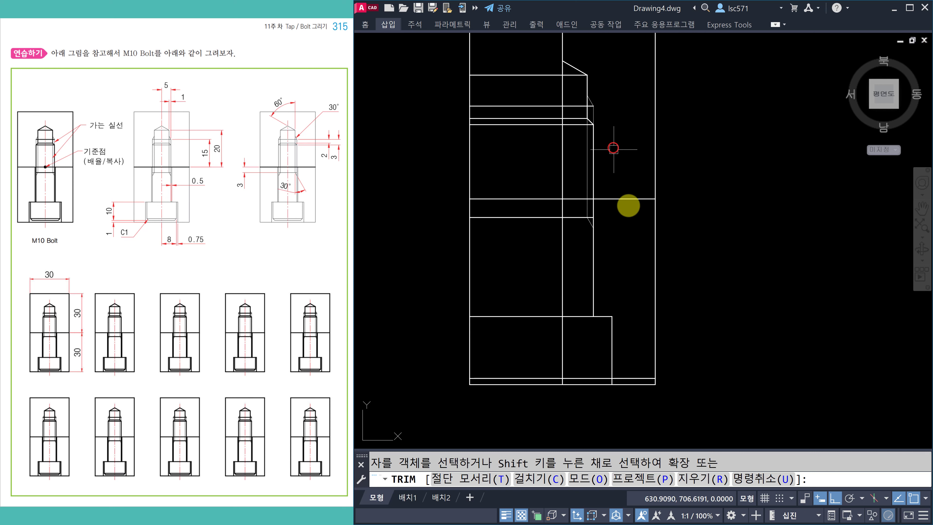
key("Escape")
scroll(617, 389, "up", 5)
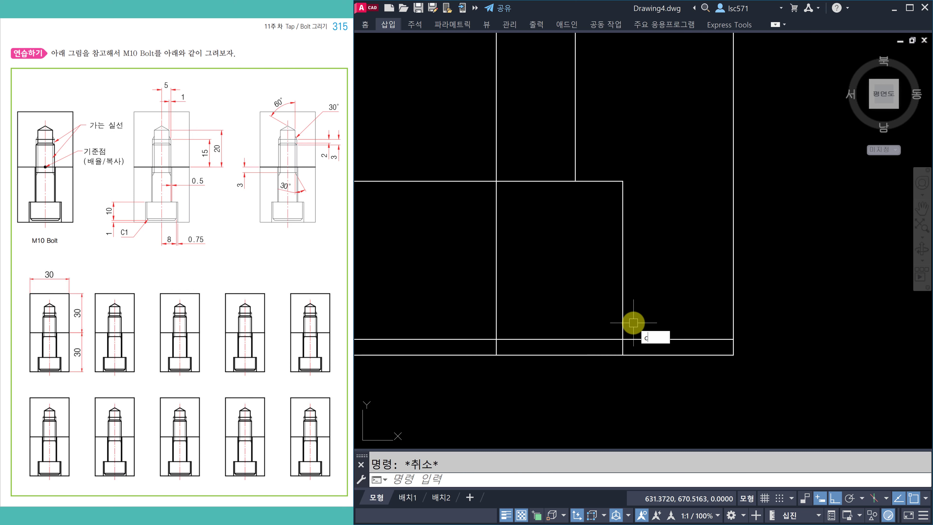
Step: Chamfer the bolt head's lower right corner with both distances set to 1 mm
type("cha")
key("Return")
type("d")
key("Return")
type("1")
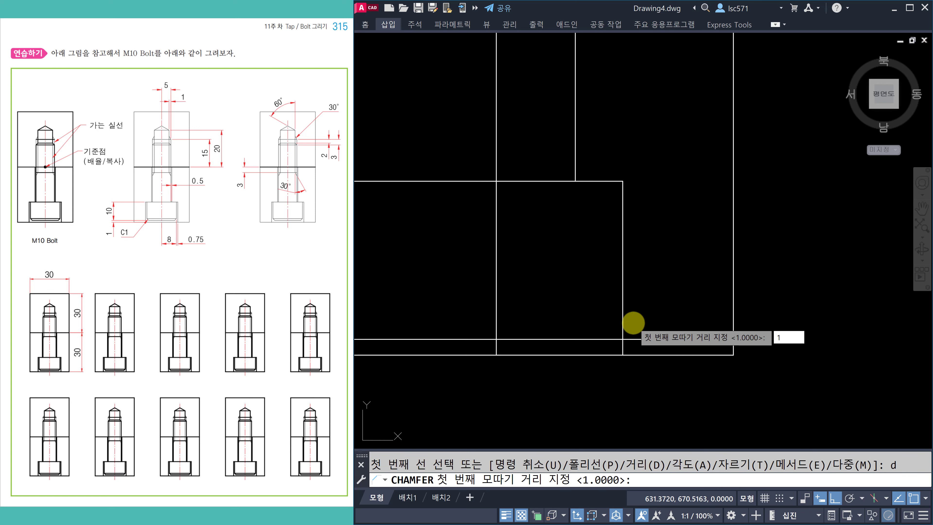
key("Return")
type("1")
key("Return")
left_click(599, 339)
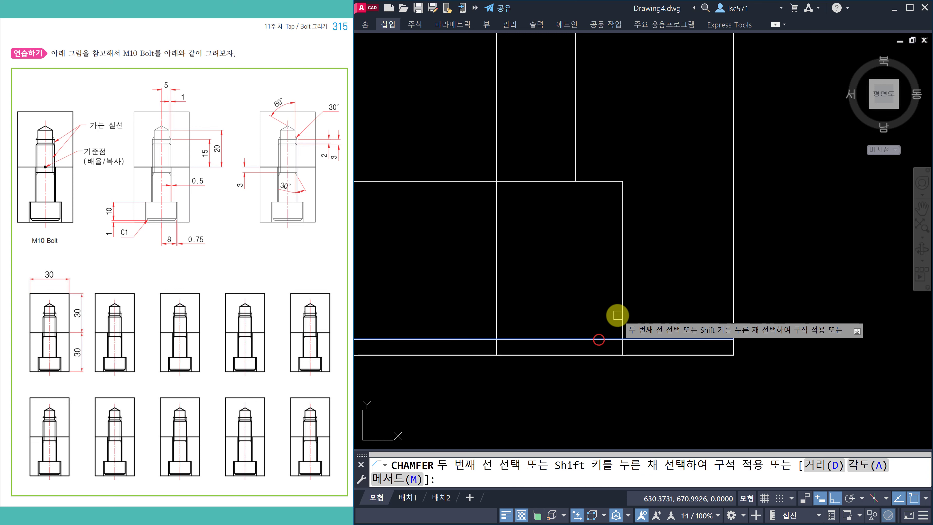
left_click(621, 313)
scroll(687, 321, "down", 1)
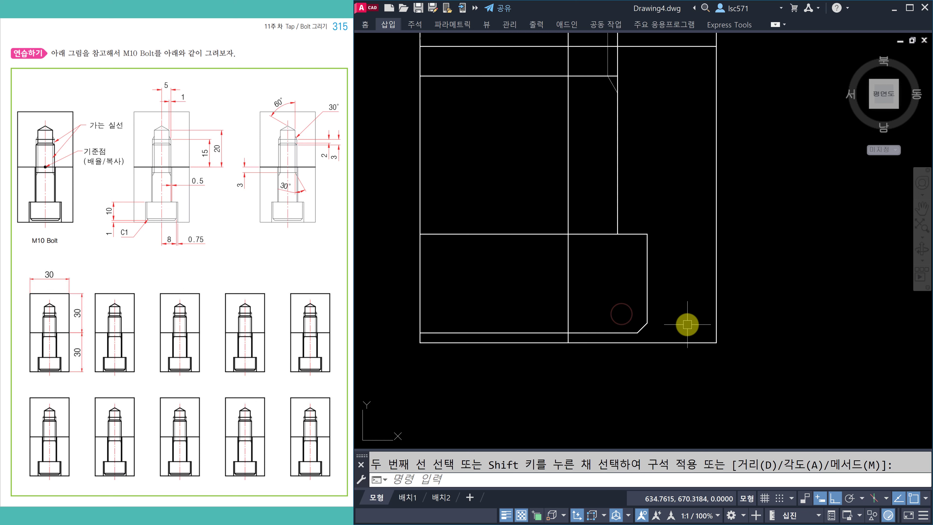
Step: Draw a horizontal line from the chamfer's upper end leftward past the vertical centre line
key("Escape")
type("l")
key("Return")
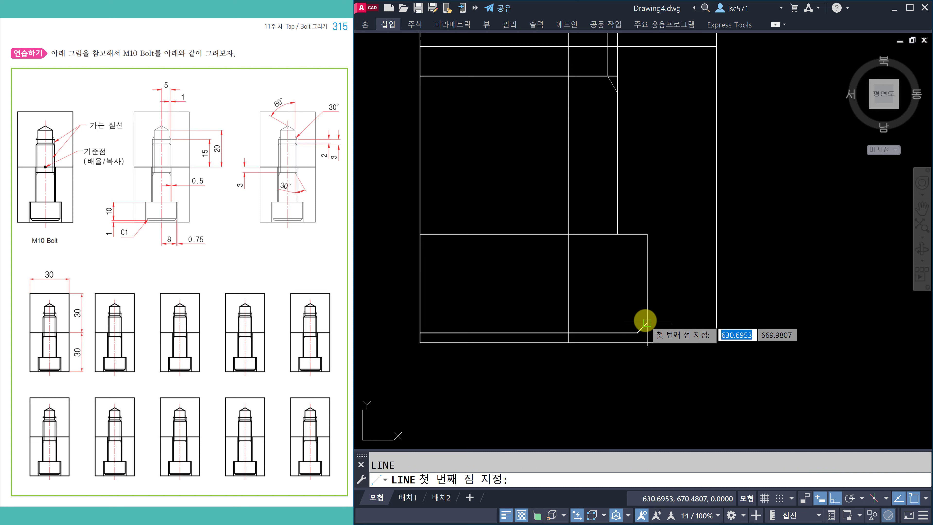
left_click(647, 322)
left_click(499, 309)
key("Escape")
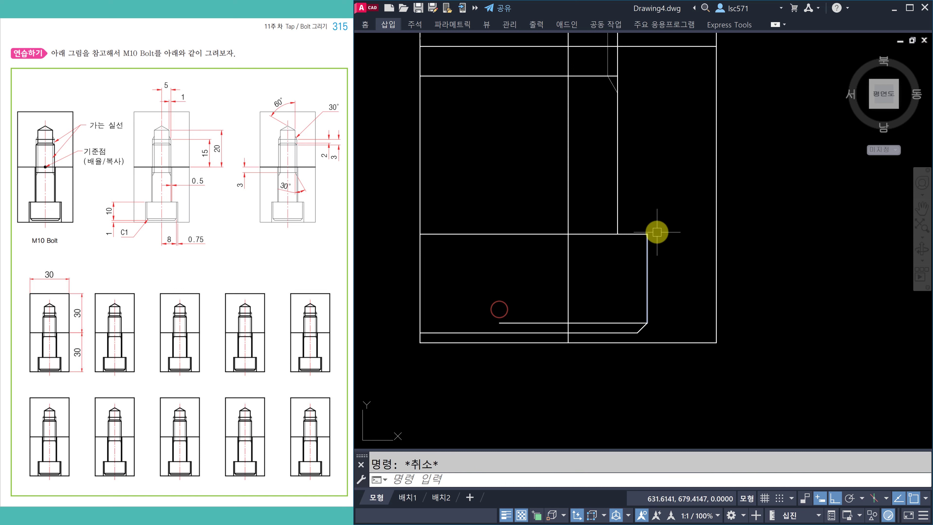
Step: Offset the shank's right side line 0.5 mm to the right for the clearance hole
mouse_move(655, 231)
middle_mouse_down()
mouse_move(622, 327)
mouse_move(619, 280)
middle_mouse_up()
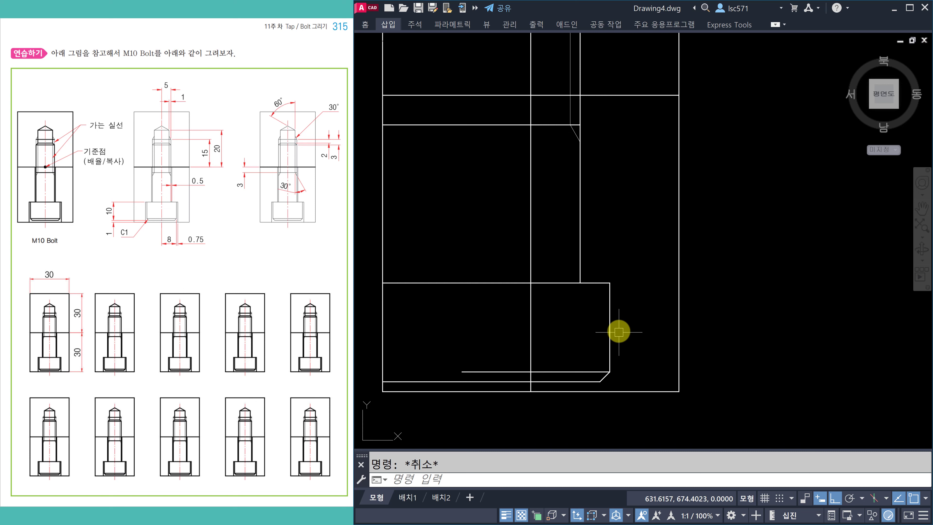
type("o")
key("Return")
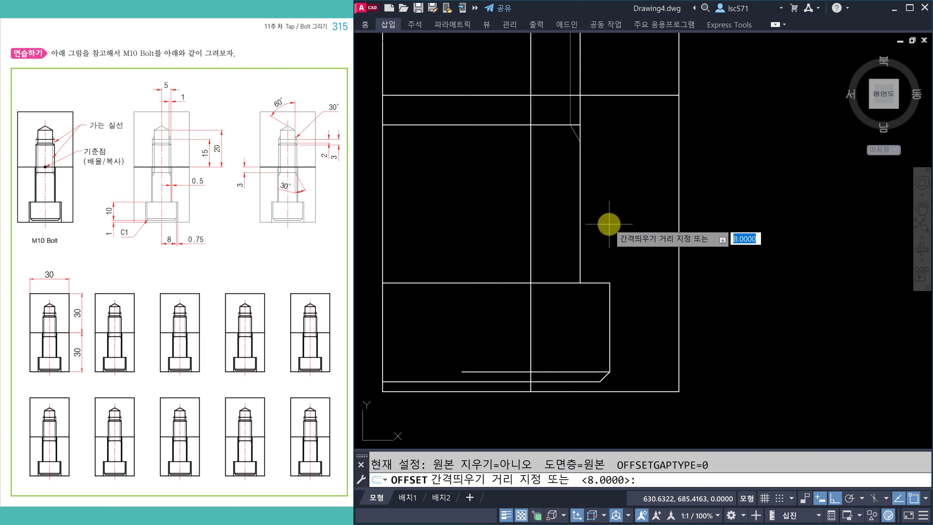
key("Return")
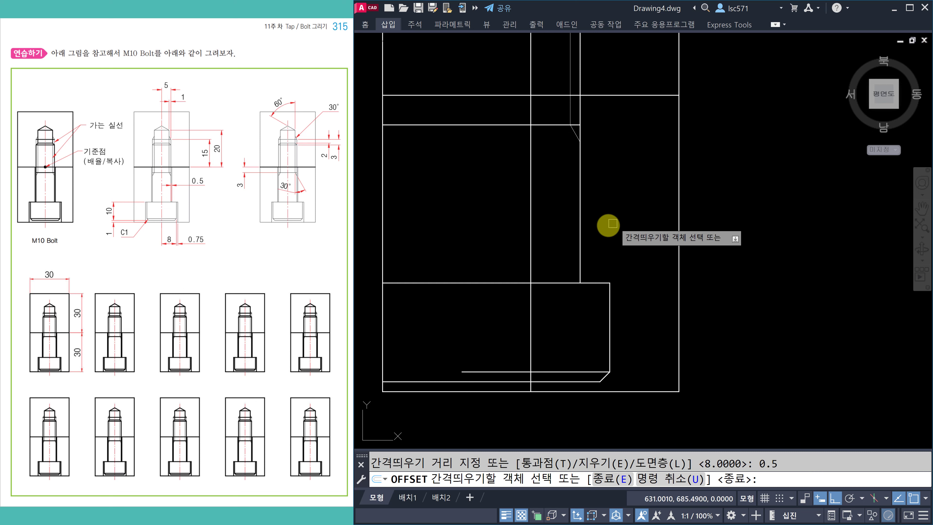
left_click(581, 228)
left_click(624, 226)
key("Return")
Step: Offset the bolt head's right side line 0.75 mm to the right for the counterbore
key("Return")
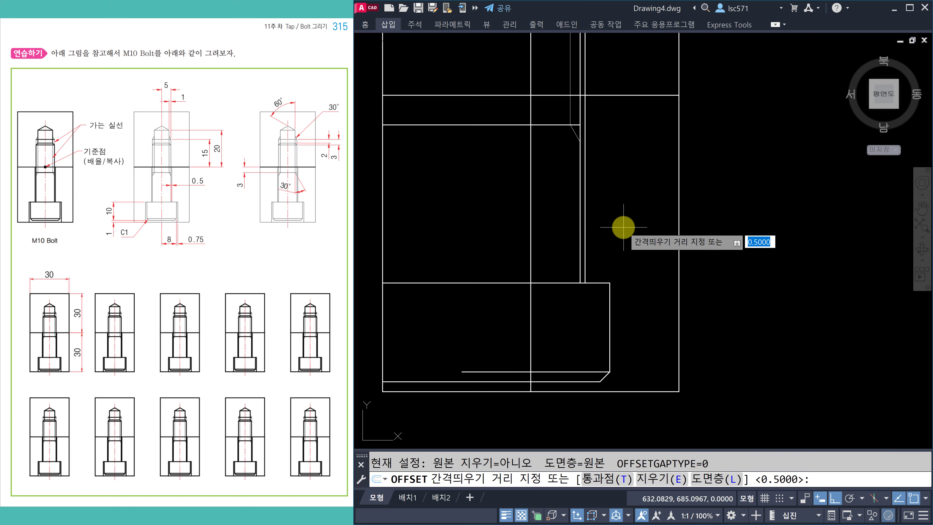
key("Return")
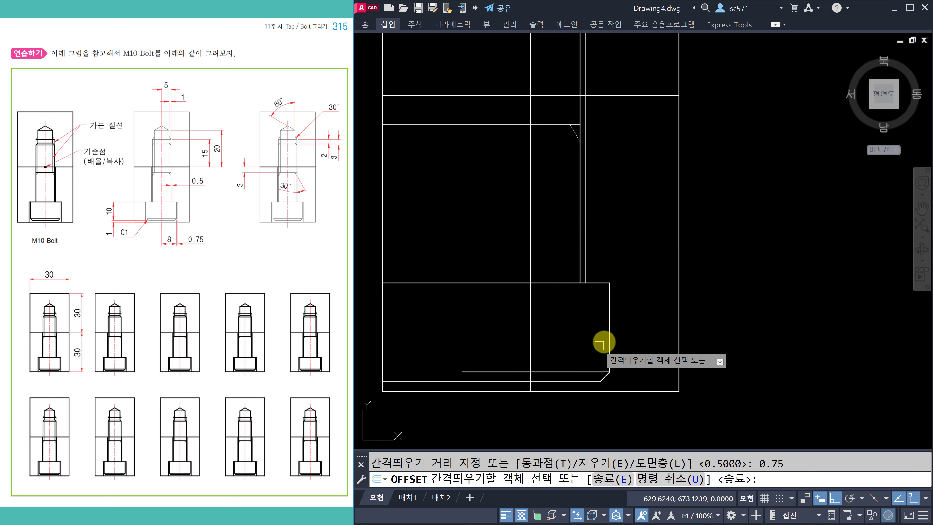
left_click(611, 338)
left_click(638, 336)
key("Escape")
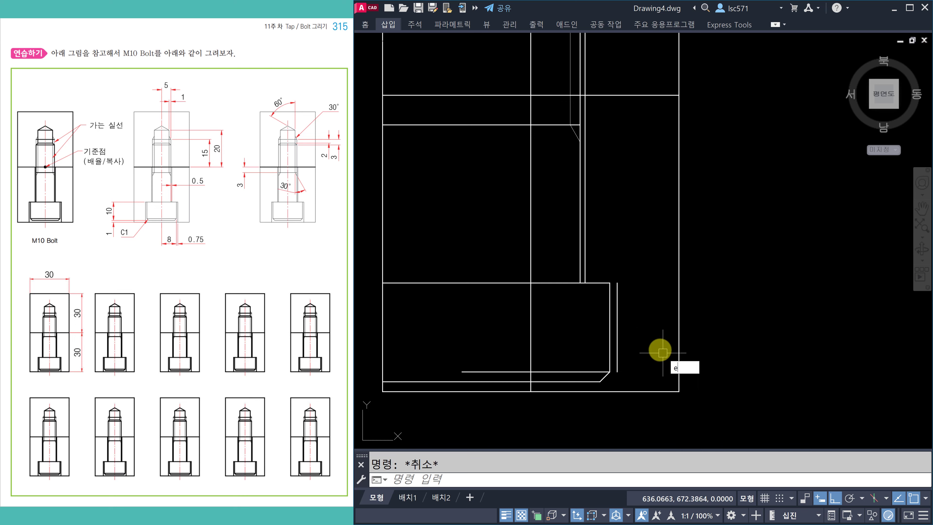
Step: Extend the counterbore side line down to the frame's bottom edge and the head's top edge out to that side line
type("ex")
key("Return")
left_click(617, 358)
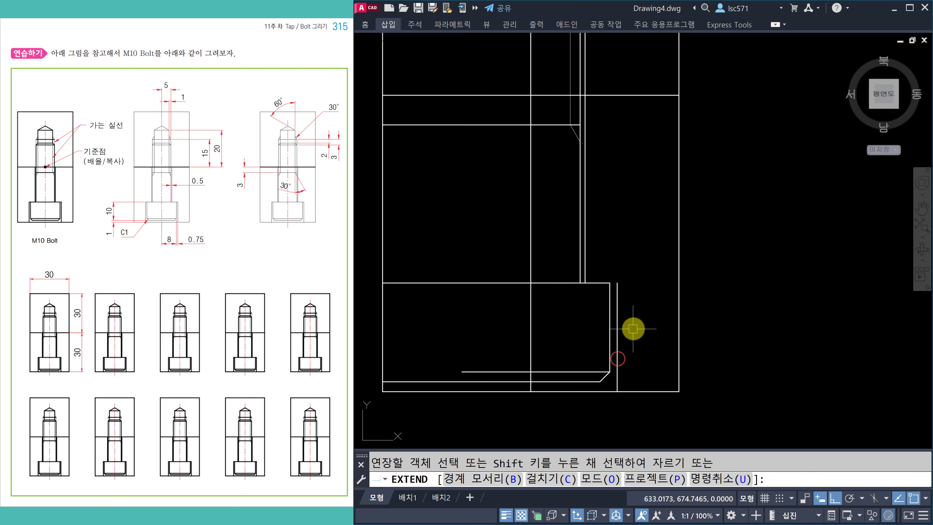
key("Escape")
key("Return")
left_click(599, 281)
key("Escape")
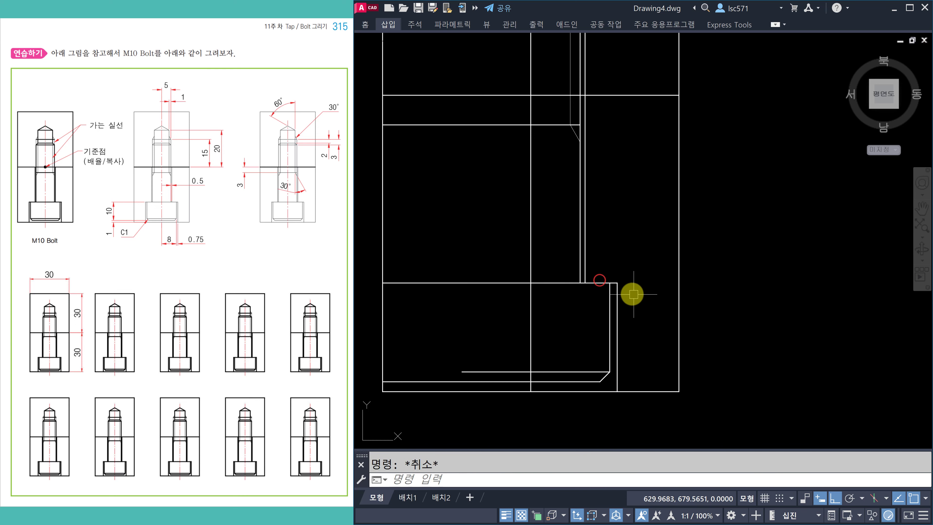
Step: Trim the clearance hole's side line above the frame's horizontal middle line
scroll(632, 217, "down", 2)
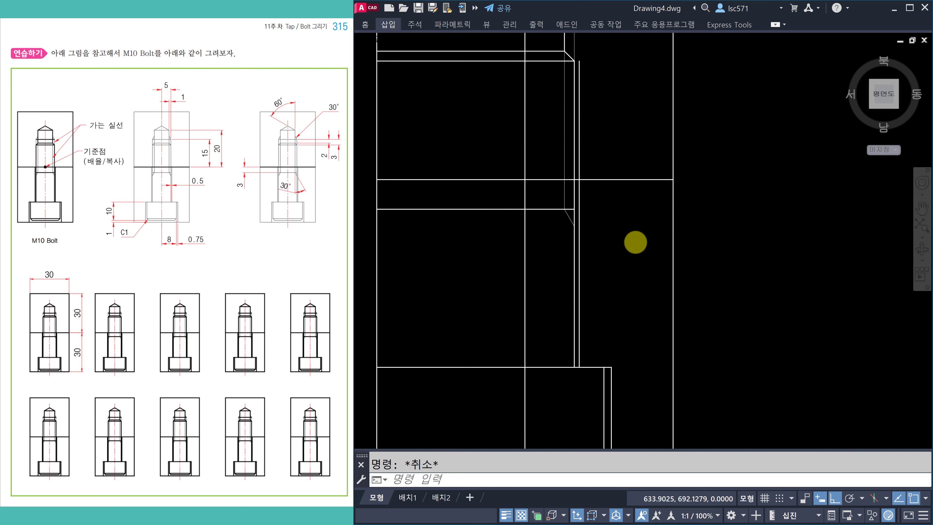
scroll(601, 154, "up", 2)
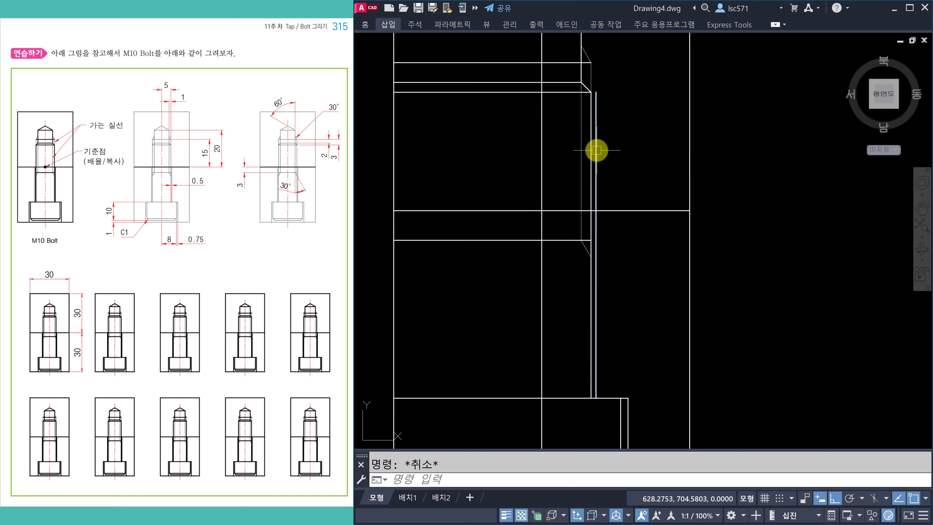
type("r")
key("Return")
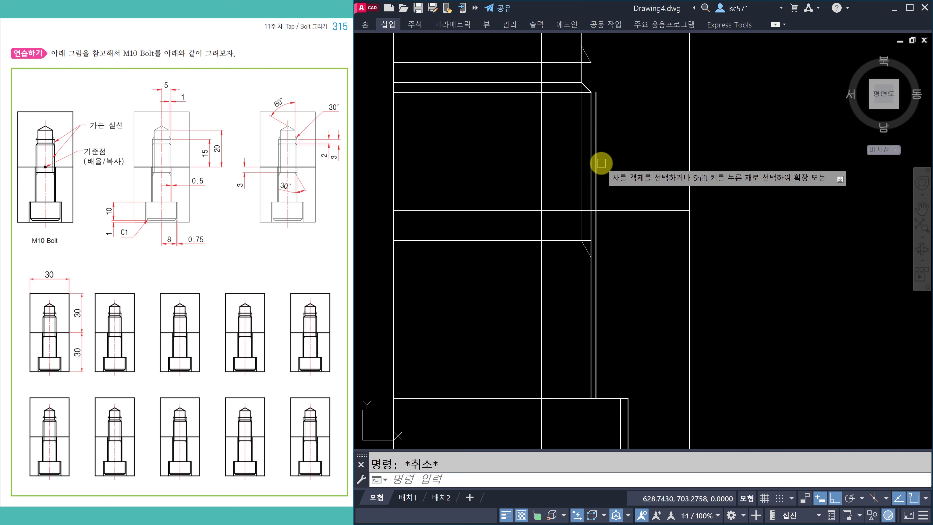
left_click(598, 163)
key("Return")
key("Escape")
Step: Trim the bolt's and tapped hole's horizontal lines left of the vertical centre line, keeping the frame's edges and middle line
scroll(602, 183, "down", 2)
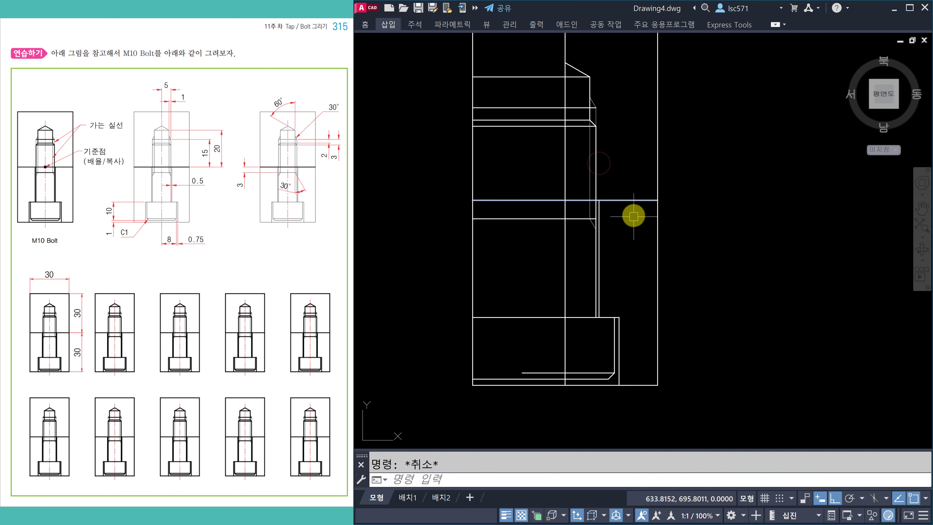
middle_click_drag(644, 224, 642, 242)
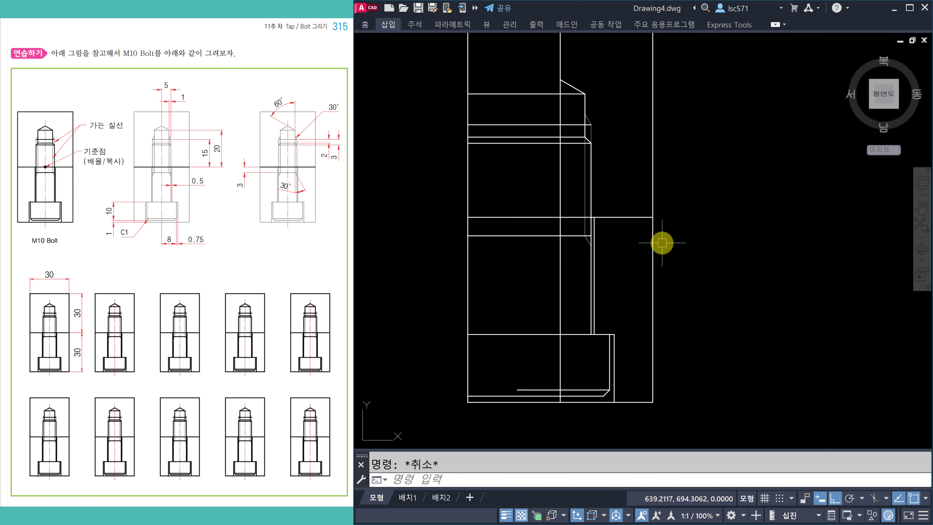
type("tr")
key("Return")
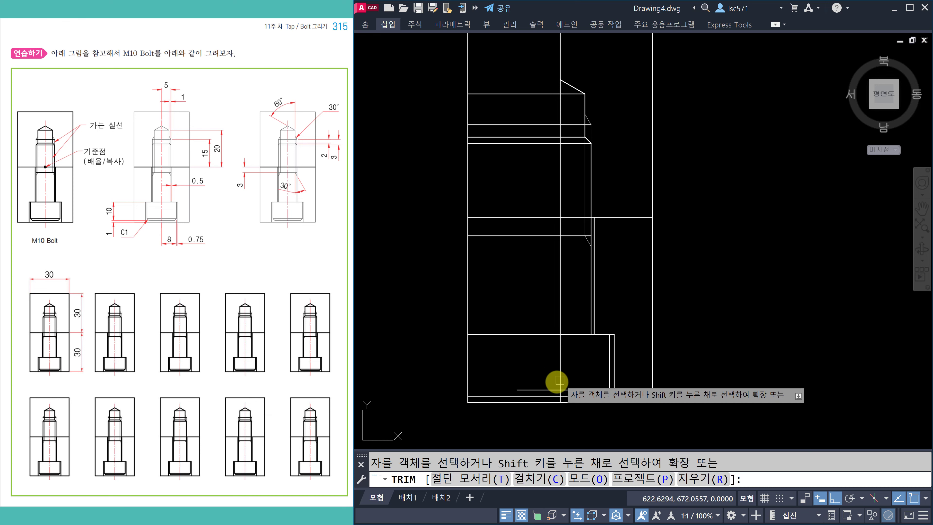
left_click(545, 389)
left_click(543, 395)
left_click(542, 335)
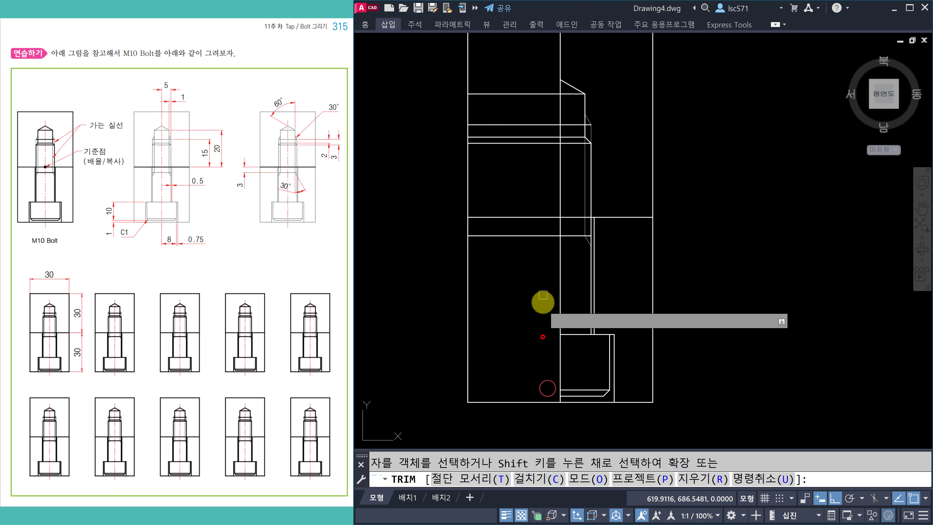
left_click(541, 235)
key("ctrl")
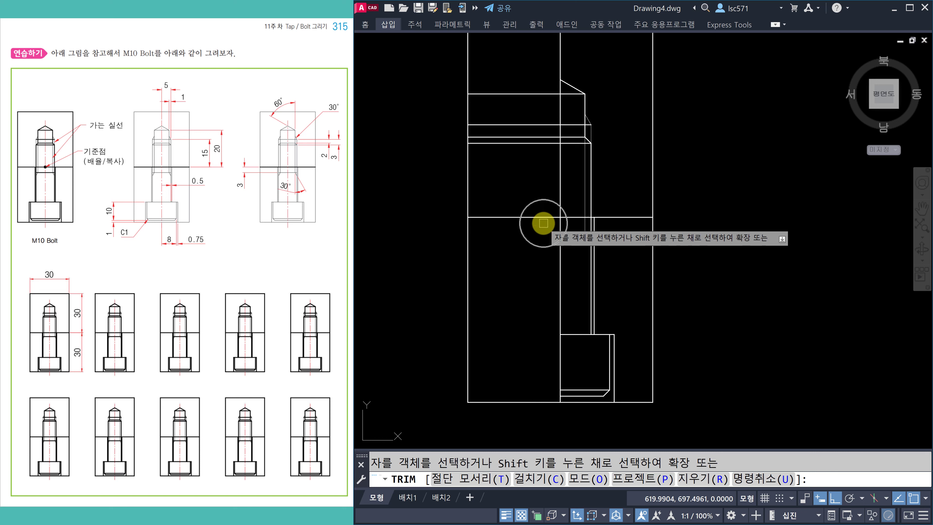
left_click(545, 140)
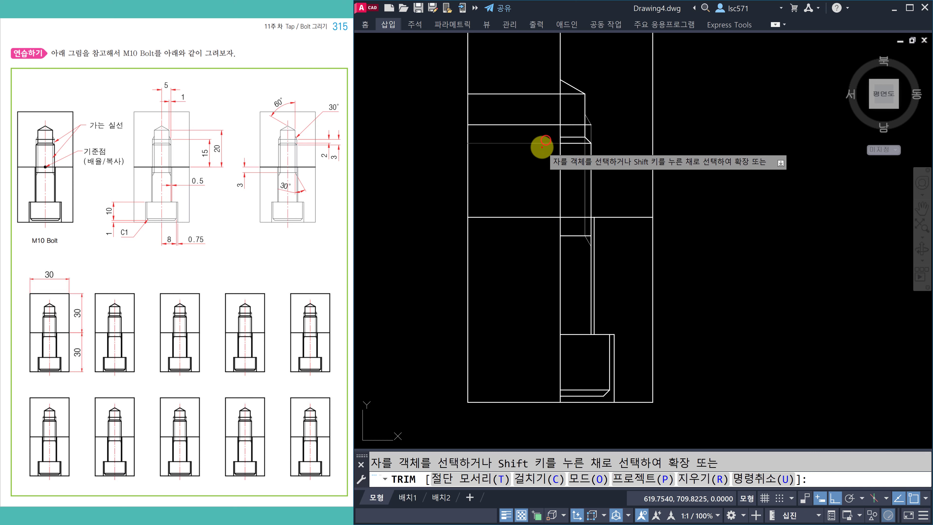
left_click(541, 148)
left_click(543, 133)
left_click(520, 66)
key("Return")
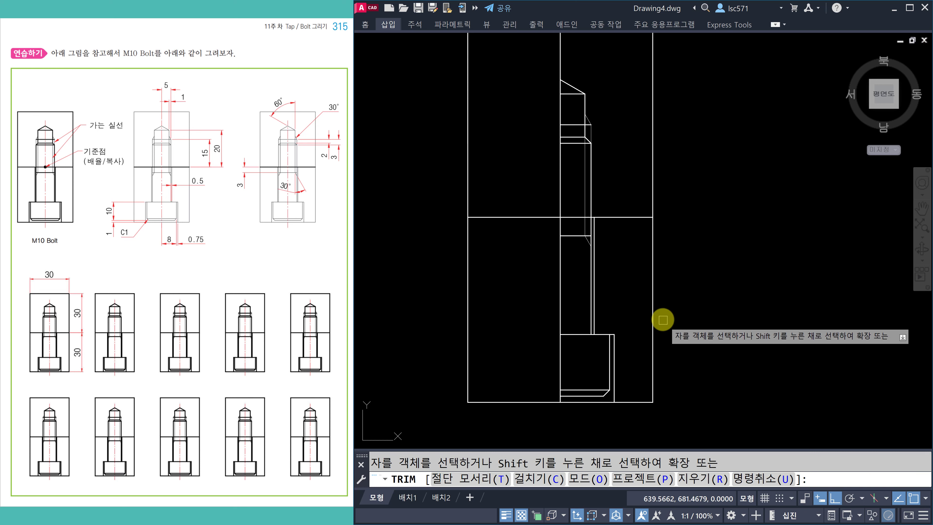
key("Escape")
Step: Mirror the right half of the bolt and hole about the vertical centre line, keeping the original
mouse_move(734, 295)
middle_mouse_down()
mouse_move(708, 319)
mouse_move(699, 280)
middle_mouse_up()
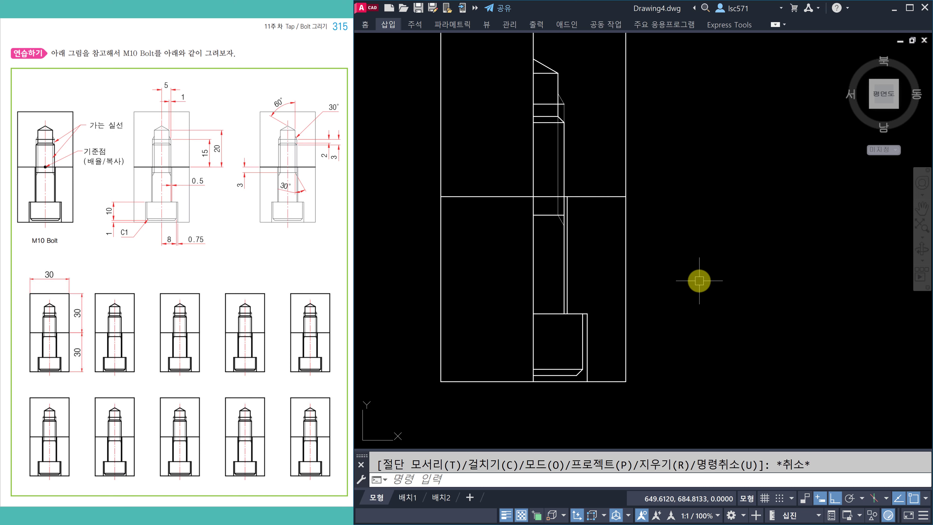
type("mi")
key("Return")
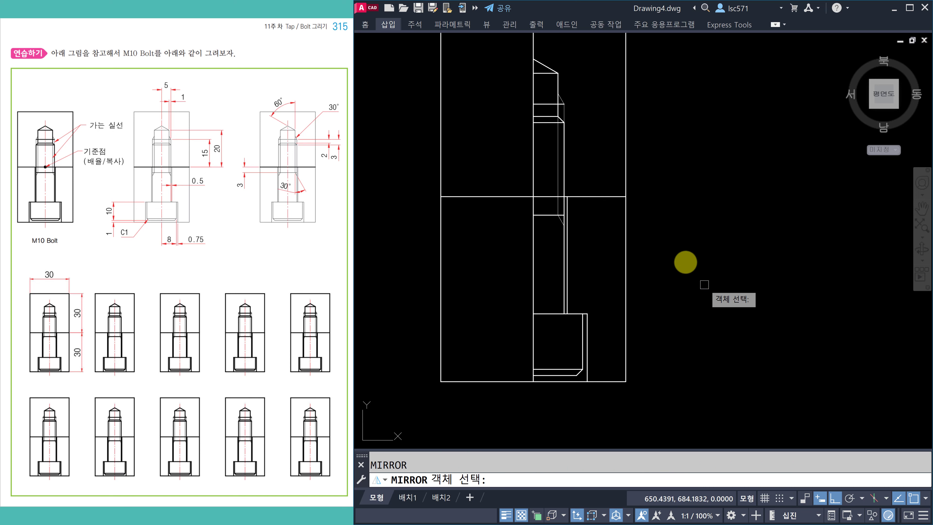
left_click(517, 52)
left_click(605, 389)
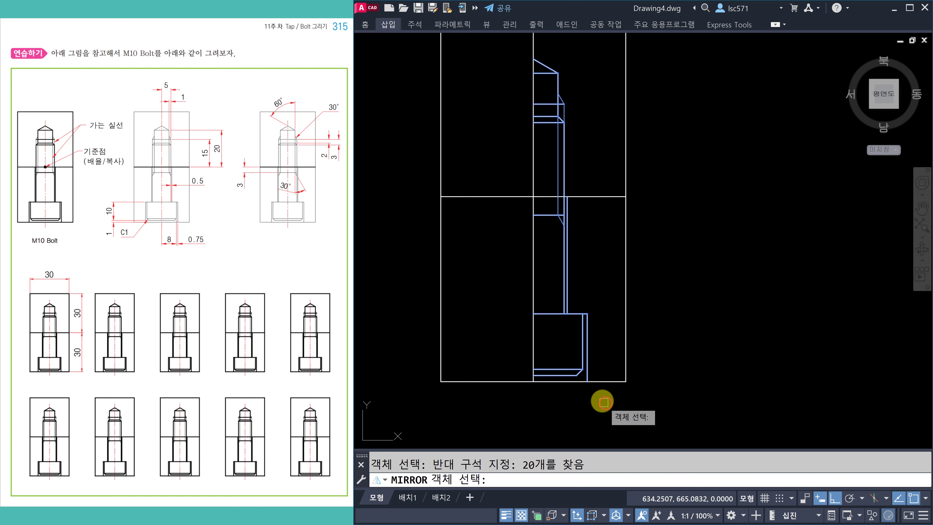
key("Return")
left_click(533, 381)
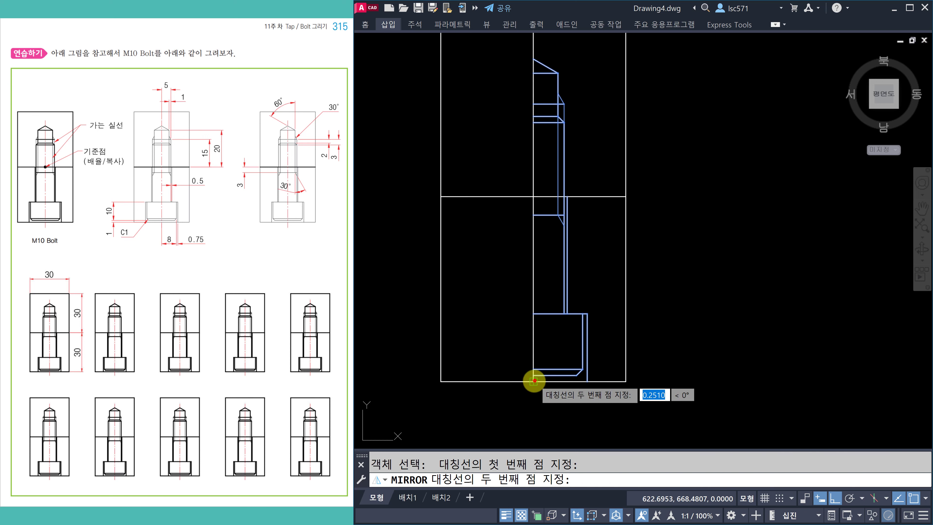
left_click(543, 422)
key("Return")
key("Escape")
Step: Trim the vertical centre line above the tip of the tapped hole
scroll(596, 386, "down", 2)
scroll(596, 380, "up", 1)
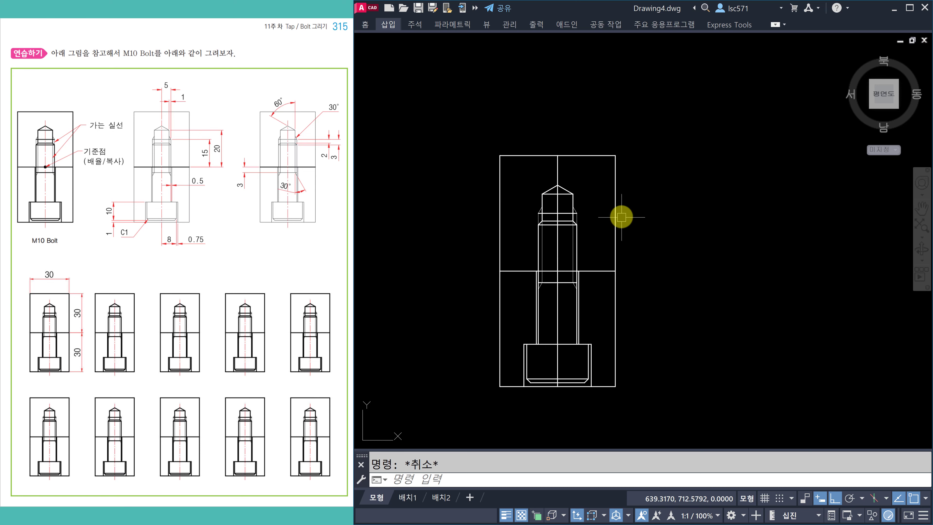
type("tr")
key("Return")
left_click(556, 172)
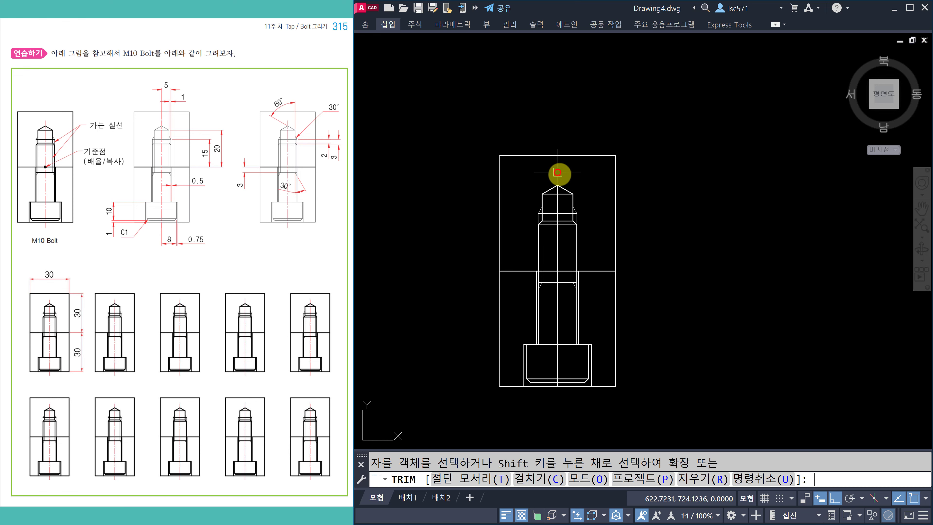
key("Escape")
Step: Lengthen the vertical centre line by 3 mm at both its upper and lower ends
scroll(553, 289, "up", 2)
middle_click_drag(551, 287, 552, 243)
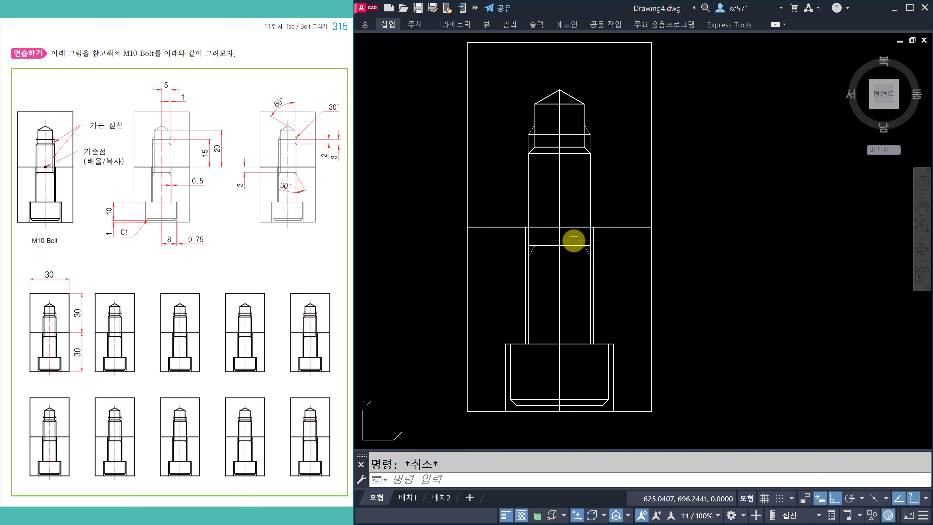
type("len")
key("Return")
type("de")
key("Return")
type("3")
key("Return")
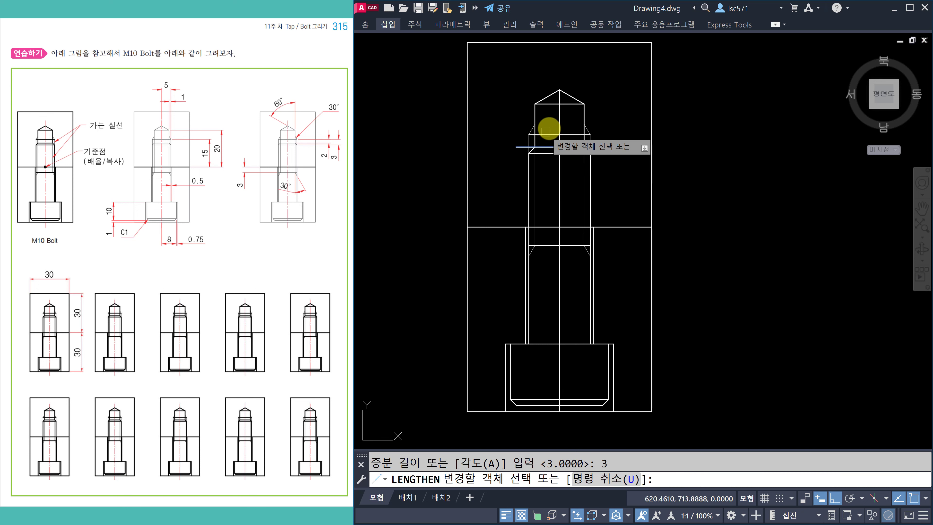
left_click(559, 115)
left_click(556, 385)
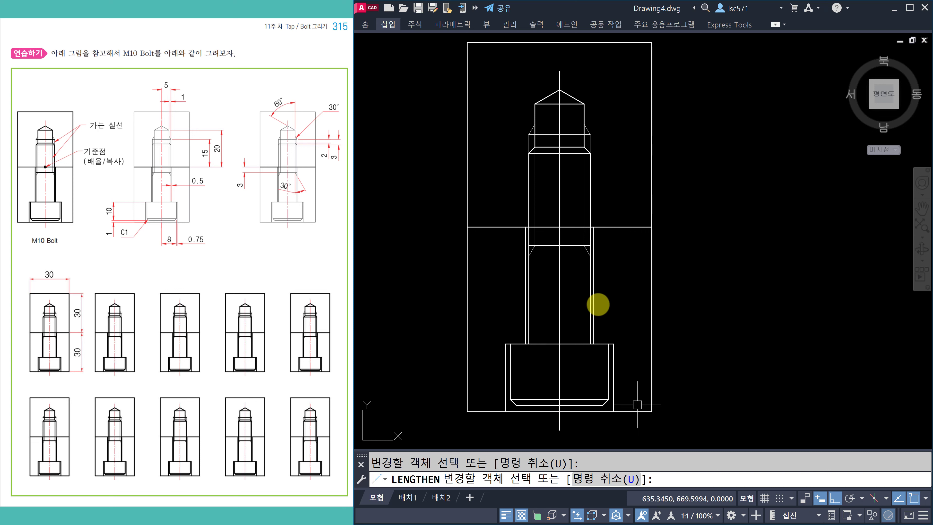
key("Escape")
Step: Change the vertical centre line's layer to 중심선 in its properties
left_click(559, 183)
key("ctrl+1")
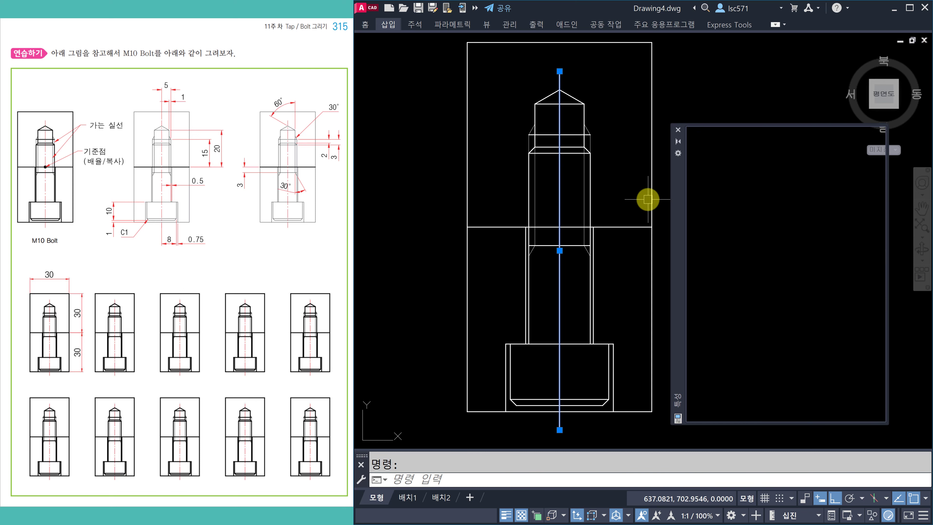
left_click(807, 179)
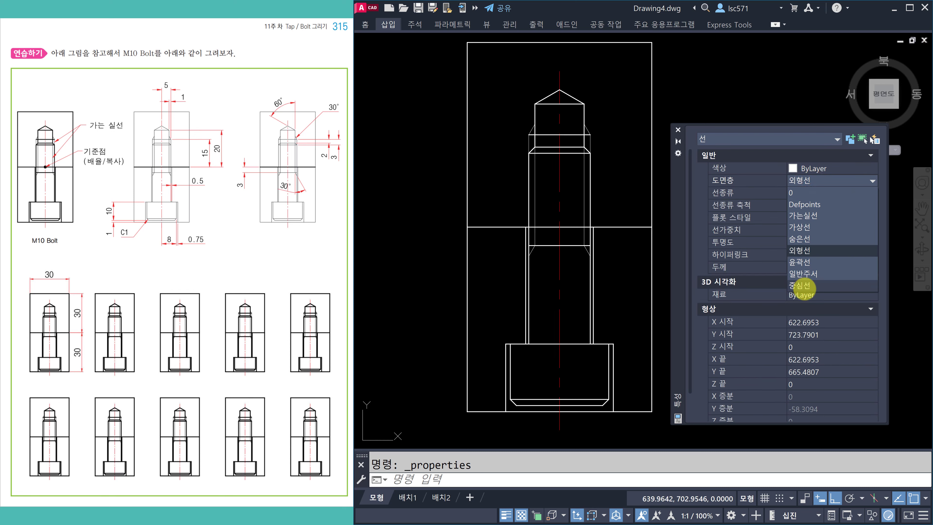
left_click(804, 289)
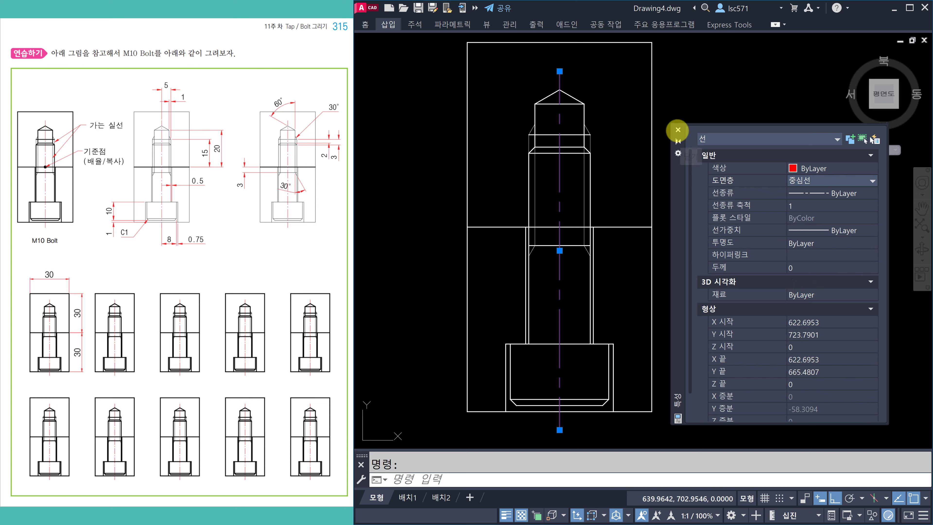
Step: Copy the framed bolt drawing twice horizontally to the right, at distances of 40 and 80 mm
left_click(678, 129)
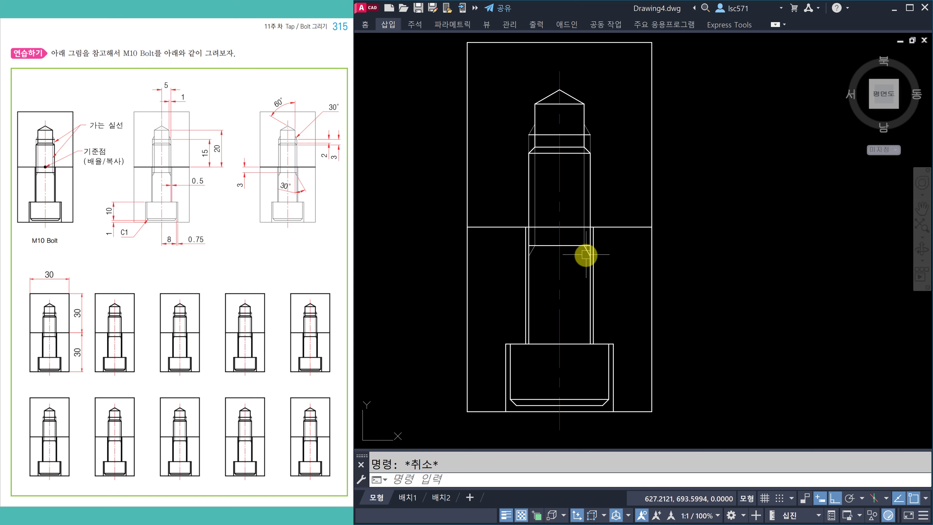
scroll(628, 254, "down", 3)
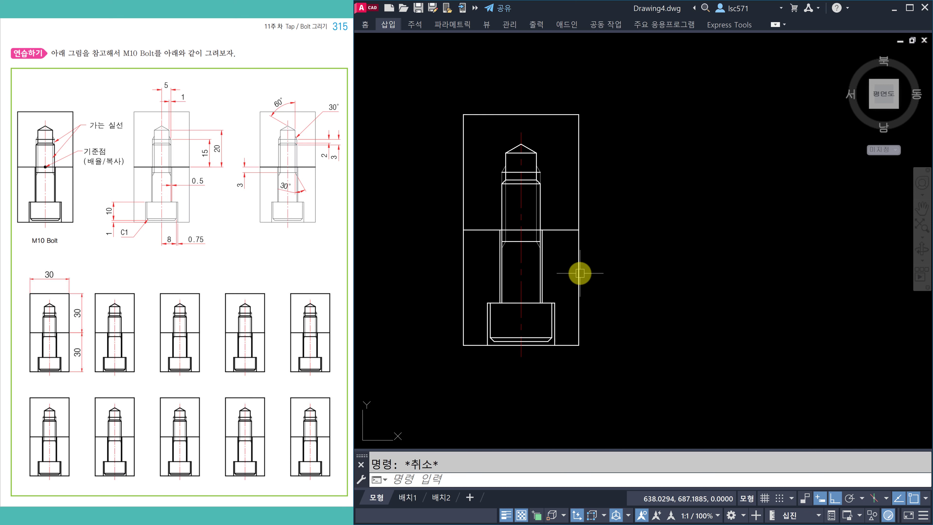
scroll(617, 221, "down", 3)
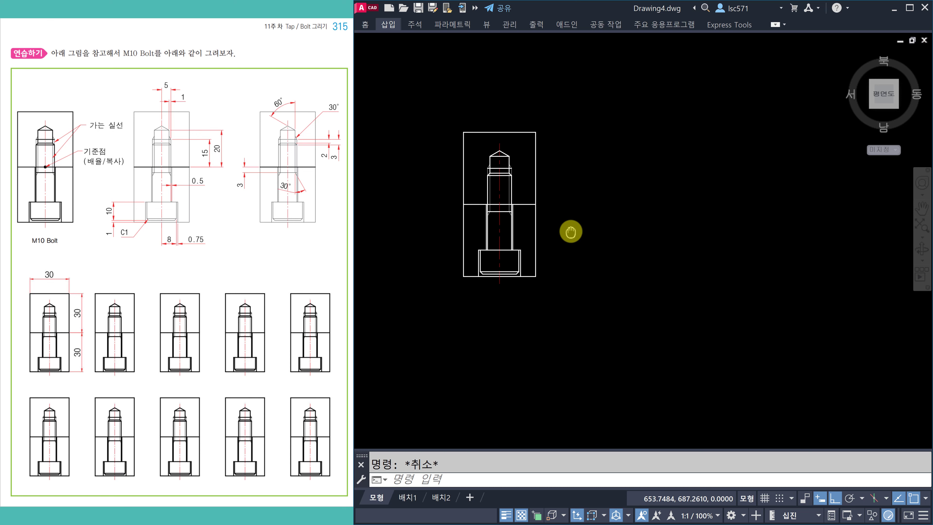
type("o")
key("Return")
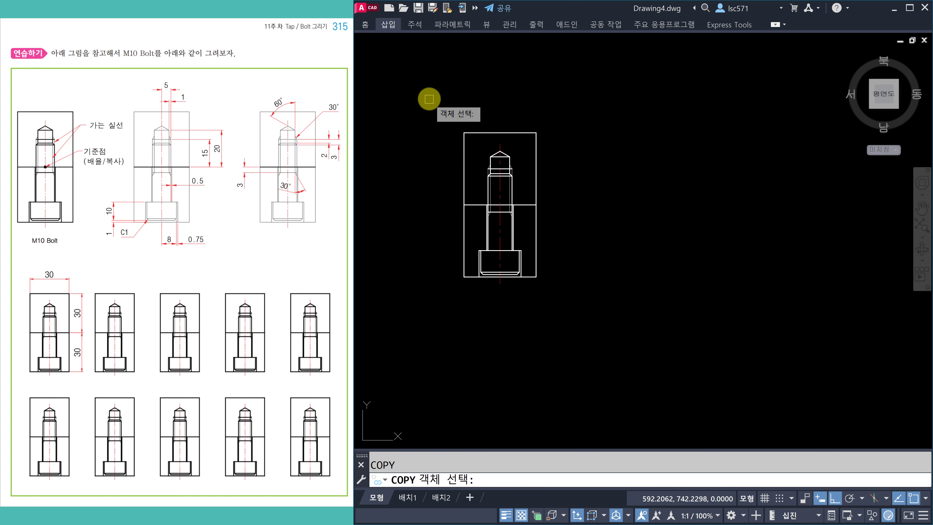
left_click(429, 98)
left_click(612, 364)
key("Return")
left_click(515, 357)
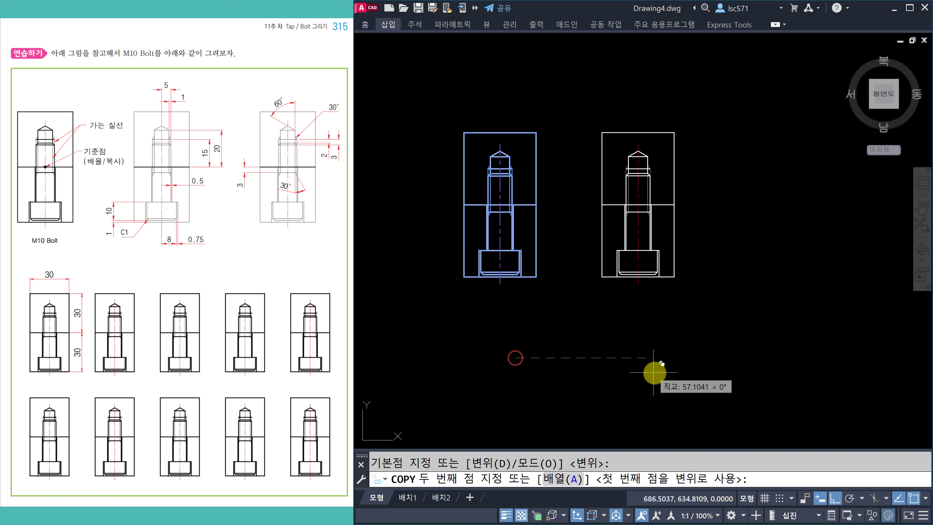
type("40")
key("Return")
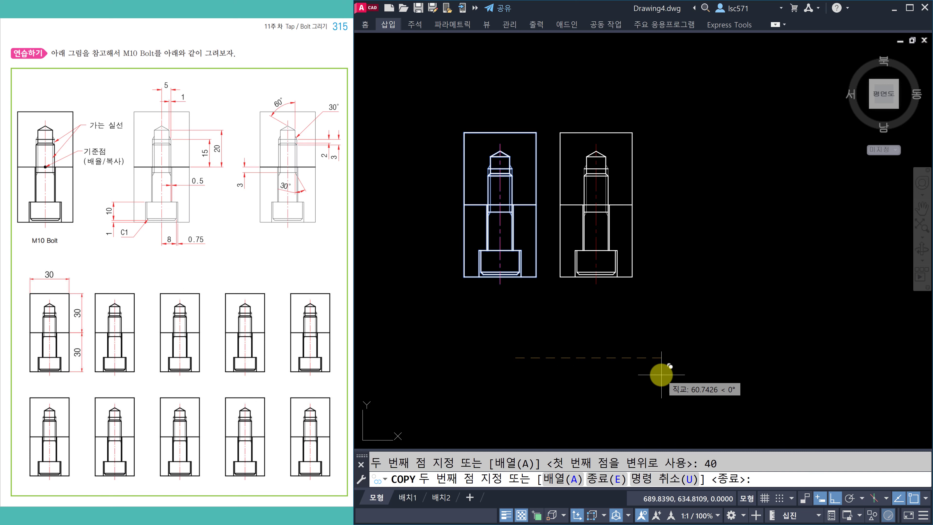
key("Return")
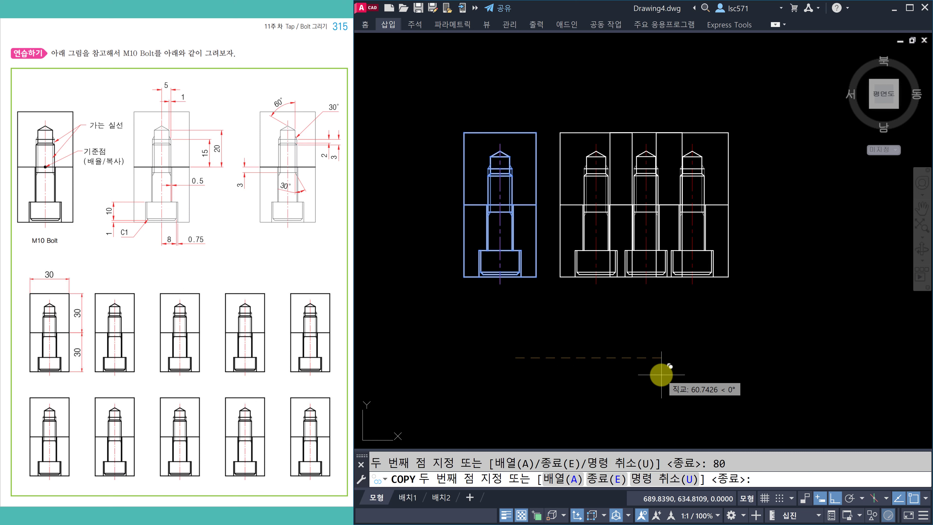
key("Escape")
Step: Scale the bolt in the left frame by 1.2 about the intersection of its centre line and the frame's horizontal middle line
scroll(607, 184, "up", 2)
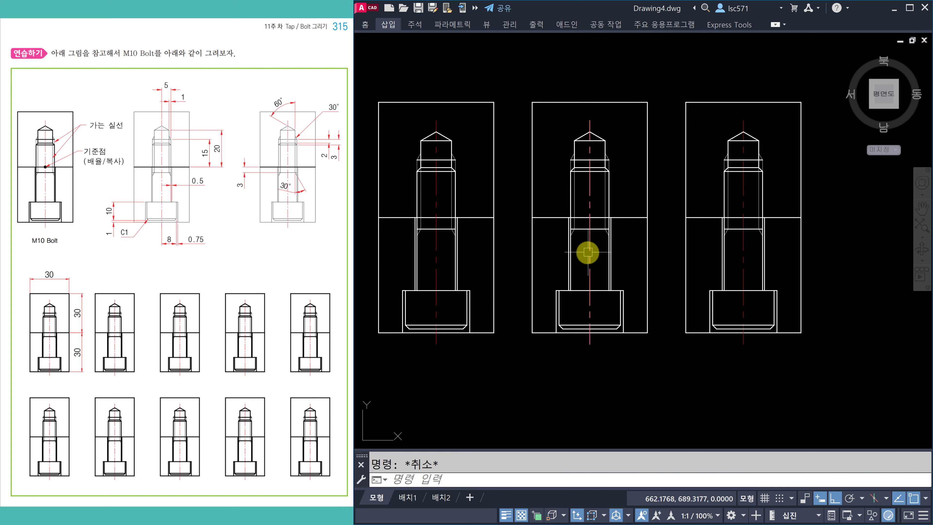
middle_click_drag(581, 217, 591, 218)
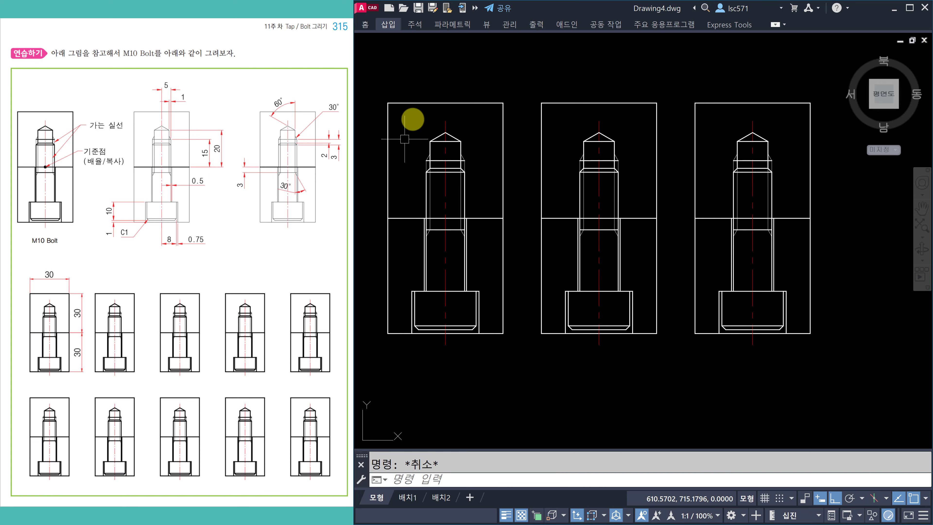
type("s")
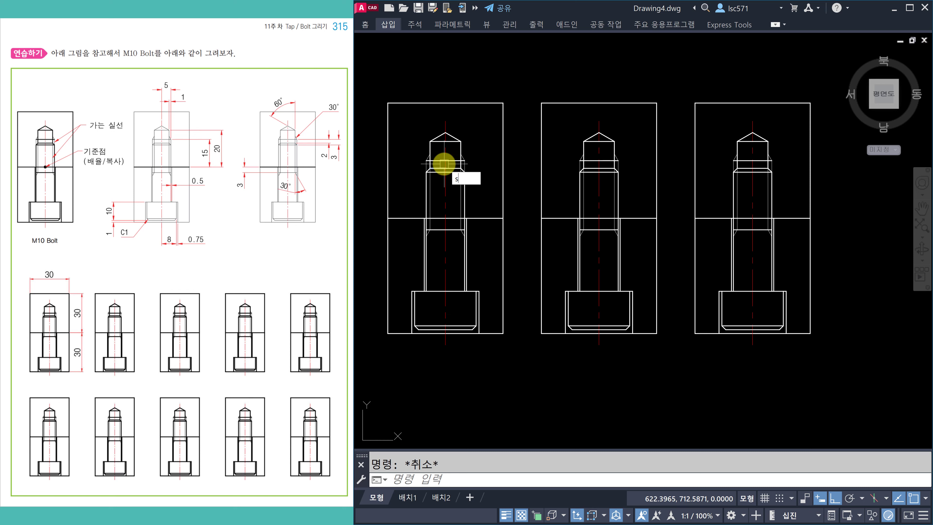
type("c")
key("Return")
left_click(400, 78)
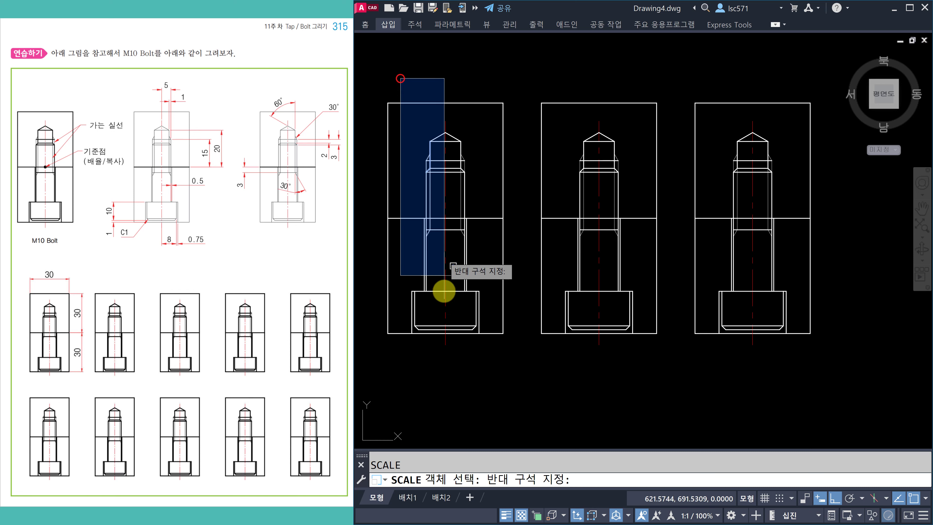
left_click(484, 374)
key("Return")
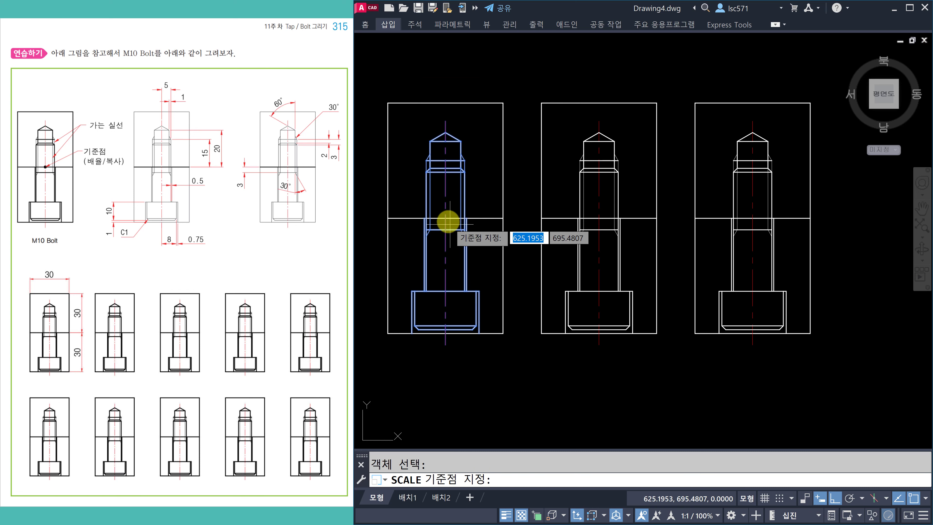
scroll(447, 220, "up", 2)
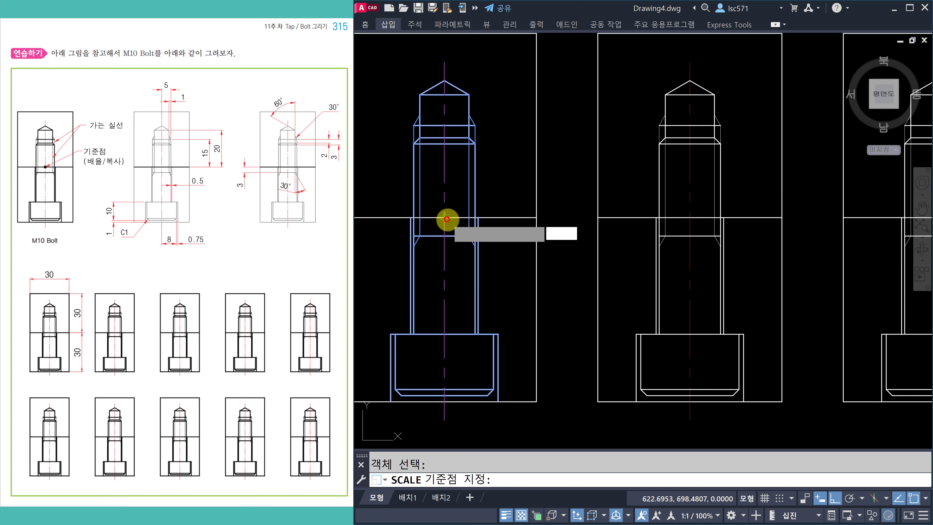
left_click(445, 217)
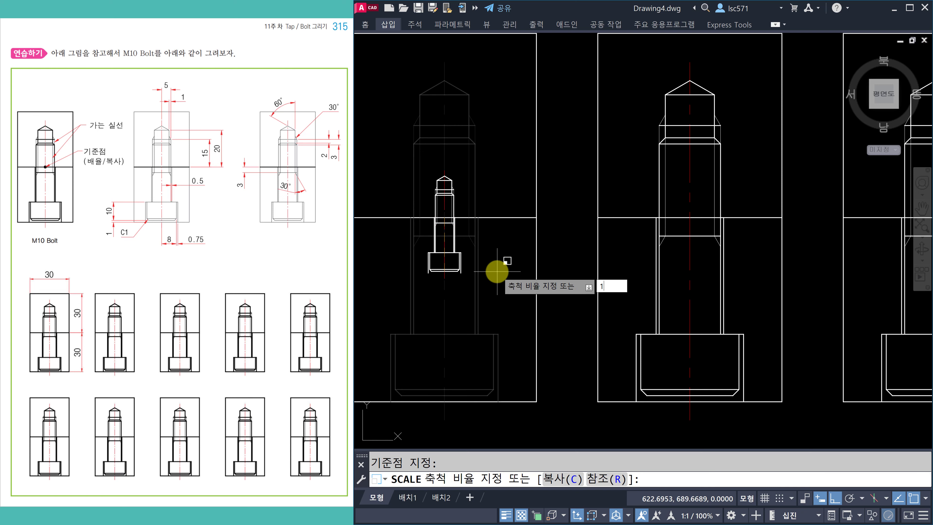
key("Return")
Step: Scale down the bolt in the right frame about the intersection of its centre line and the frame's horizontal middle line
scroll(498, 271, "down", 2)
middle_click_drag(502, 273, 462, 292)
scroll(810, 203, "up", 2)
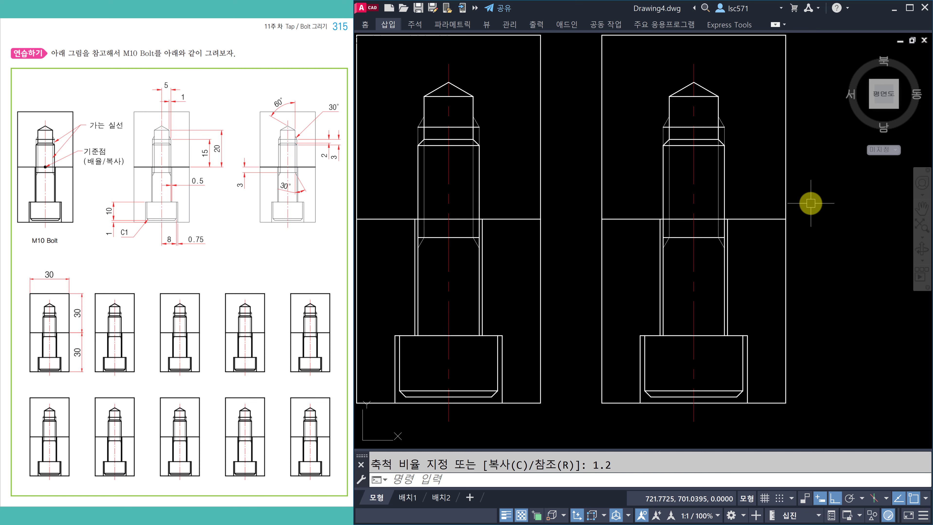
key("Return")
scroll(778, 192, "down", 2)
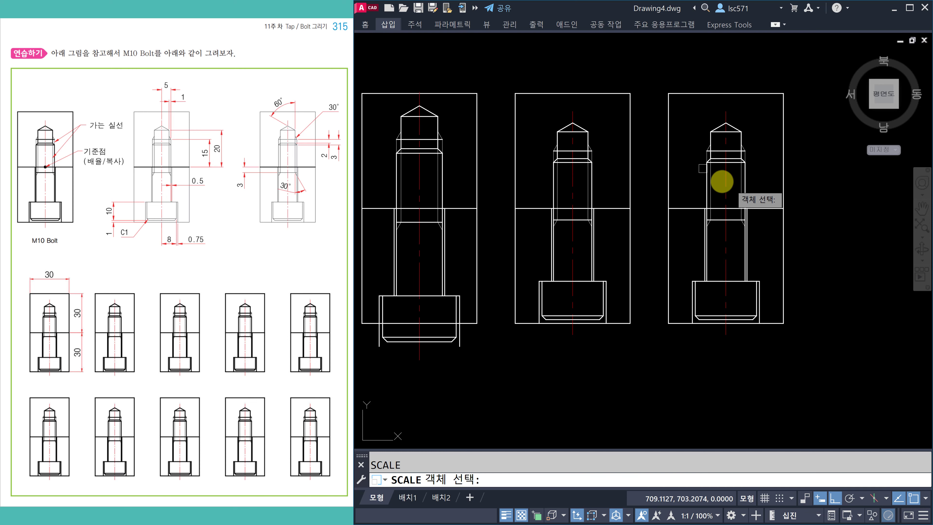
left_click(687, 103)
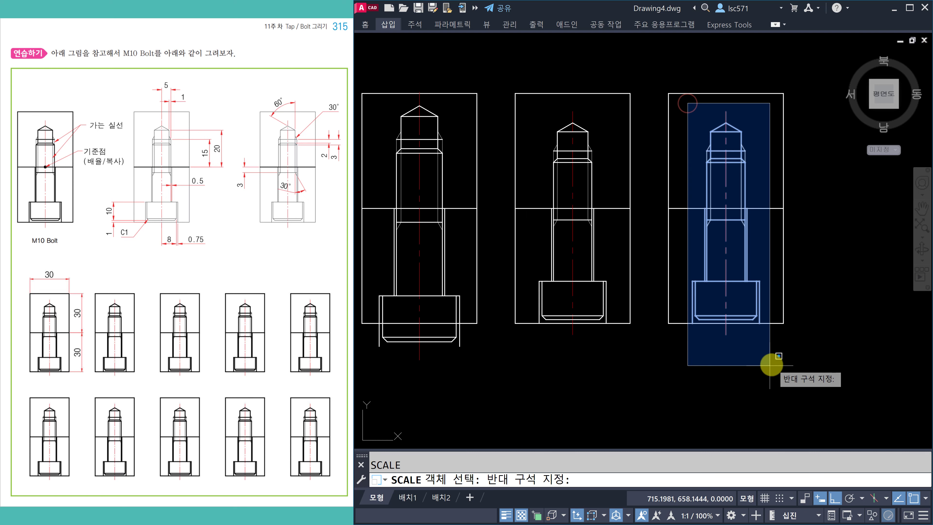
left_click(769, 361)
right_click(767, 352)
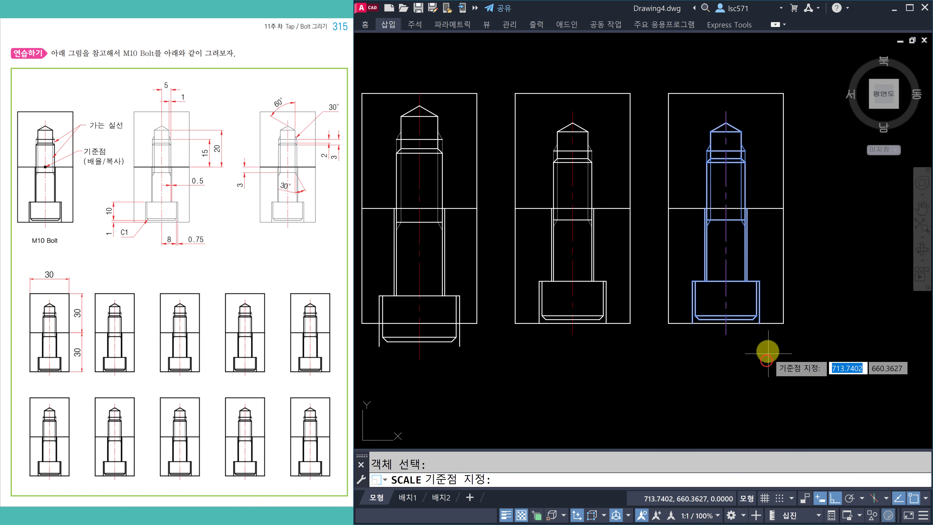
left_click(724, 208)
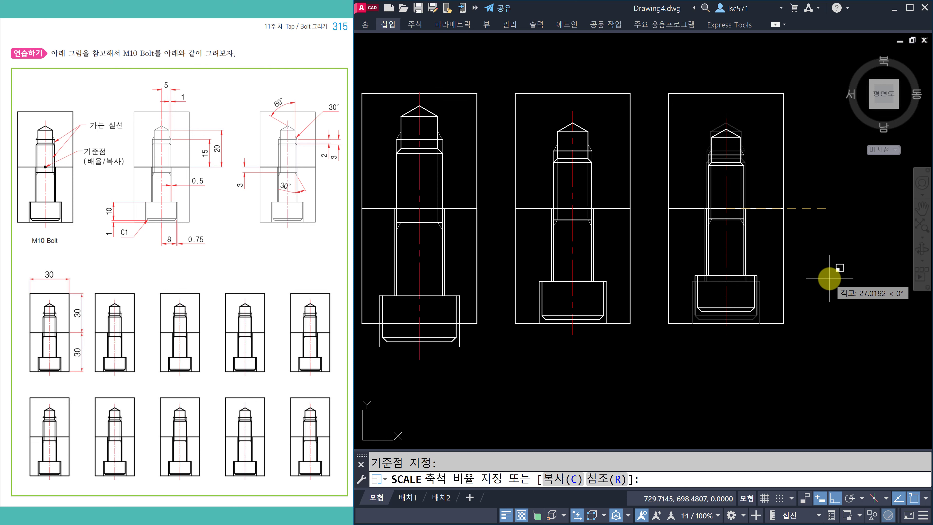
key("Escape")
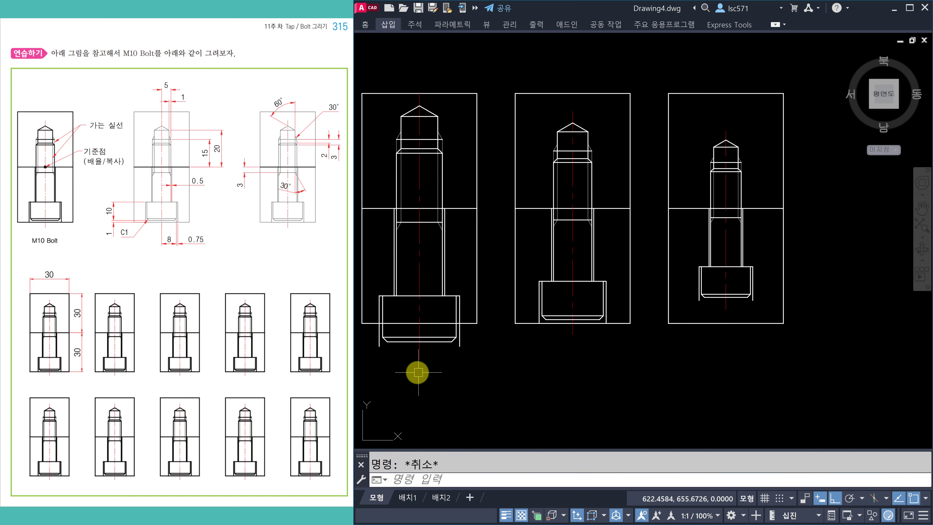
Step: Stretch the enlarged bolt's head upward until the ends of its counterbore lines meet the left frame's bottom edge
scroll(418, 319, "up", 2)
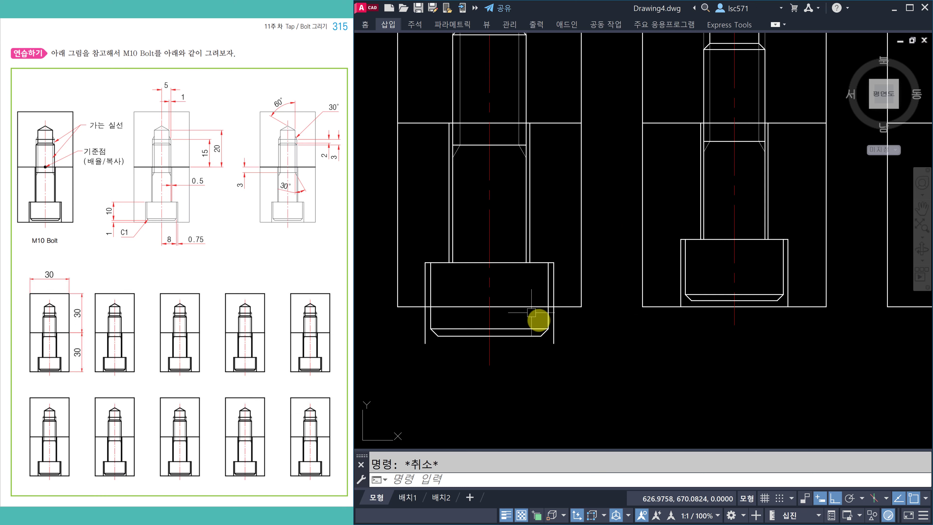
key("Return")
left_click(565, 408)
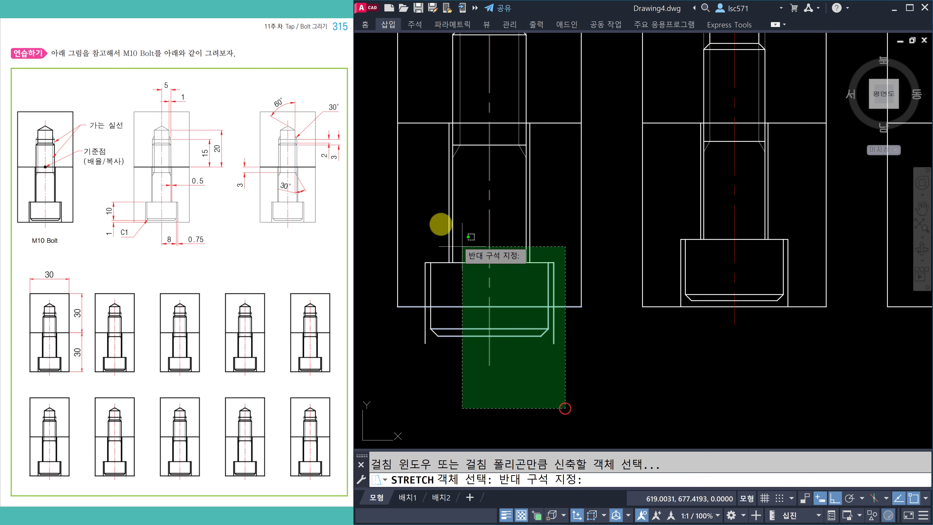
left_click(410, 221)
key("Return")
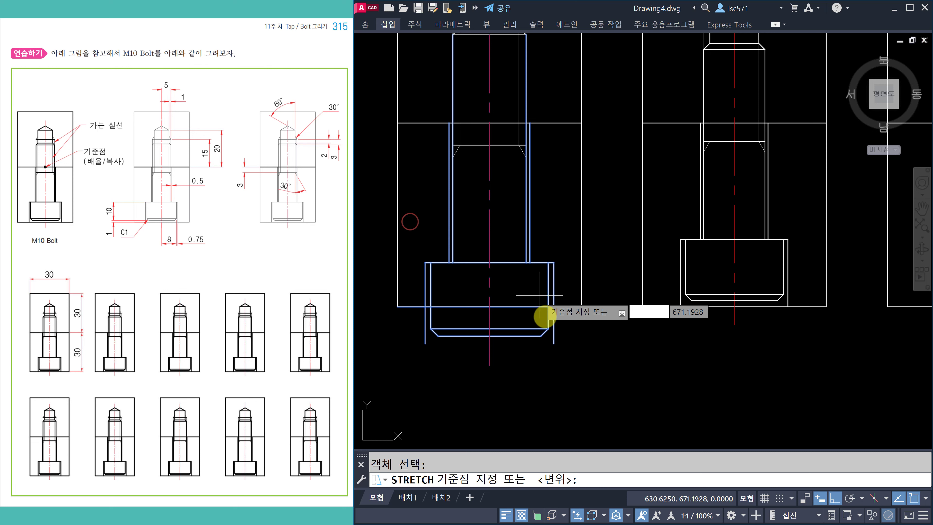
left_click(554, 343)
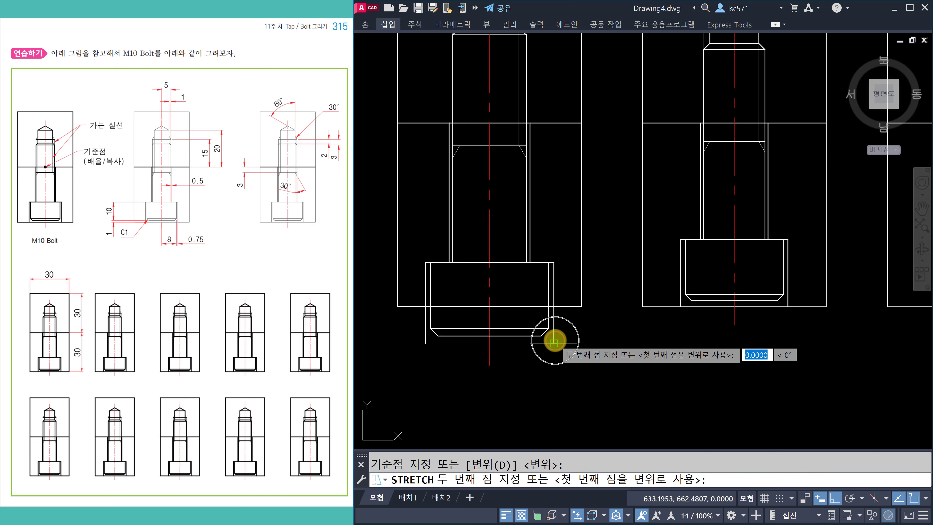
left_click(554, 306)
Step: Stretch the reduced bolt's head downward until the ends of its counterbore lines meet the right frame's bottom edge
scroll(649, 328, "down", 4)
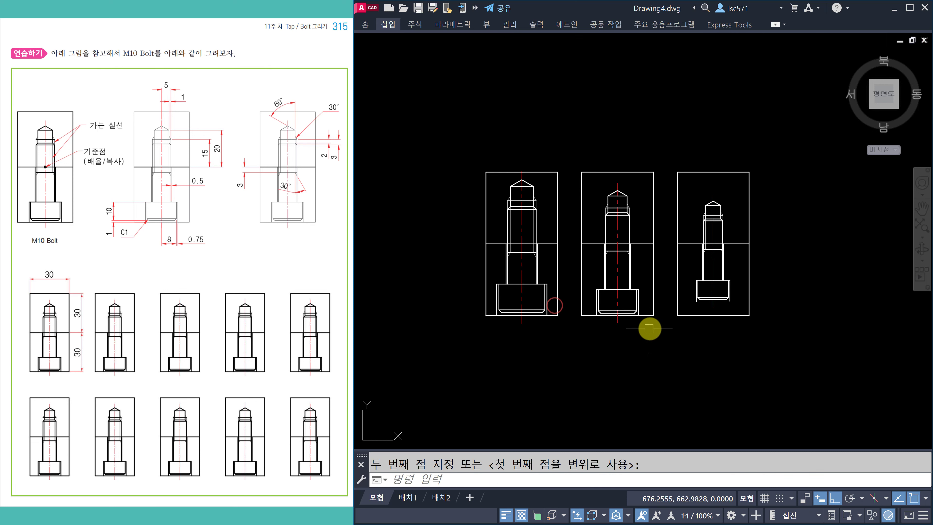
scroll(652, 298, "up", 4)
key("Escape")
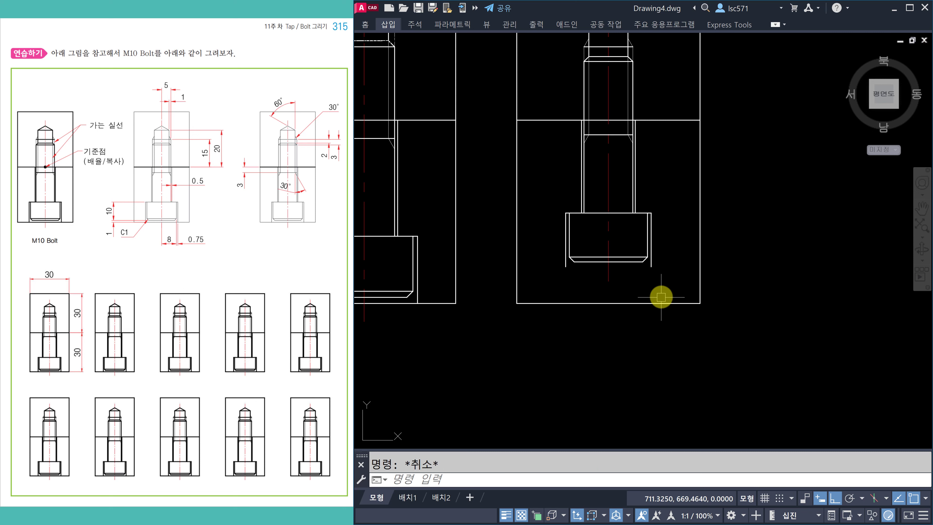
key("space")
left_click(675, 293)
left_click(553, 196)
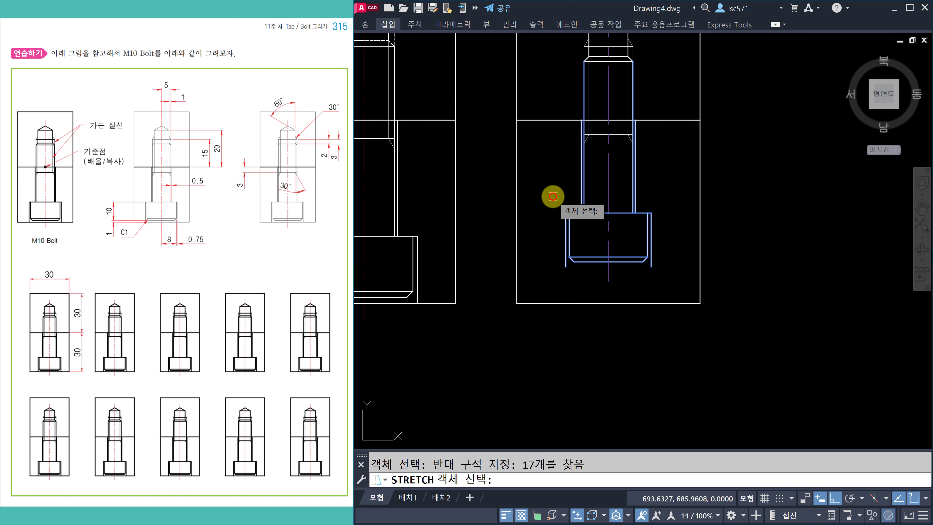
key("space")
left_click(652, 267)
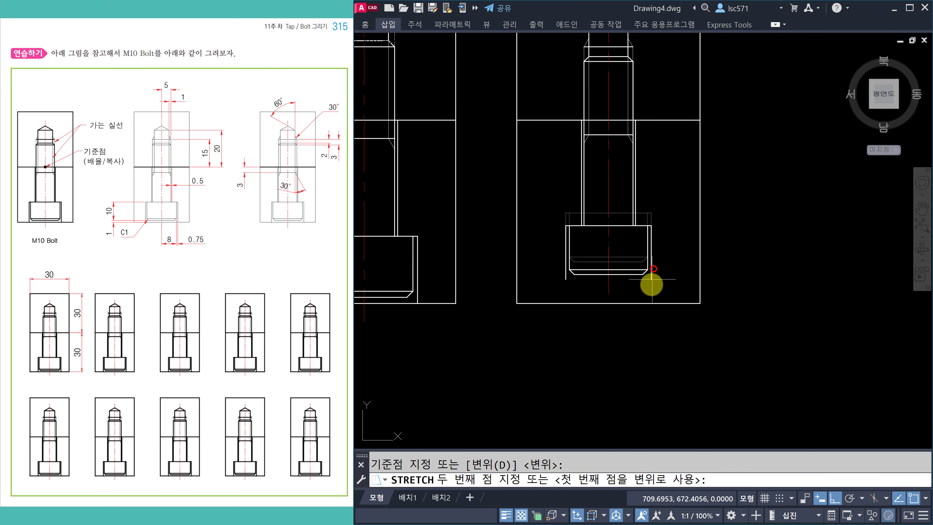
left_click(648, 305)
scroll(652, 329, "down", 5)
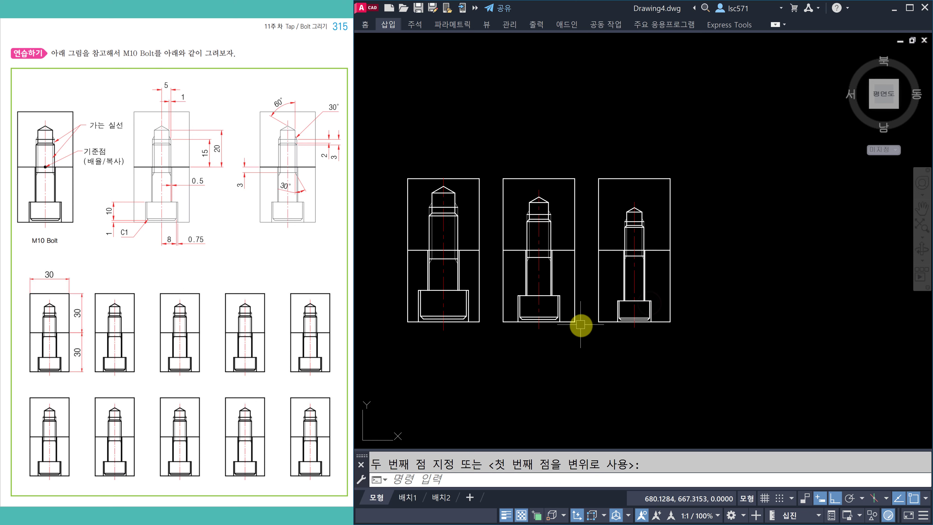
key("Escape")
mouse_move(580, 324)
middle_mouse_down()
mouse_move(608, 298)
mouse_move(564, 299)
middle_mouse_up()
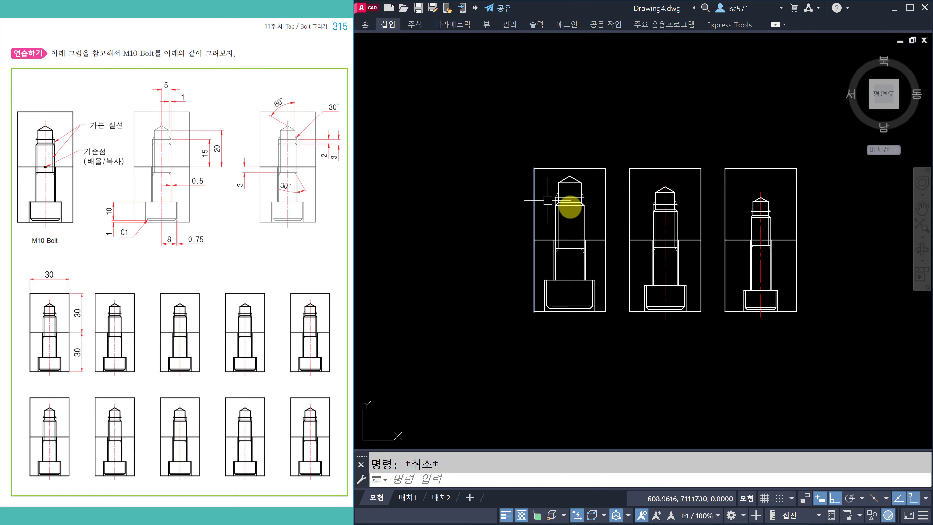
type("Co")
key("Return")
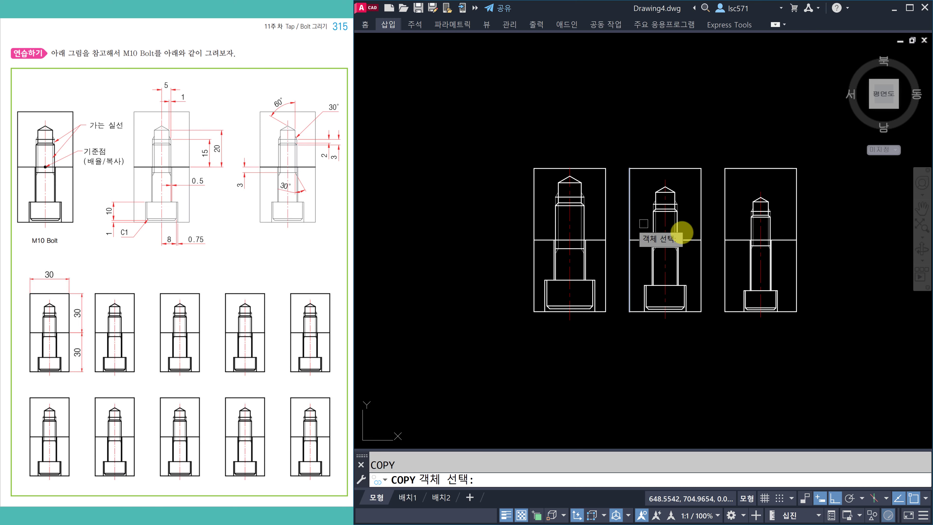
scroll(606, 225, "up", 3)
left_click(554, 119)
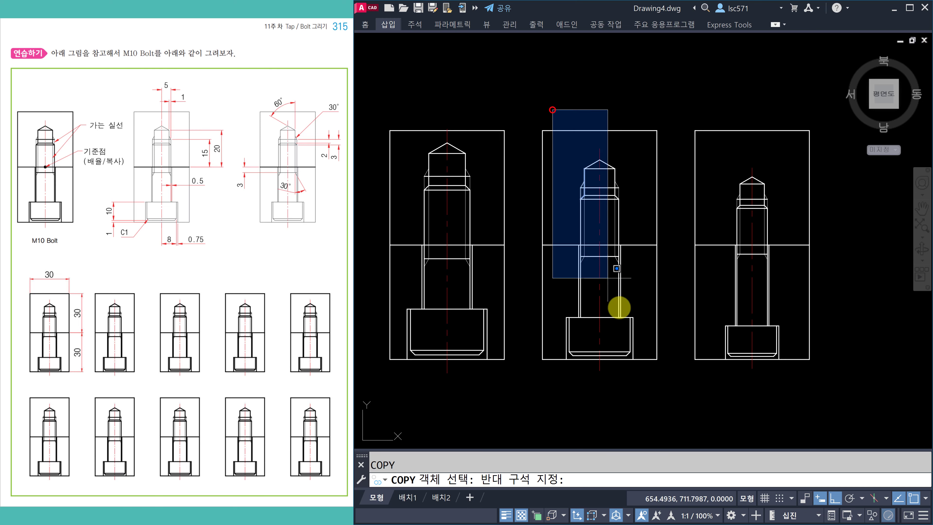
left_click(643, 389)
key("Return")
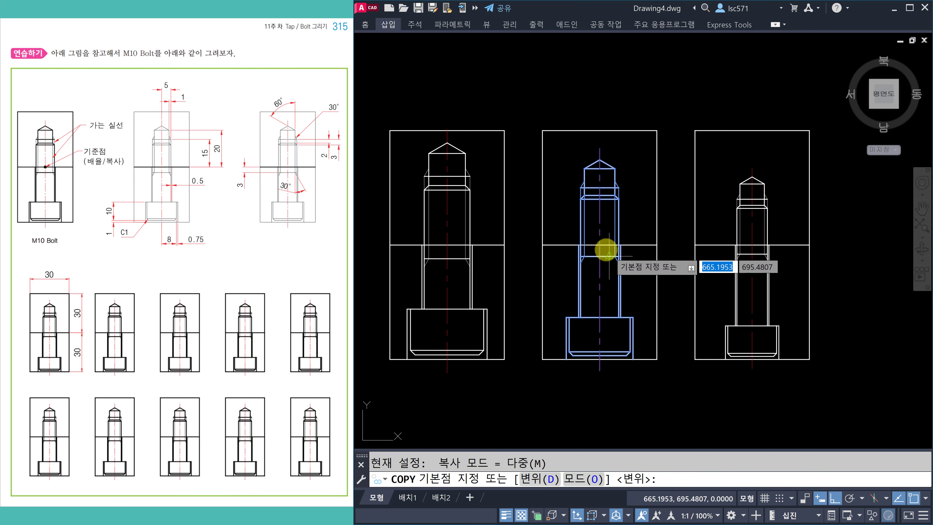
left_click(599, 244)
scroll(588, 274, "down", 5)
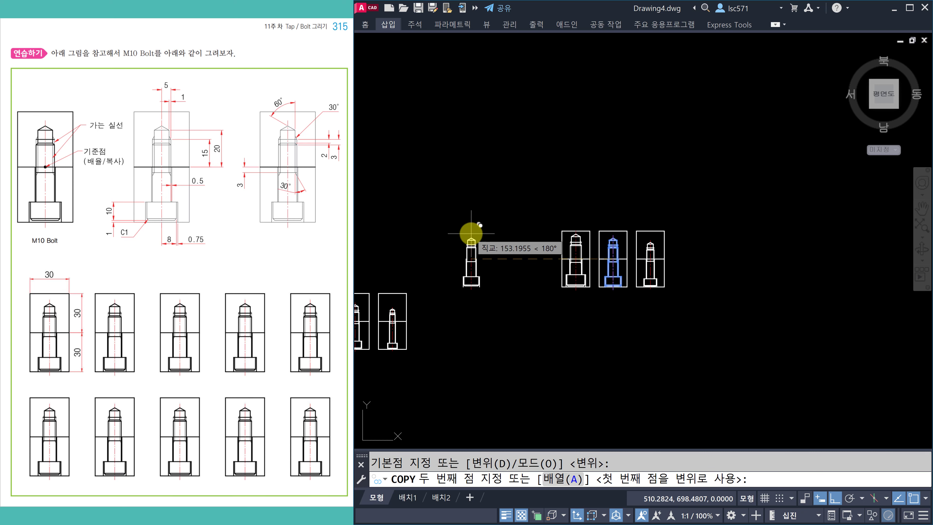
key("Escape")
scroll(610, 282, "up", 4)
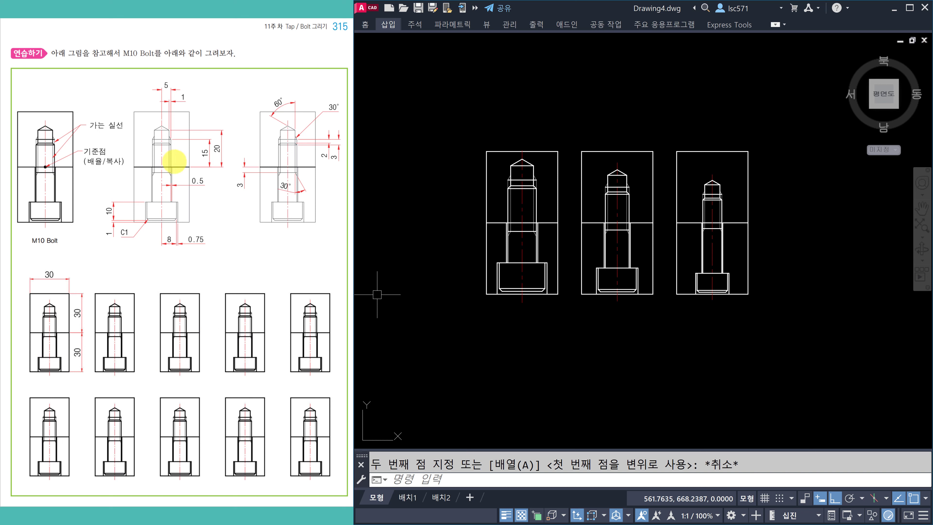
Step: Look through the week 11 review exercises on textbook pages 316 to 321, from the bolted plate assembly to the insert bushing drawing
scroll(176, 266, "down", 1)
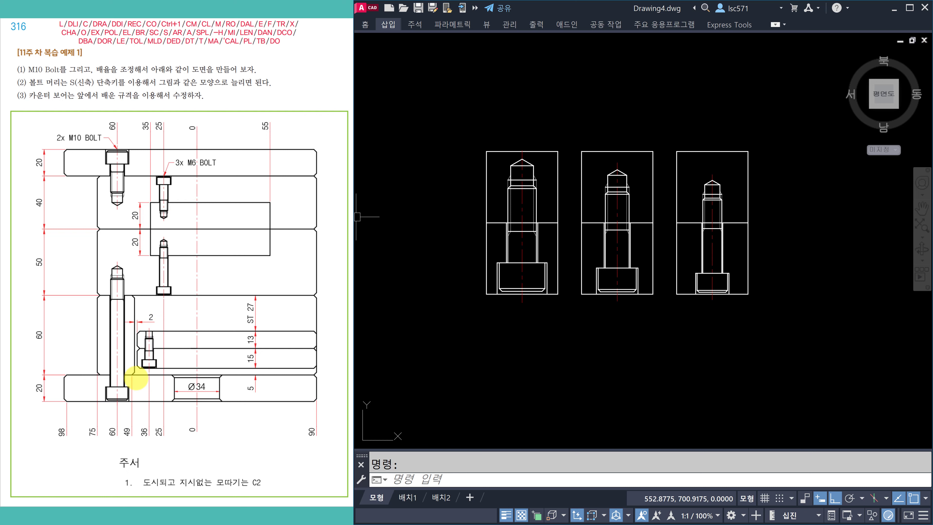
scroll(136, 377, "up", 1)
scroll(138, 378, "down", 1)
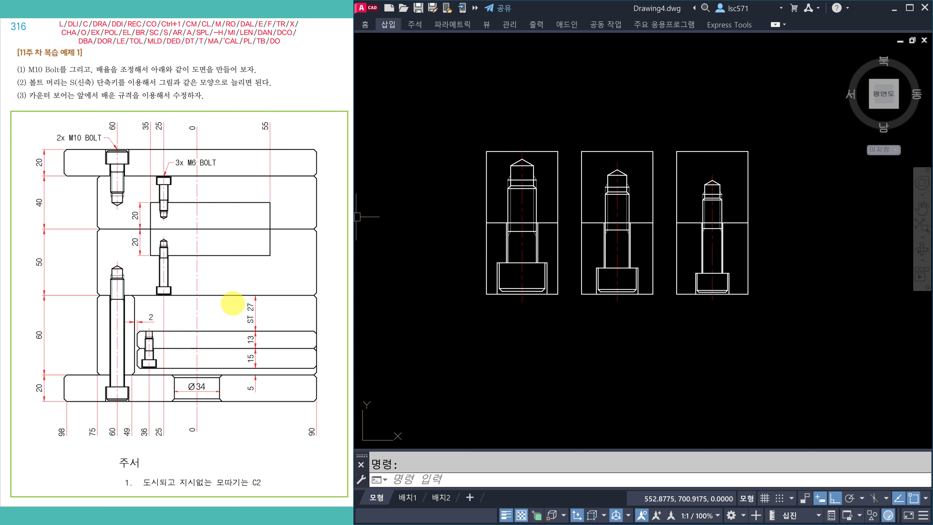
scroll(233, 303, "down", 3)
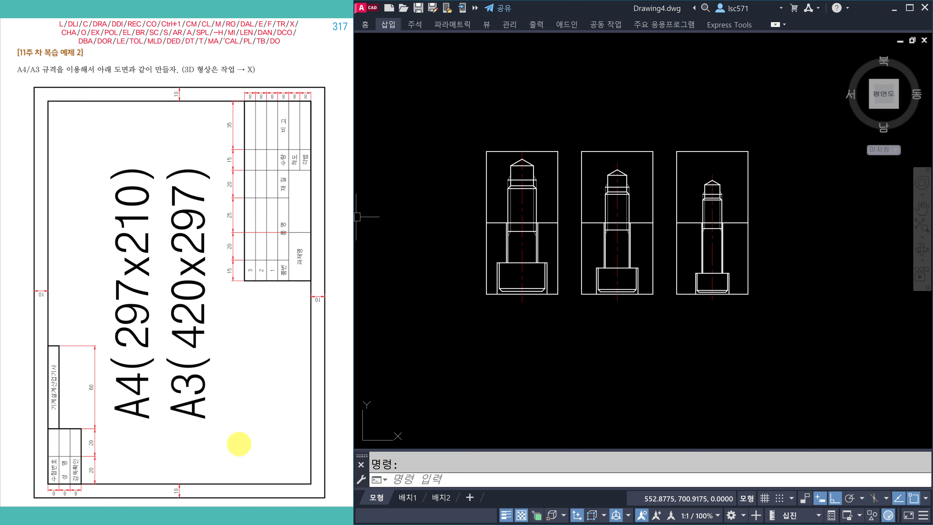
scroll(216, 291, "down", 3)
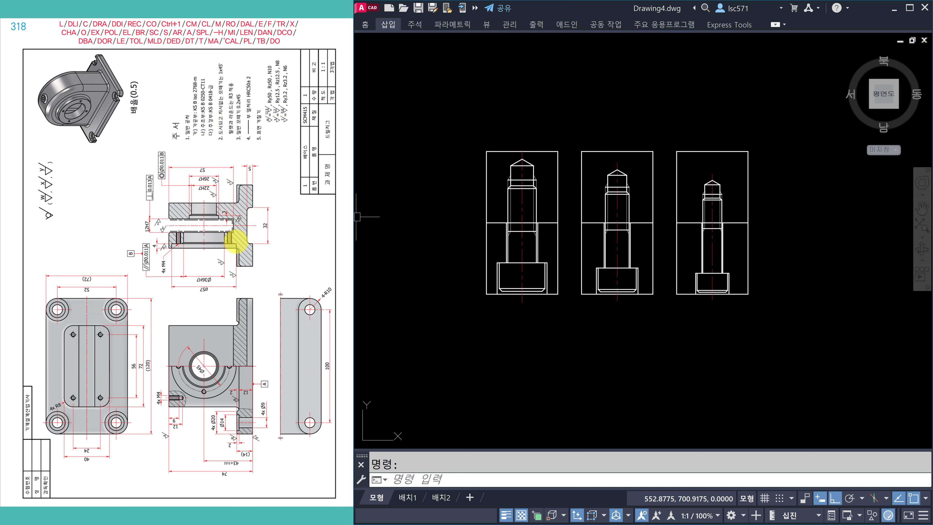
scroll(272, 263, "down", 1)
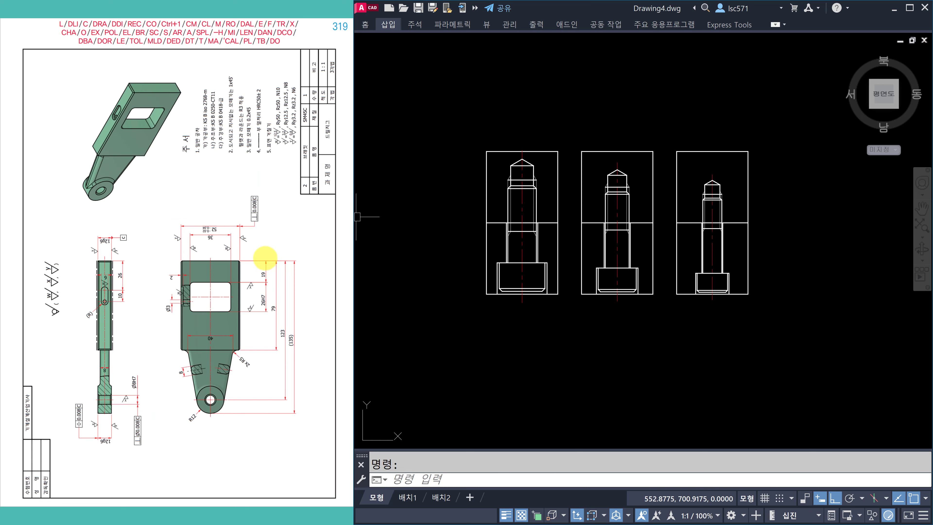
scroll(265, 258, "down", 1)
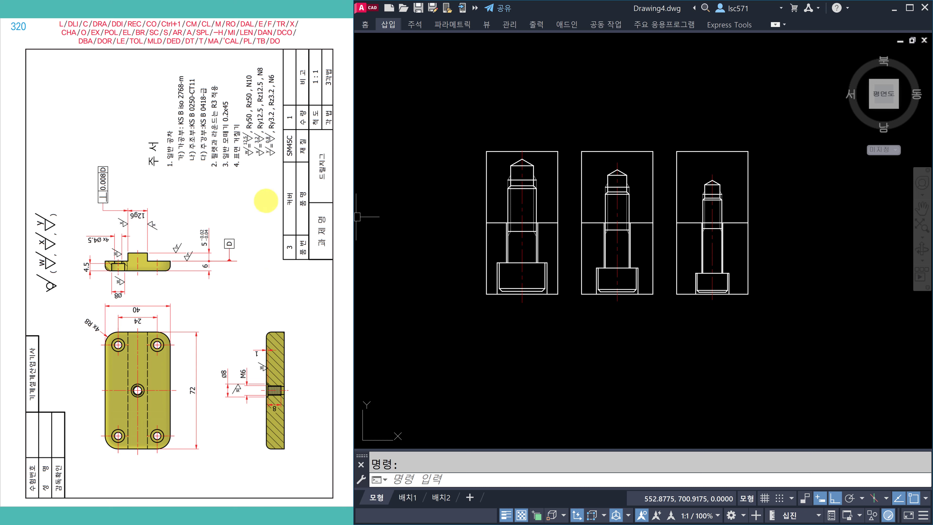
scroll(265, 241, "down", 1)
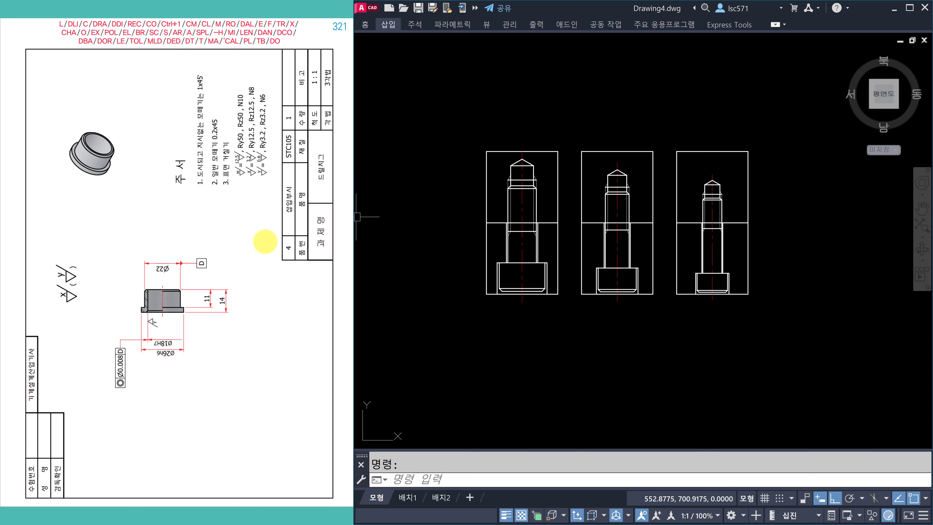
scroll(253, 246, "down", 1)
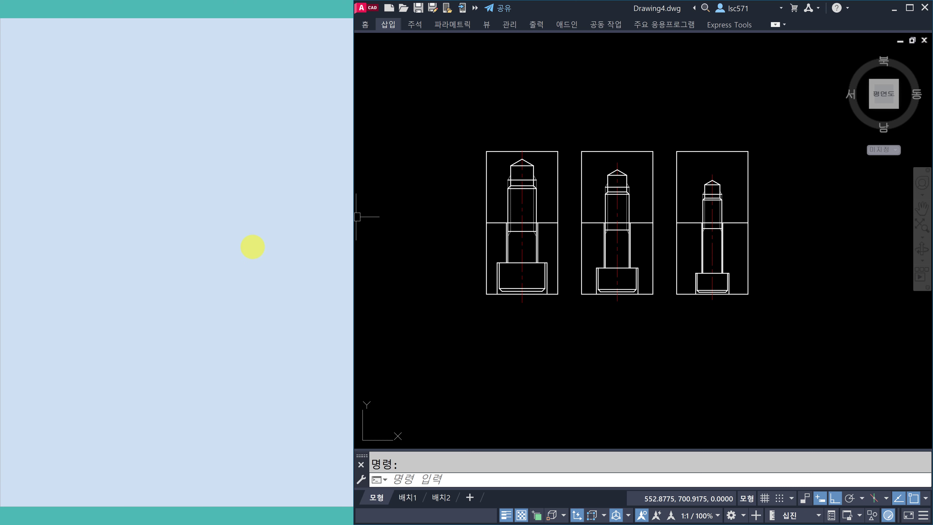
scroll(252, 247, "up", 1)
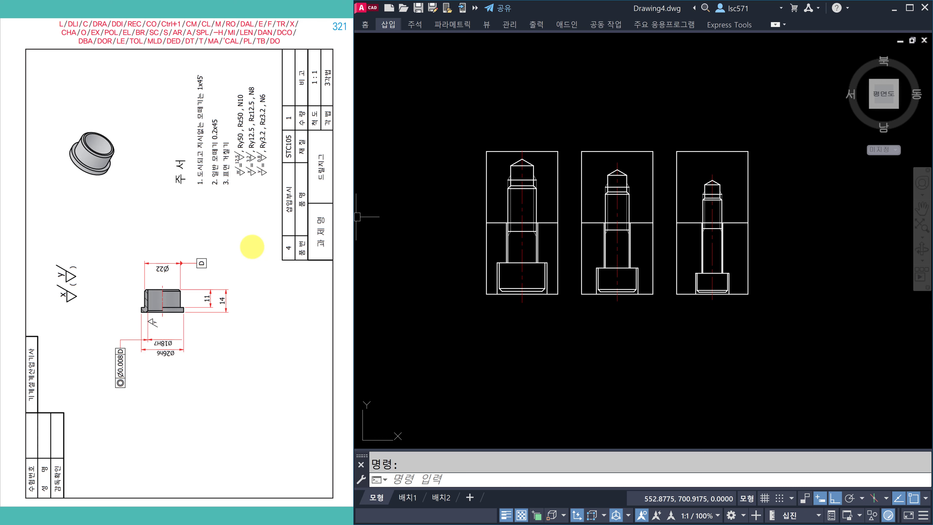